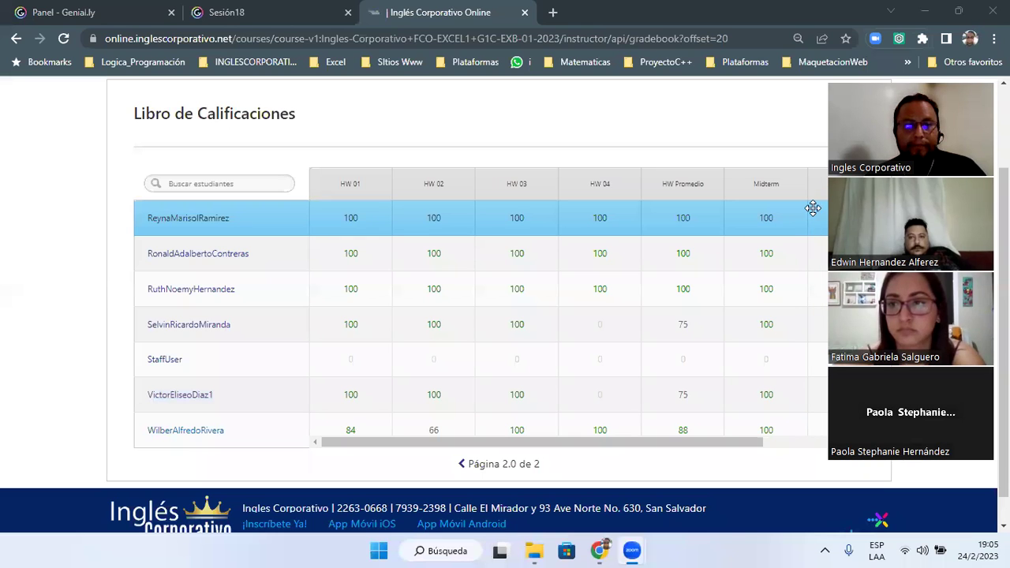
# Step: Open the progress page of the last student on gradebook page 2
pyautogui.scroll(-1, 482, 391)
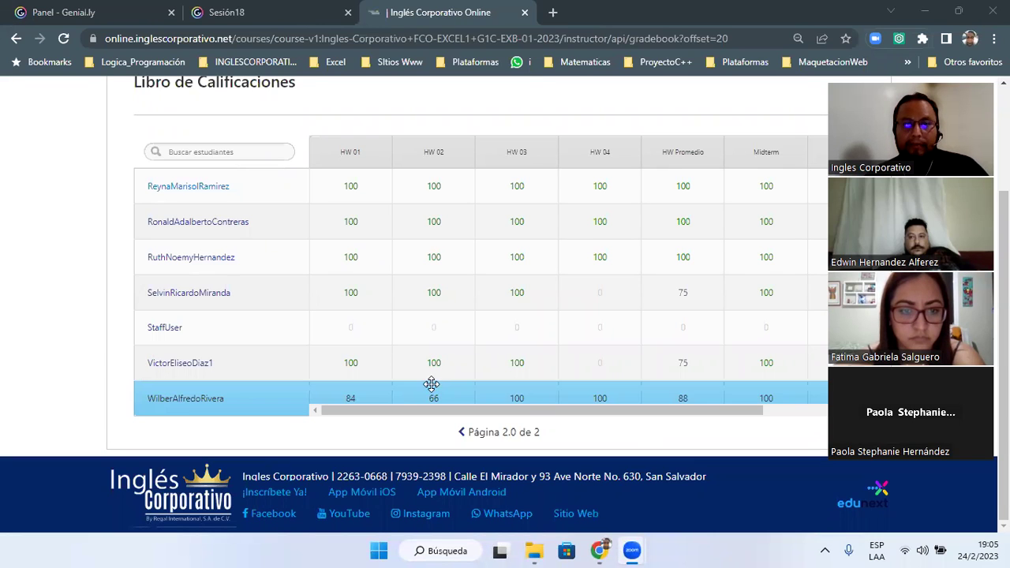
pyautogui.click(221, 405)
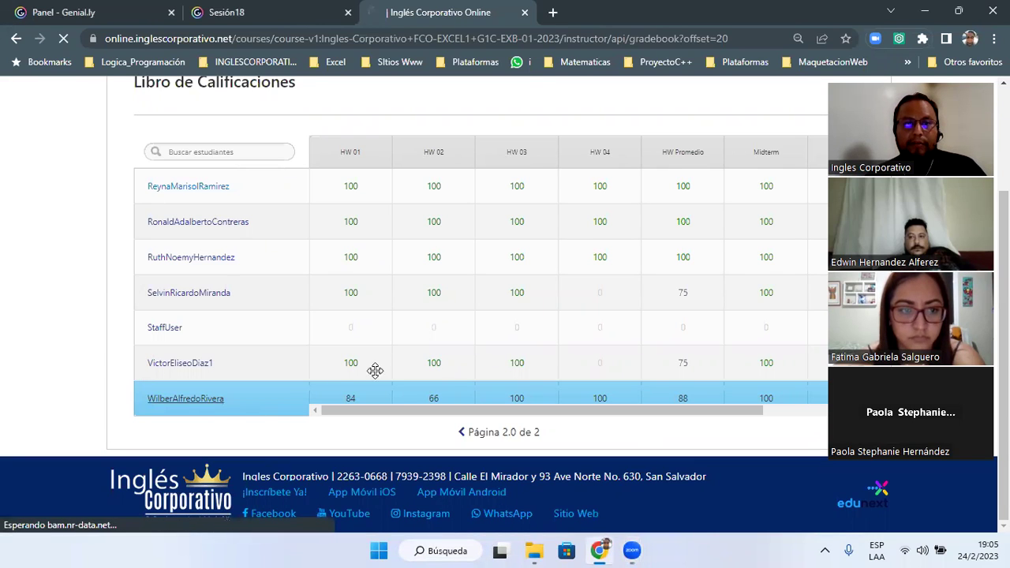
# Step: Check the student's HW scores and 96% Total bar in the chart, then return to gradebook page 2
pyautogui.scroll(-3, 552, 402)
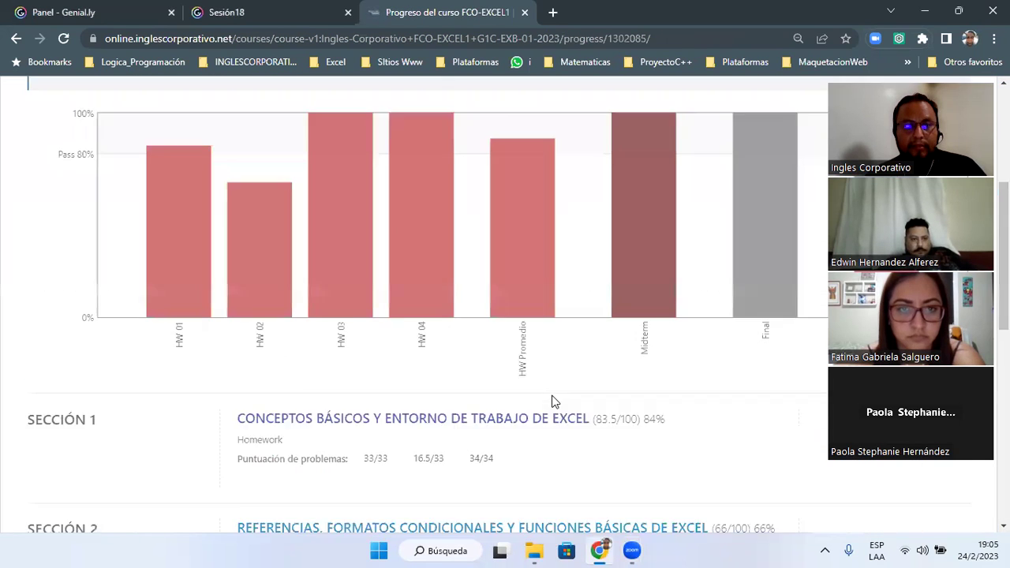
pyautogui.scroll(-1, 424, 413)
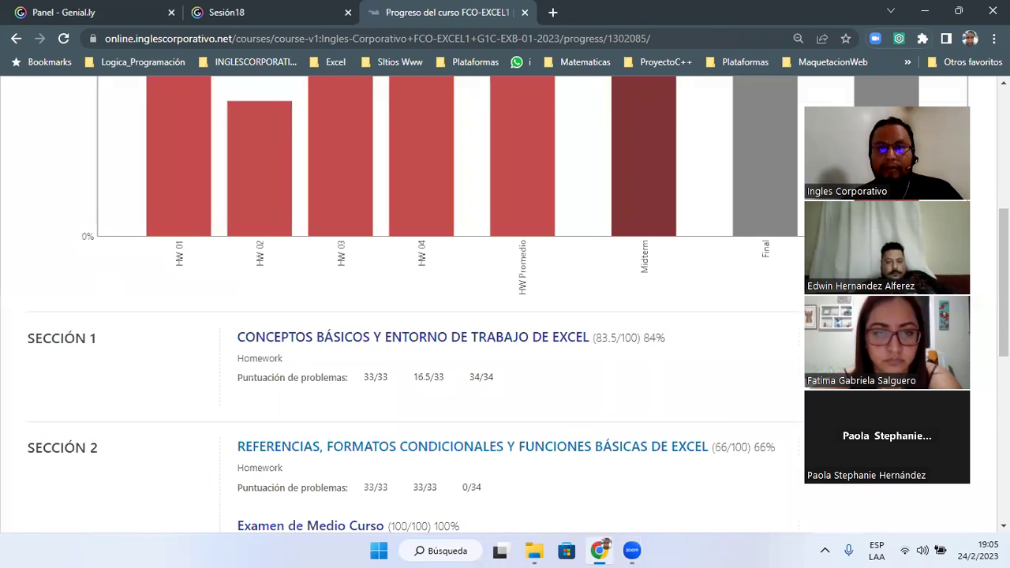
pyautogui.scroll(1, 354, 210)
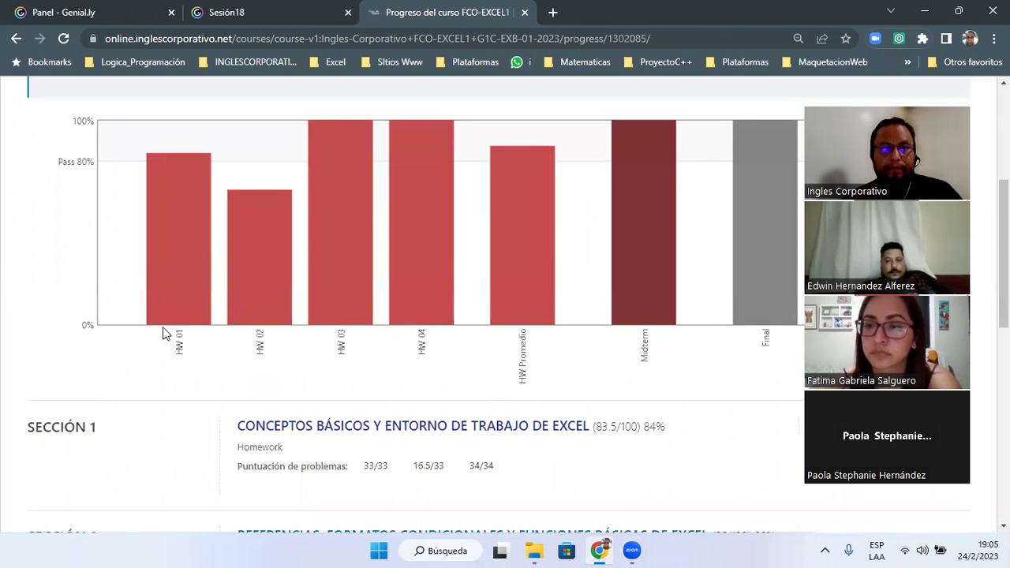
pyautogui.moveTo(886, 158); pyautogui.dragTo(94, 193)
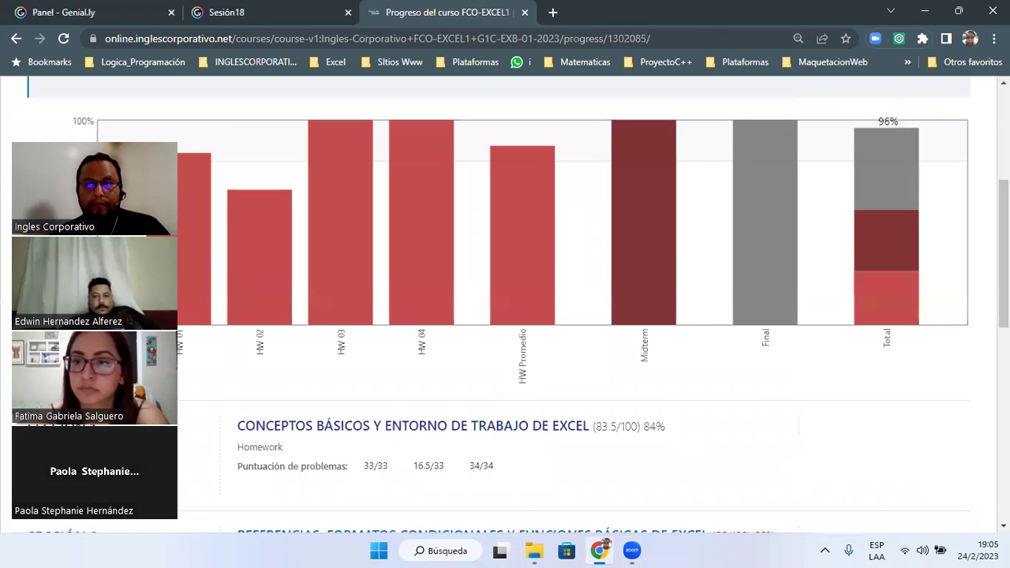
pyautogui.scroll(1, 199, 269)
pyautogui.scroll(-1, 200, 269)
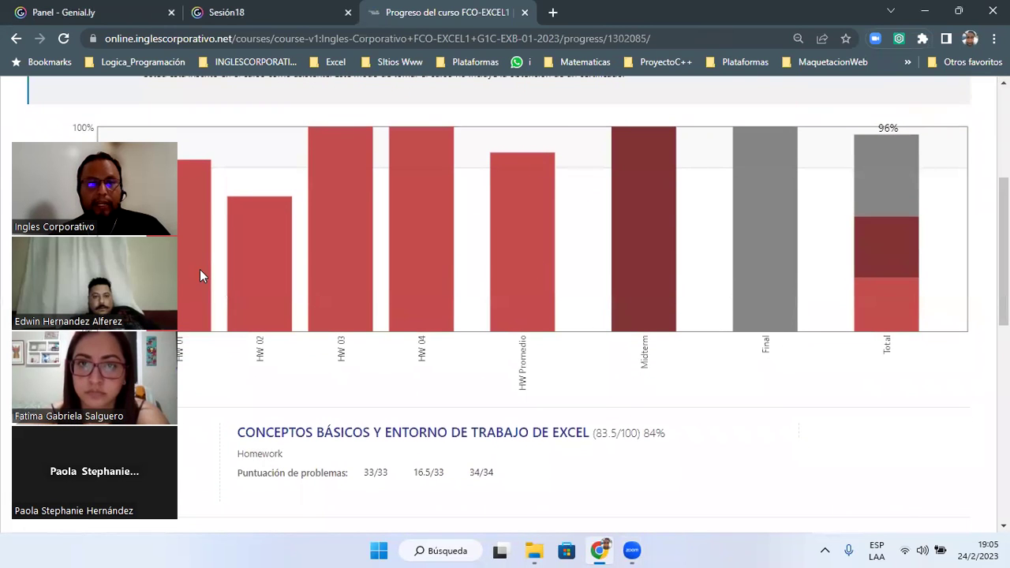
pyautogui.moveTo(273, 265)
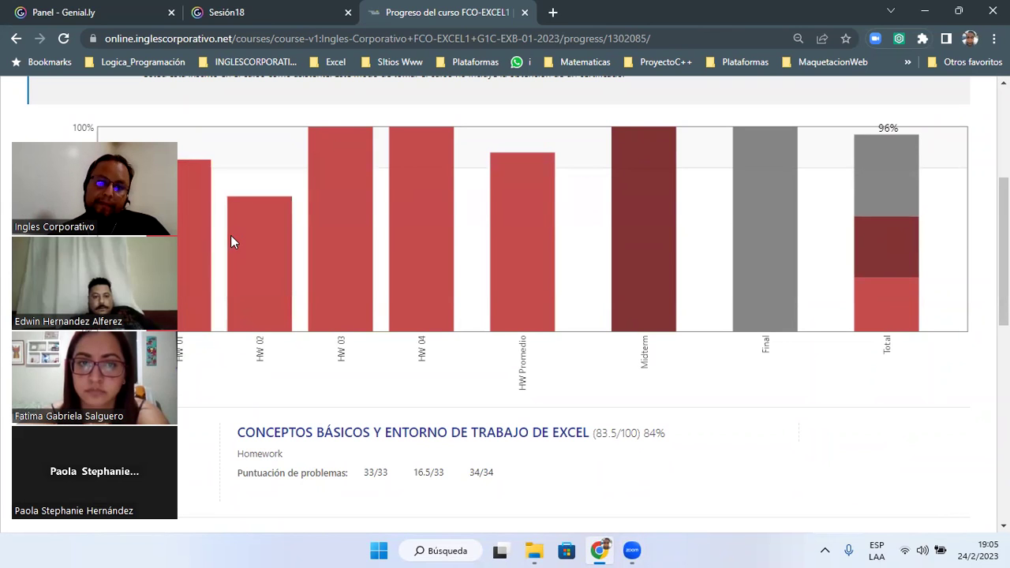
pyautogui.moveTo(189, 219)
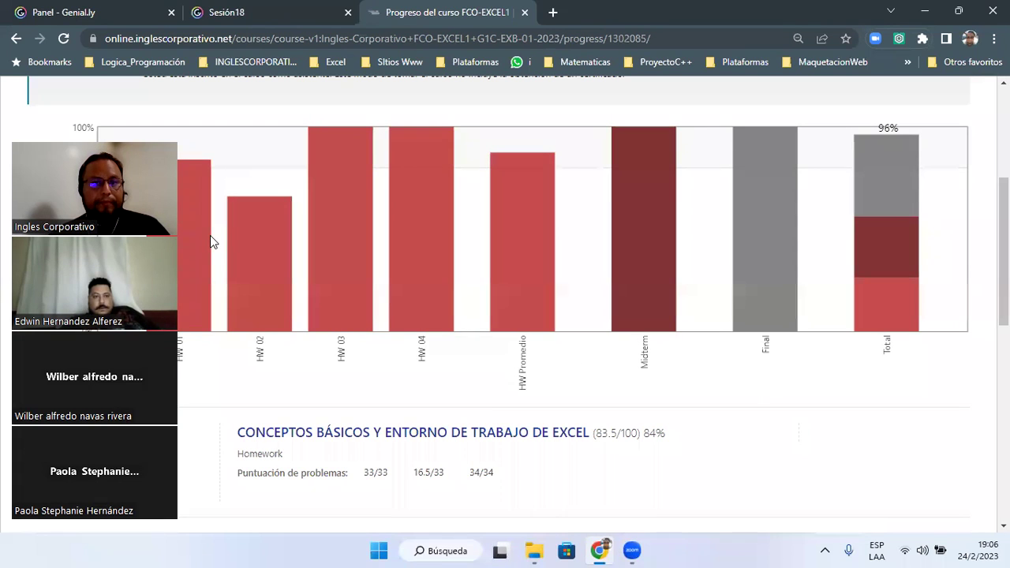
pyautogui.hotkey('alt', 'Left')
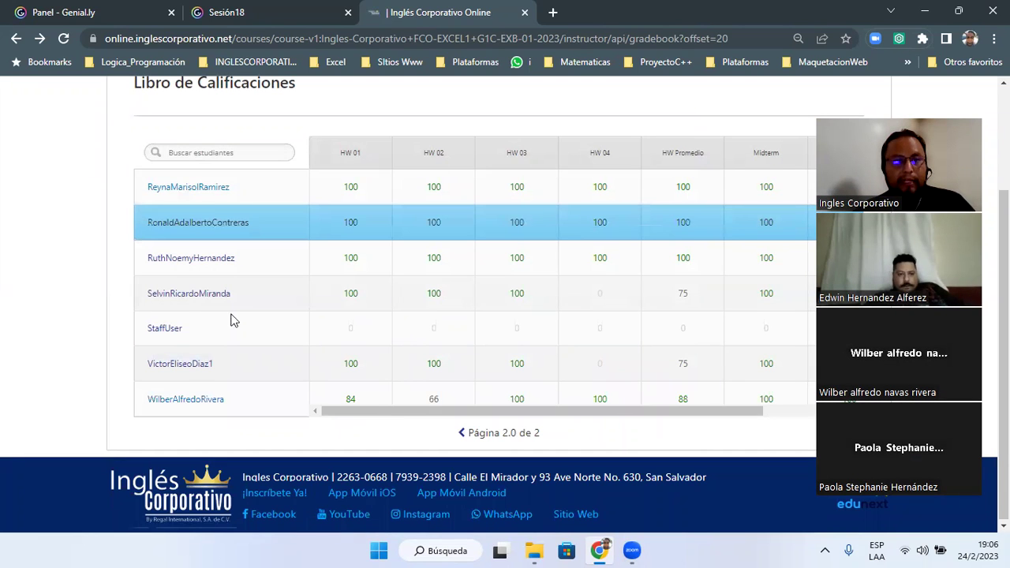
# Step: Scroll the gradebook table to the Final column and back, then go to page 1
pyautogui.moveTo(483, 413); pyautogui.dragTo(601, 415)
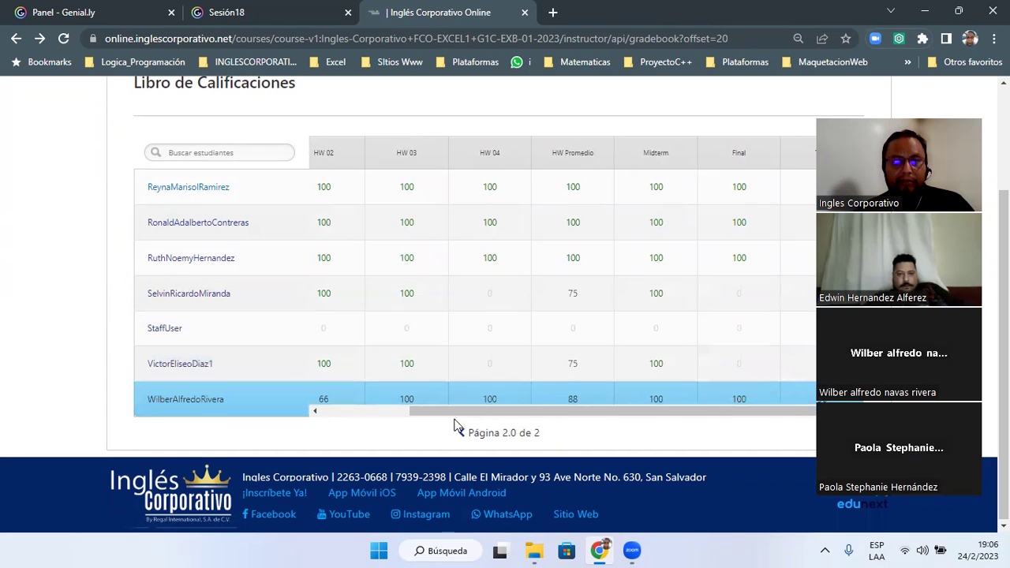
pyautogui.click(365, 413)
pyautogui.click(463, 433)
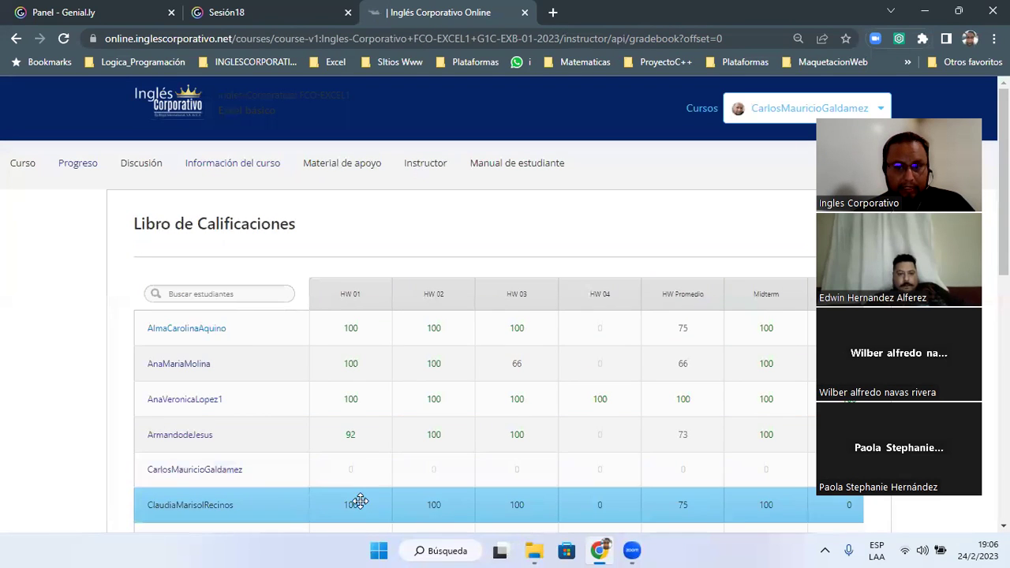
pyautogui.scroll(-5, 359, 501)
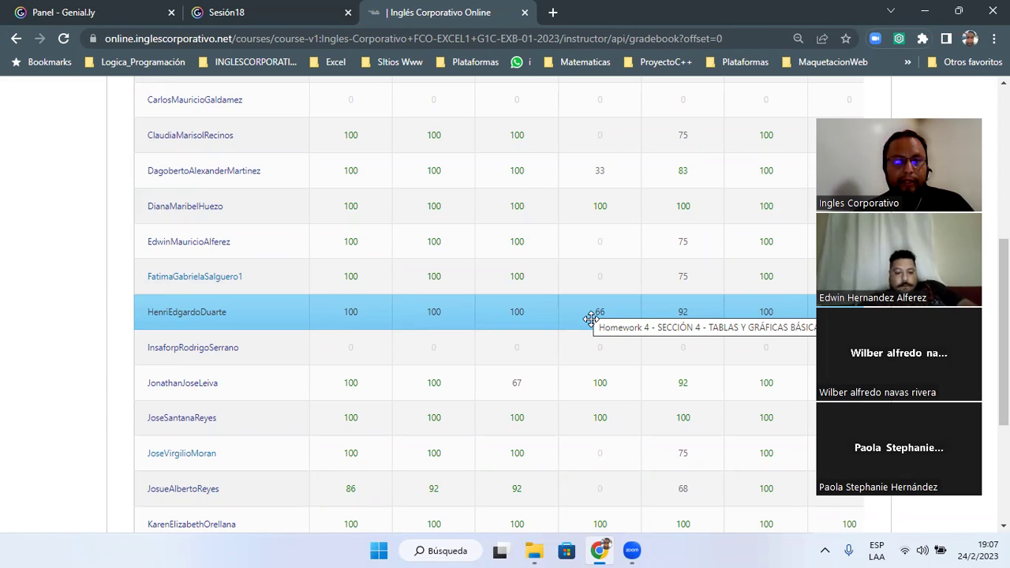
pyautogui.scroll(-3, 595, 420)
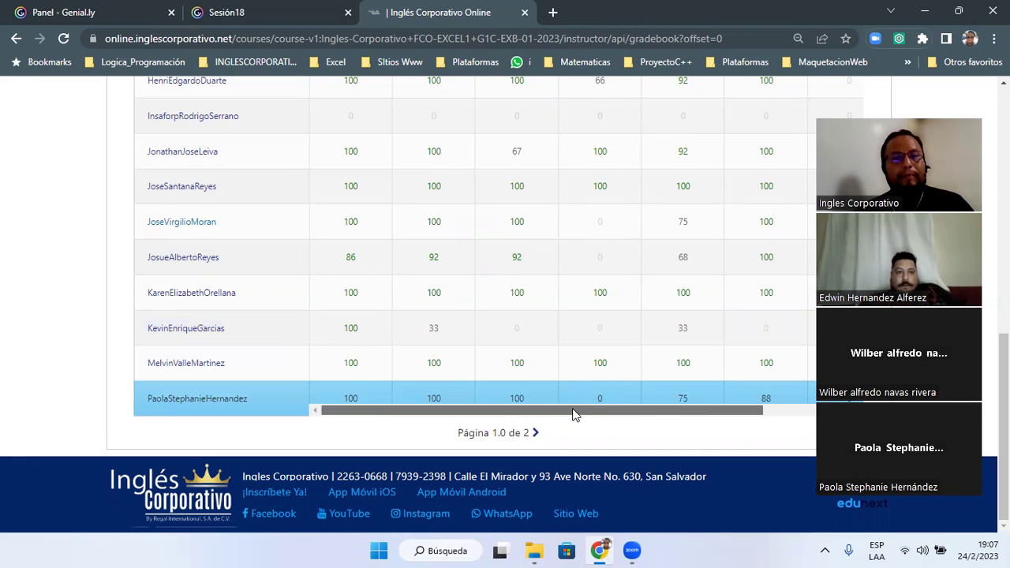
pyautogui.moveTo(573, 412); pyautogui.dragTo(739, 410)
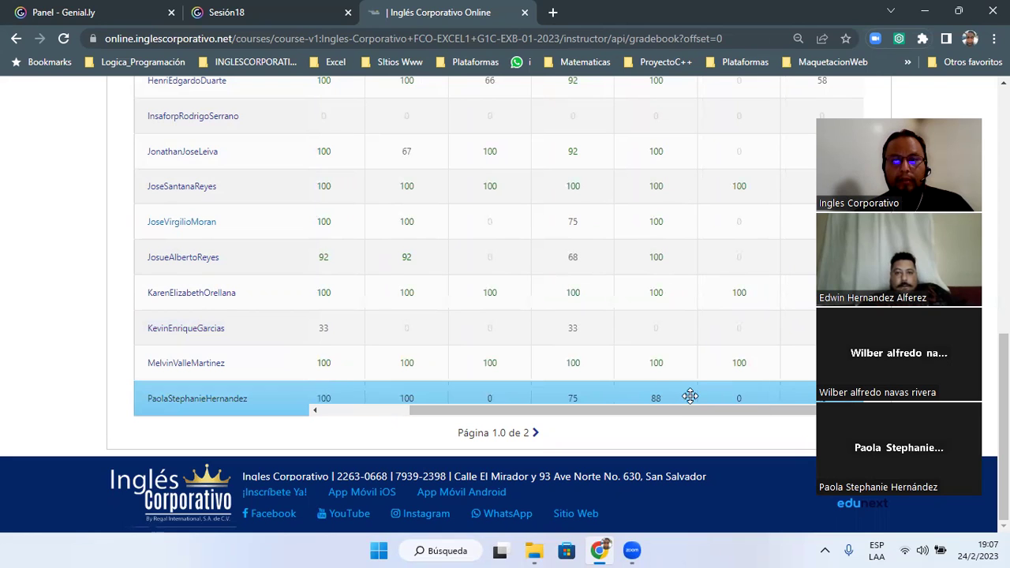
pyautogui.click(377, 411)
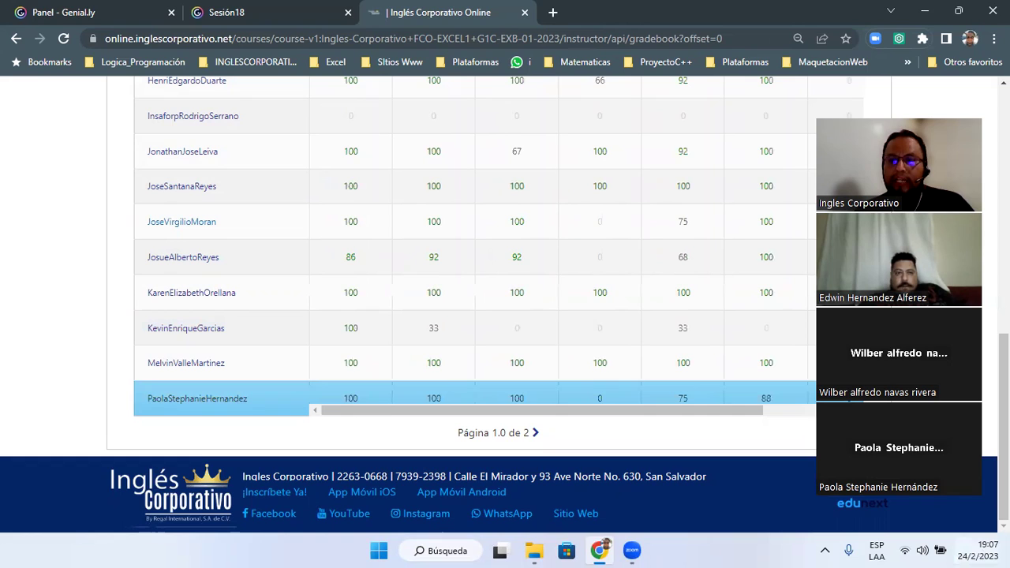
pyautogui.click(976, 550)
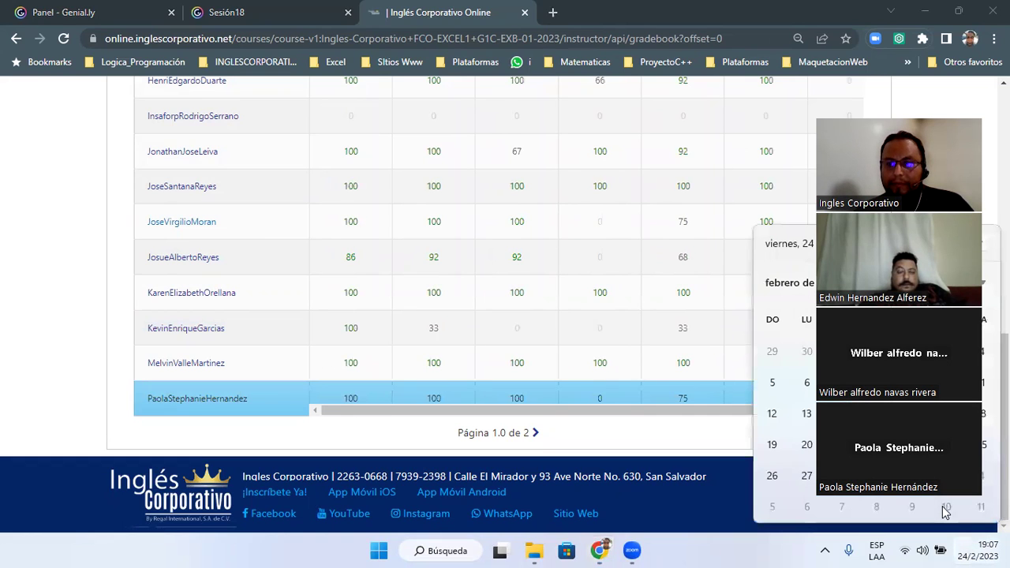
pyautogui.click(631, 409)
pyautogui.click(573, 360)
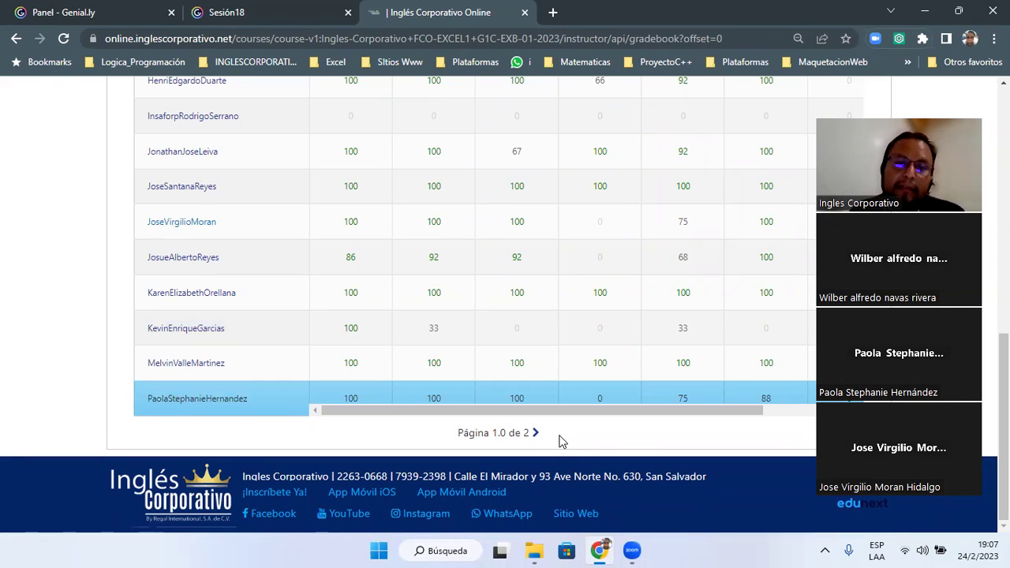
pyautogui.moveTo(627, 411); pyautogui.dragTo(497, 427)
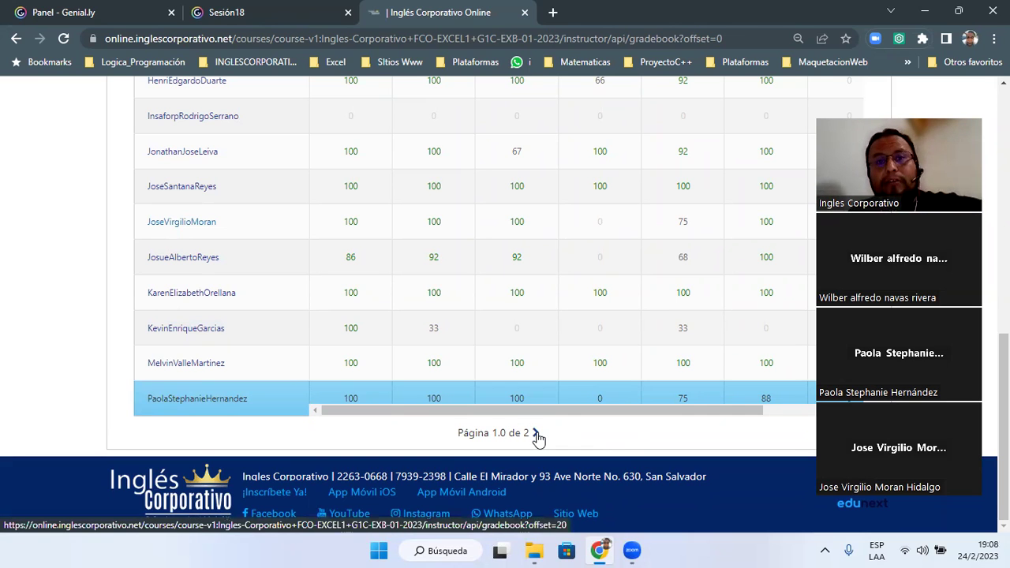
pyautogui.scroll(3, 618, 339)
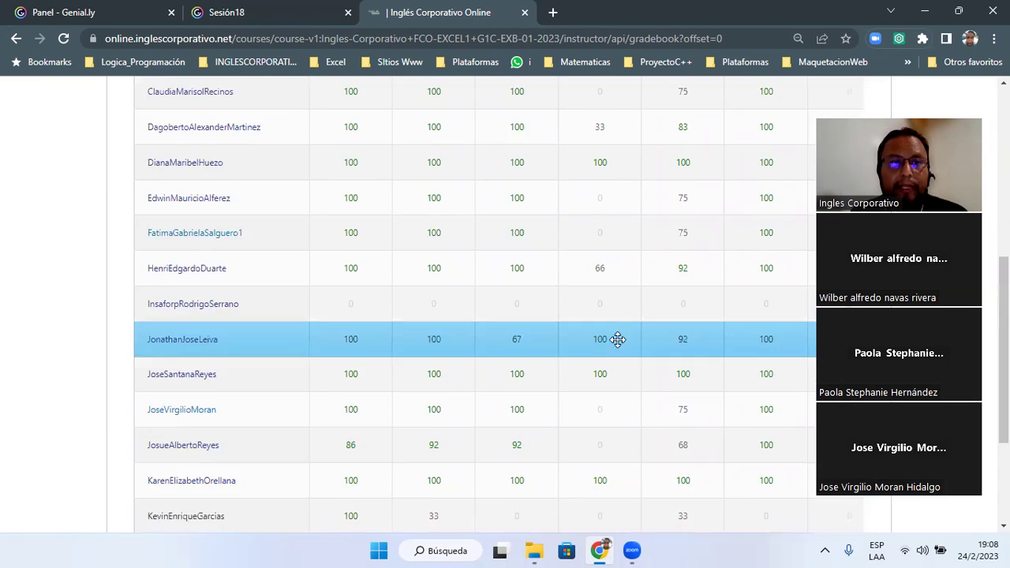
pyautogui.scroll(5, 617, 339)
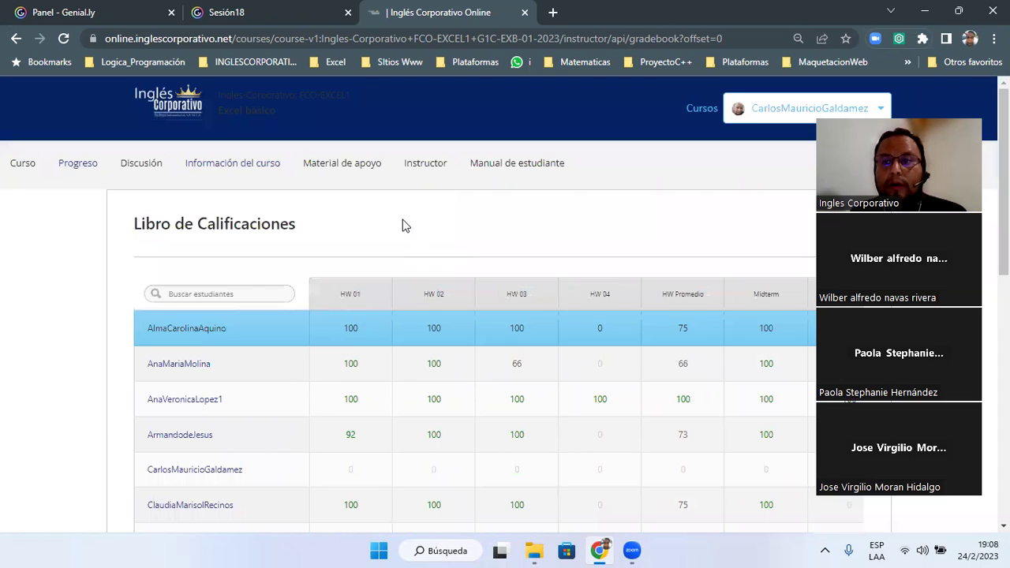
pyautogui.click(962, 550)
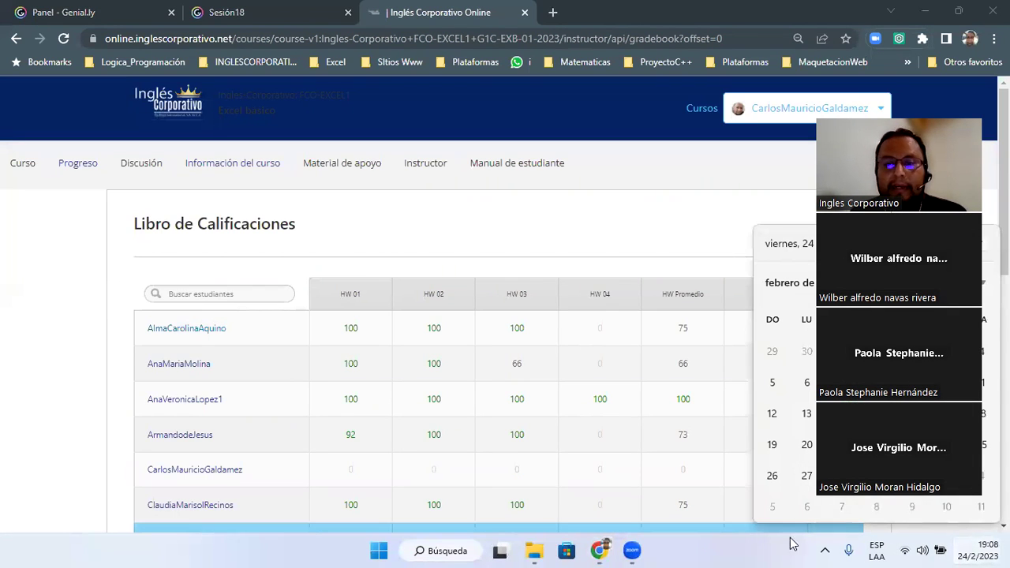
pyautogui.click(753, 550)
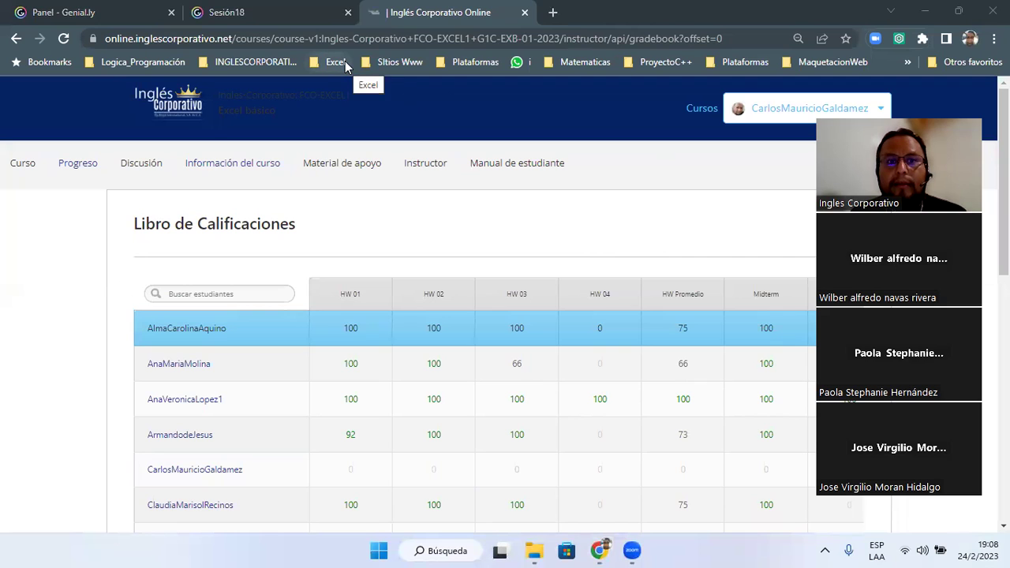
# Step: Open Google Drive in a new browser tab
pyautogui.click(552, 12)
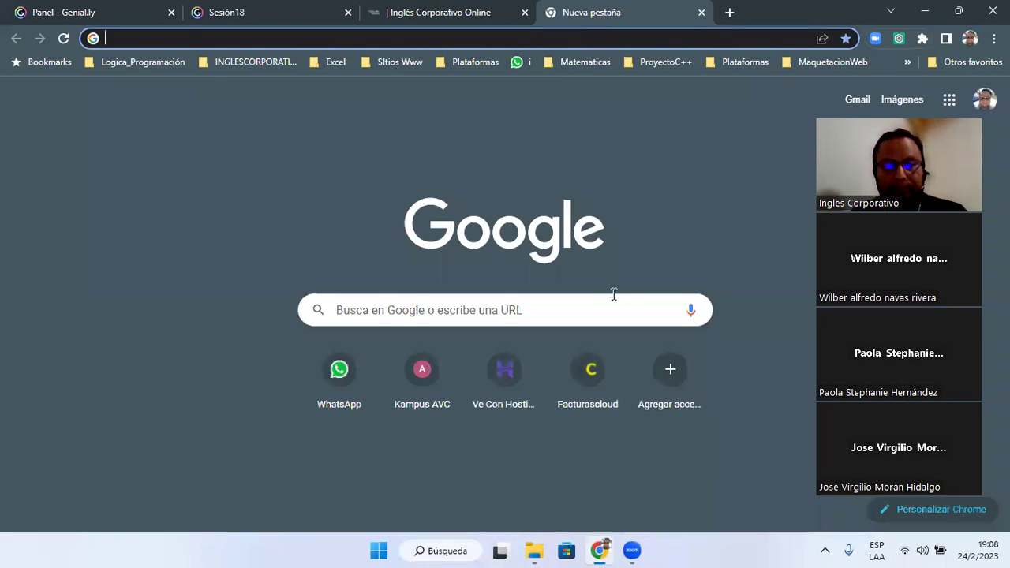
pyautogui.write('dr')
pyautogui.press('Return')
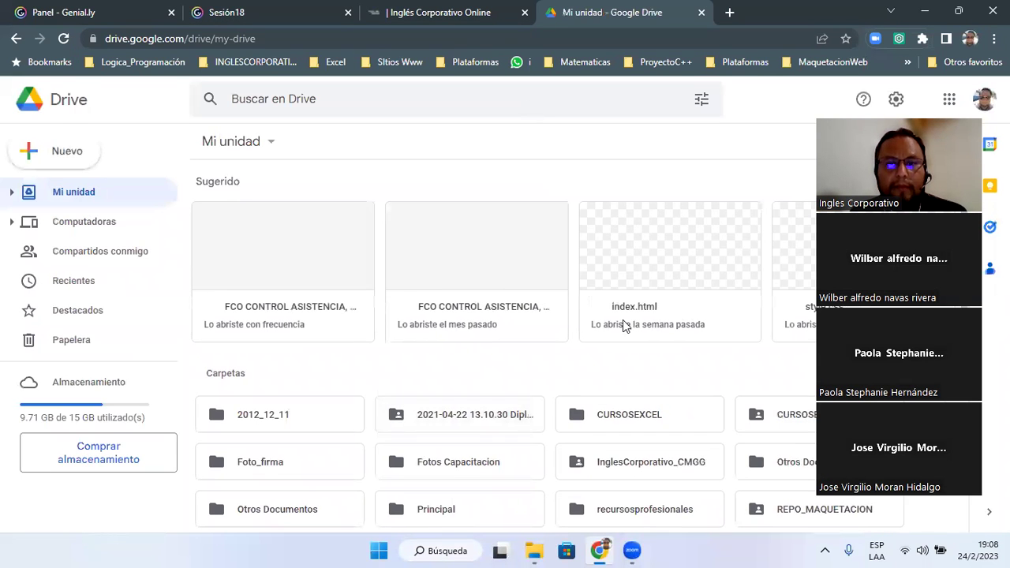
# Step: Open the CURSOSEXCEL folder, then its GRUPO01-7-8PM group folder
pyautogui.scroll(-4, 621, 324)
pyautogui.scroll(-1, 619, 327)
pyautogui.scroll(5, 662, 339)
pyautogui.doubleClick(625, 410)
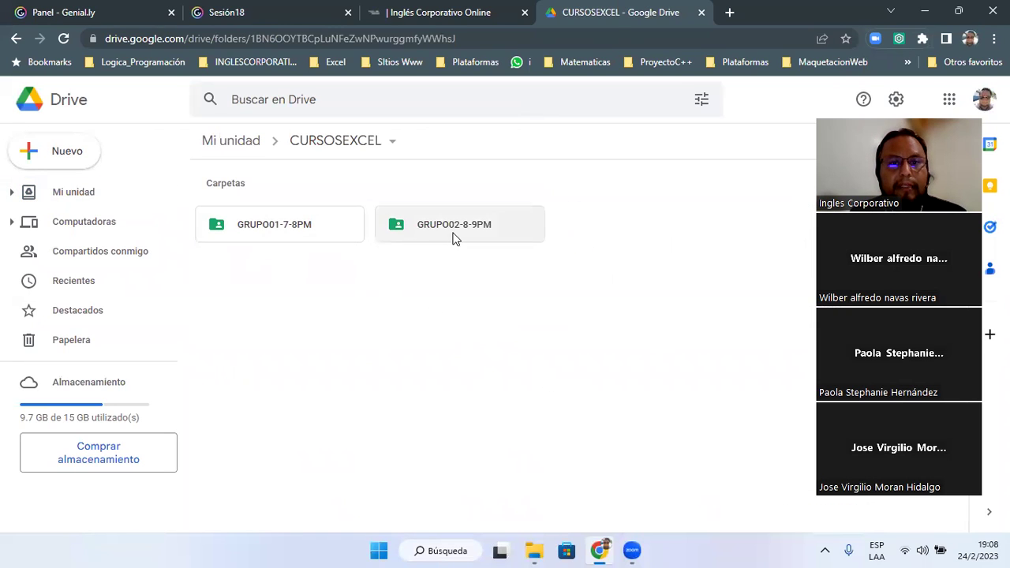
pyautogui.doubleClick(284, 228)
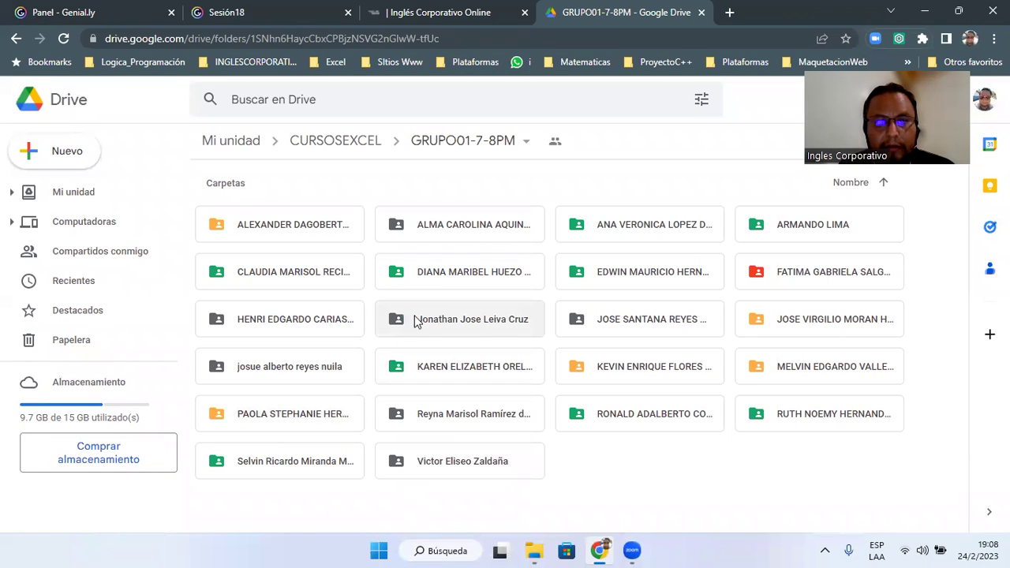
# Step: Open a student's folder and look over its EJERCICIO CLASE EXCEL and PRACTICA SEMANA 2.xlsx workbooks
pyautogui.click(812, 324)
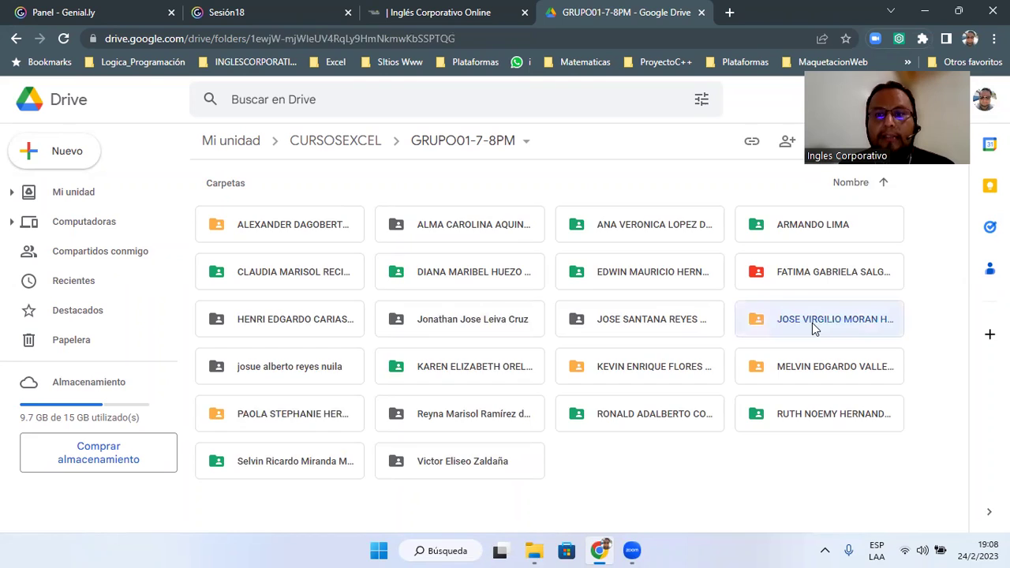
pyautogui.doubleClick(812, 322)
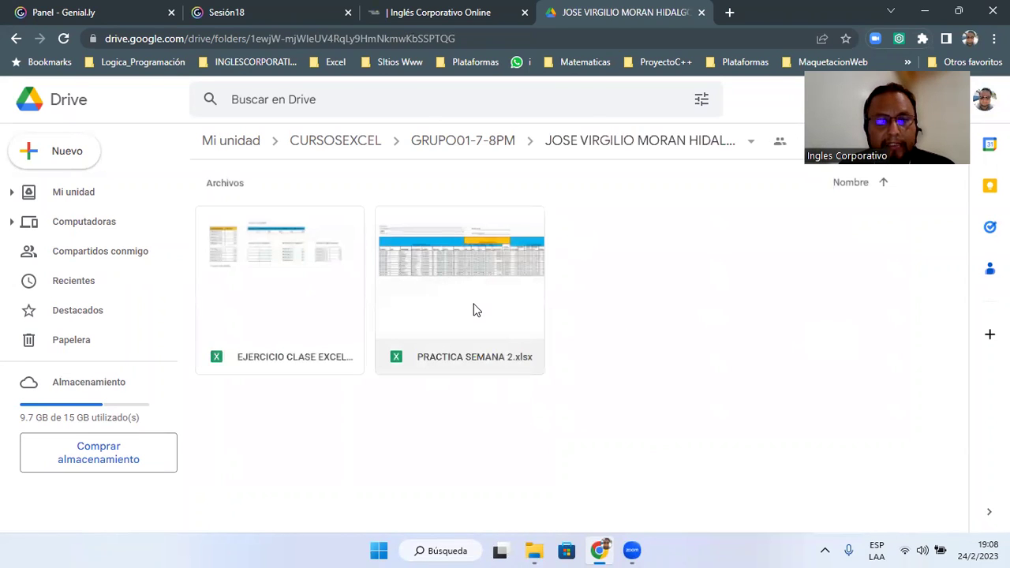
pyautogui.click(475, 309)
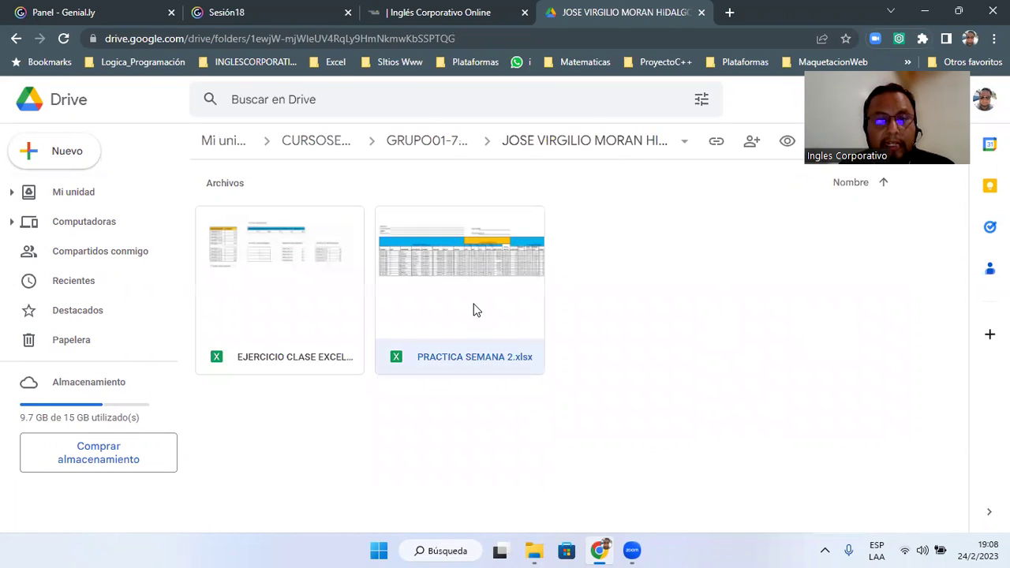
pyautogui.click(288, 322)
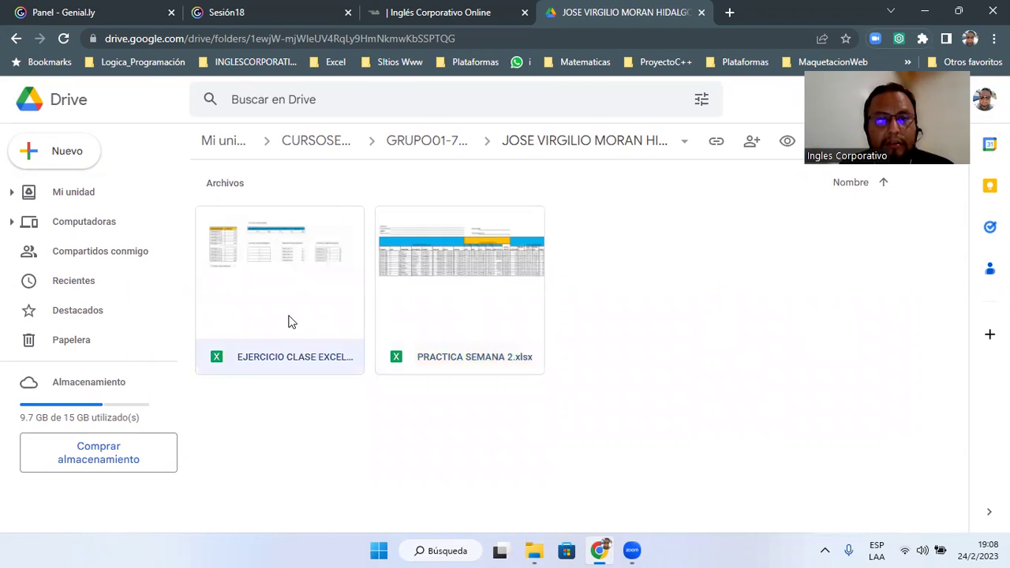
pyautogui.click(502, 314)
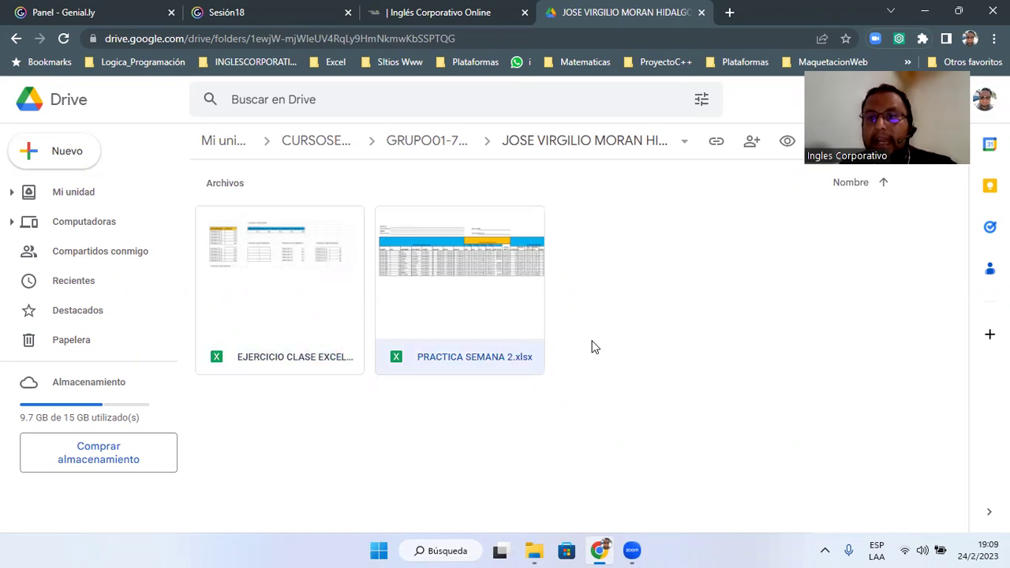
pyautogui.click(605, 292)
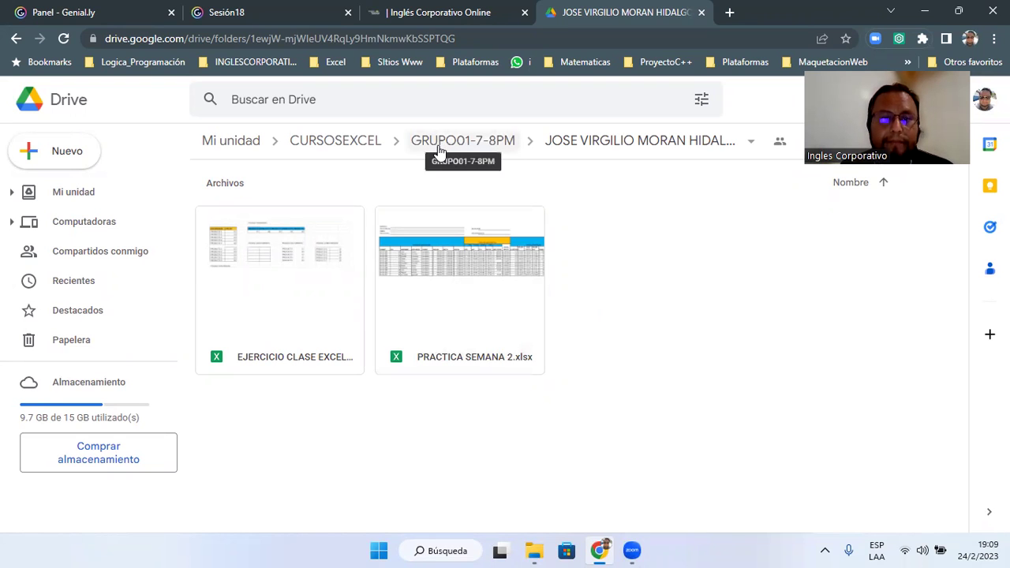
pyautogui.click(270, 14)
pyautogui.click(606, 14)
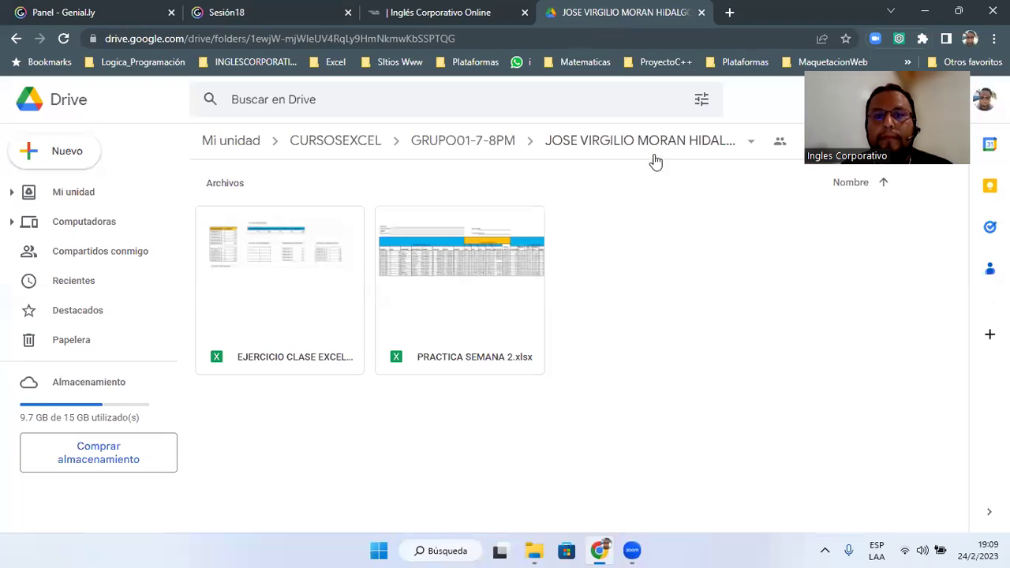
# Step: Return to the gradebook and browse page 1's HW, Midterm, Final and Total scores
pyautogui.click(454, 19)
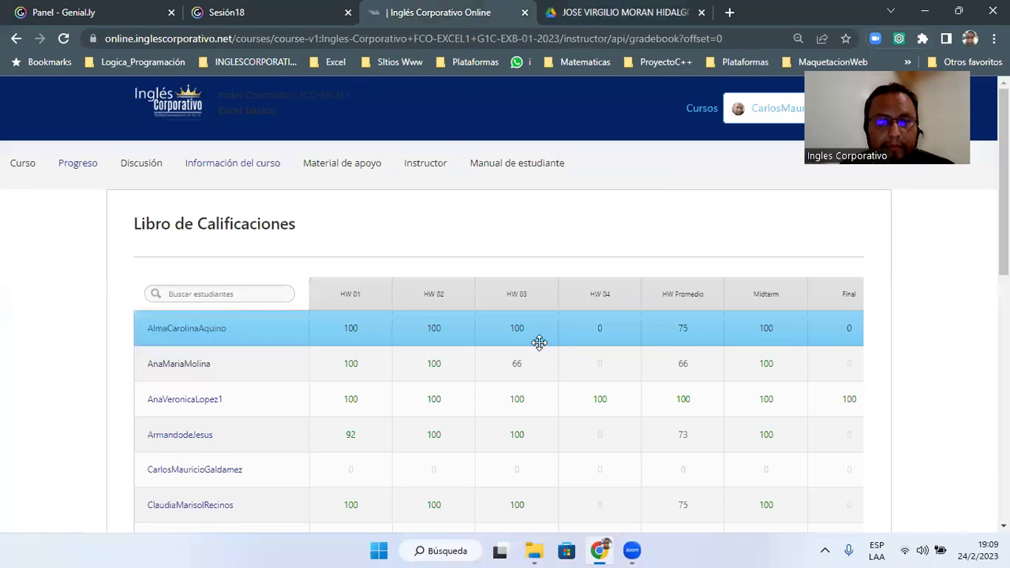
pyautogui.scroll(-4, 505, 316)
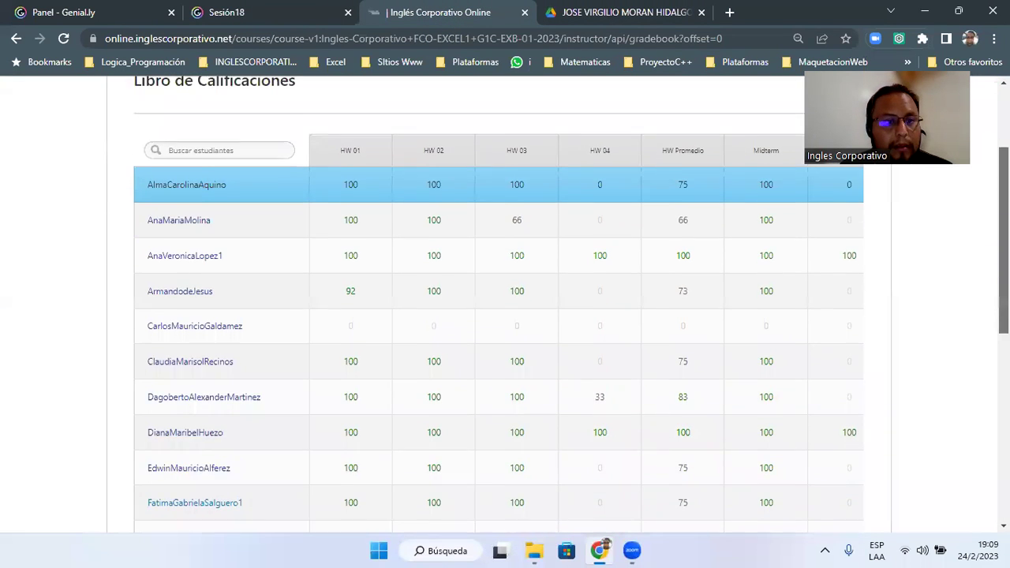
pyautogui.scroll(-2, 476, 426)
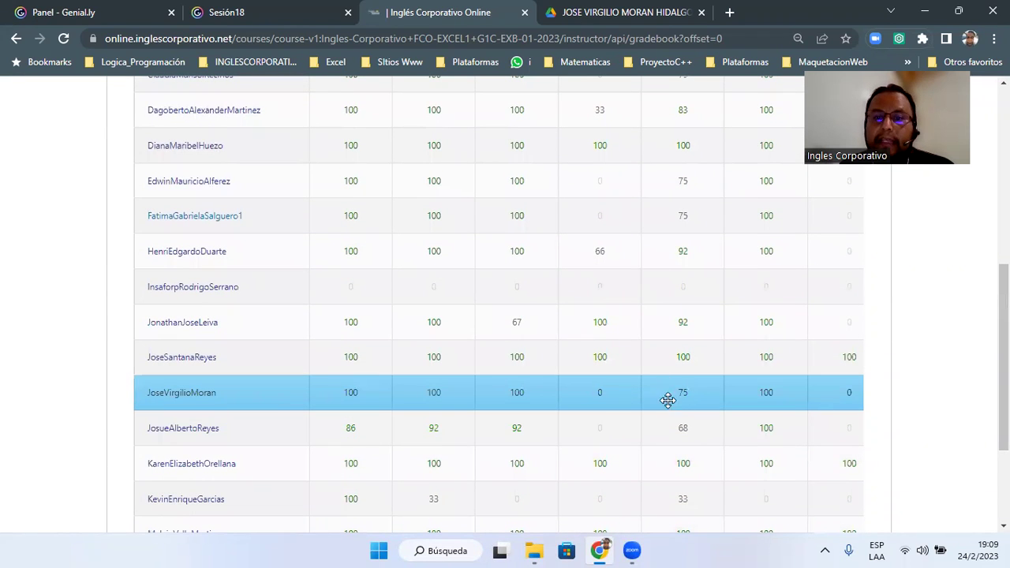
pyautogui.moveTo(675, 395)
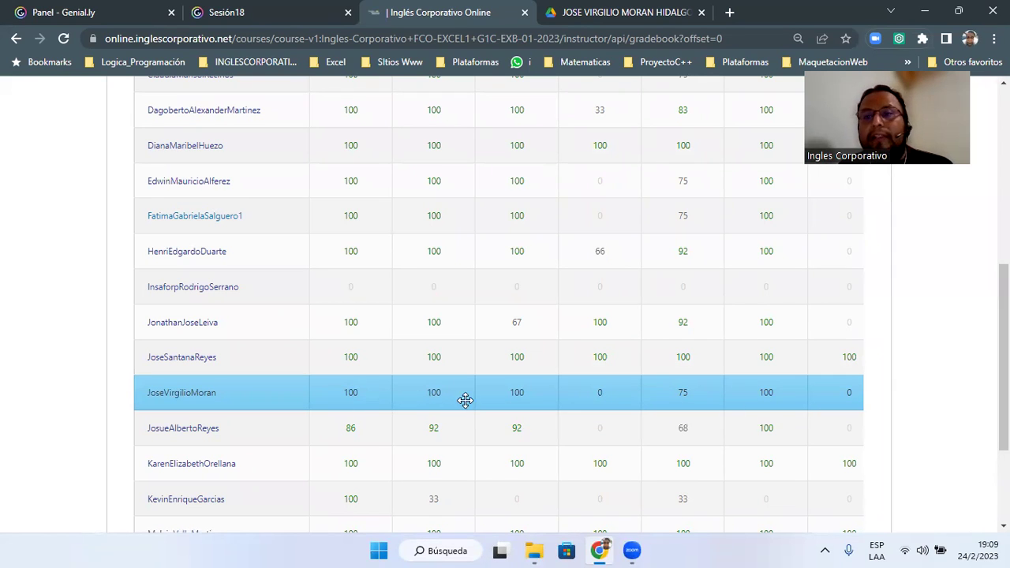
pyautogui.moveTo(483, 400)
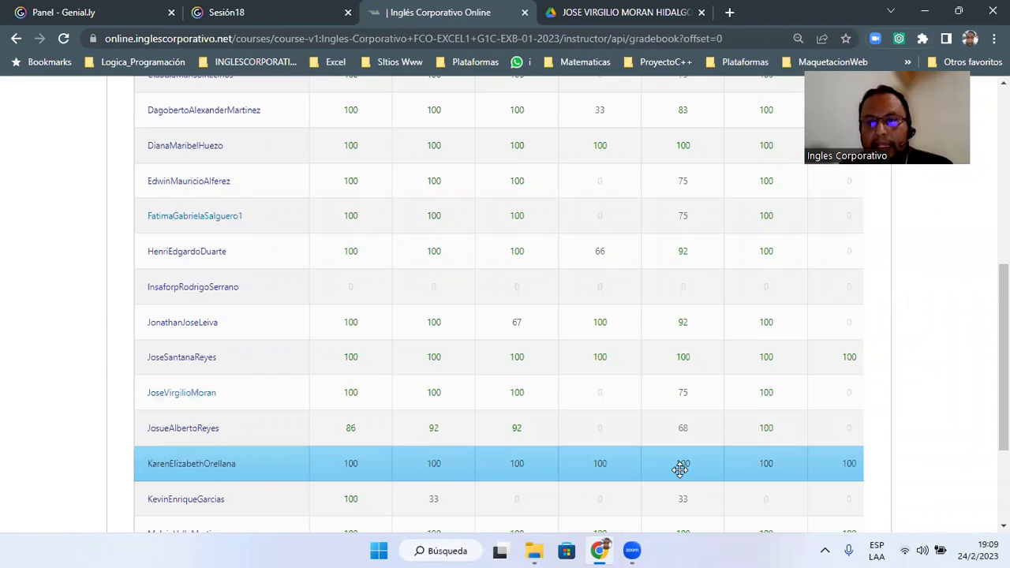
pyautogui.hscroll(1, 701, 404)
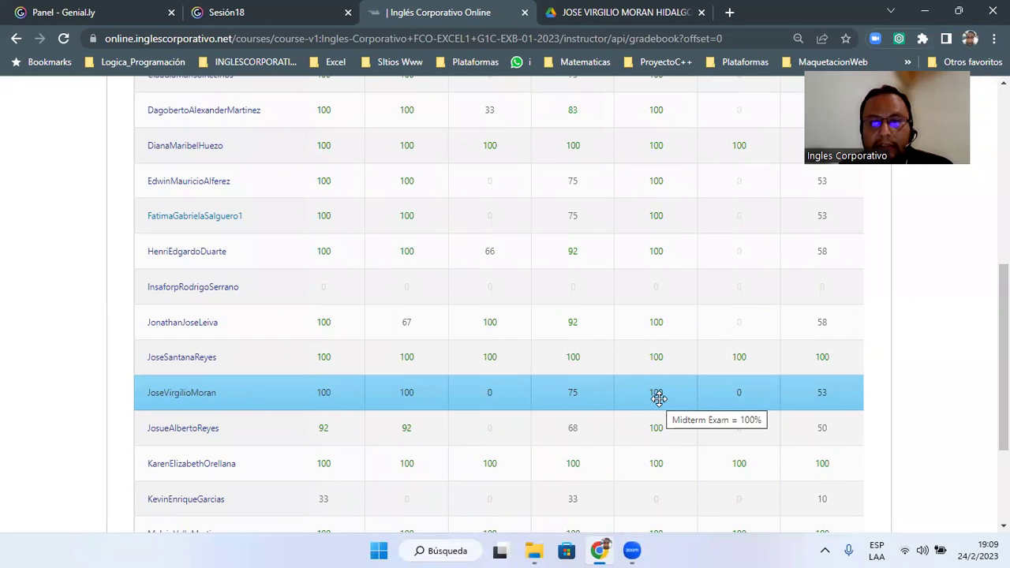
pyautogui.moveTo(740, 398)
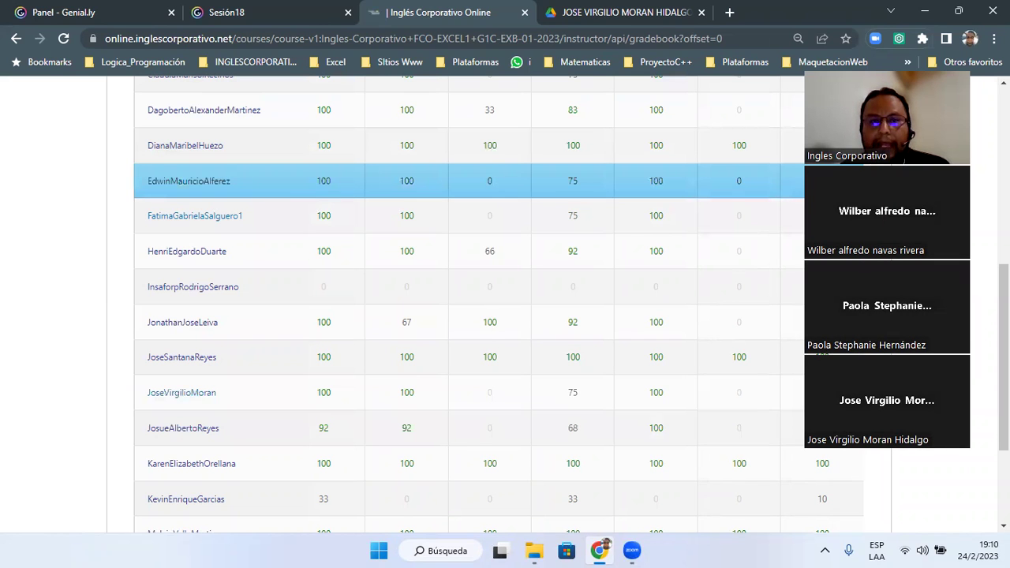
pyautogui.scroll(-3, 350, 412)
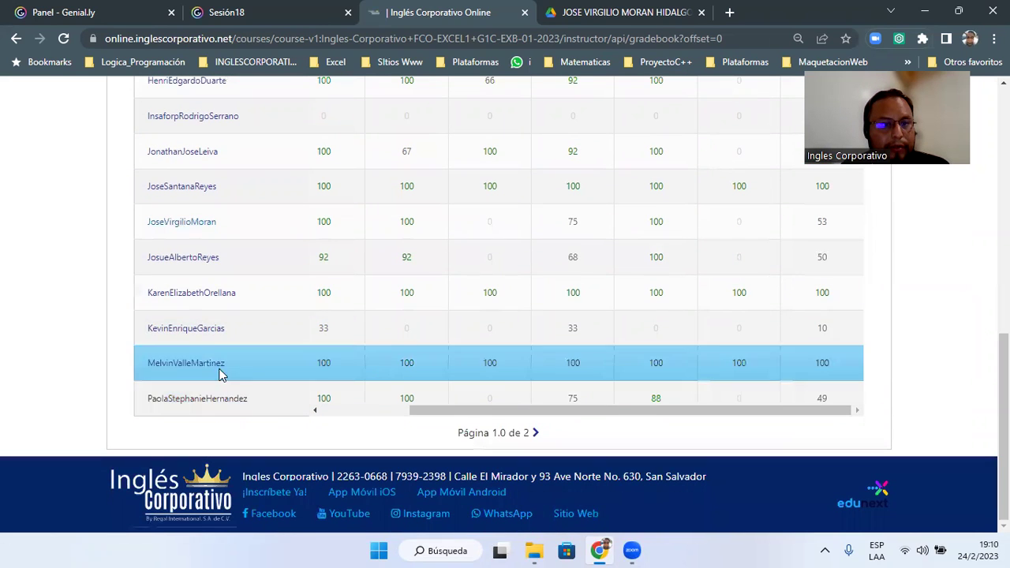
pyautogui.scroll(5, 319, 252)
# Step: Go to gradebook page 2 and scroll right to the Total column
pyautogui.scroll(3, 319, 253)
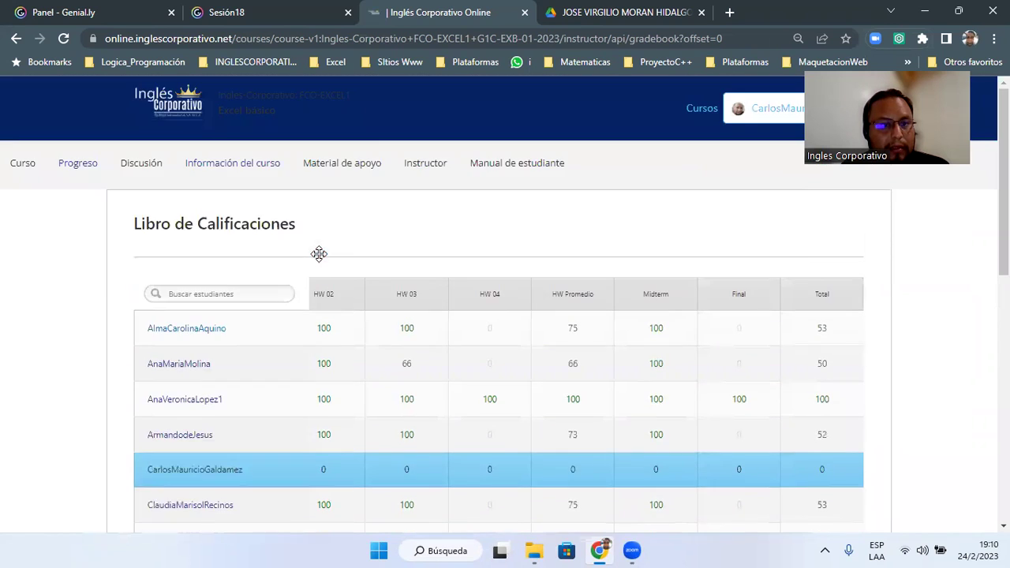
pyautogui.scroll(-7, 318, 254)
pyautogui.click(536, 435)
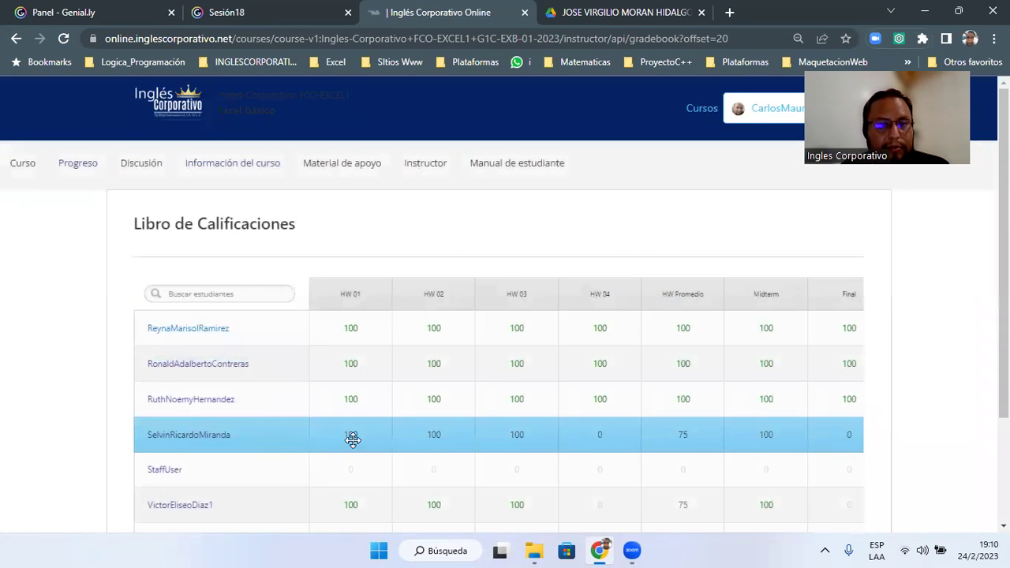
pyautogui.moveTo(592, 440)
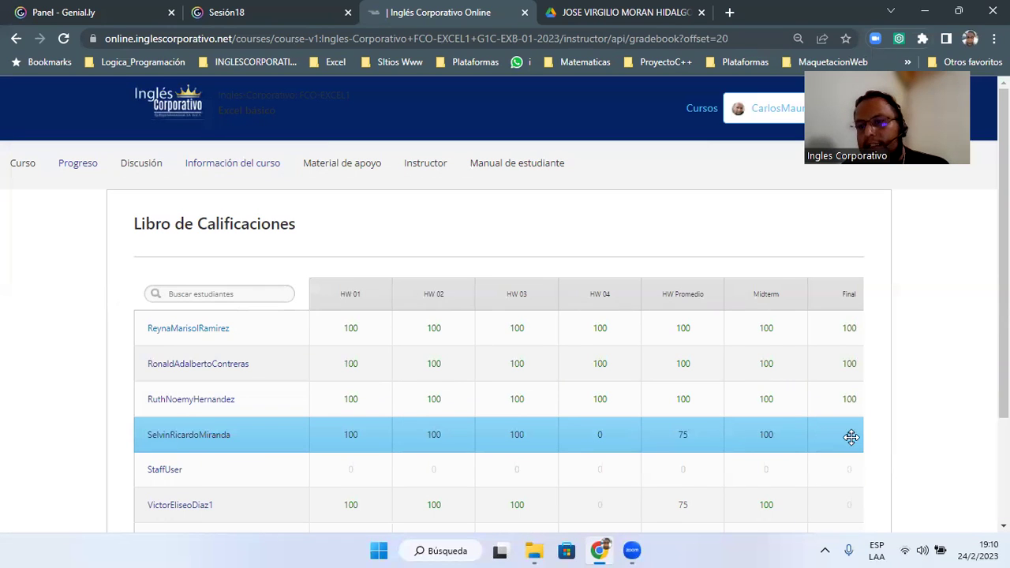
pyautogui.hscroll(3, 670, 445)
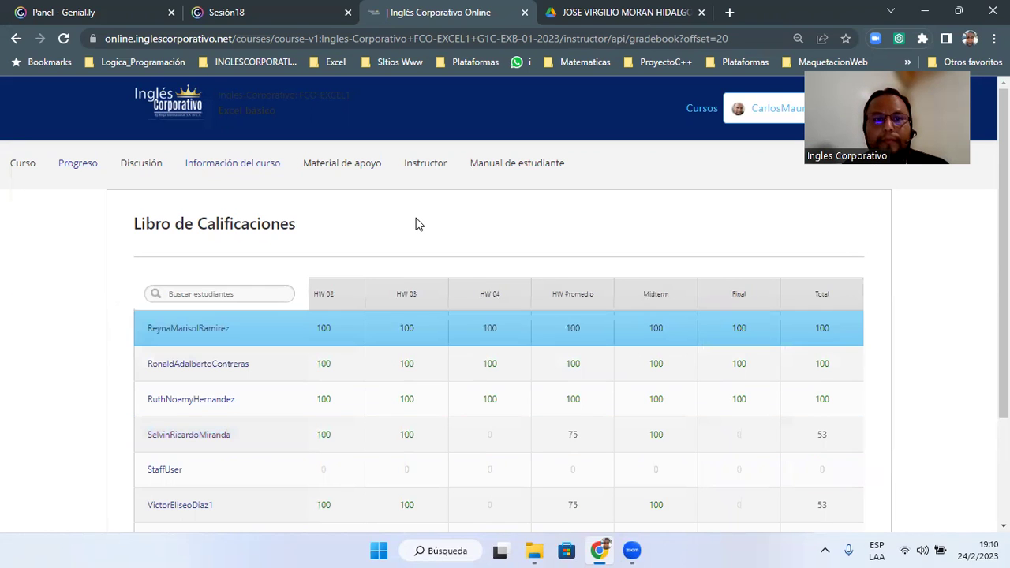
# Step: Switch to the Sesión18 presentation and show its Excel BÁSICO title slide full screen
pyautogui.hotkey('ctrl', 'shift', 'Tab')
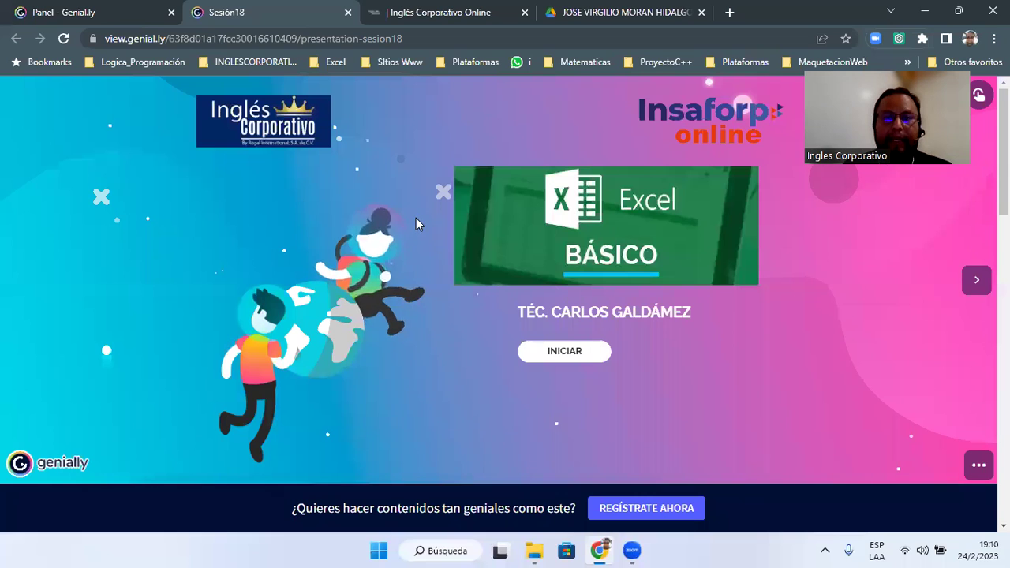
pyautogui.click(978, 464)
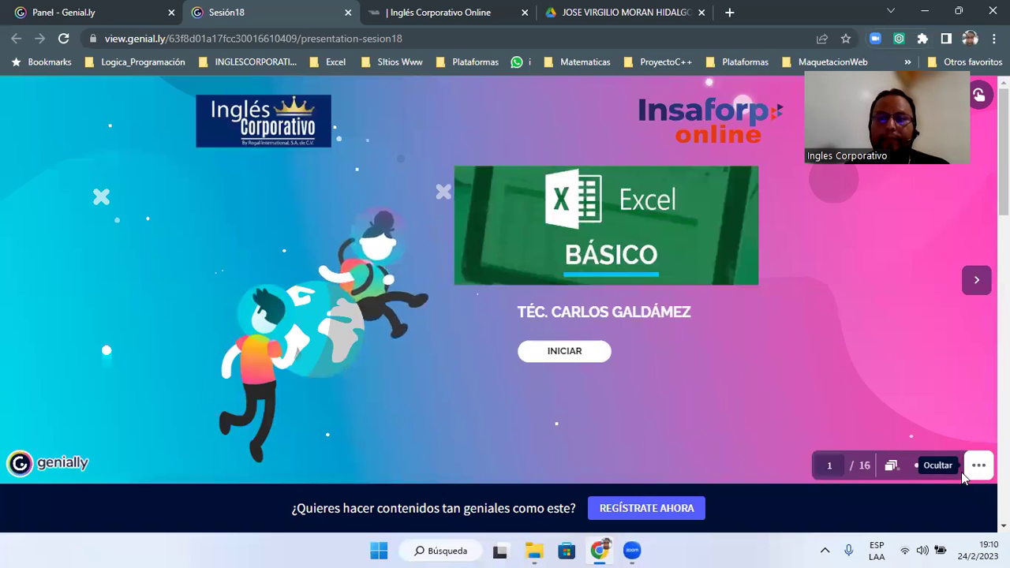
pyautogui.click(949, 467)
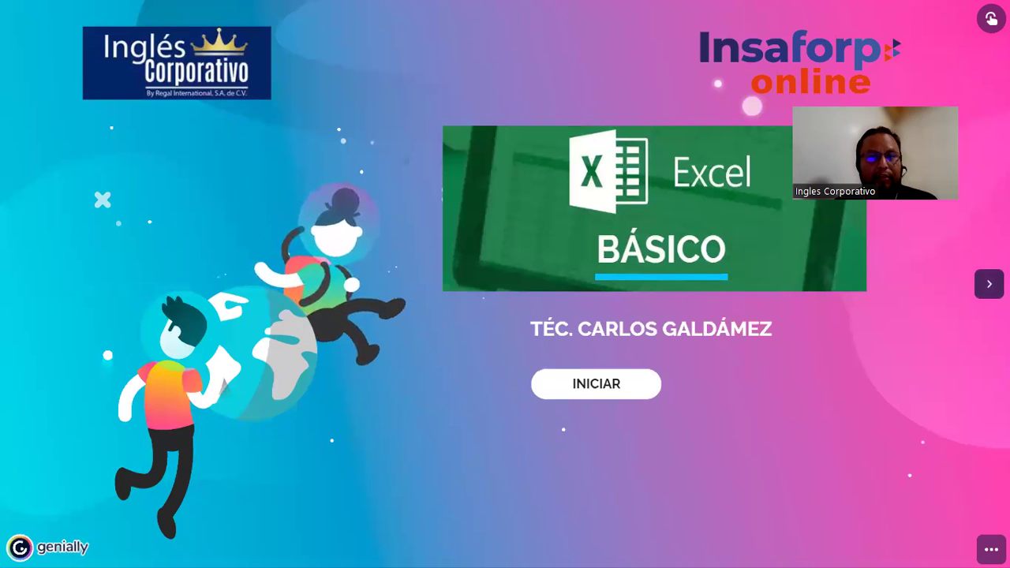
# Step: Advance through the INDICE, session title and OBJETIVO slides to MODIFICACIONES A LAS TABLAS
pyautogui.press('Right')
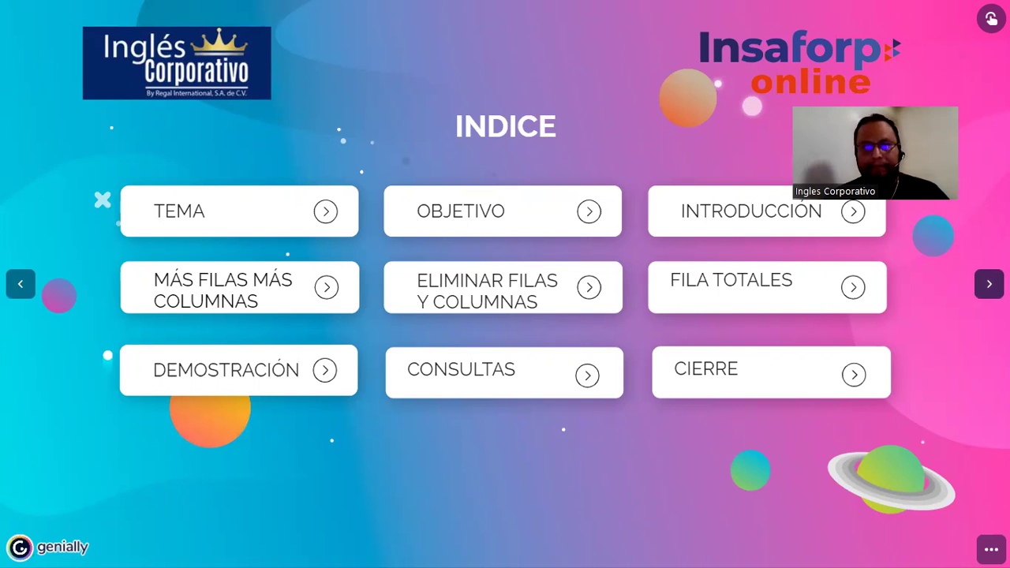
pyautogui.press('Right')
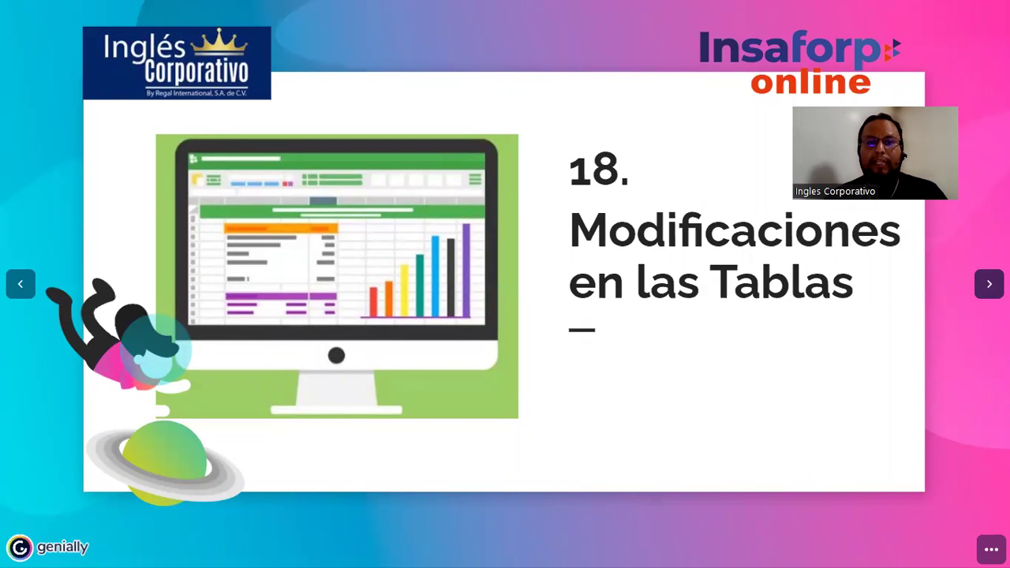
pyautogui.press('Right')
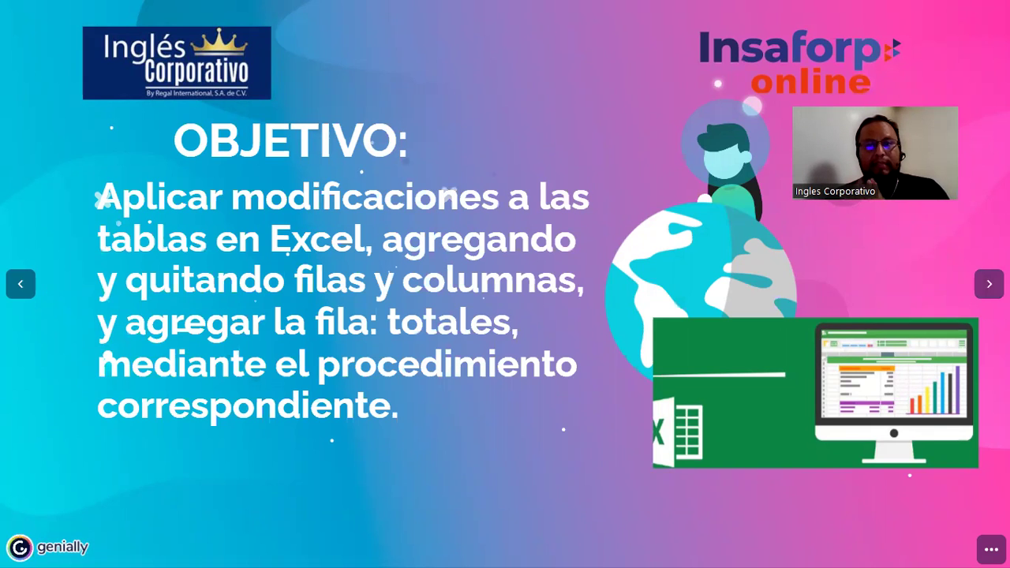
pyautogui.press('Right')
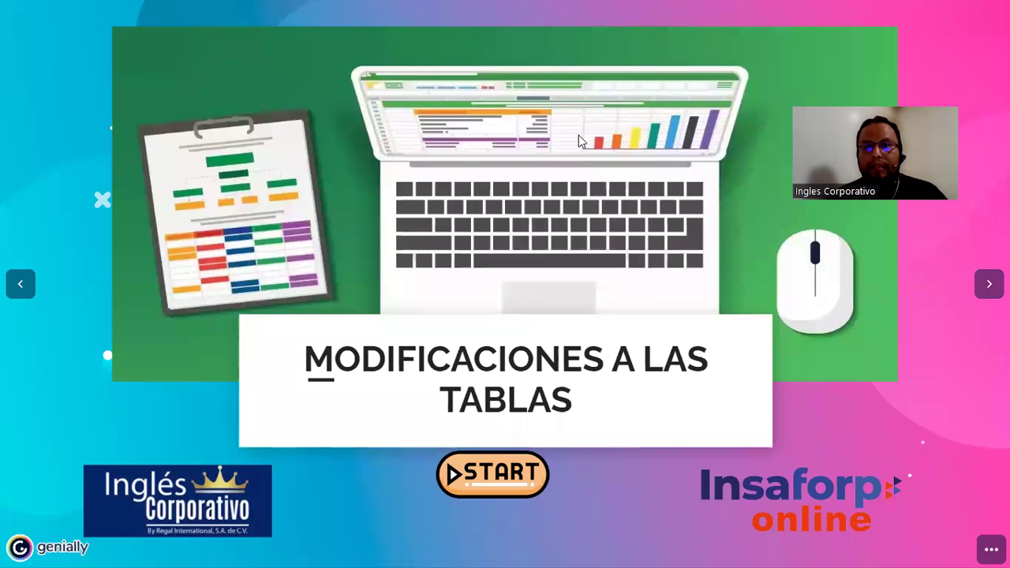
# Step: Advance to the INTRODUCCIÓN slide with the sample Proyectado/Real spreadsheet
pyautogui.click(983, 291)
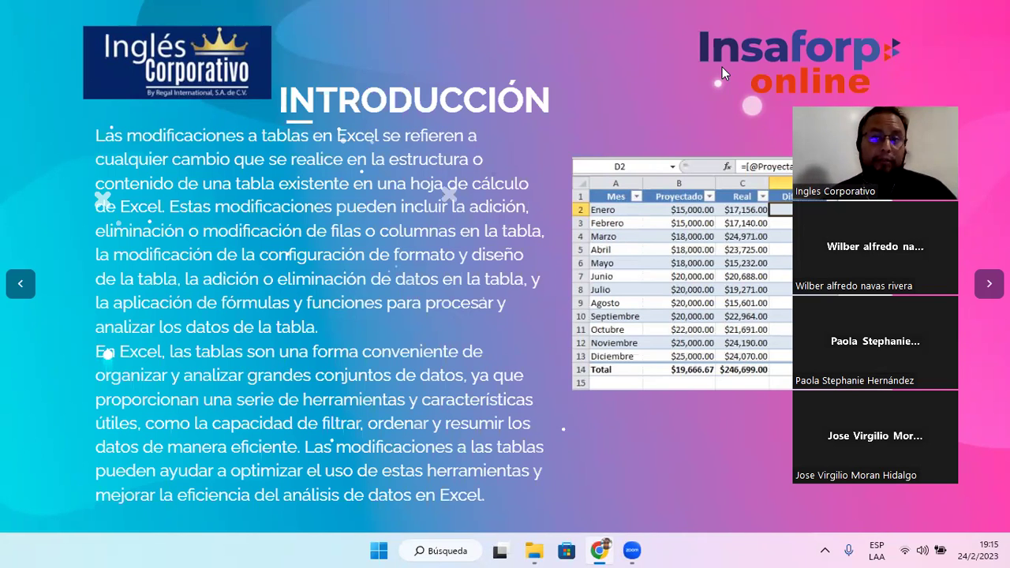
pyautogui.click(986, 292)
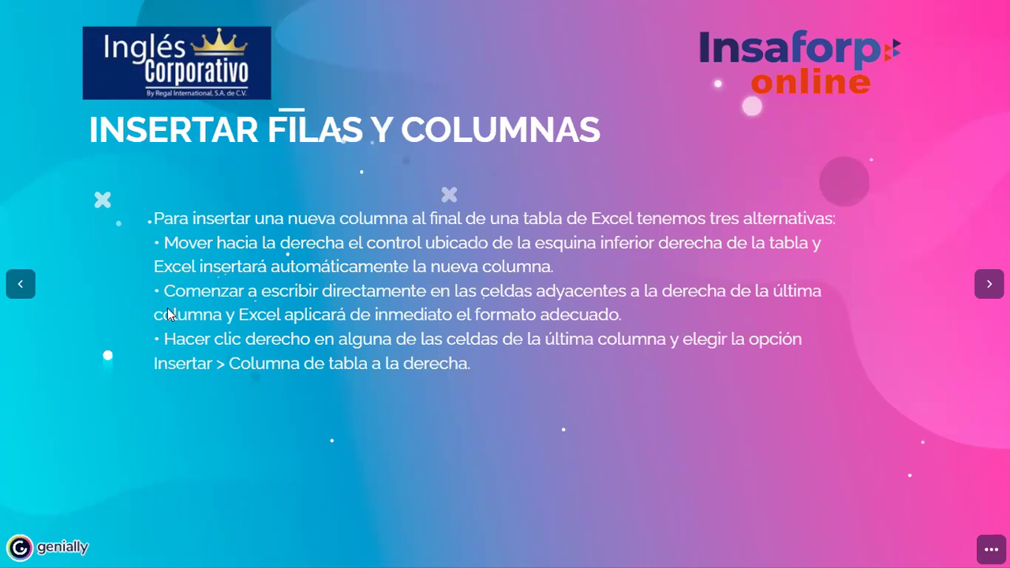
# Step: Highlight the bullets on typing beside the last column and on inserting a table column to the right
pyautogui.moveTo(163, 292); pyautogui.dragTo(628, 320)
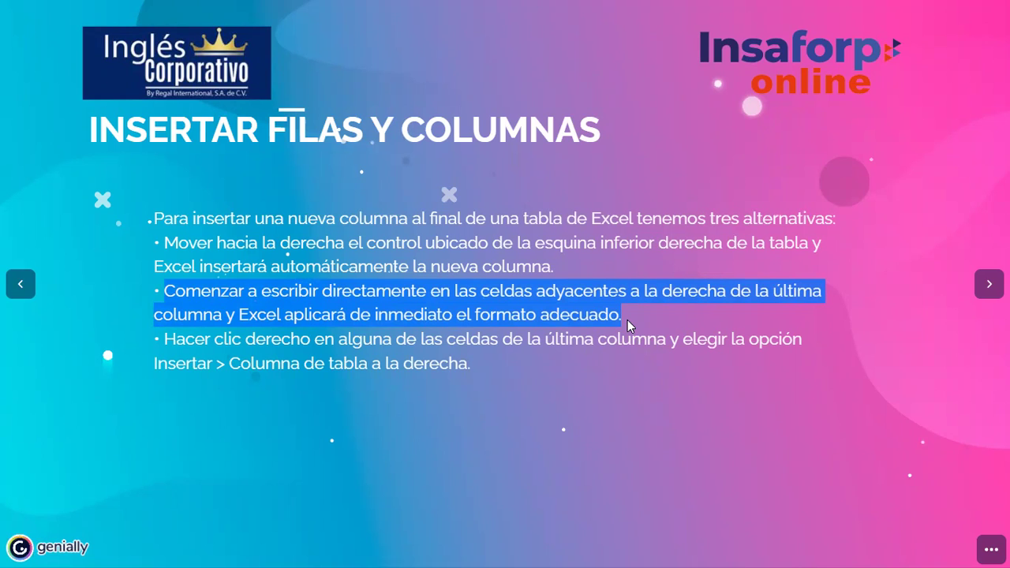
pyautogui.moveTo(165, 349); pyautogui.dragTo(480, 369)
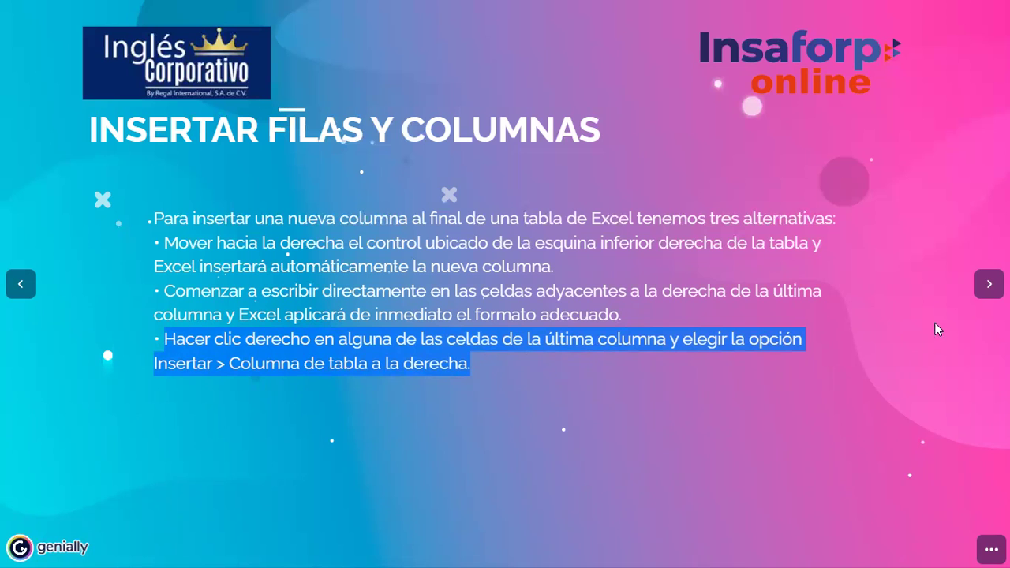
# Step: Advance to the slide on inserting columns between columns and adding table rows
pyautogui.click(987, 285)
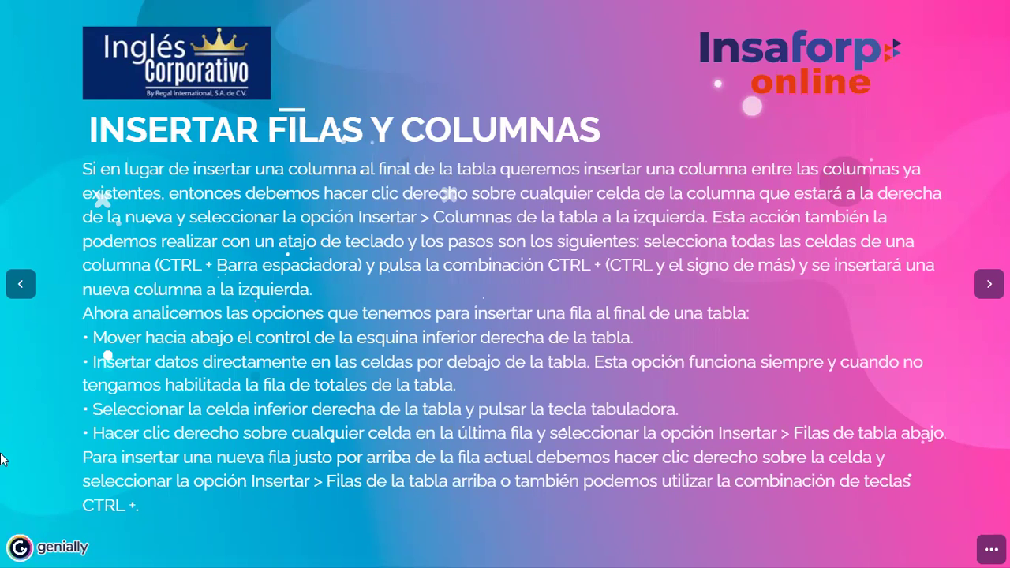
# Step: Highlight the row-adding tips (typing below, totals row, bottom-right cell, Tab key), then advance to the screenshot
pyautogui.moveTo(80, 360); pyautogui.dragTo(499, 359)
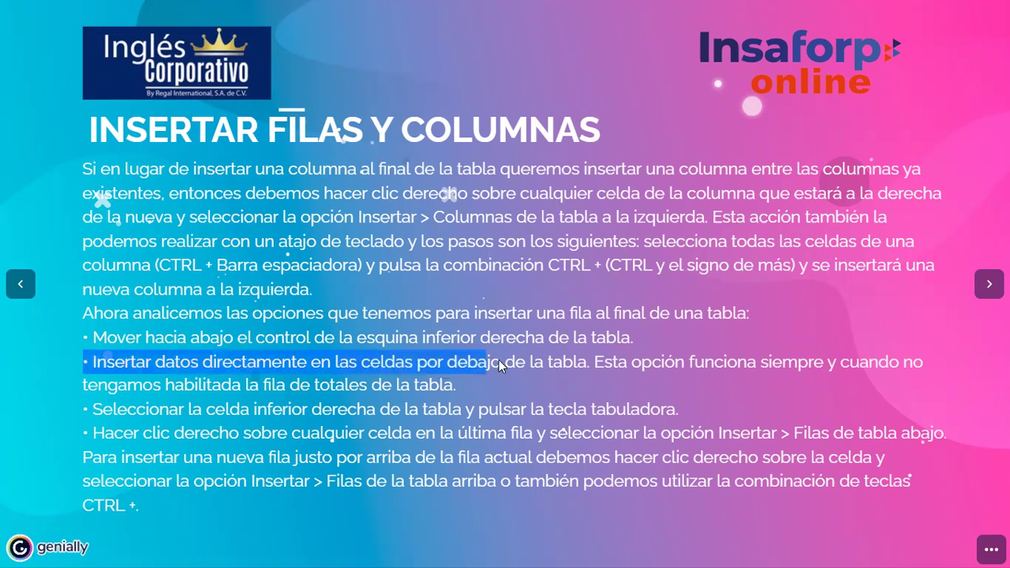
pyautogui.click(643, 358)
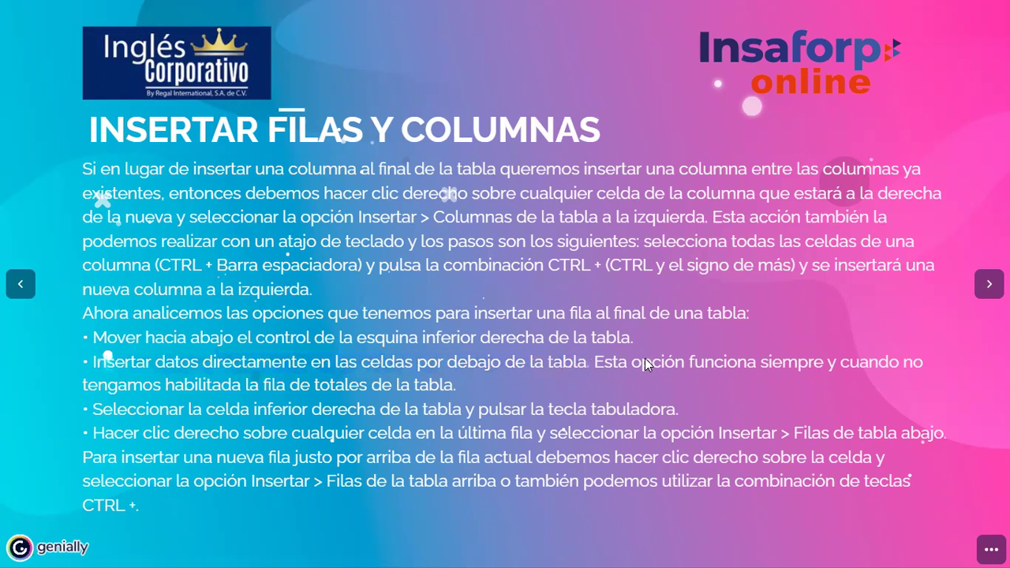
pyautogui.moveTo(595, 362); pyautogui.dragTo(463, 388)
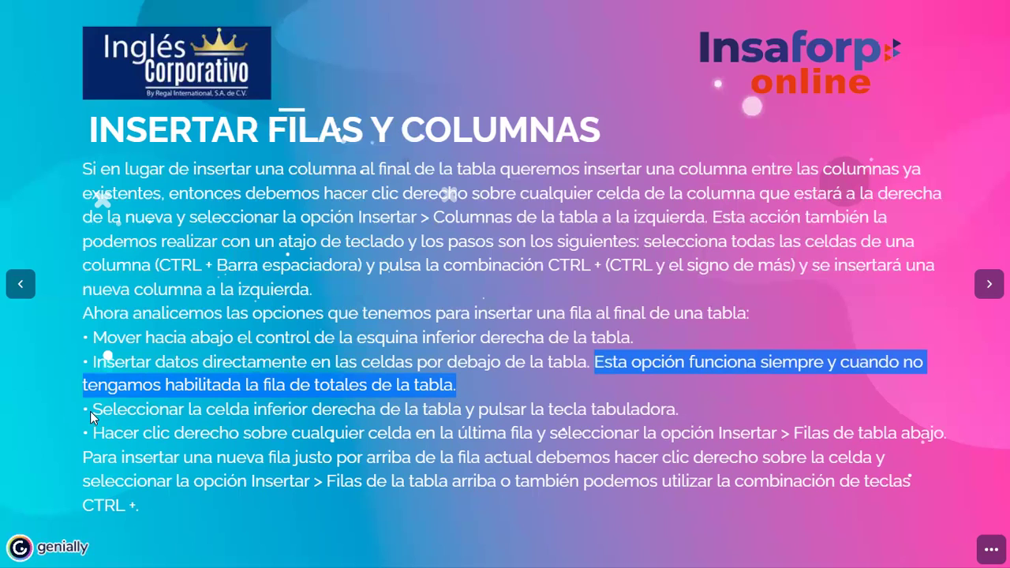
pyautogui.moveTo(90, 411); pyautogui.dragTo(392, 411)
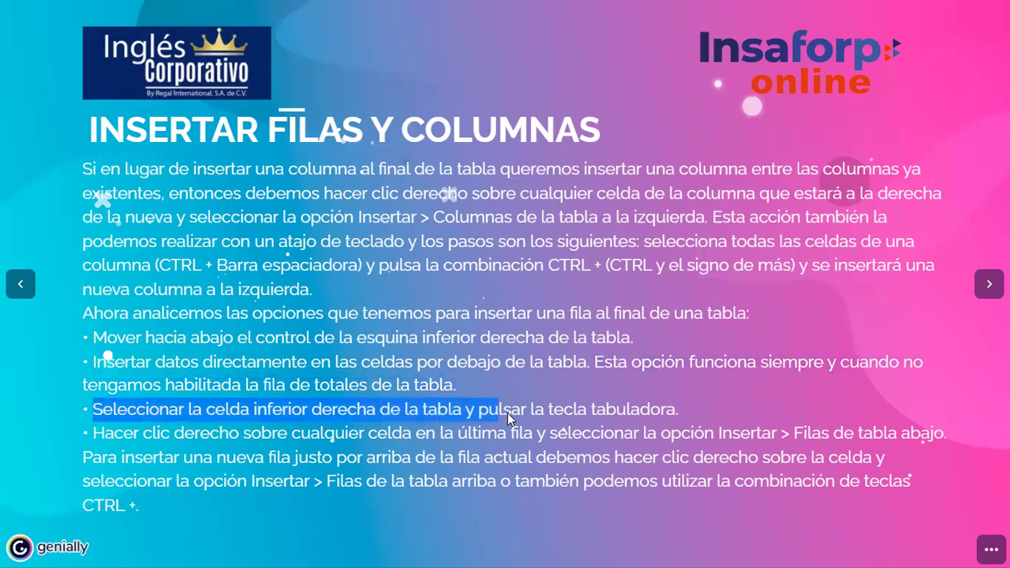
pyautogui.moveTo(575, 411); pyautogui.dragTo(678, 417)
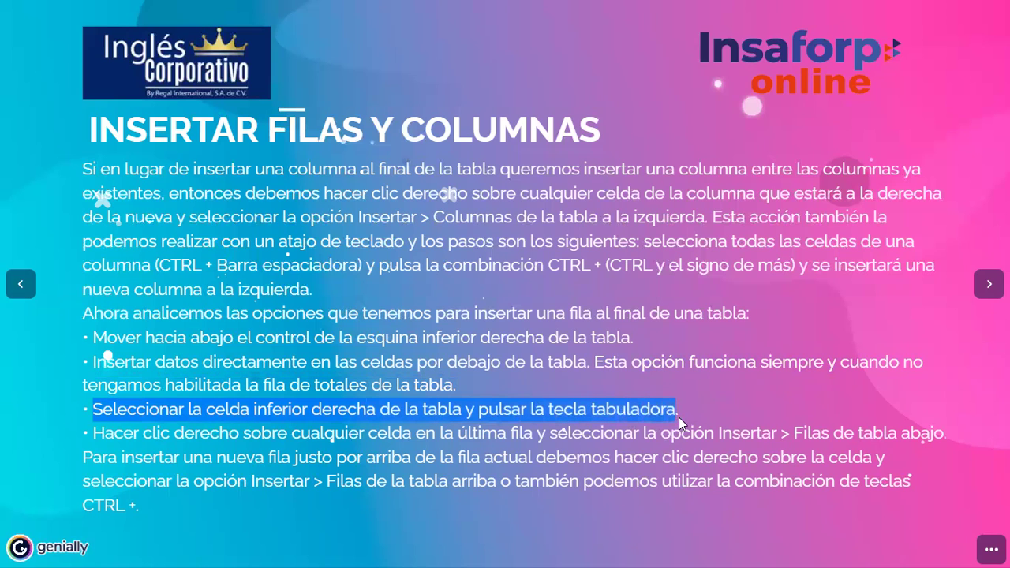
pyautogui.click(260, 437)
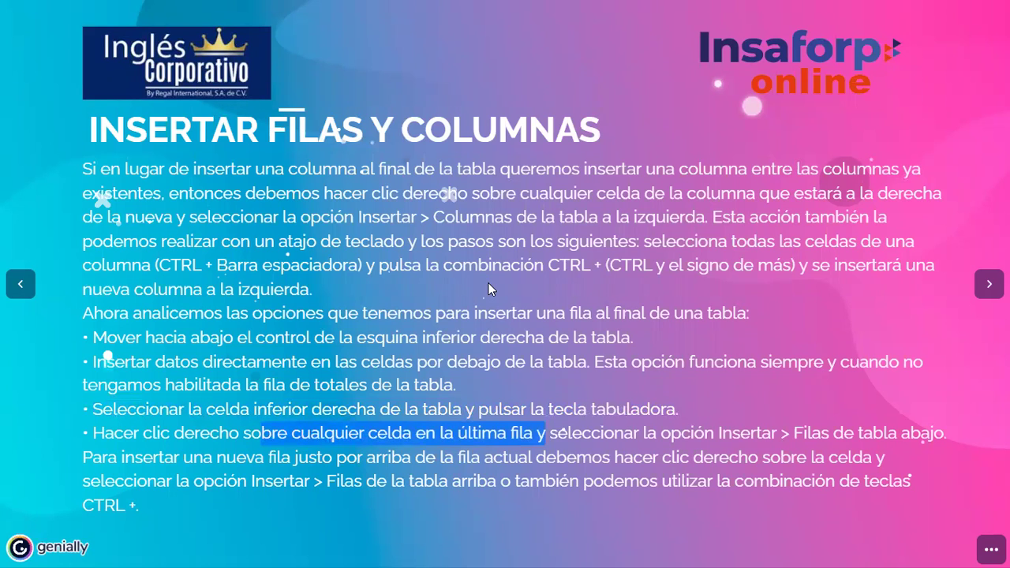
pyautogui.click(986, 286)
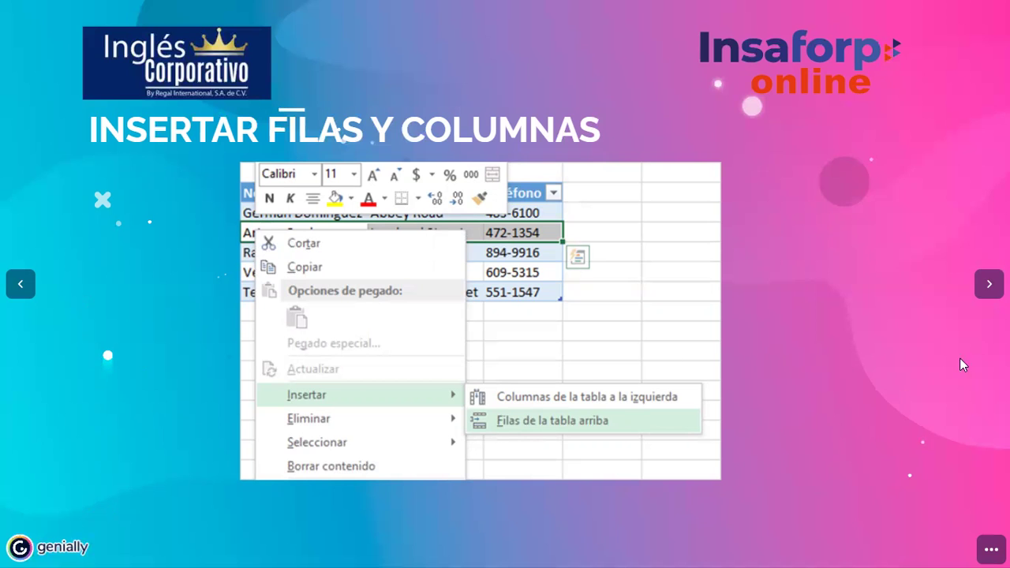
# Step: Go to the ELIMINAR FILAS Y COLUMNAS slide on deleting table rows and columns
pyautogui.click(982, 298)
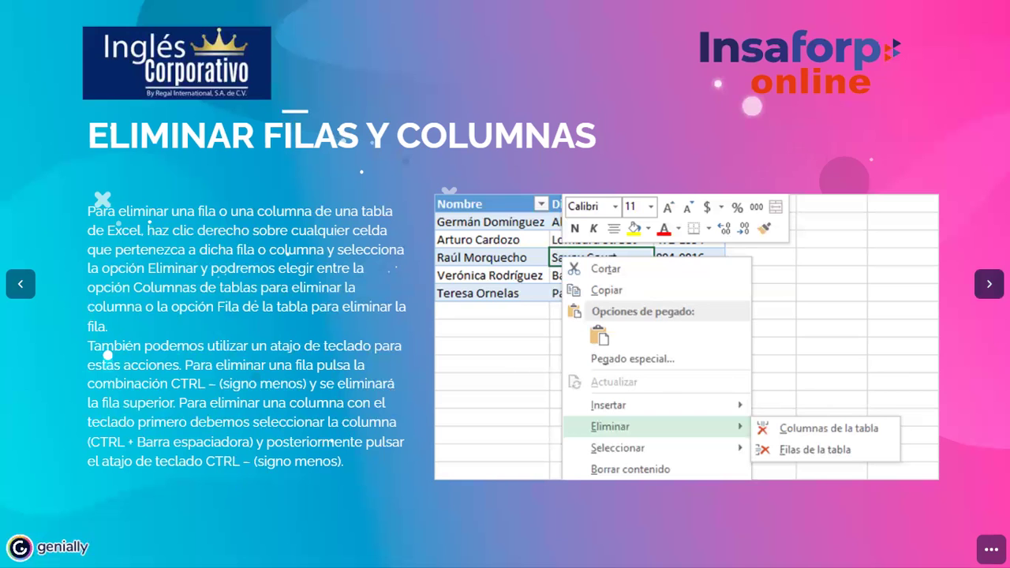
# Step: Advance to the FILA TOTALES slide on enabling the totals row
pyautogui.click(988, 283)
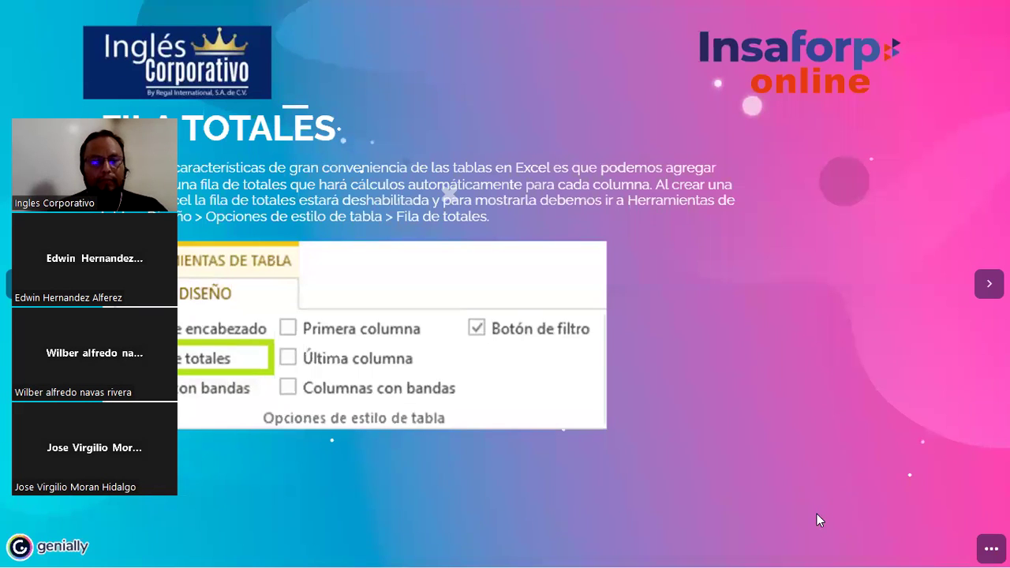
pyautogui.press('super')
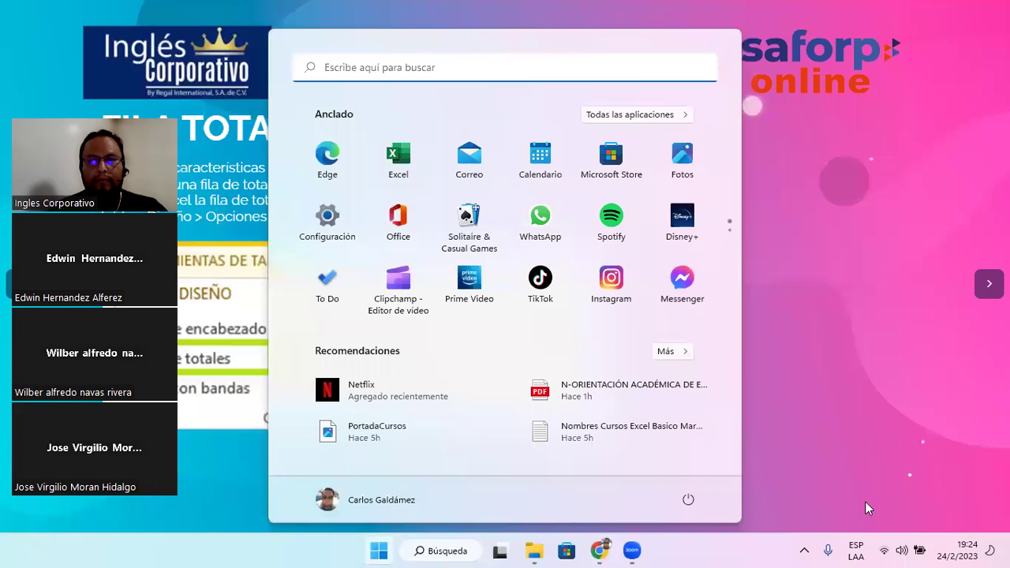
pyautogui.click(817, 400)
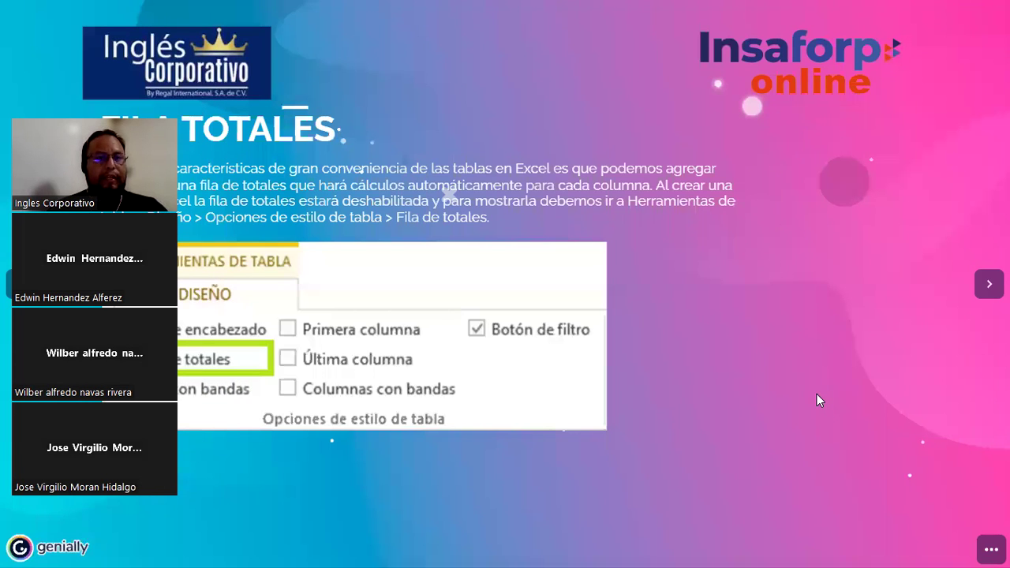
pyautogui.press('super')
pyautogui.click(781, 392)
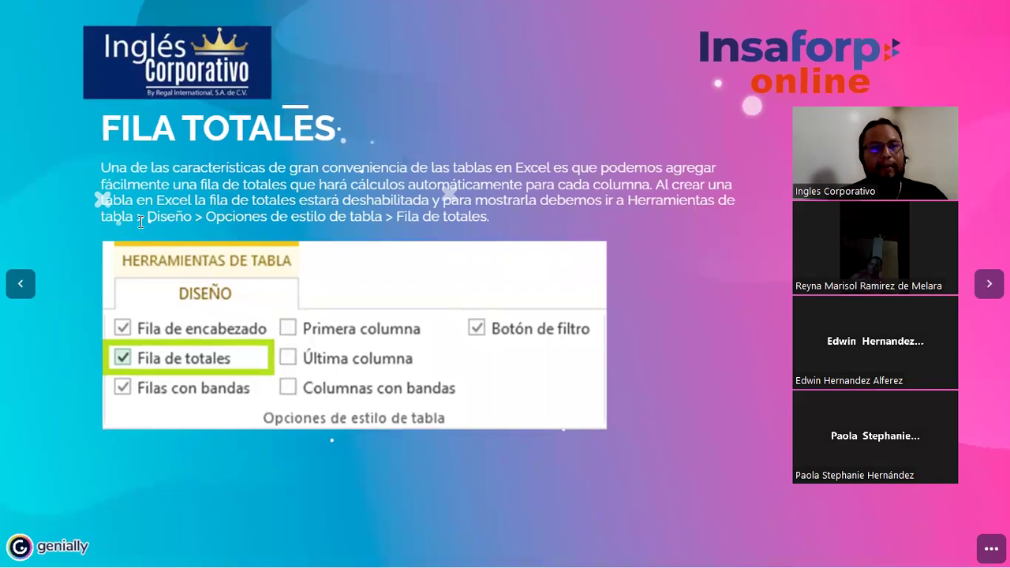
# Step: Highlight the Fila de totales paragraph, clear the highlight, and scroll down to the example table
pyautogui.moveTo(203, 218); pyautogui.dragTo(492, 225)
pyautogui.hotkey('ctrl', 'a')
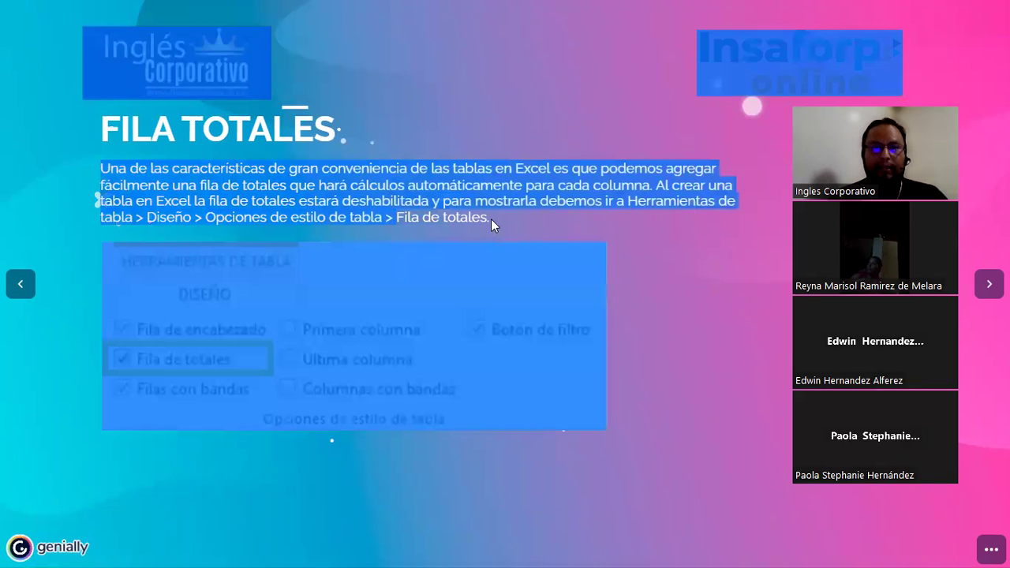
pyautogui.click(494, 218)
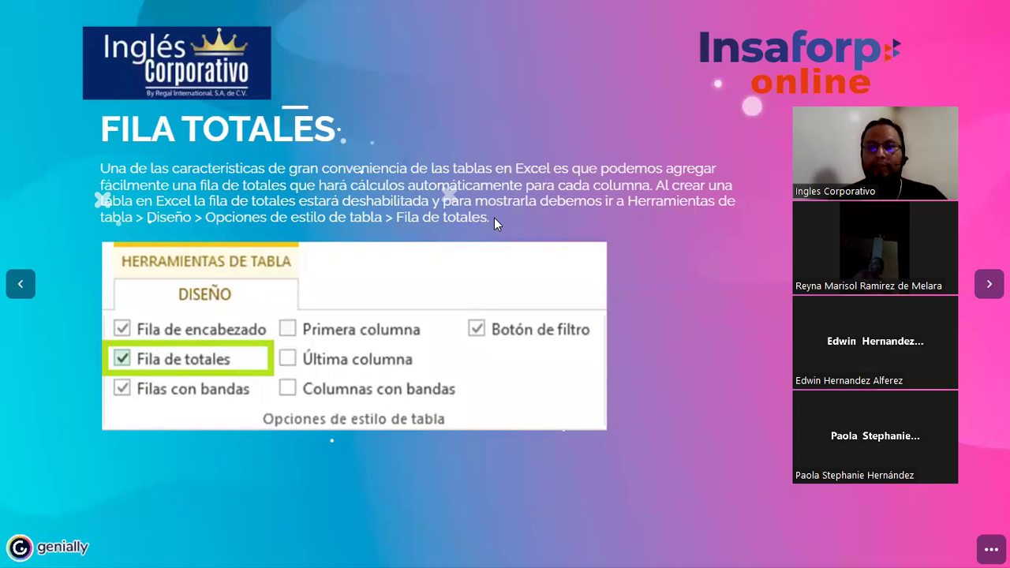
pyautogui.moveTo(494, 217); pyautogui.dragTo(102, 168)
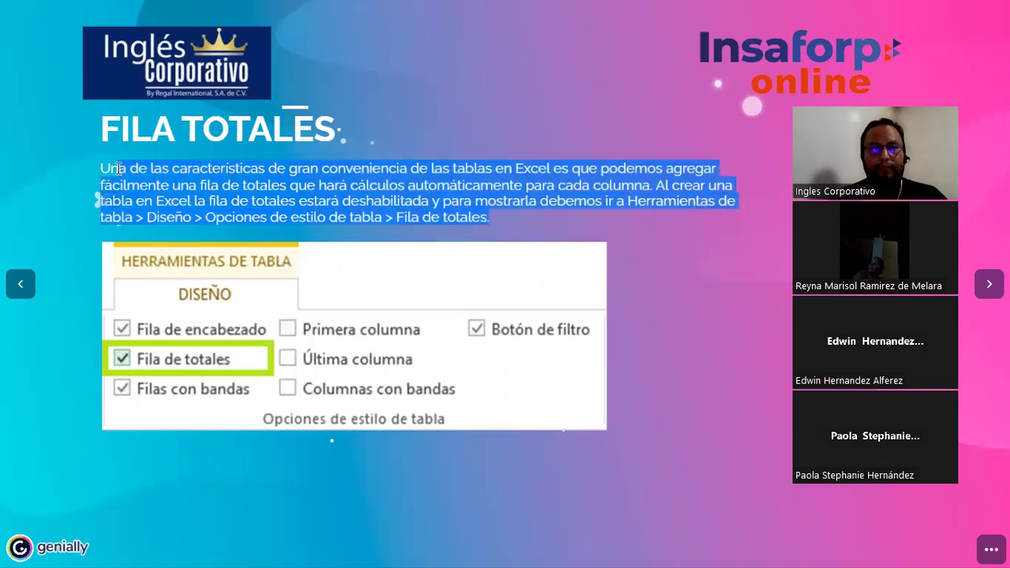
pyautogui.click(101, 168)
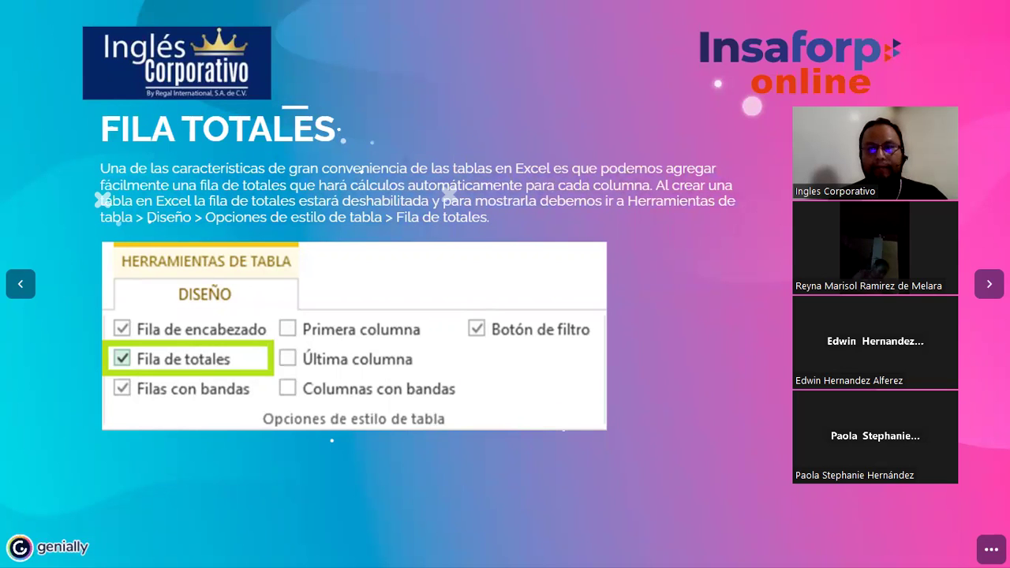
pyautogui.scroll(-5, 585, 434)
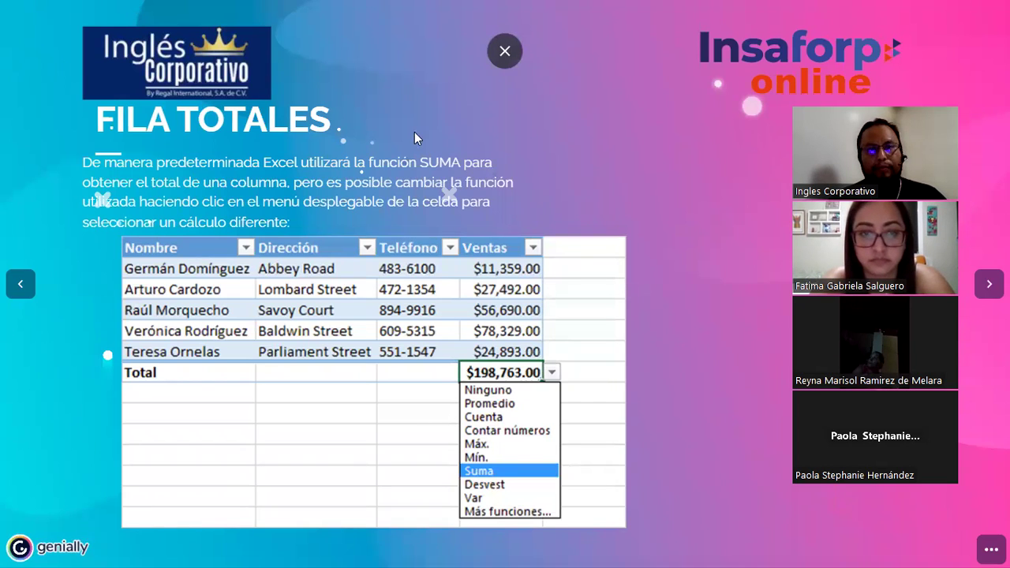
# Step: Point red arrows at the Ninguno, Promedio, Contar números, Máx., Mín., Suma and Desvest options
pyautogui.moveTo(735, 313); pyautogui.dragTo(521, 397)
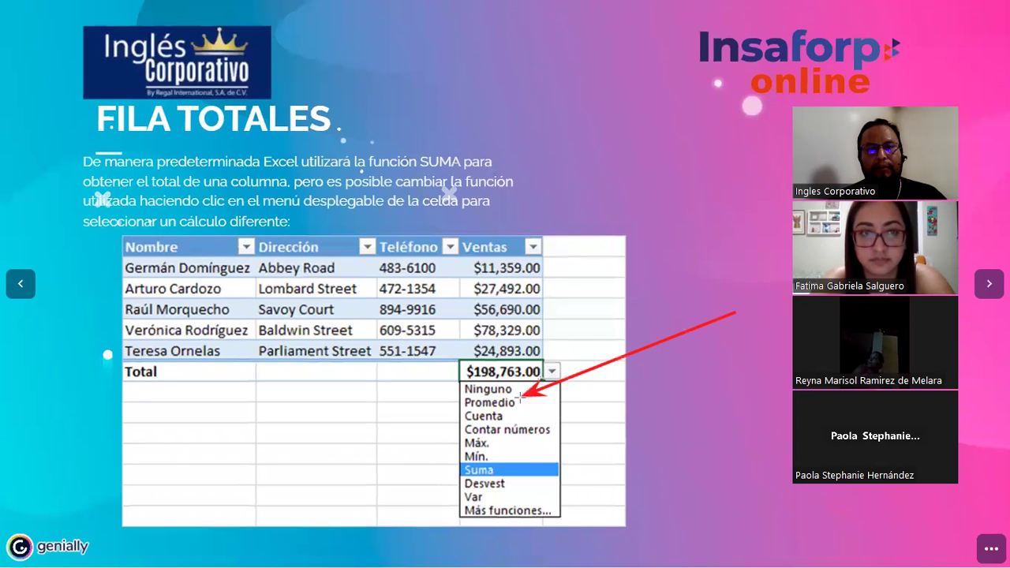
pyautogui.moveTo(724, 356); pyautogui.dragTo(517, 410)
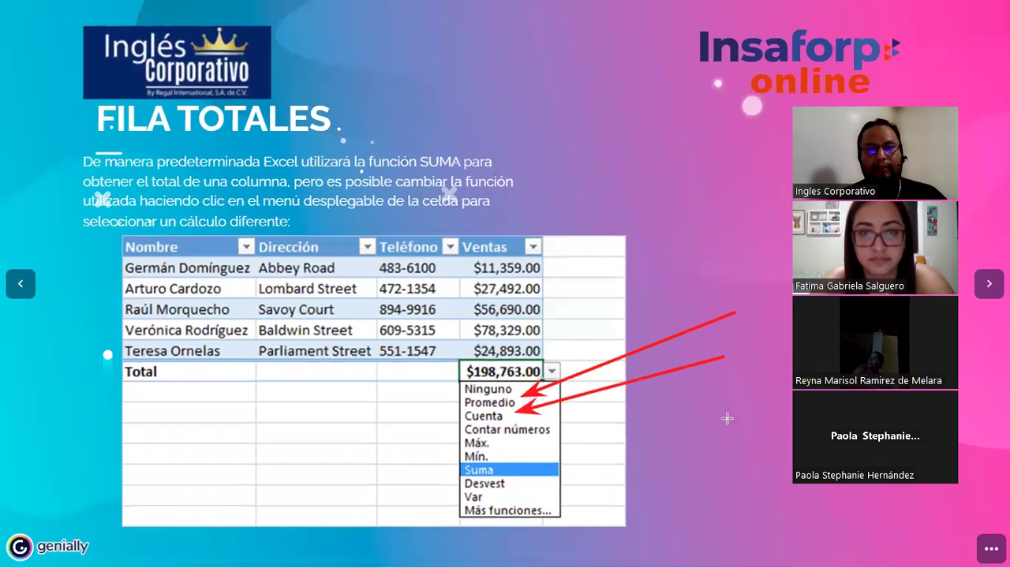
pyautogui.moveTo(746, 374); pyautogui.dragTo(562, 426)
pyautogui.moveTo(756, 399); pyautogui.dragTo(505, 443)
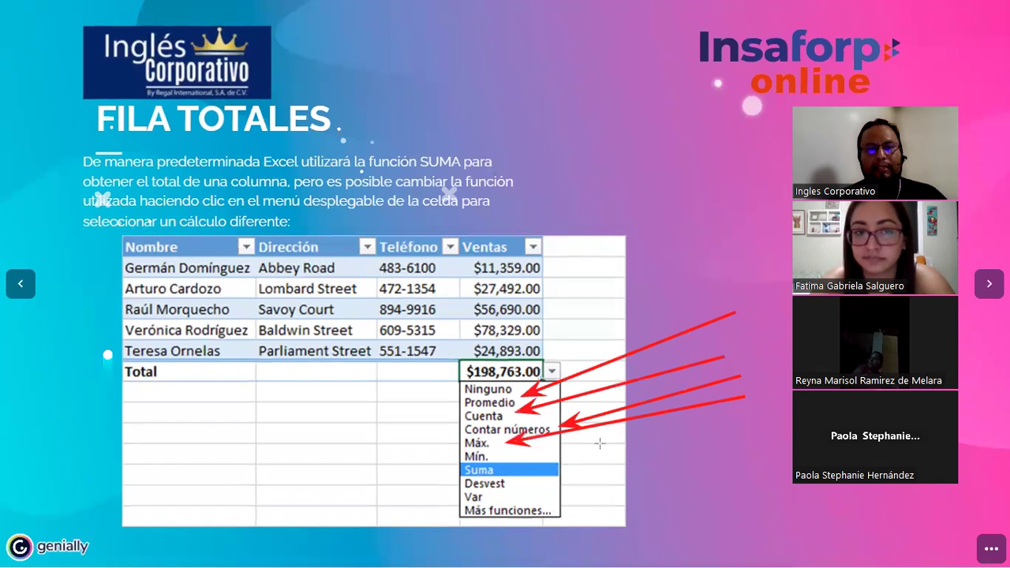
pyautogui.moveTo(663, 444); pyautogui.dragTo(497, 455)
pyautogui.moveTo(677, 454); pyautogui.dragTo(523, 469)
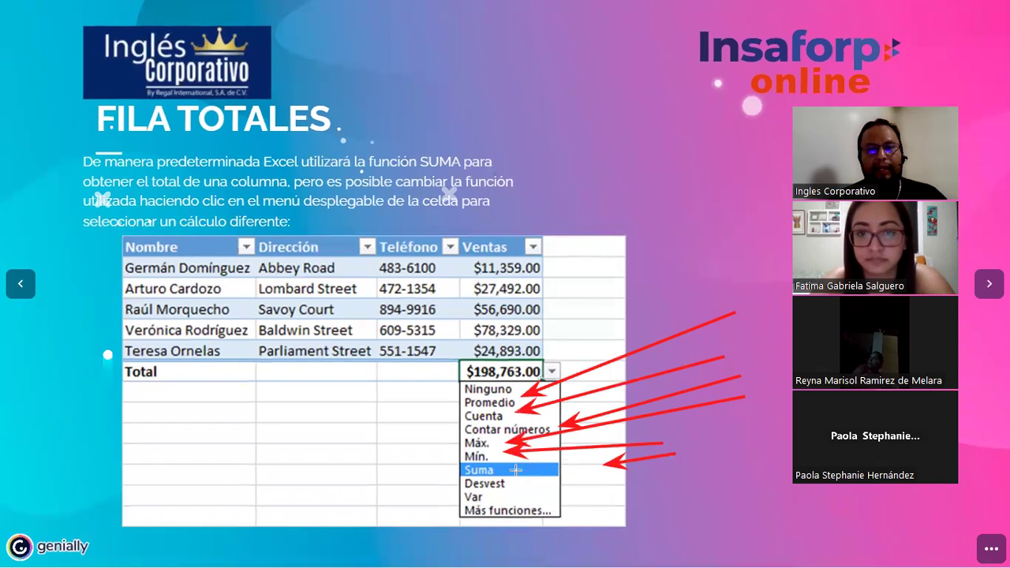
pyautogui.moveTo(686, 472); pyautogui.dragTo(514, 481)
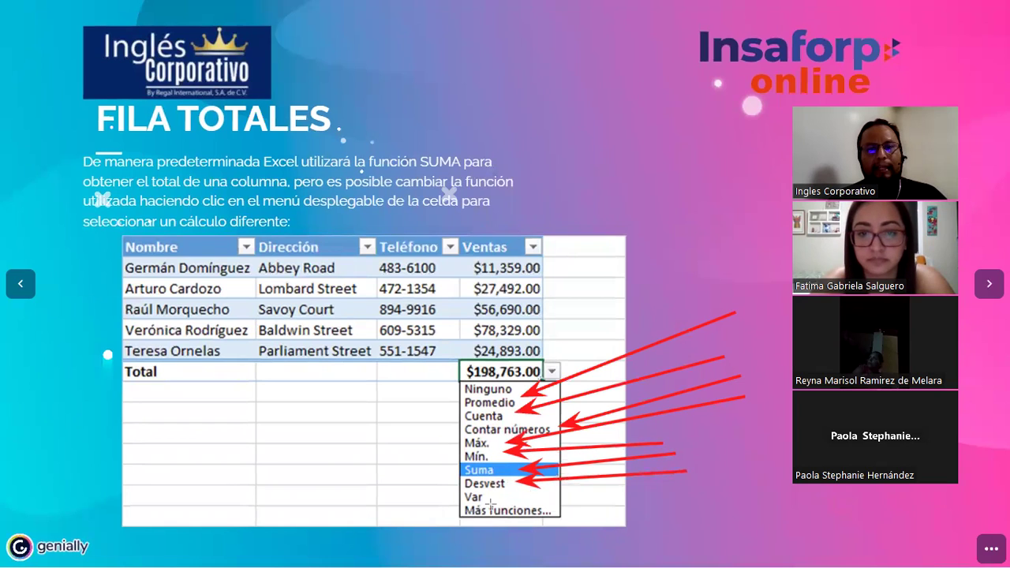
# Step: Add arrows toward Más funciones, the $56,690.00 sales value and the Cuenta option
pyautogui.moveTo(443, 478); pyautogui.dragTo(444, 511)
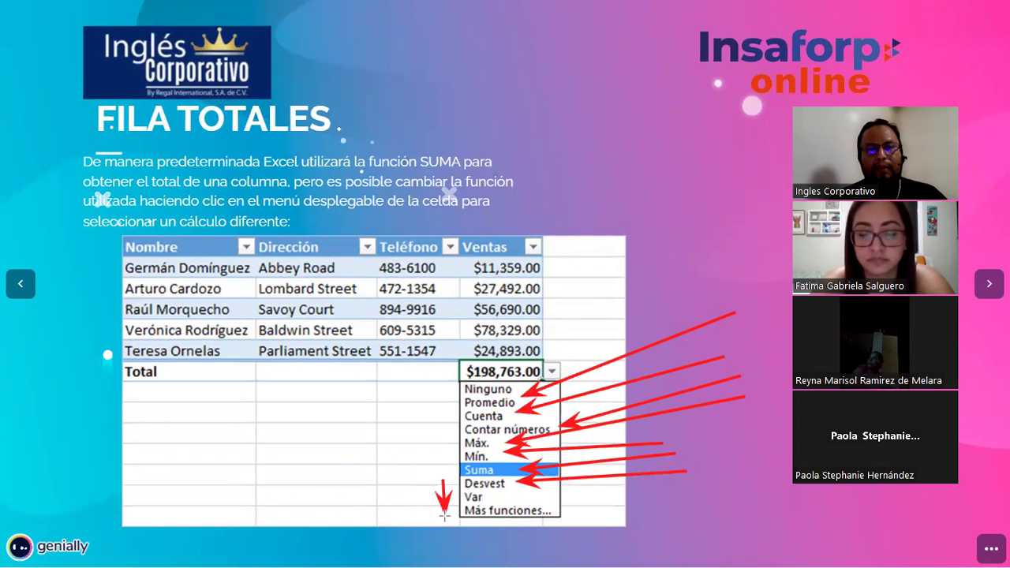
pyautogui.hotkey('ctrl', 'z')
pyautogui.hotkey('ctrl', 'z')
pyautogui.moveTo(444, 479); pyautogui.dragTo(446, 518)
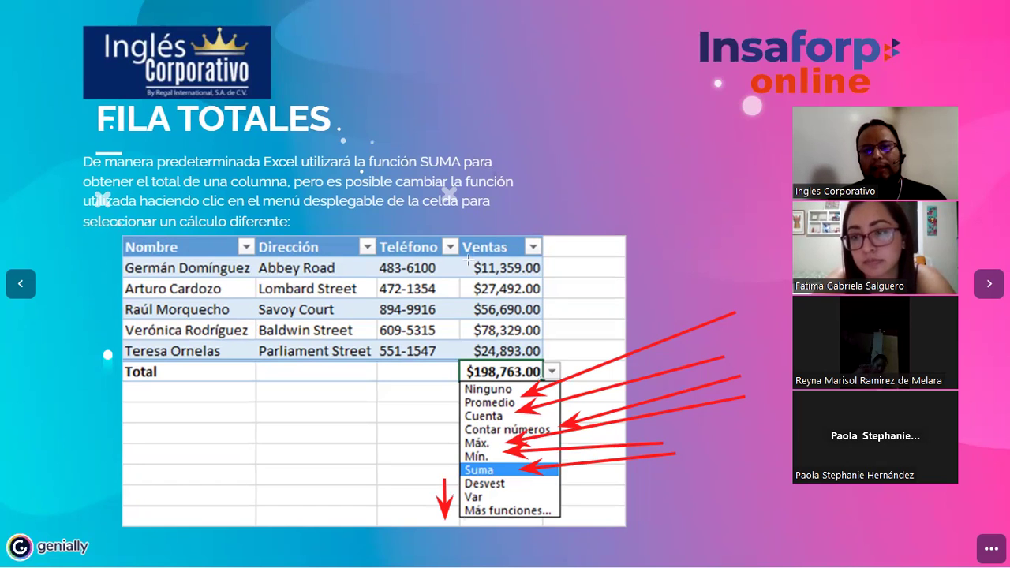
pyautogui.moveTo(417, 247); pyautogui.dragTo(469, 306)
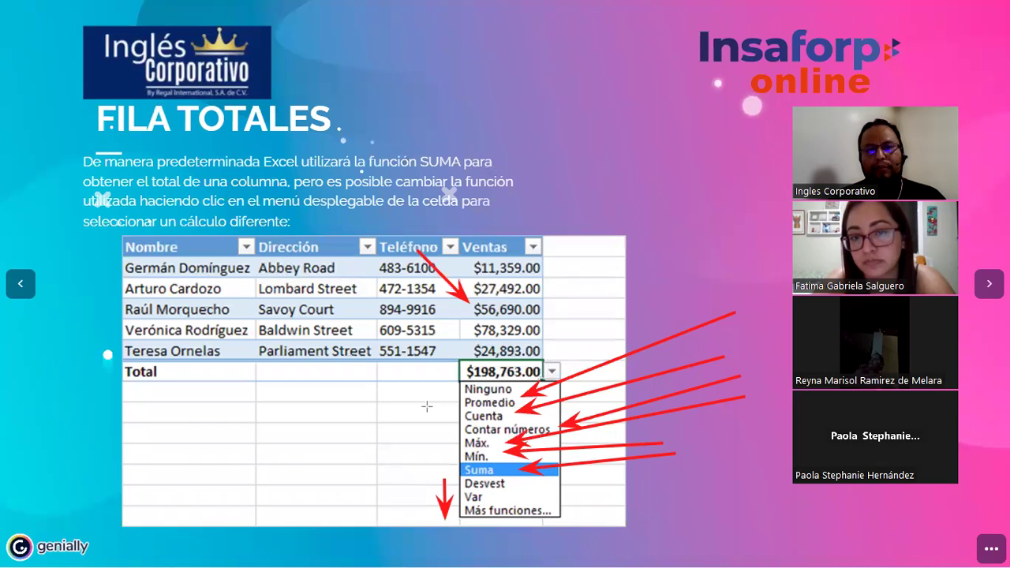
pyautogui.moveTo(426, 417)
pyautogui.mouseDown()
pyautogui.moveTo(452, 416)
pyautogui.moveTo(455, 433)
pyautogui.mouseUp()
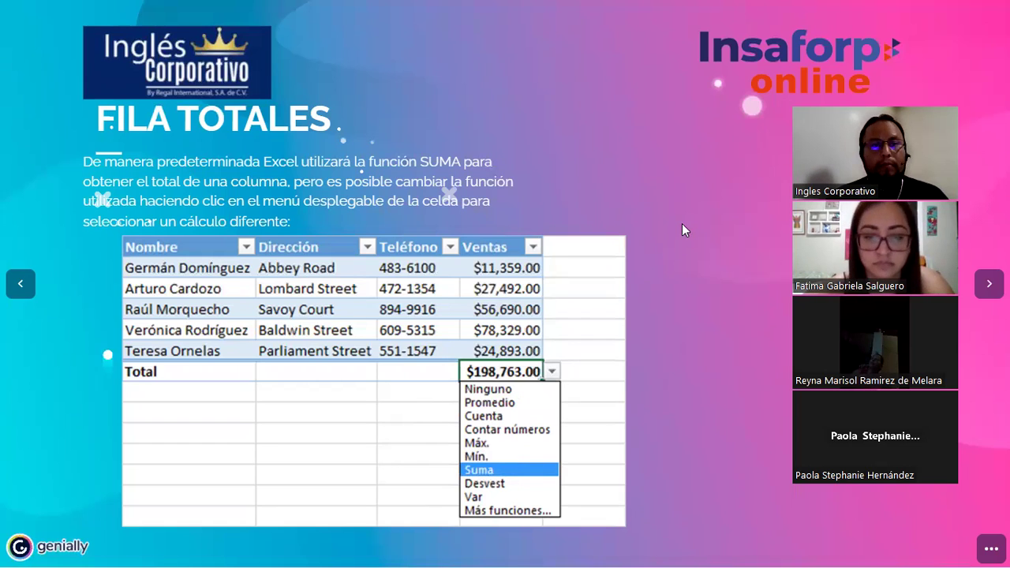
# Step: Advance from the FILA TOTALES slide to the DEMOSTRACIÓN slide
pyautogui.click(983, 290)
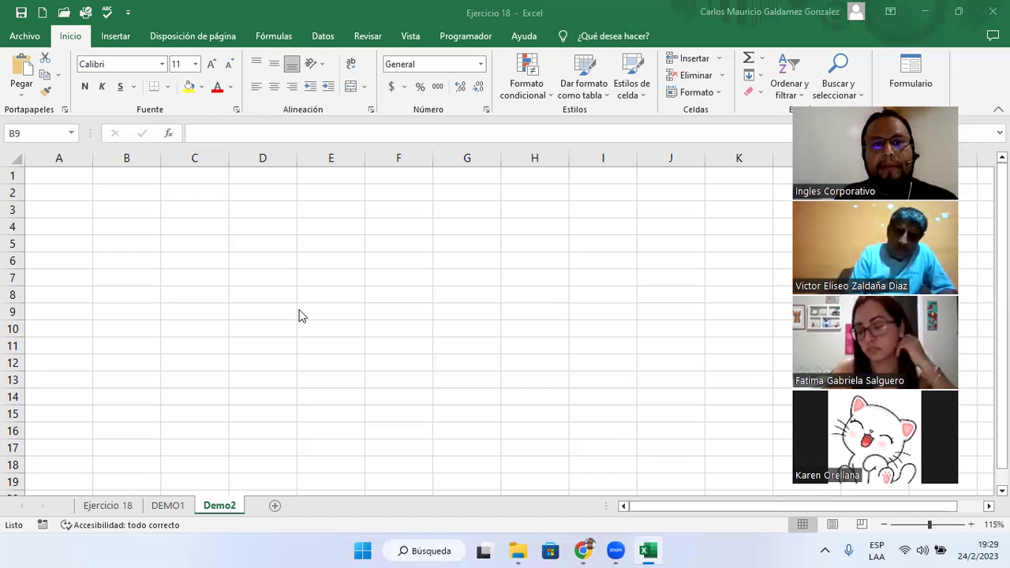
# Step: Open the DEMO1 payroll sheet, zoom out, and regenerate the random sales with F9
pyautogui.click(189, 506)
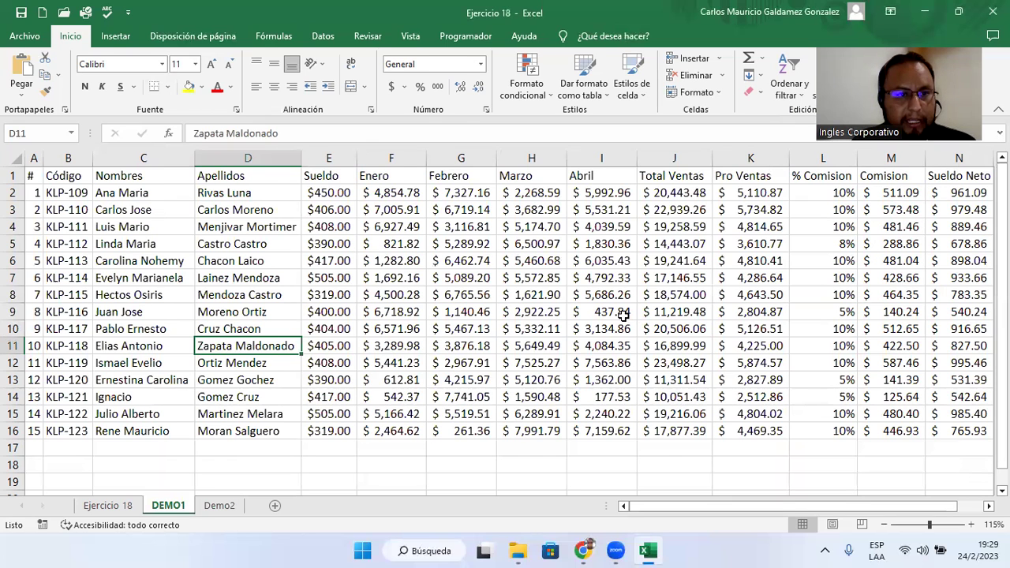
pyautogui.click(114, 508)
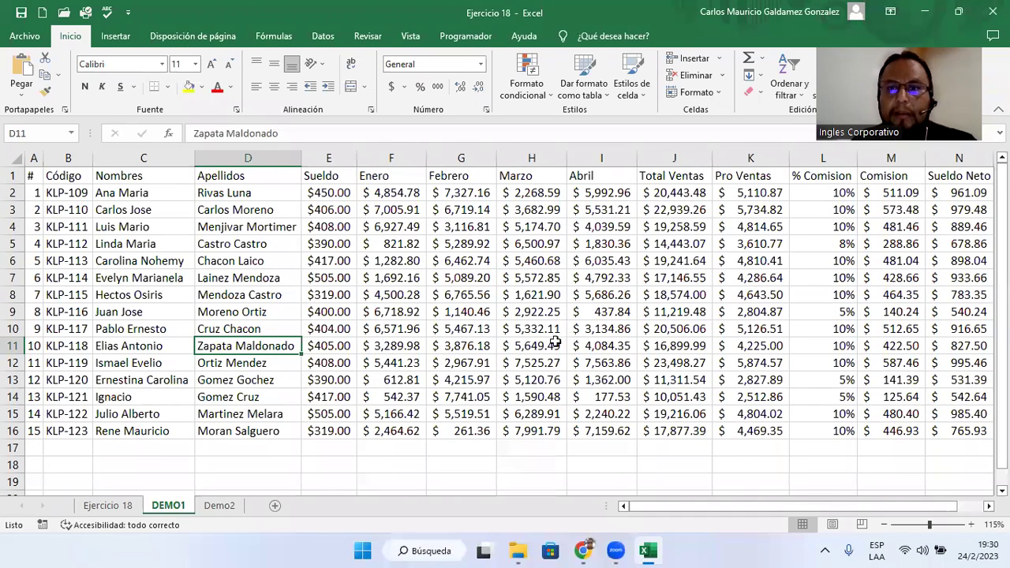
pyautogui.keyDown('ctrl'); pyautogui.scroll(-1, 556, 423); pyautogui.keyUp('ctrl')
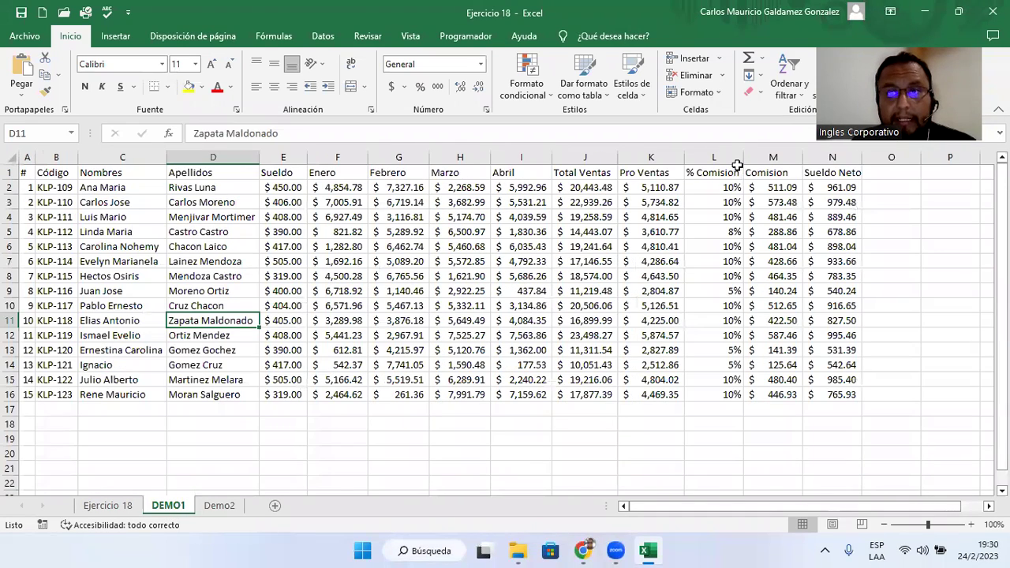
pyautogui.press('F9')
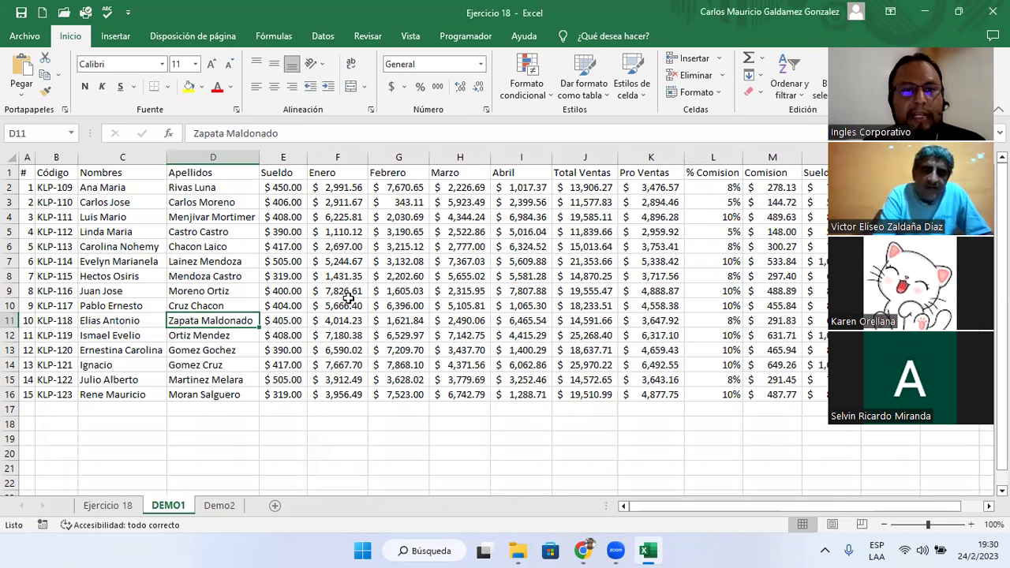
pyautogui.click(291, 276)
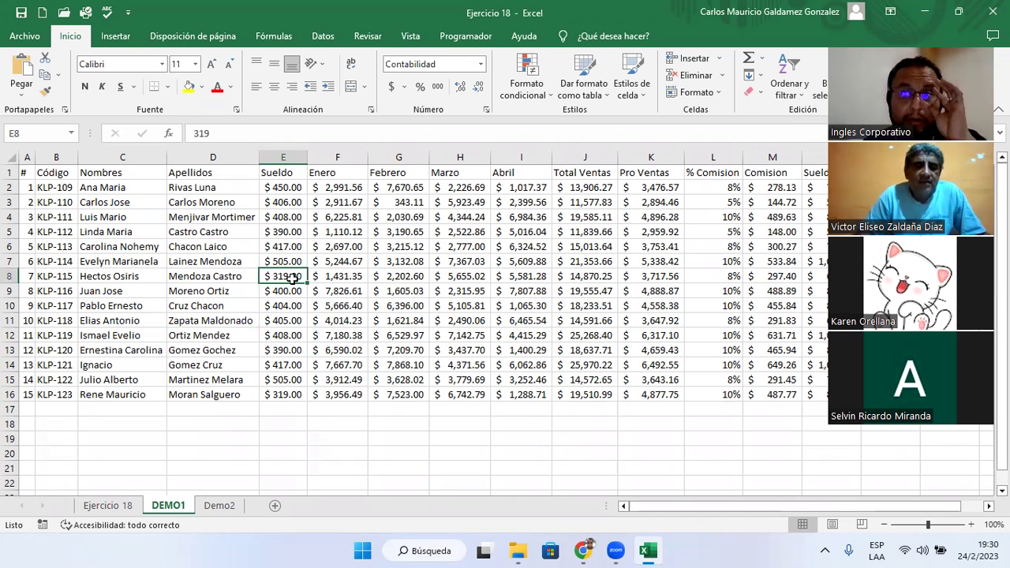
pyautogui.moveTo(27, 172); pyautogui.dragTo(520, 306)
pyautogui.click(504, 335)
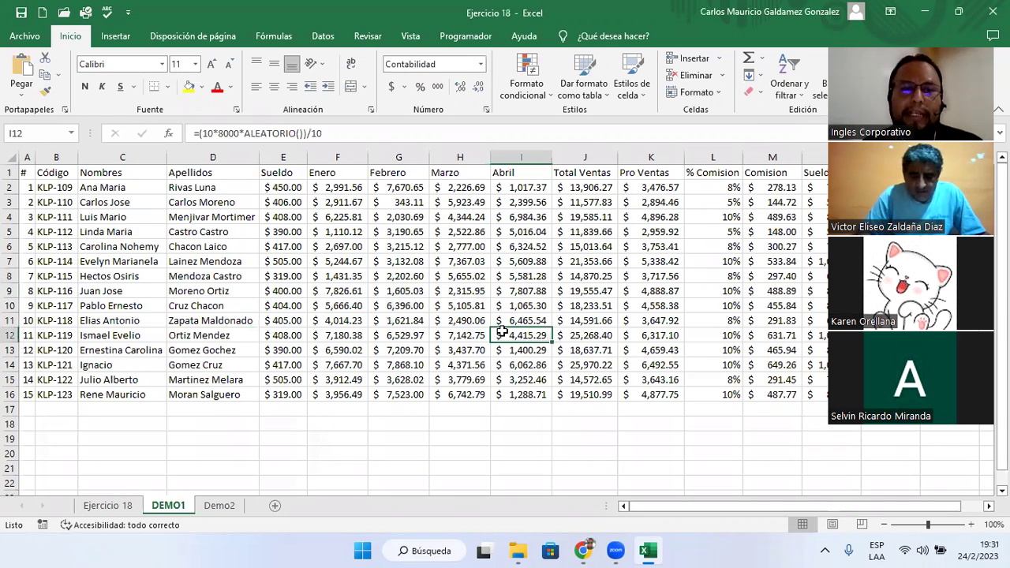
pyautogui.click(347, 277)
pyautogui.click(193, 244)
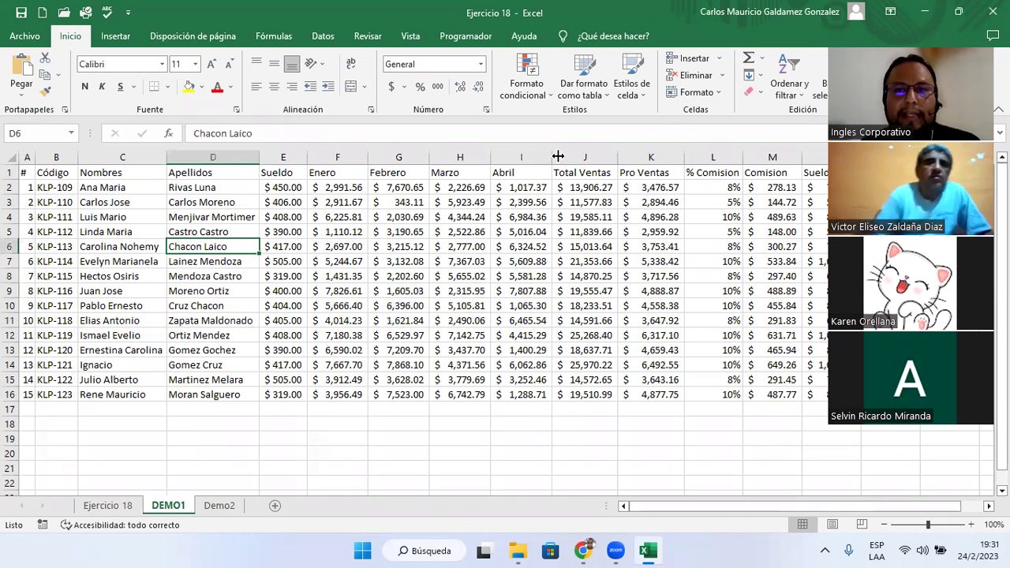
pyautogui.keyDown('ctrl'); pyautogui.scroll(-1, 398, 233); pyautogui.keyUp('ctrl')
pyautogui.keyDown('ctrl'); pyautogui.scroll(-1, 399, 234); pyautogui.keyUp('ctrl')
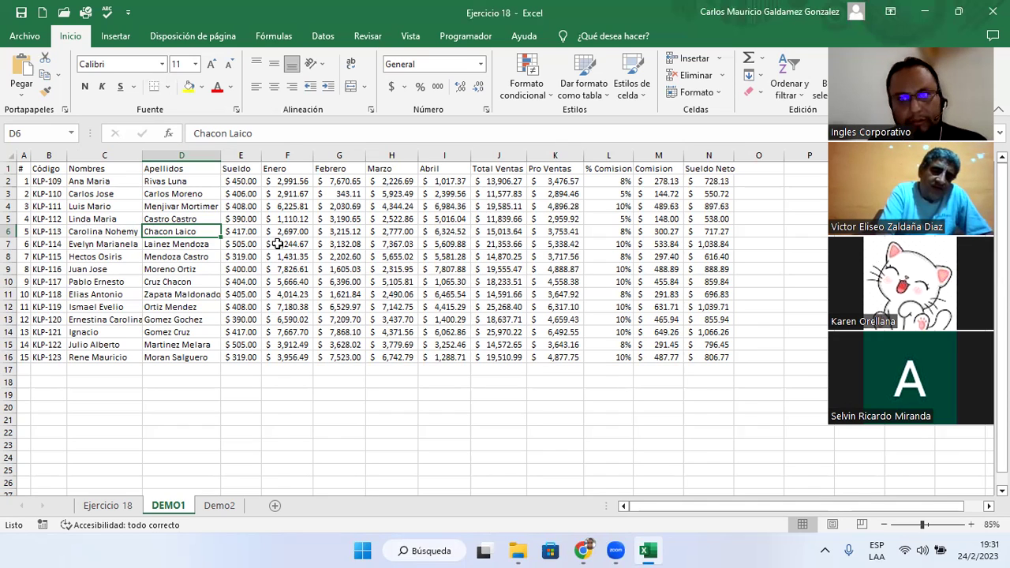
# Step: Convert A1:N16 into table Tabla1 with headers, then check J12's total sales formula
pyautogui.click(47, 182)
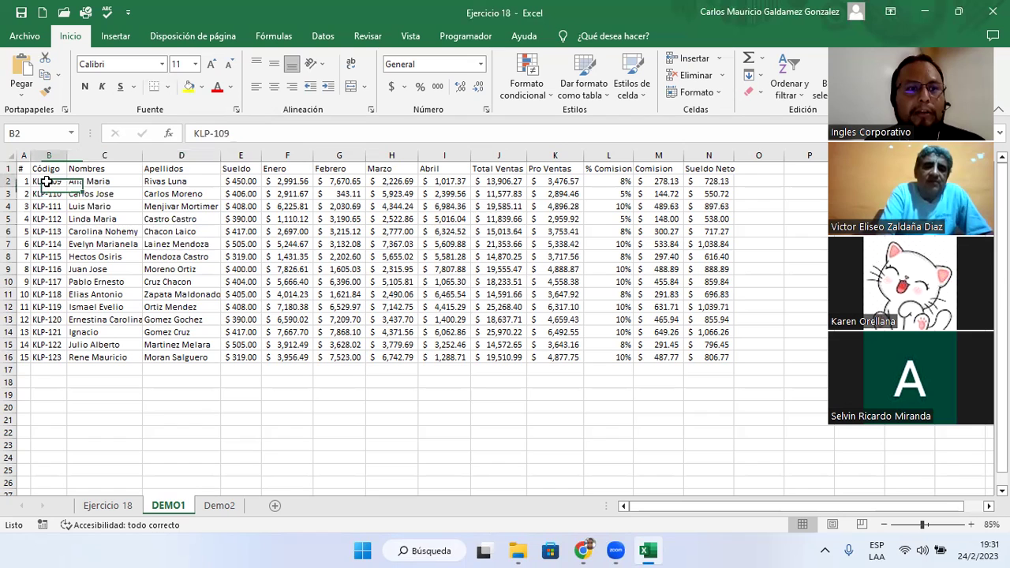
pyautogui.click(115, 36)
pyautogui.click(134, 79)
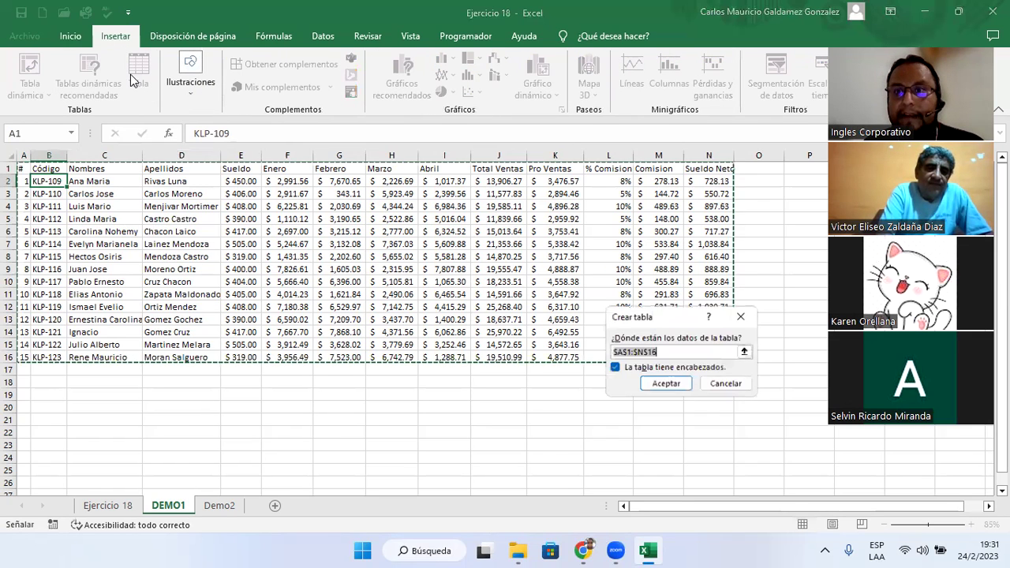
pyautogui.click(665, 383)
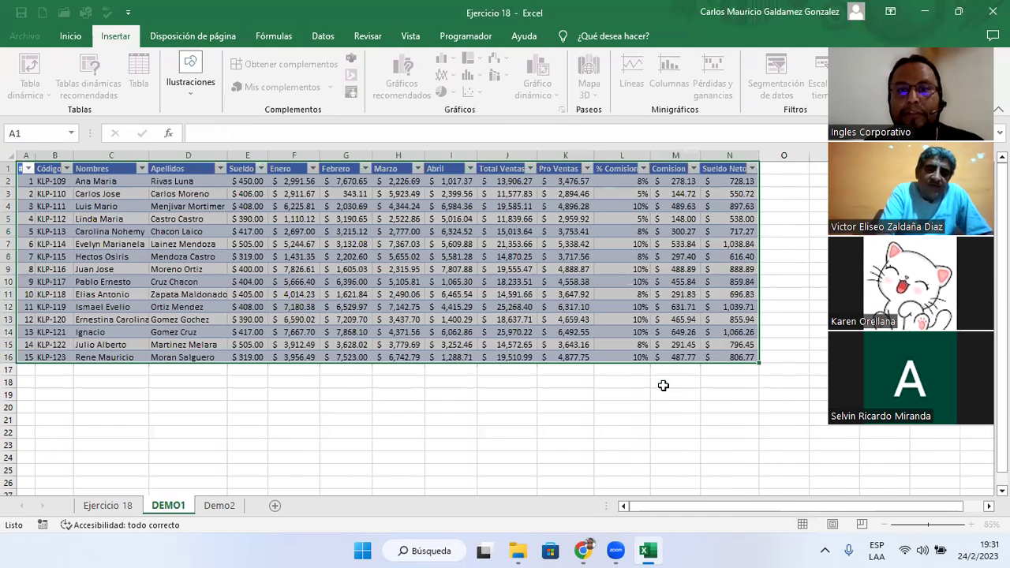
pyautogui.click(481, 306)
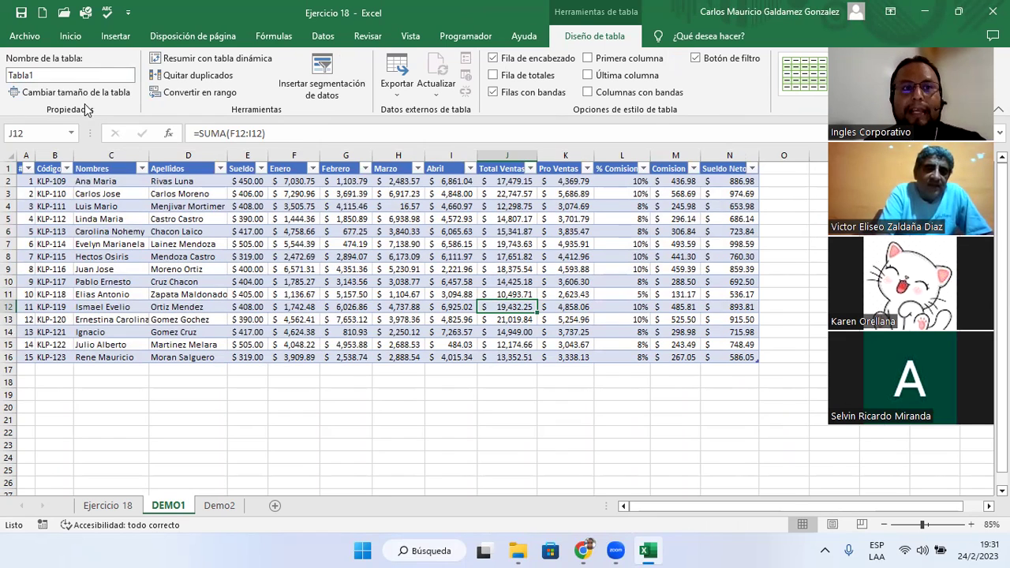
# Step: Replace the table name Tabla1 with Vendedor_Ventas01 in the Nombre de la tabla box
pyautogui.click(50, 76)
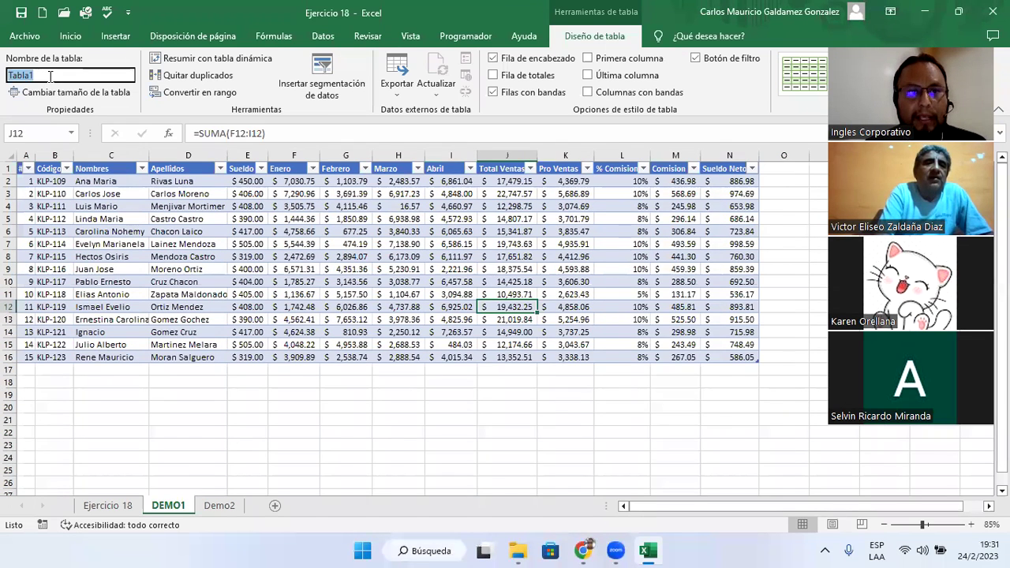
pyautogui.write('Ventas')
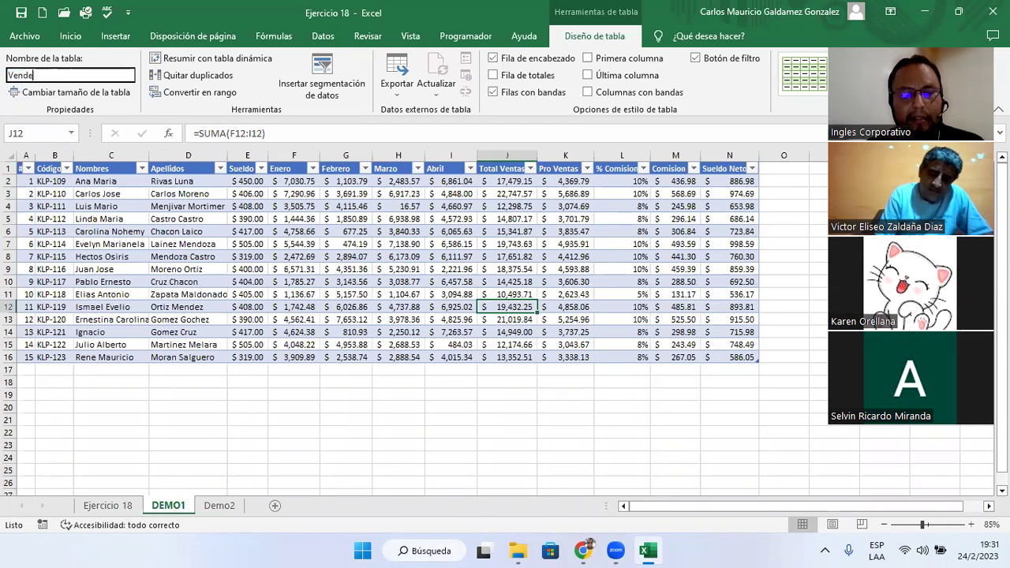
pyautogui.write('entas01')
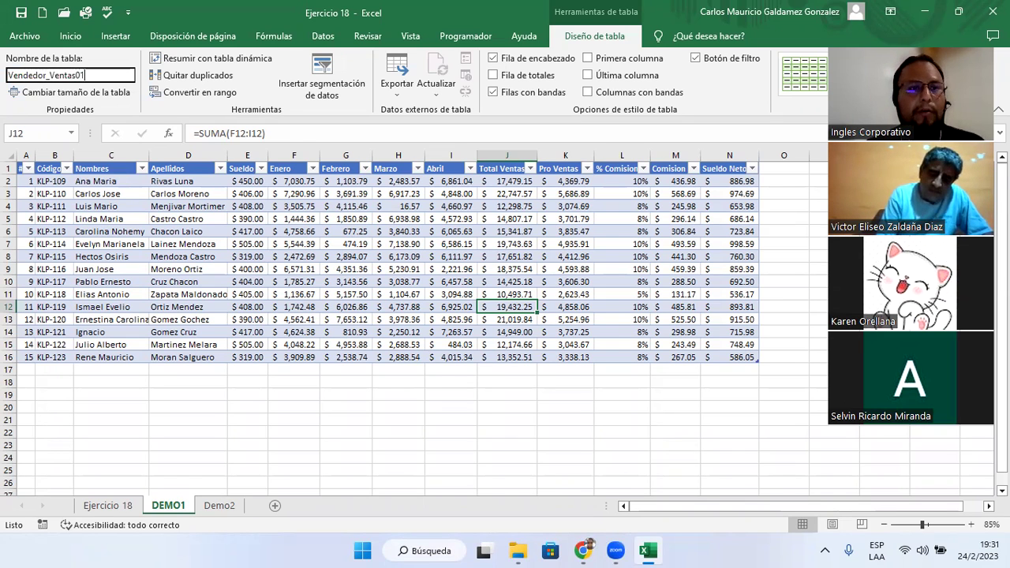
pyautogui.press('Return')
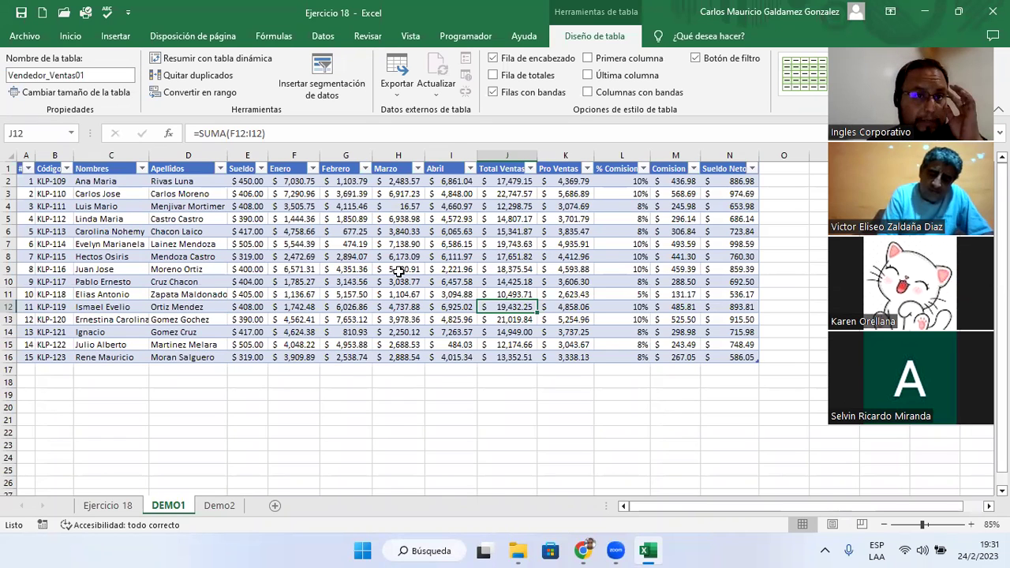
# Step: Return to the Inicio ribbon, select the Enero–Abril headers, and switch back to Genially in Chrome
pyautogui.click(69, 37)
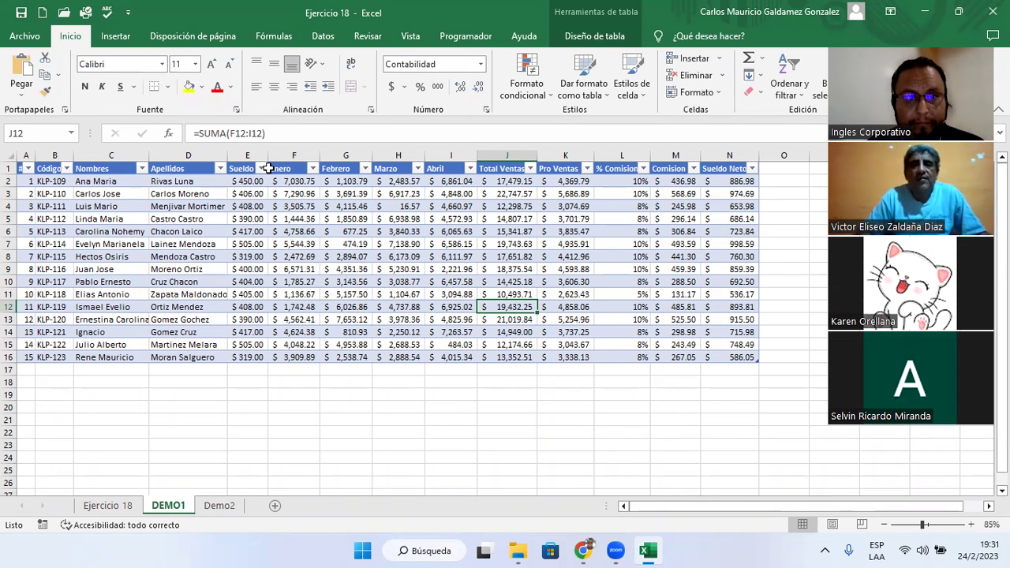
pyautogui.moveTo(276, 168); pyautogui.dragTo(433, 167)
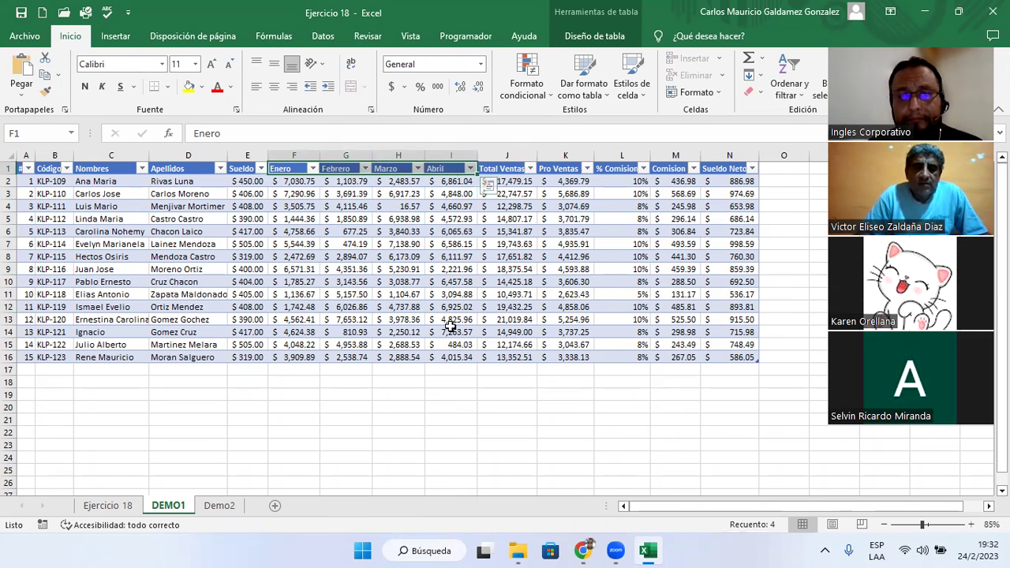
pyautogui.click(582, 550)
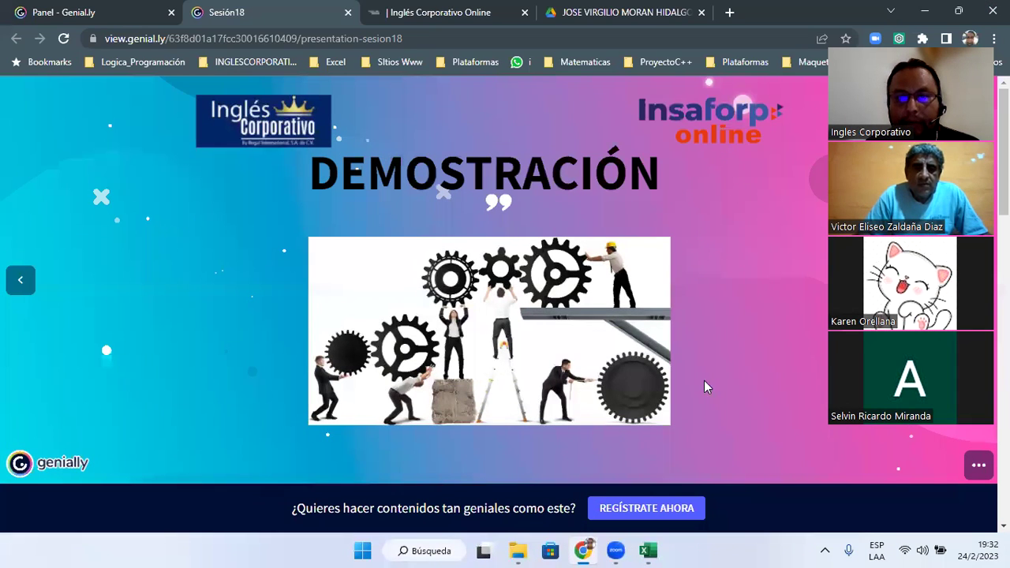
# Step: Advance four slides past table totals and deleting rows to the inserting rows and columns slide
pyautogui.press('Right')
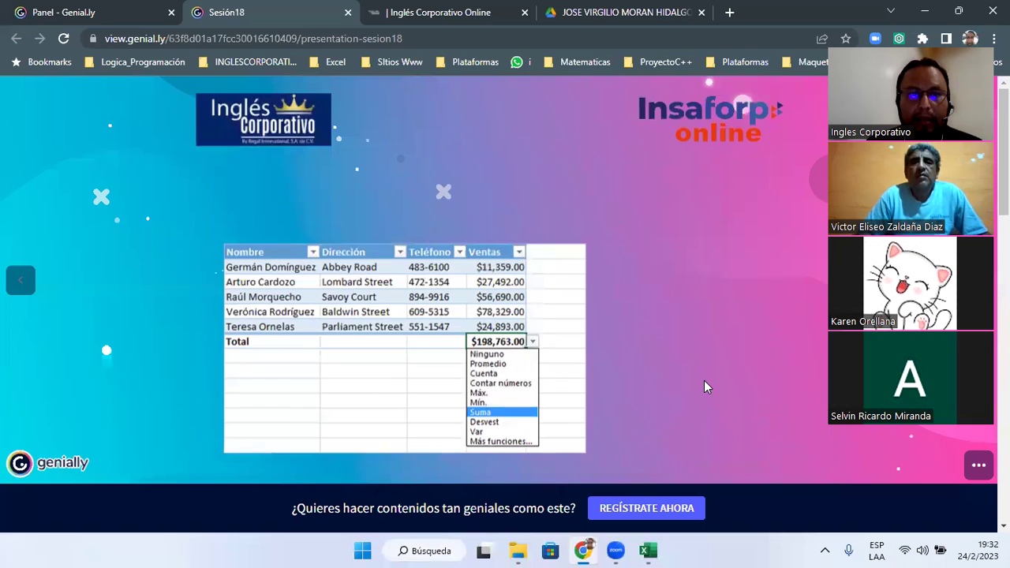
pyautogui.press('Right')
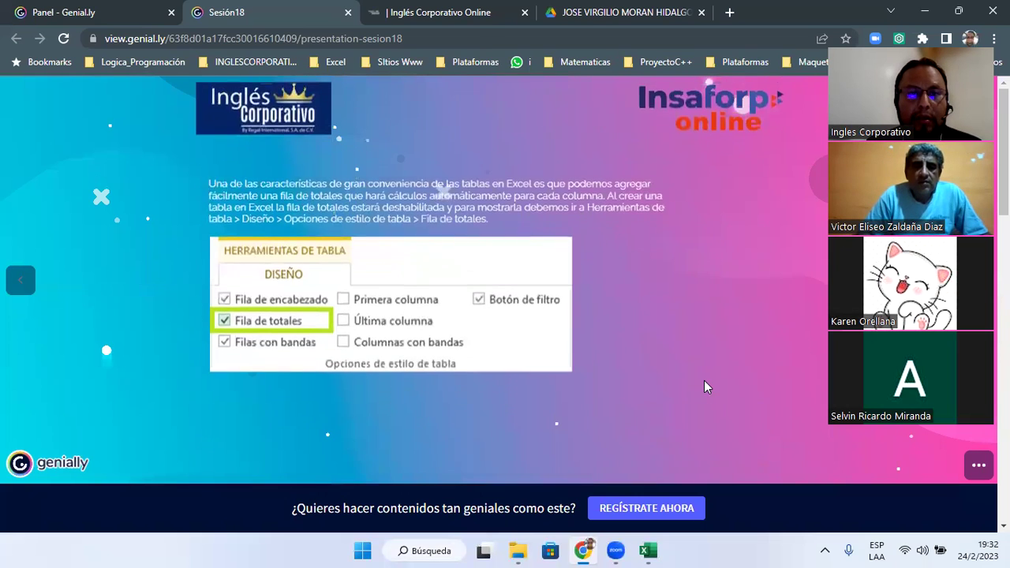
pyautogui.press('Right')
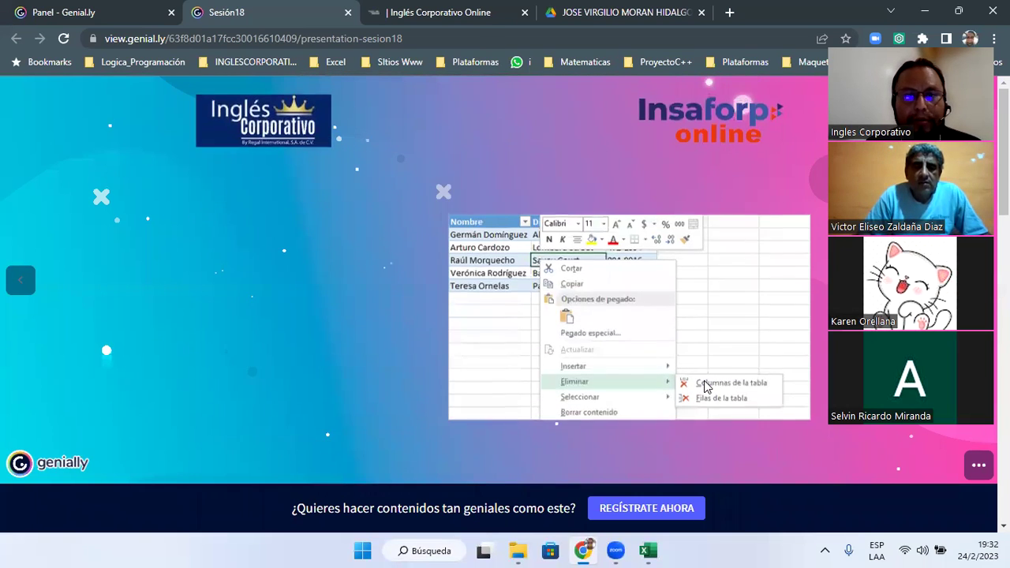
pyautogui.press('Right')
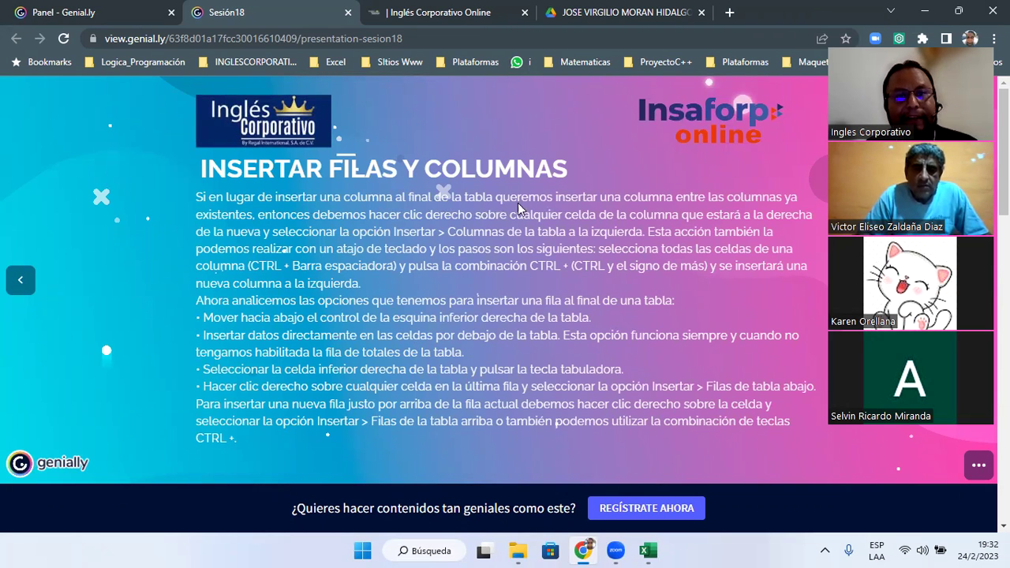
# Step: Back in Excel, copy the KLP-123 row down into row 17, then clear row 17's contents
pyautogui.click(647, 550)
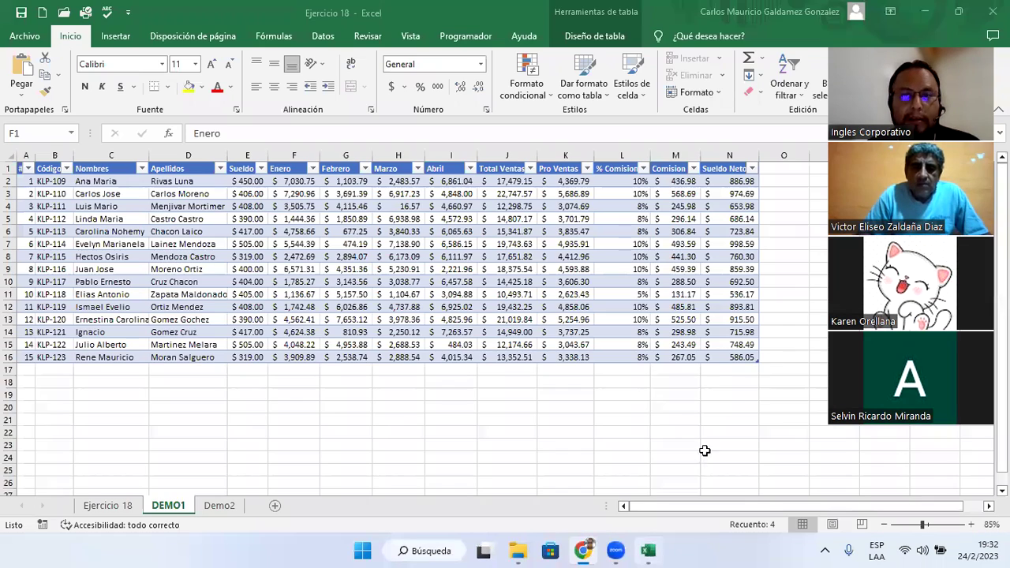
pyautogui.click(727, 358)
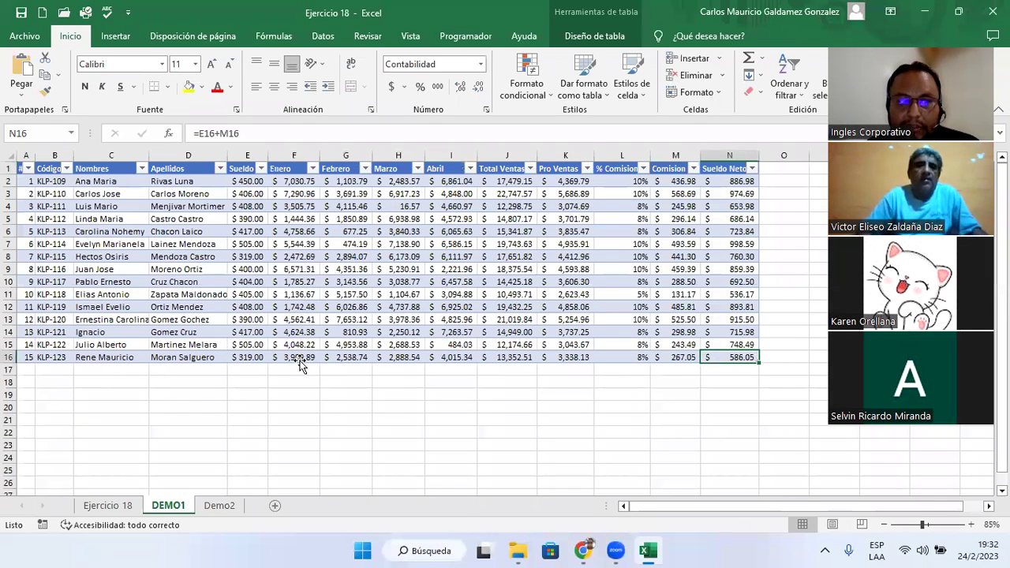
pyautogui.moveTo(27, 357); pyautogui.dragTo(755, 361)
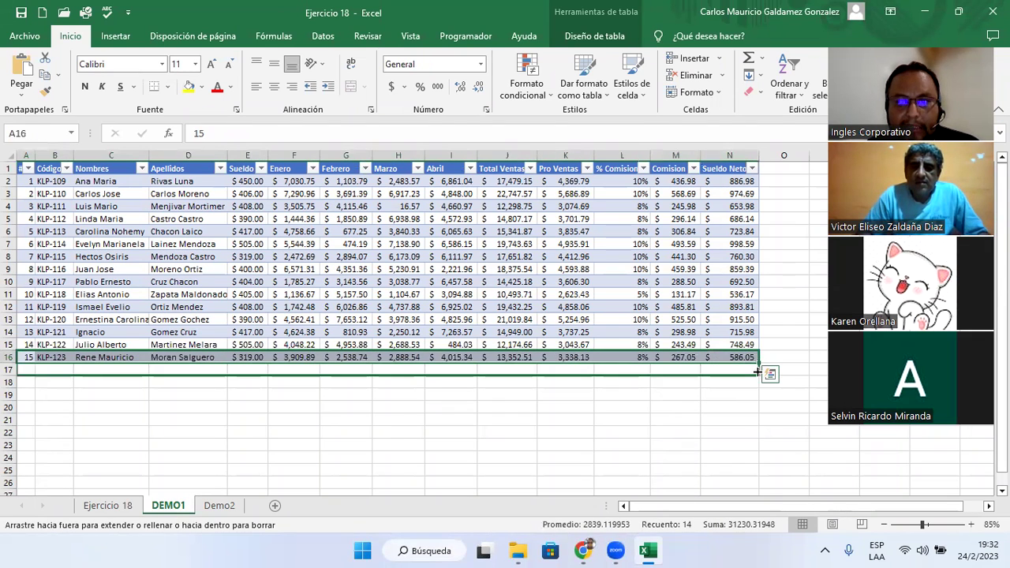
pyautogui.moveTo(756, 361); pyautogui.dragTo(755, 370)
pyautogui.moveTo(30, 370); pyautogui.dragTo(735, 371)
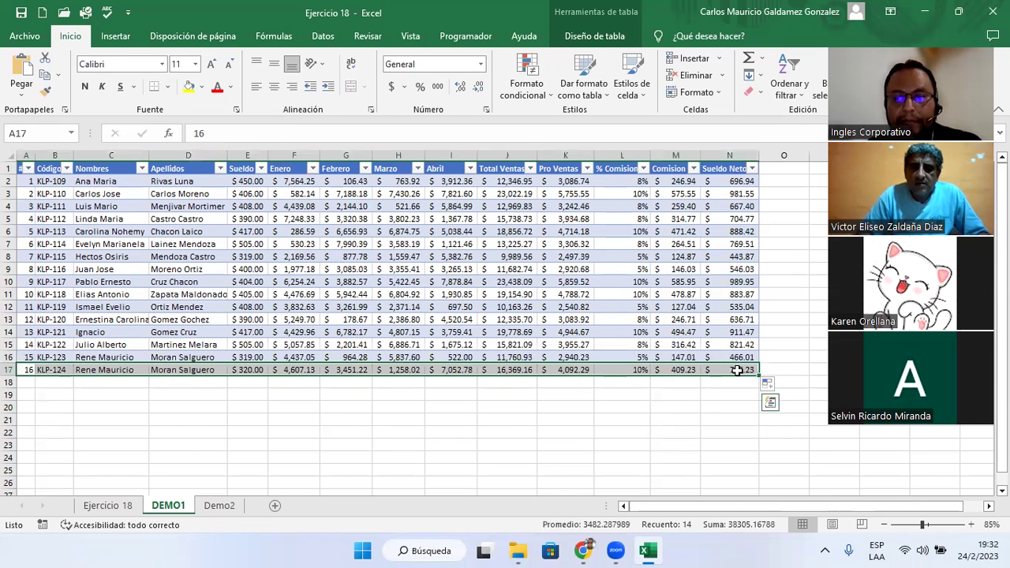
pyautogui.press('Delete')
# Step: Enter 16, KLP-124, the employee's first names and surnames, and a 408 salary across A17:E17
pyautogui.click(28, 370)
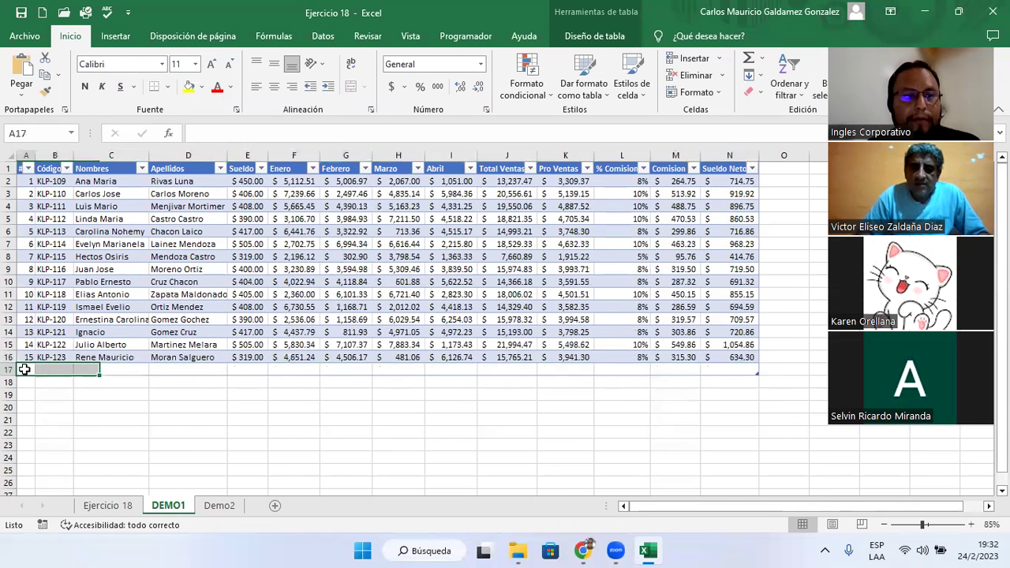
pyautogui.write('16')
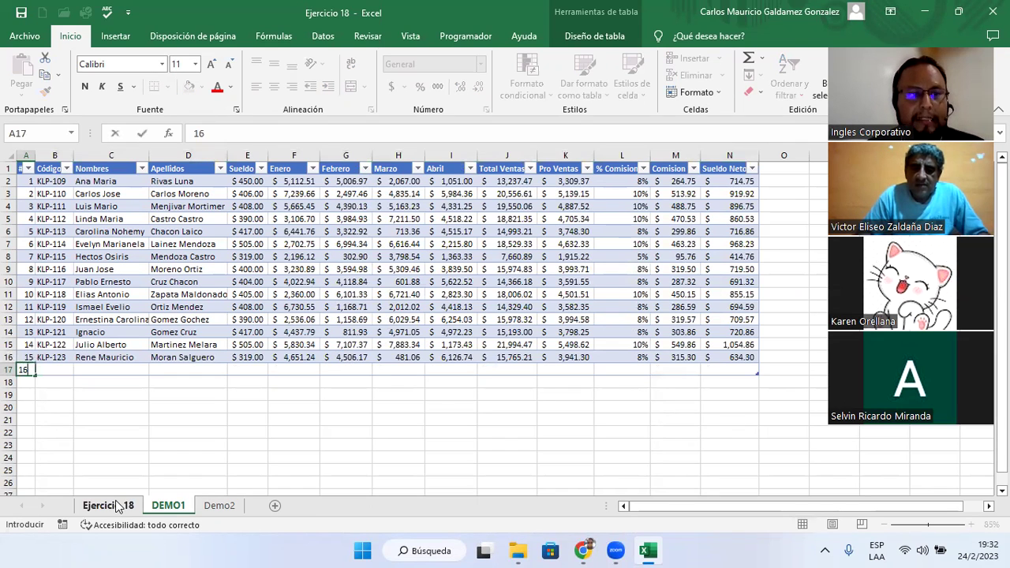
pyautogui.press('Tab')
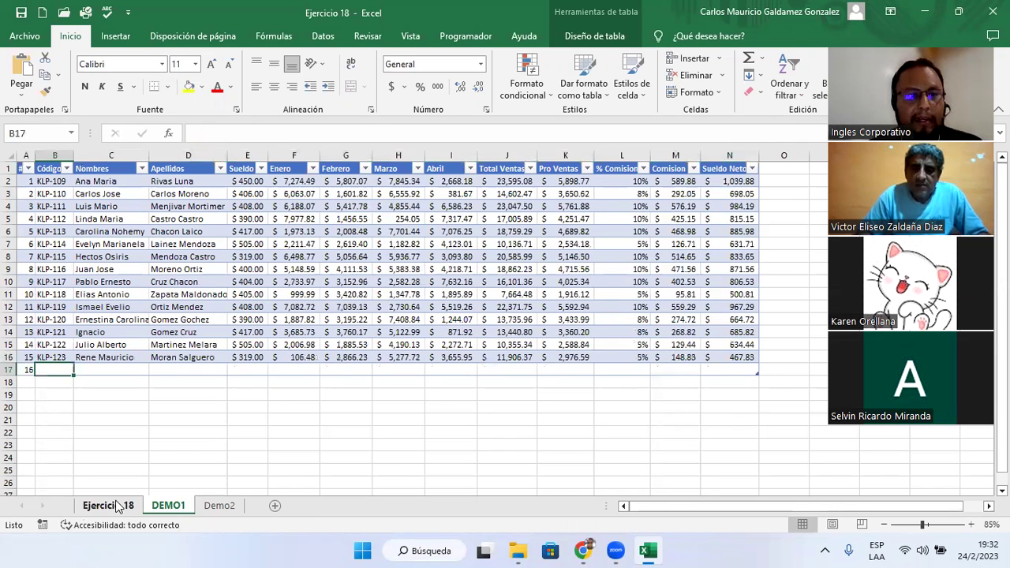
pyautogui.write('KLP')
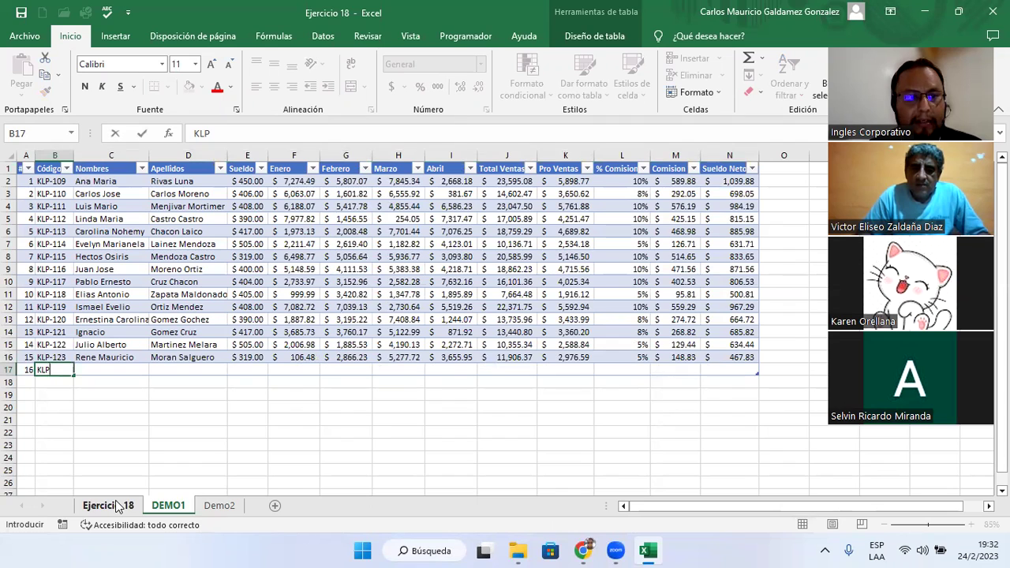
pyautogui.write('-124')
pyautogui.press('Tab')
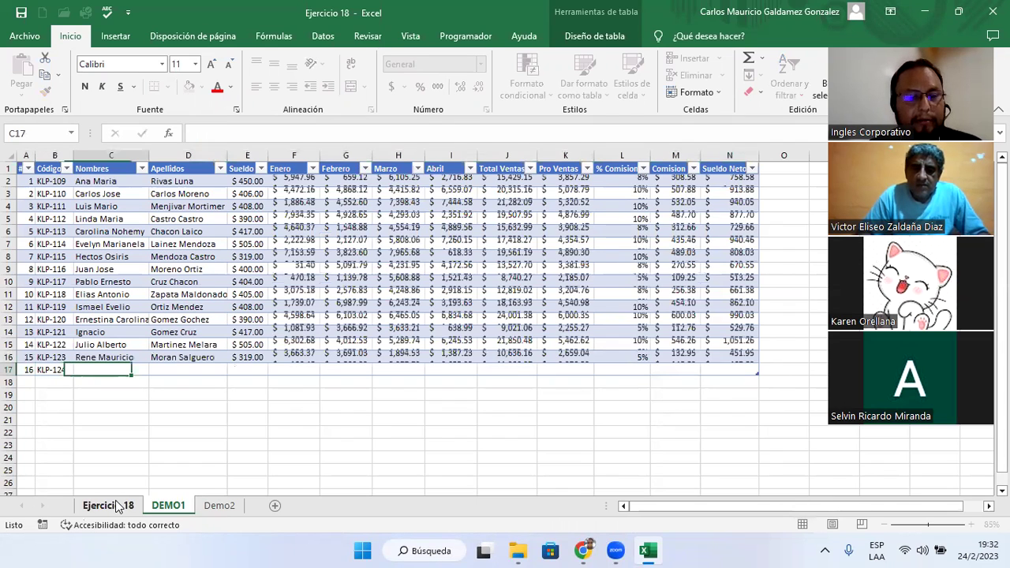
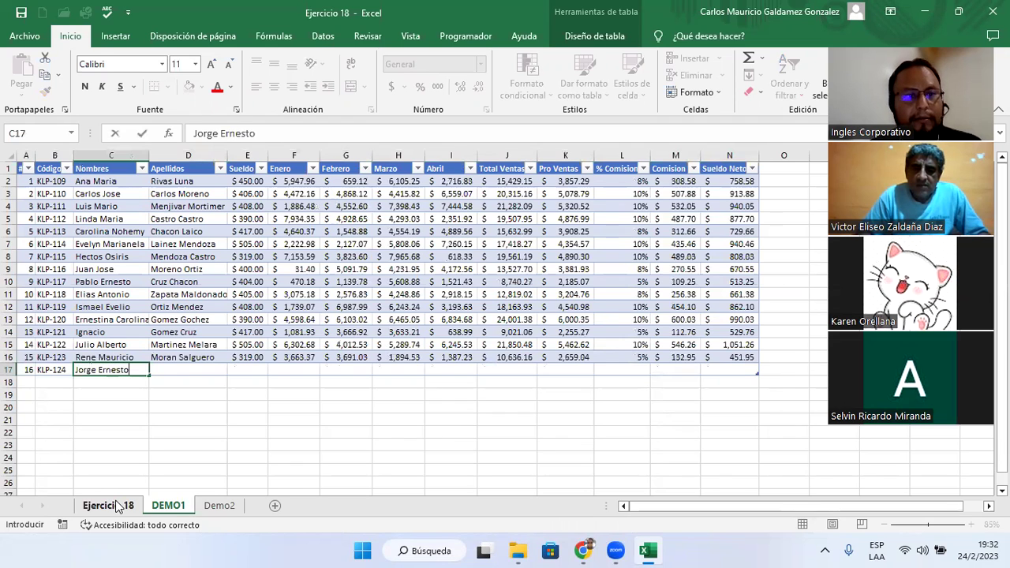
pyautogui.press('Tab')
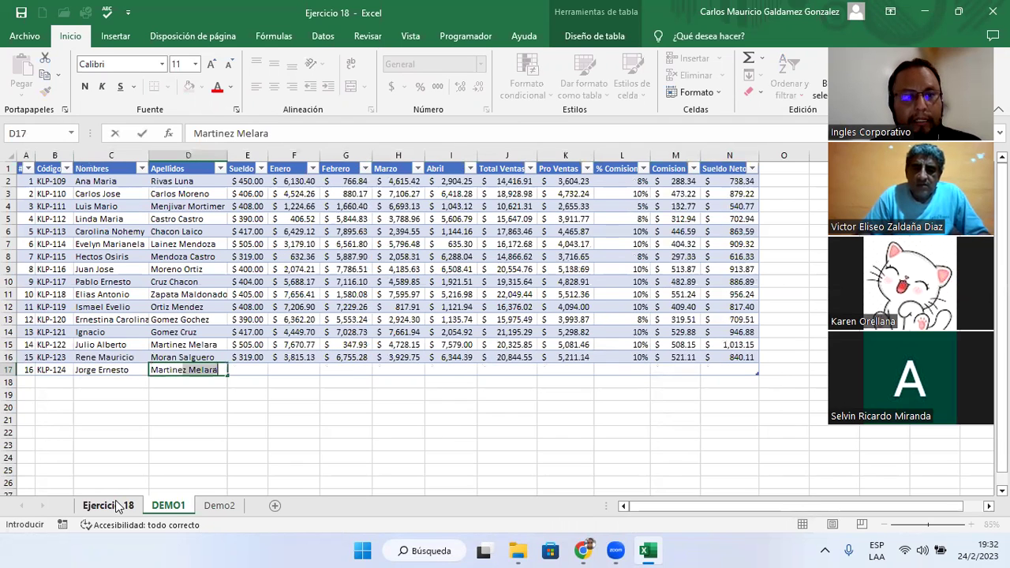
pyautogui.press('Tab')
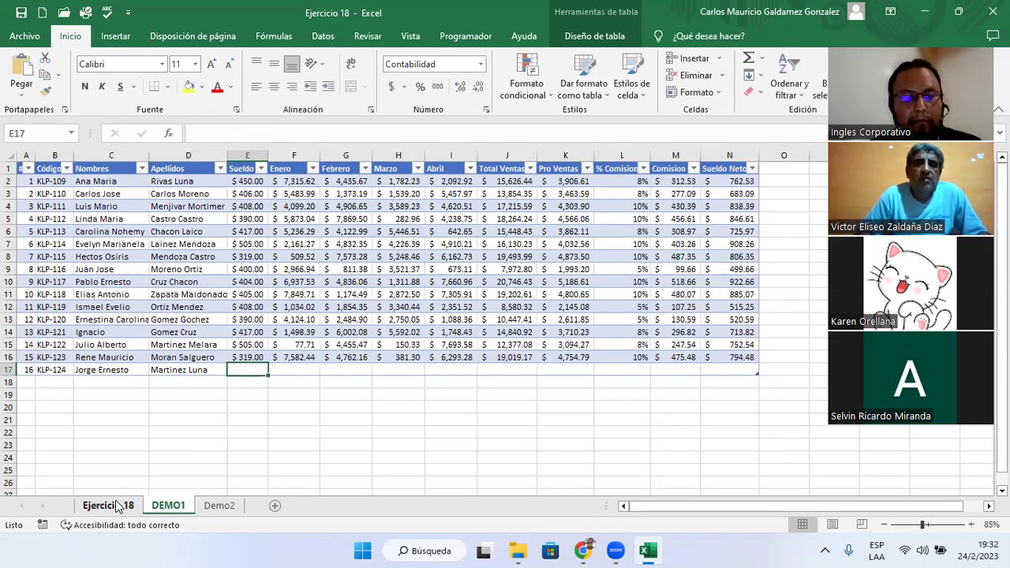
pyautogui.write('408')
pyautogui.press('Tab')
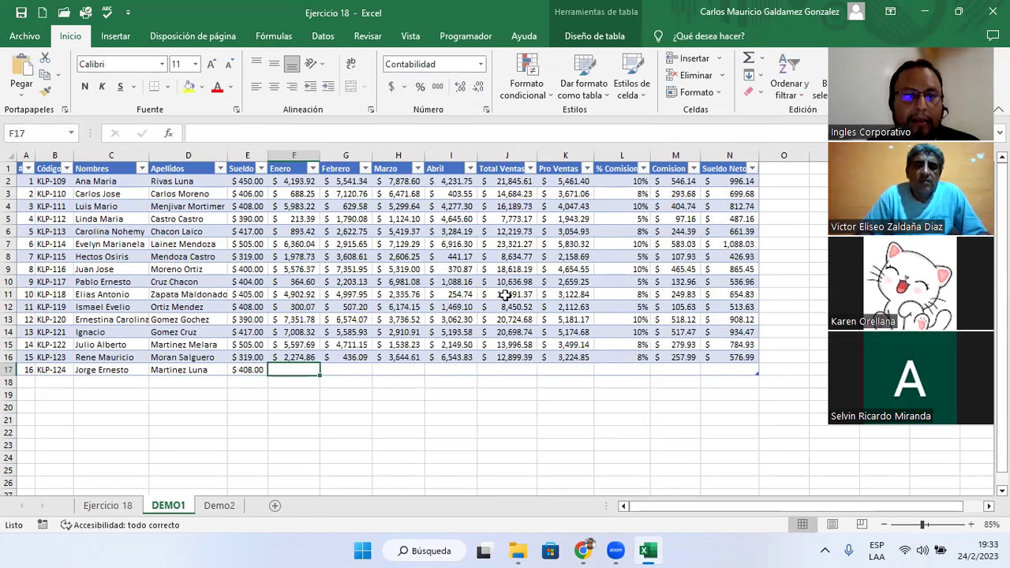
# Step: Copy row 16's monthly sales, commission and net salary formulas down into KLP-124's row 17
pyautogui.moveTo(293, 359)
pyautogui.mouseDown()
pyautogui.moveTo(596, 374)
pyautogui.moveTo(700, 361)
pyautogui.moveTo(755, 364)
pyautogui.moveTo(756, 376)
pyautogui.mouseUp()
pyautogui.click(631, 370)
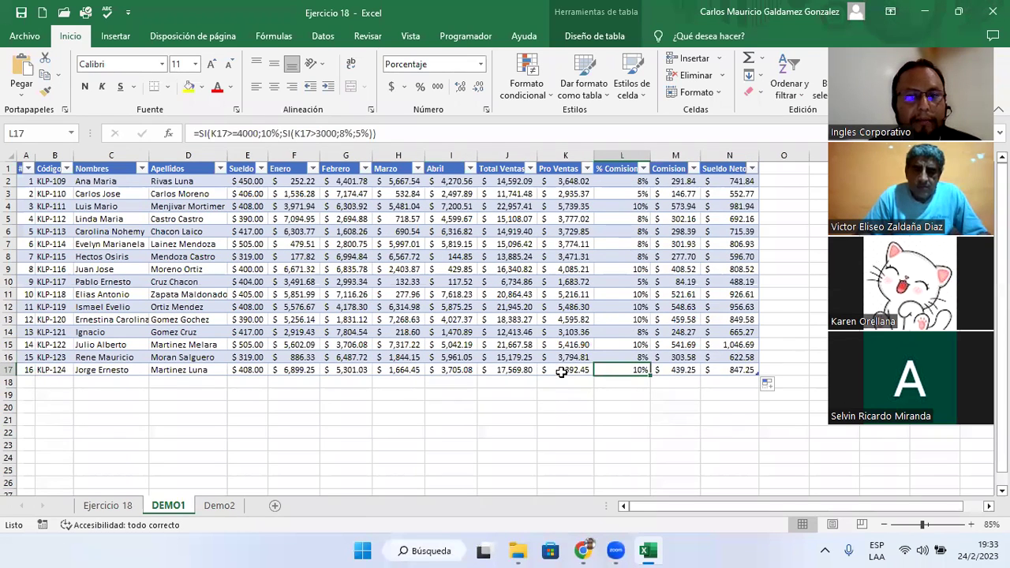
pyautogui.click(727, 370)
# Step: Add a new row 18 to the Vendedor_Ventas01 table below KLP-124
pyautogui.press('Tab')
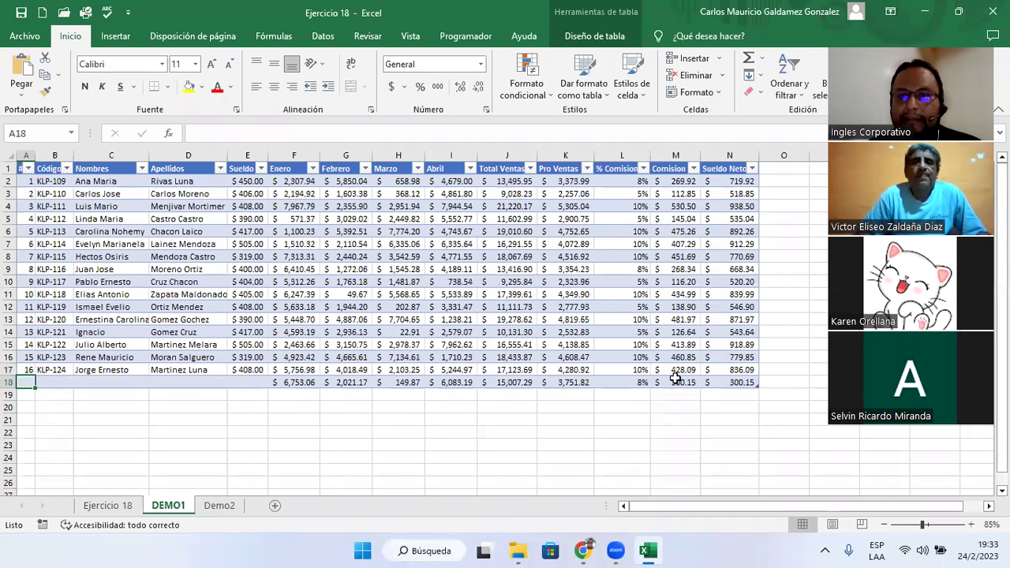
pyautogui.hotkey('ctrl', 'z')
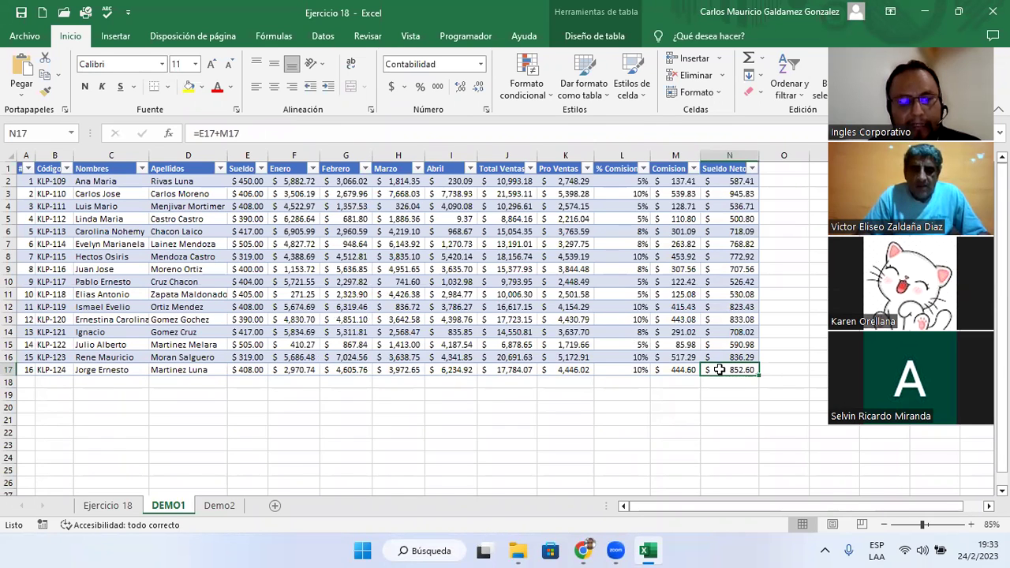
pyautogui.press('Tab')
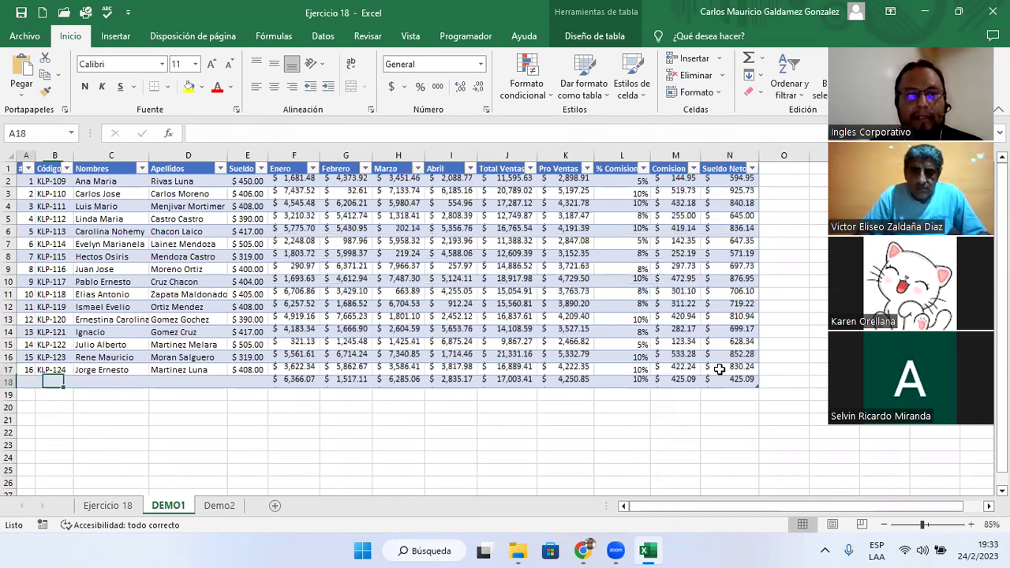
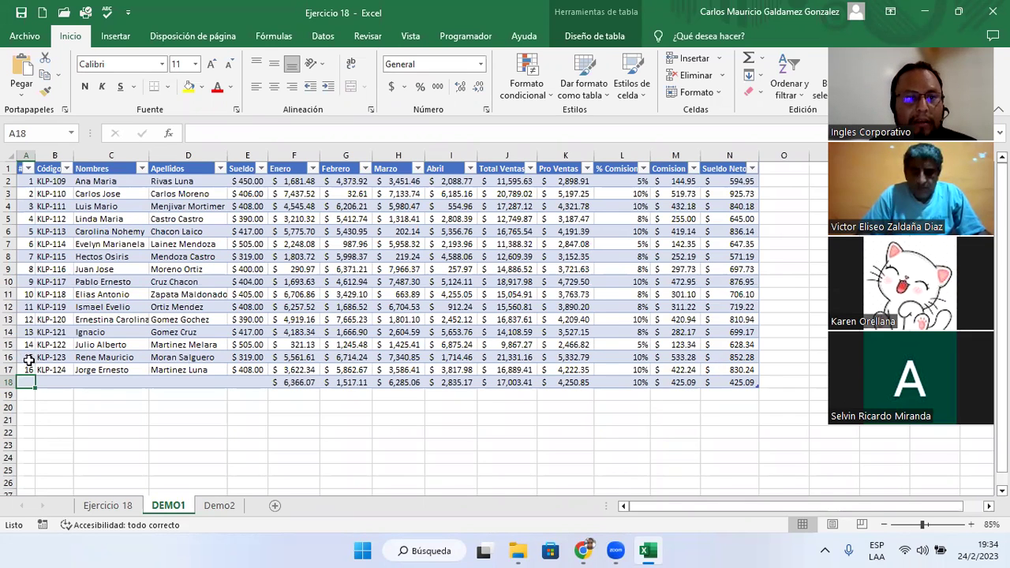
# Step: Add row 19 to the table with Tab from N18 and verify its Sueldo Neto formula
pyautogui.click(729, 382)
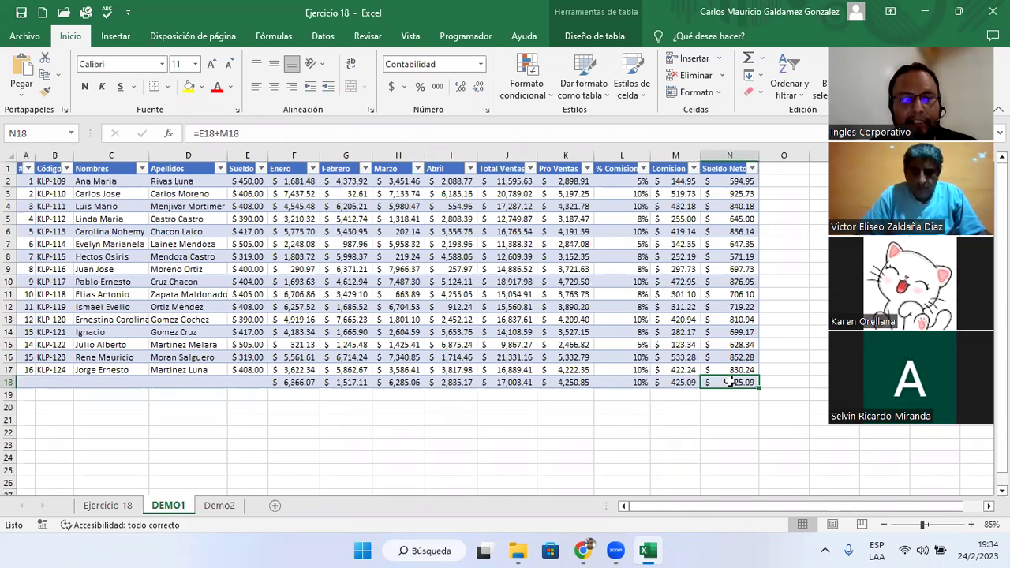
pyautogui.press('Tab')
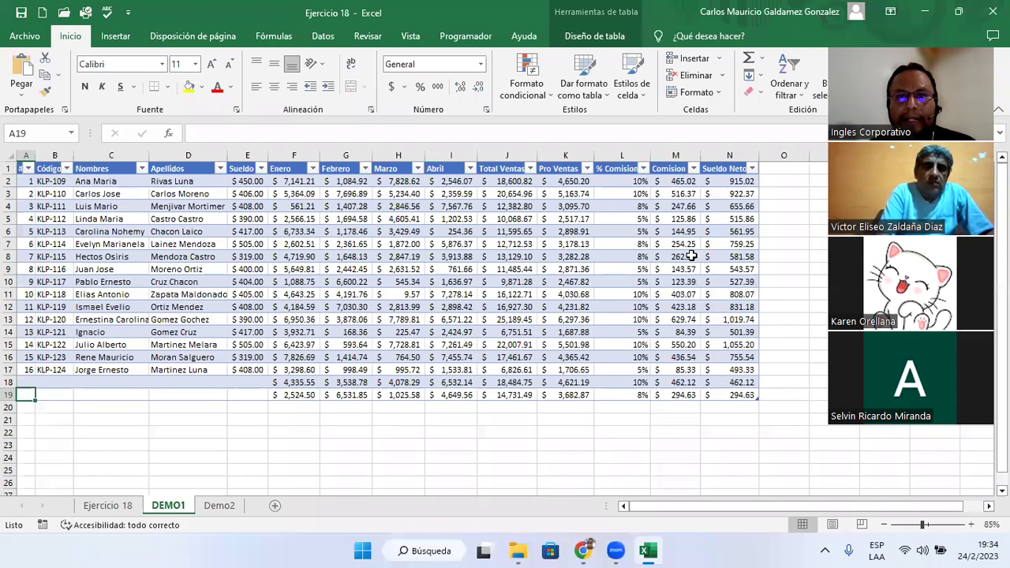
pyautogui.click(725, 394)
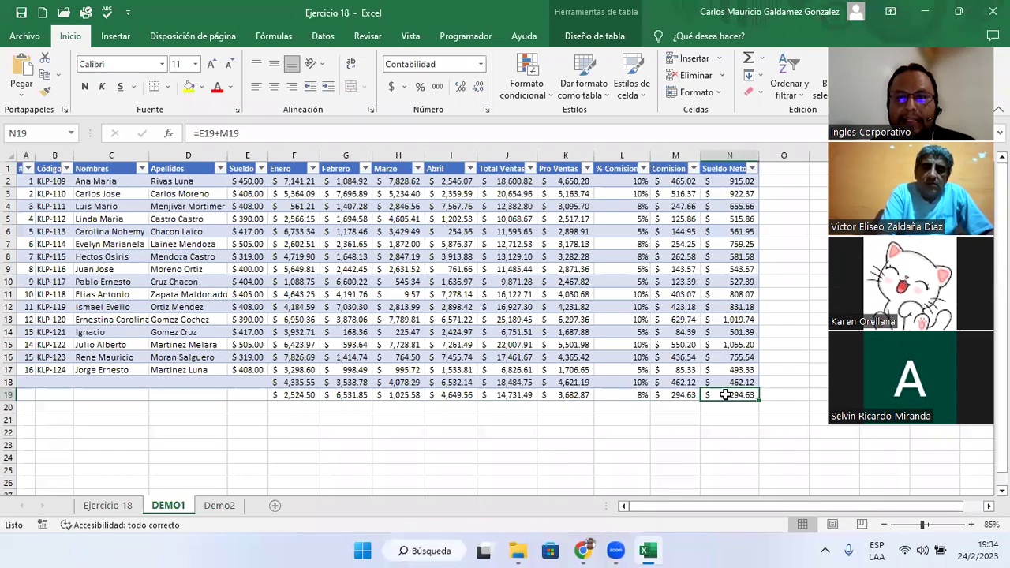
pyautogui.click(21, 396)
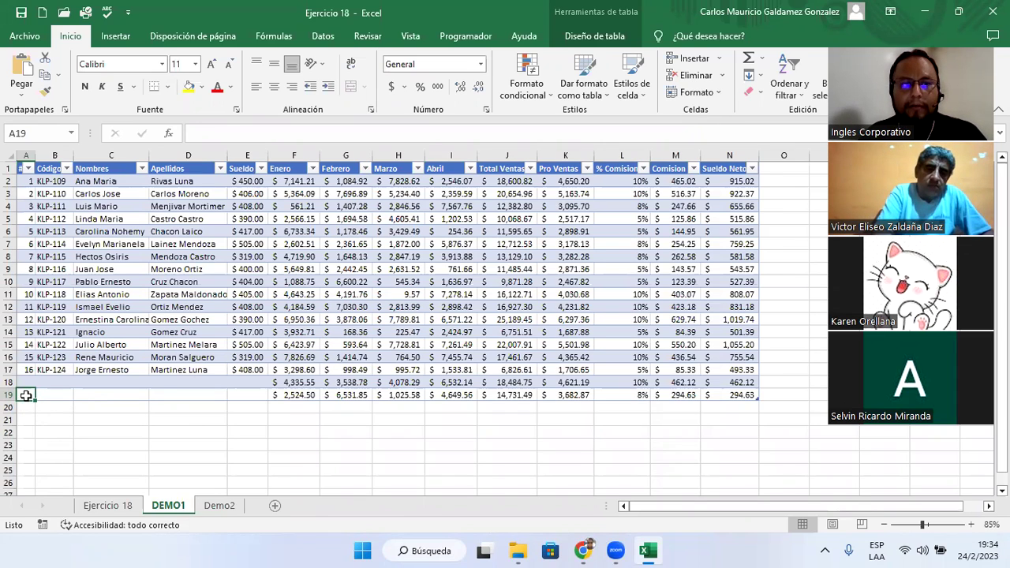
pyautogui.click(724, 396)
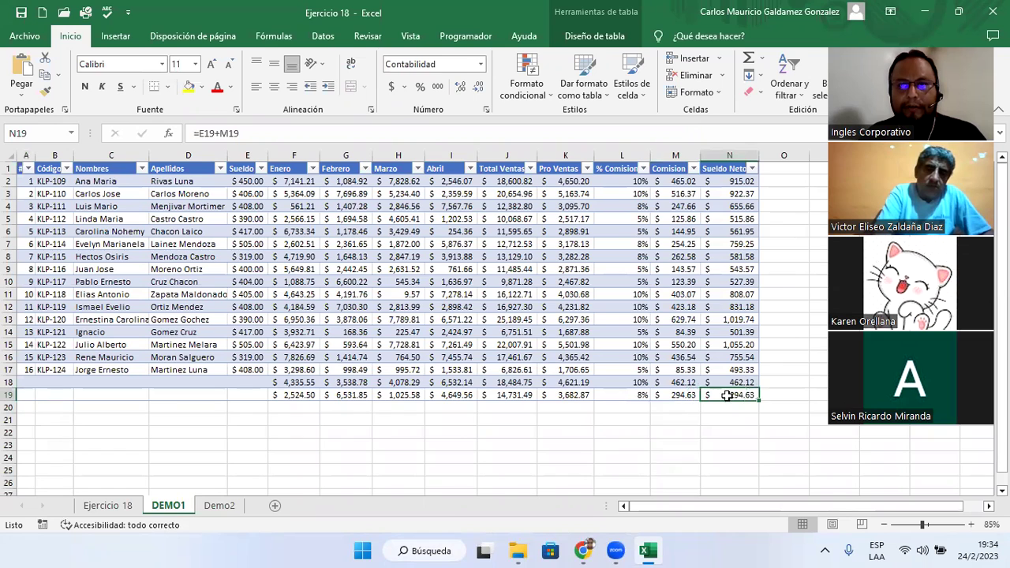
pyautogui.click(26, 397)
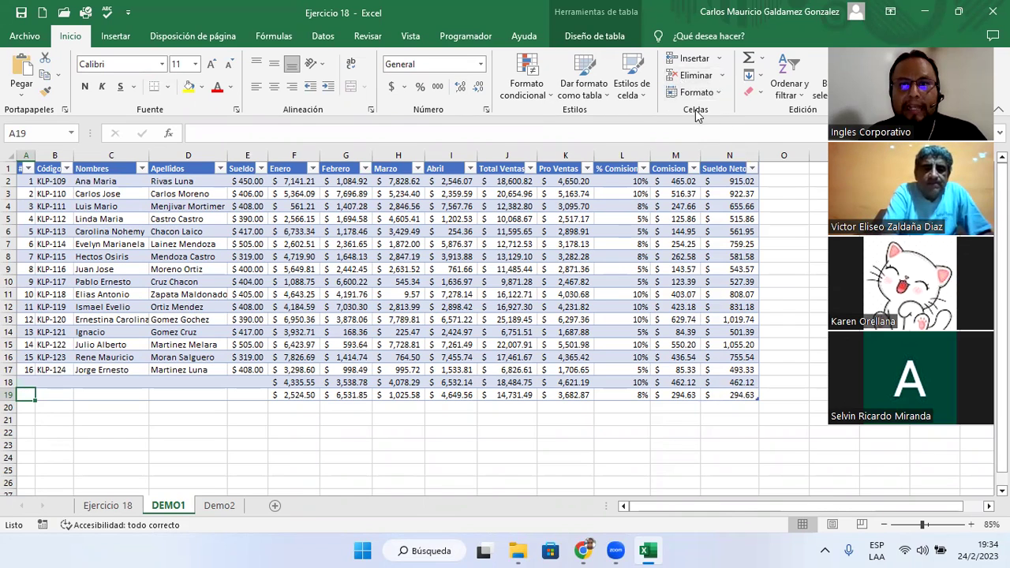
# Step: Insert two table rows below the end of the table so it reaches row 21
pyautogui.click(690, 66)
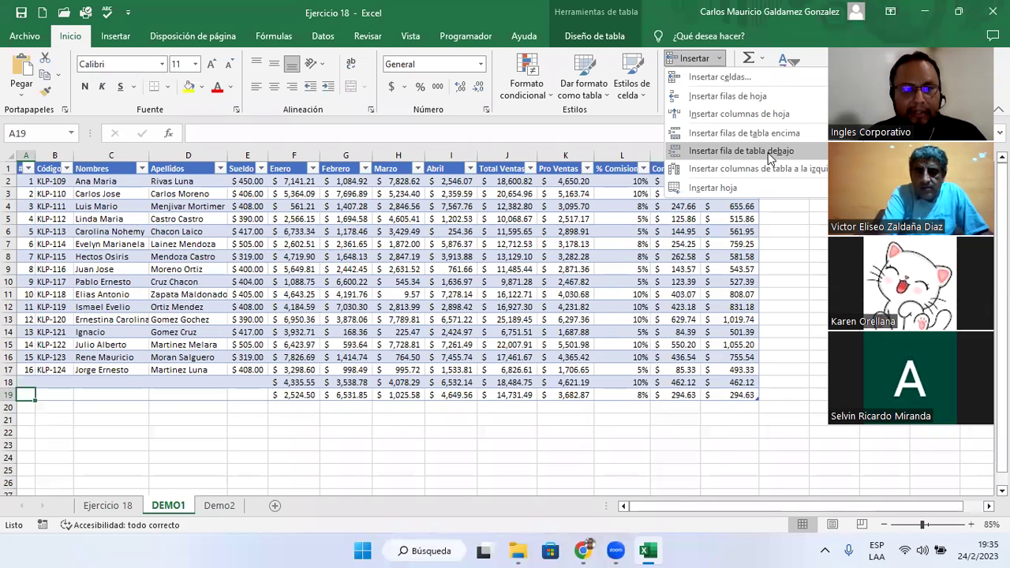
pyautogui.click(769, 157)
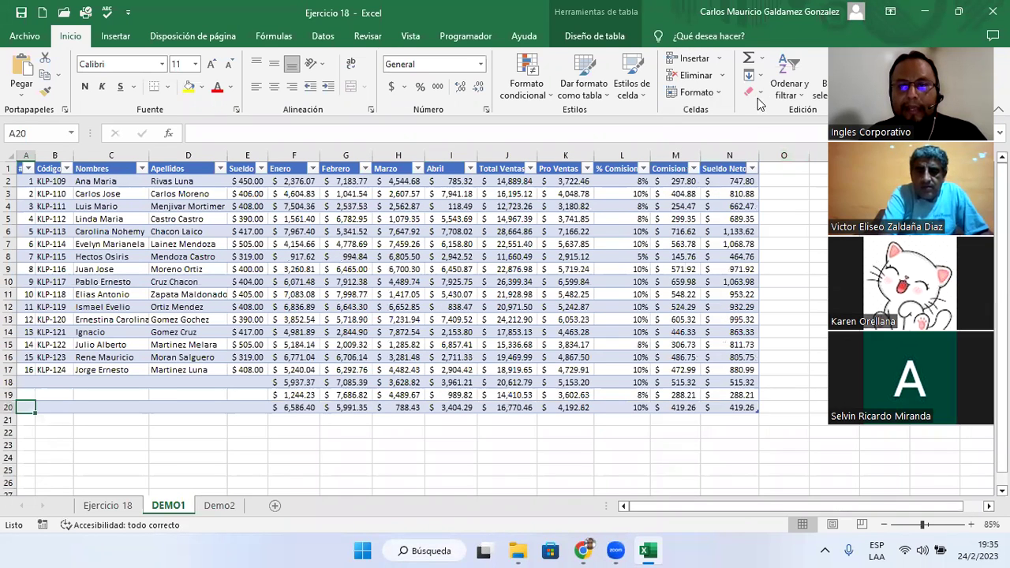
pyautogui.click(720, 62)
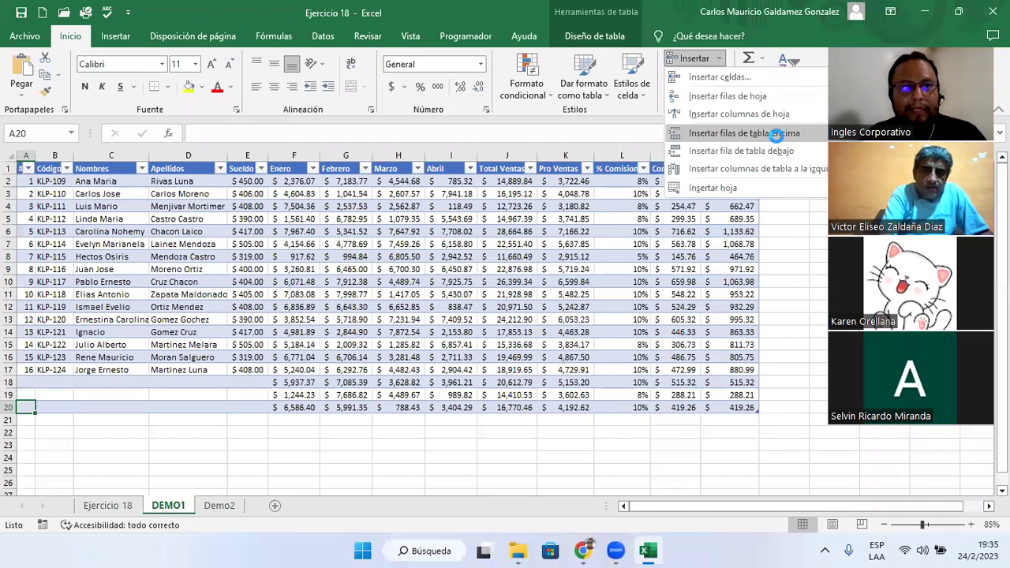
pyautogui.click(777, 140)
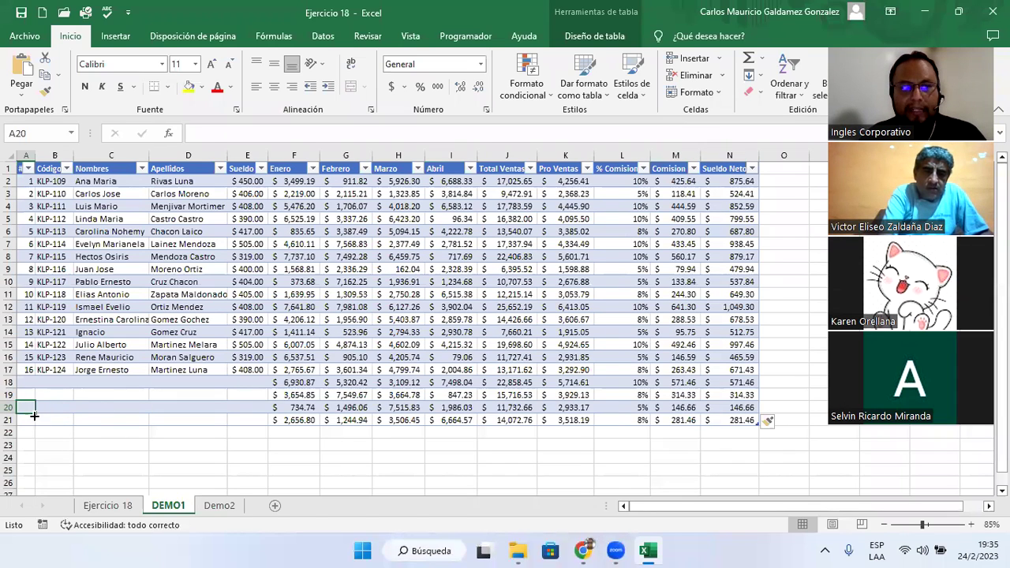
# Step: Insert a blank table row above the first employee, undo it, and review the bottom rows
pyautogui.click(39, 408)
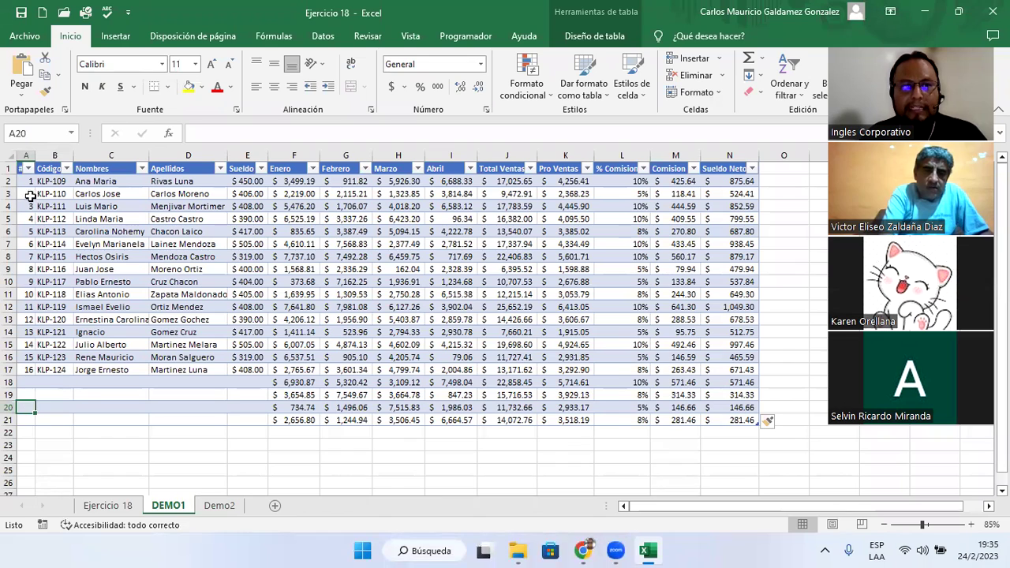
pyautogui.click(27, 181)
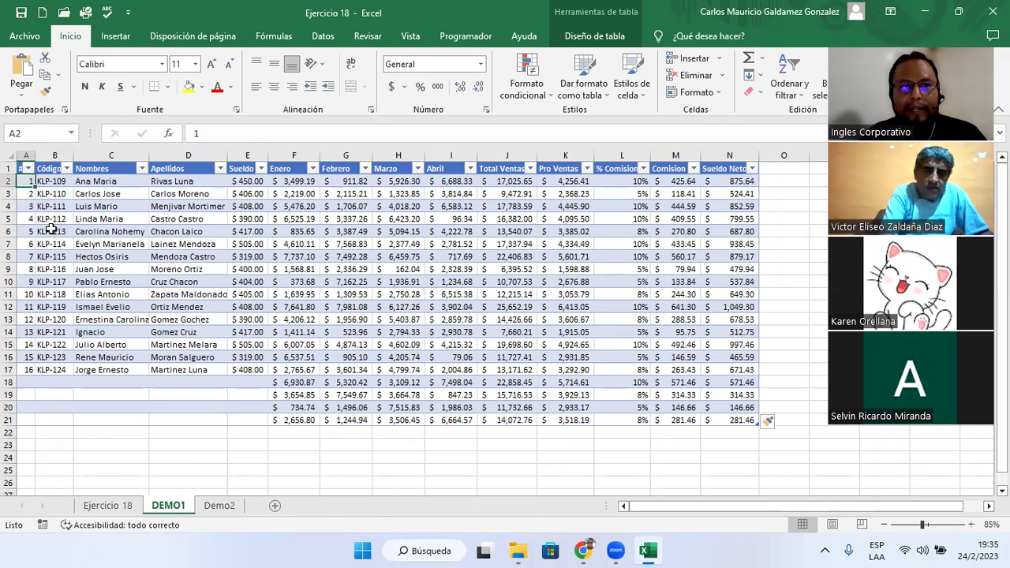
pyautogui.click(719, 58)
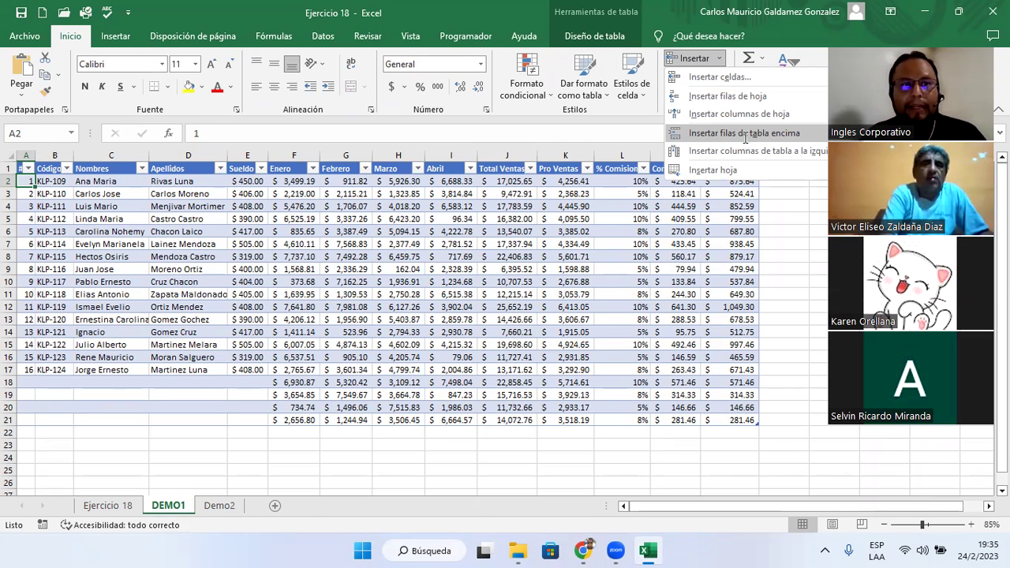
pyautogui.click(744, 134)
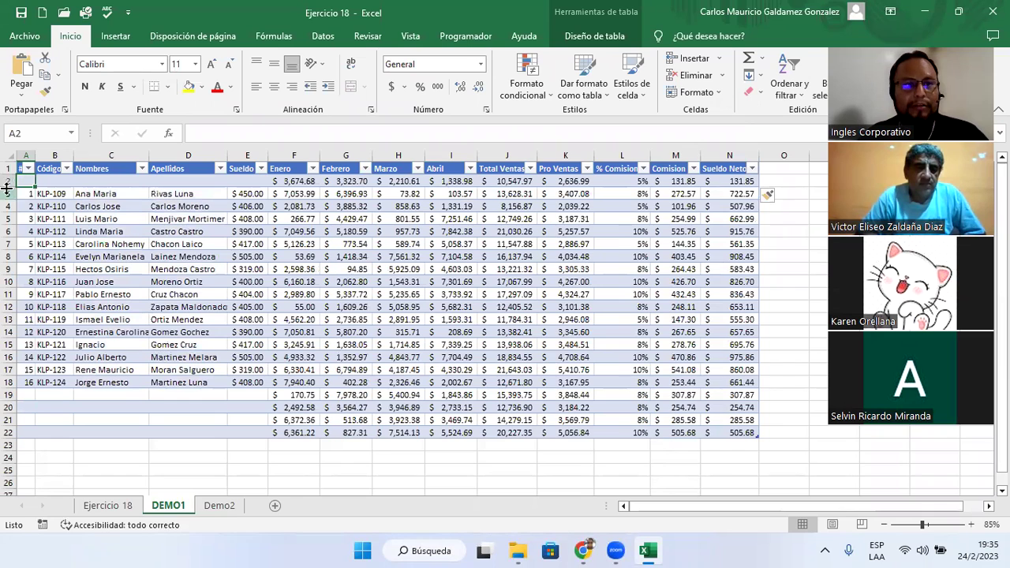
pyautogui.click(8, 181)
pyautogui.hotkey('ctrl', '-')
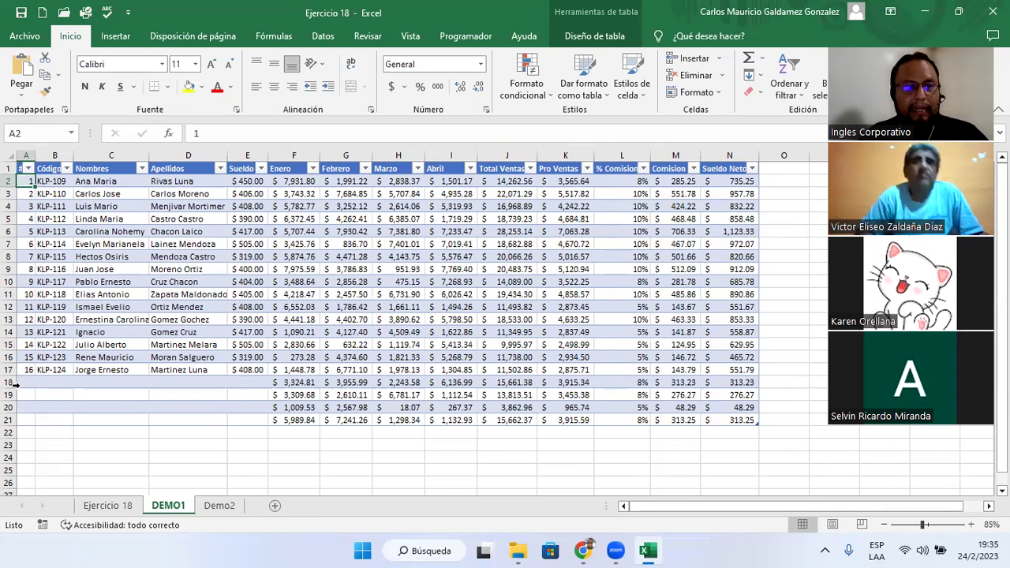
pyautogui.moveTo(24, 369)
pyautogui.mouseDown()
pyautogui.moveTo(172, 391)
pyautogui.moveTo(730, 419)
pyautogui.mouseUp()
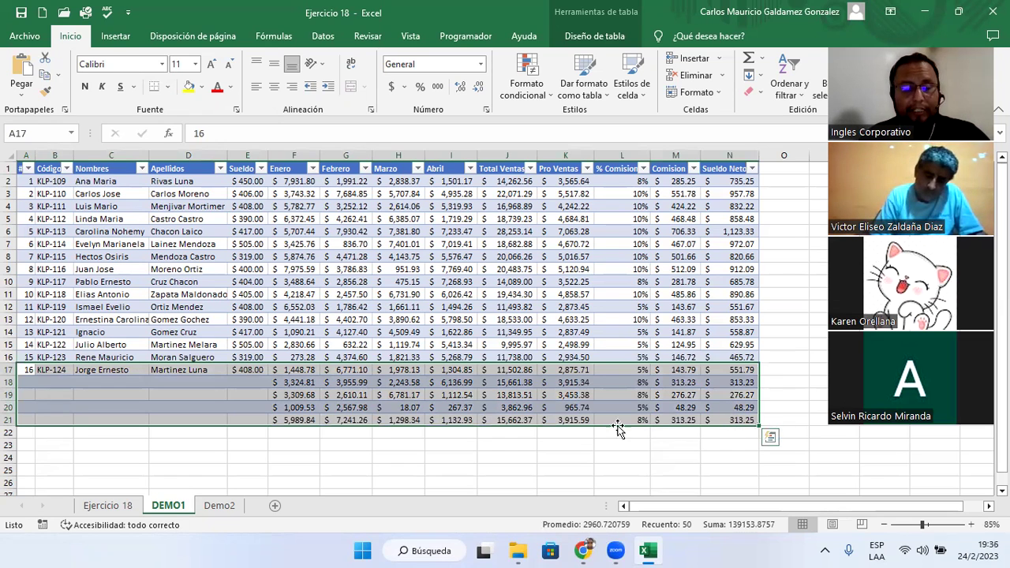
pyautogui.click(29, 381)
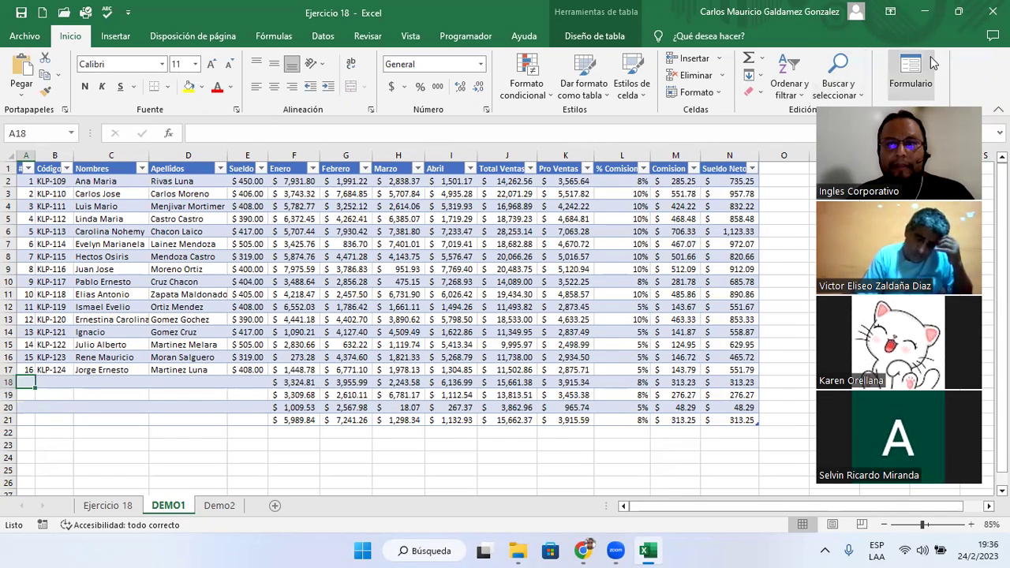
# Step: Open the DEMO1 data form and browse past the last employee to a blank record
pyautogui.click(930, 65)
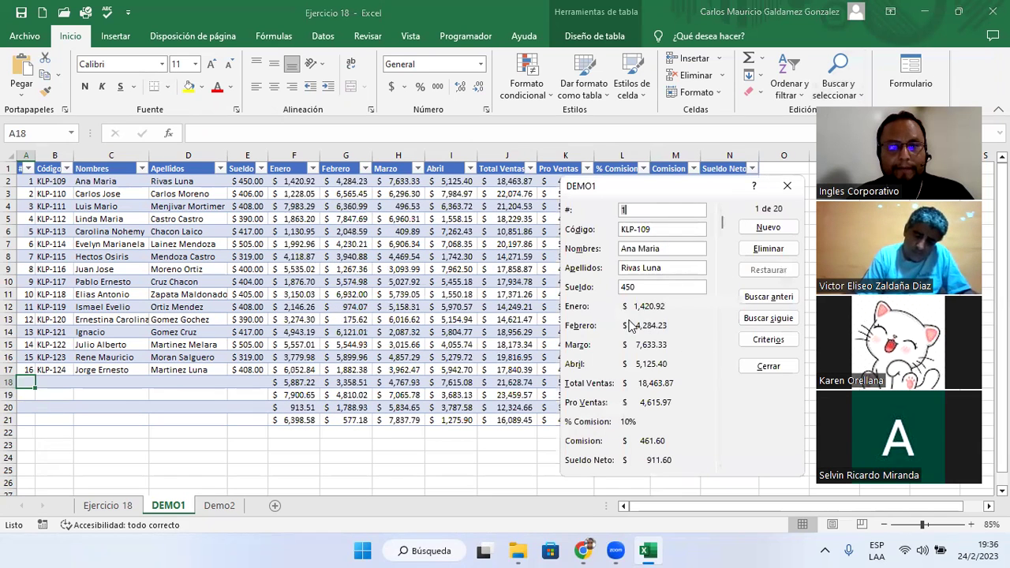
pyautogui.click(773, 321)
pyautogui.click(773, 321)
pyautogui.click(772, 322)
pyautogui.click(773, 321)
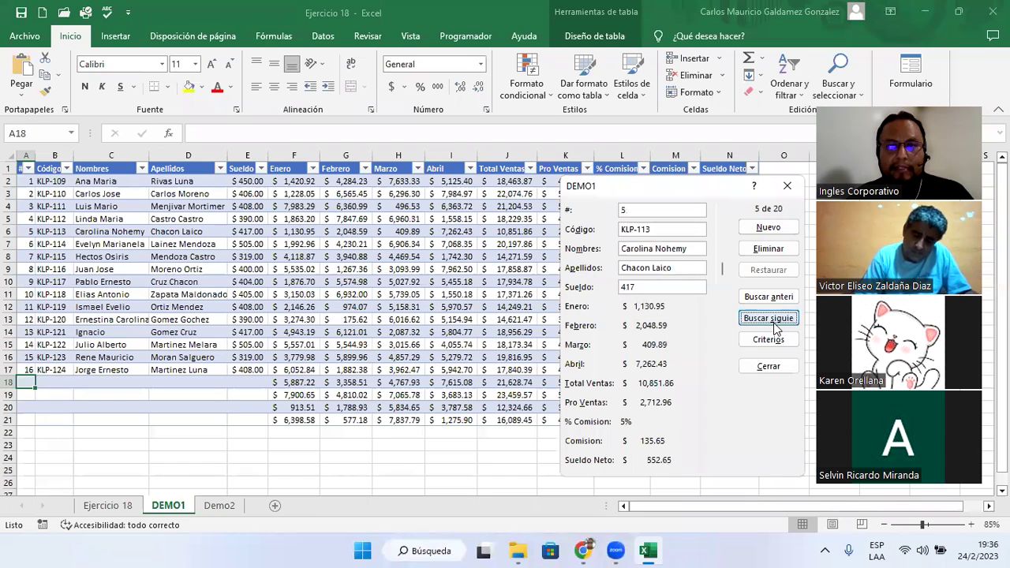
pyautogui.moveTo(721, 269)
pyautogui.mouseDown()
pyautogui.moveTo(729, 328)
pyautogui.moveTo(720, 394)
pyautogui.mouseUp()
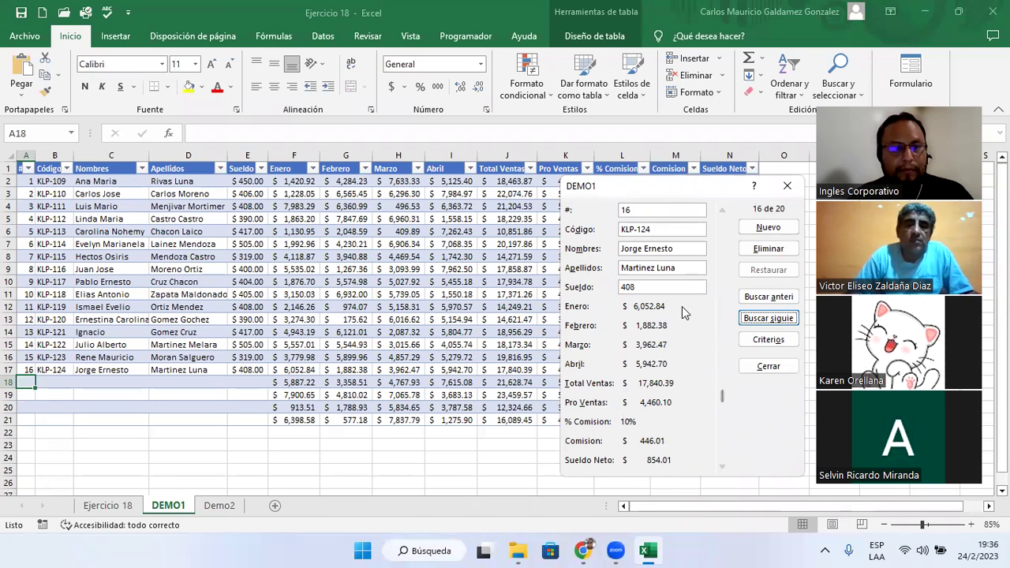
pyautogui.click(766, 318)
# Step: Enter 17 as the record number and type the employee's first names into the next field
pyautogui.click(677, 210)
pyautogui.write('17')
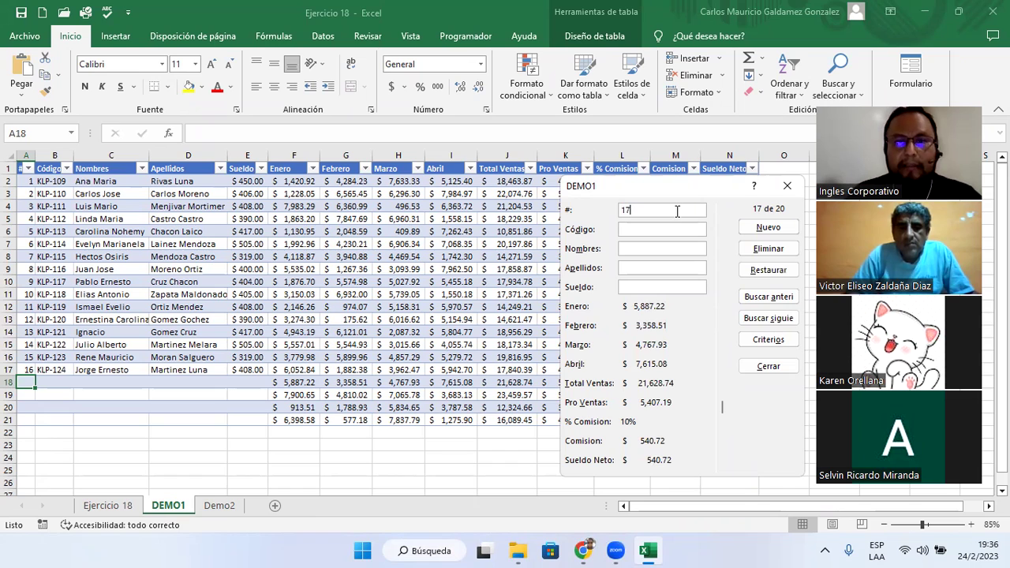
pyautogui.press('Tab')
pyautogui.press('Tab')
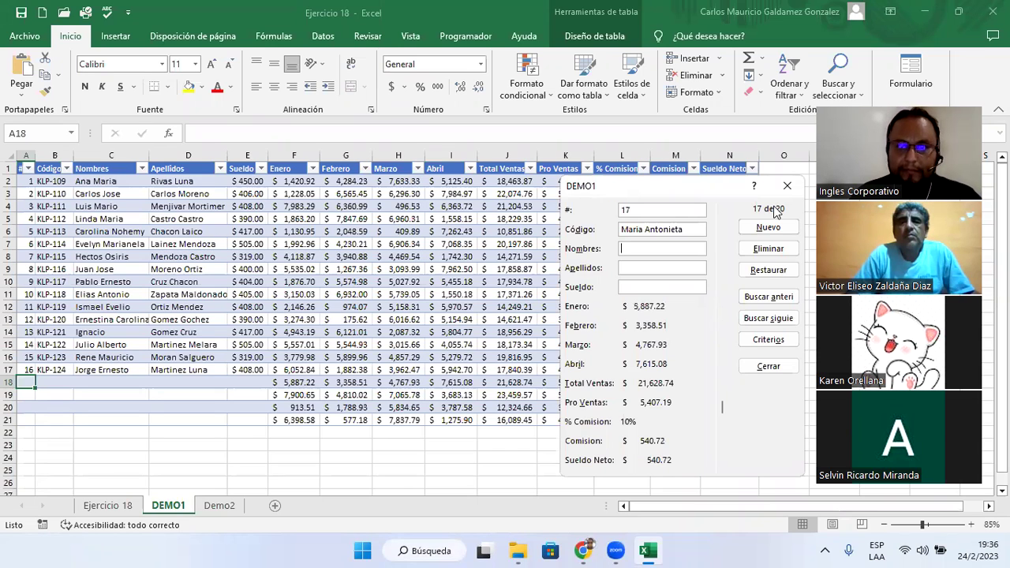
# Step: Correct Código to KLP-125, fill names, surname and salary 670.10, and save record 17
pyautogui.click(678, 229)
pyautogui.moveTo(697, 229); pyautogui.dragTo(608, 230)
pyautogui.hotkey('ctrl', 'c')
pyautogui.press('BackSpace')
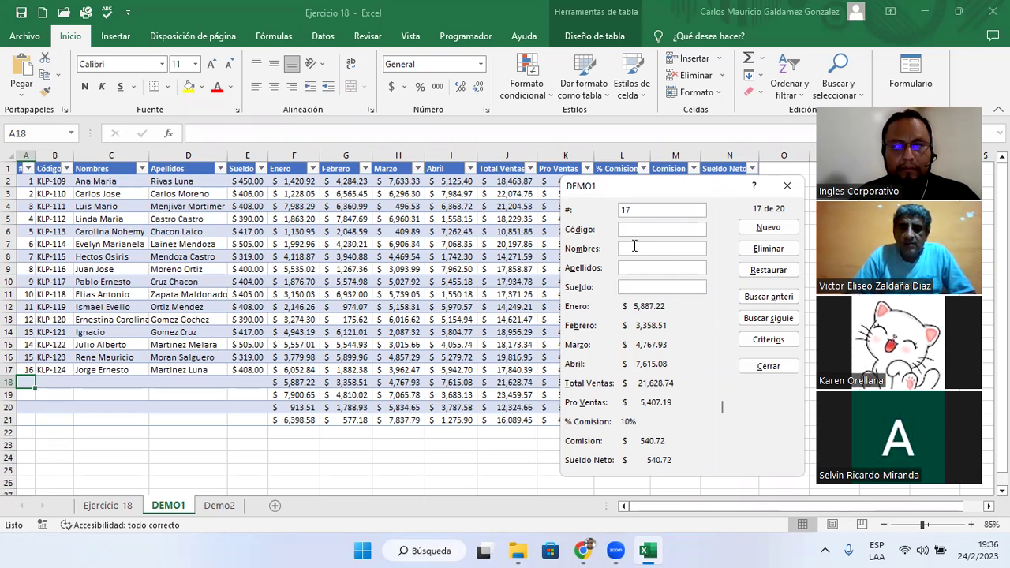
pyautogui.hotkey('ctrl', 'v')
pyautogui.click(629, 228)
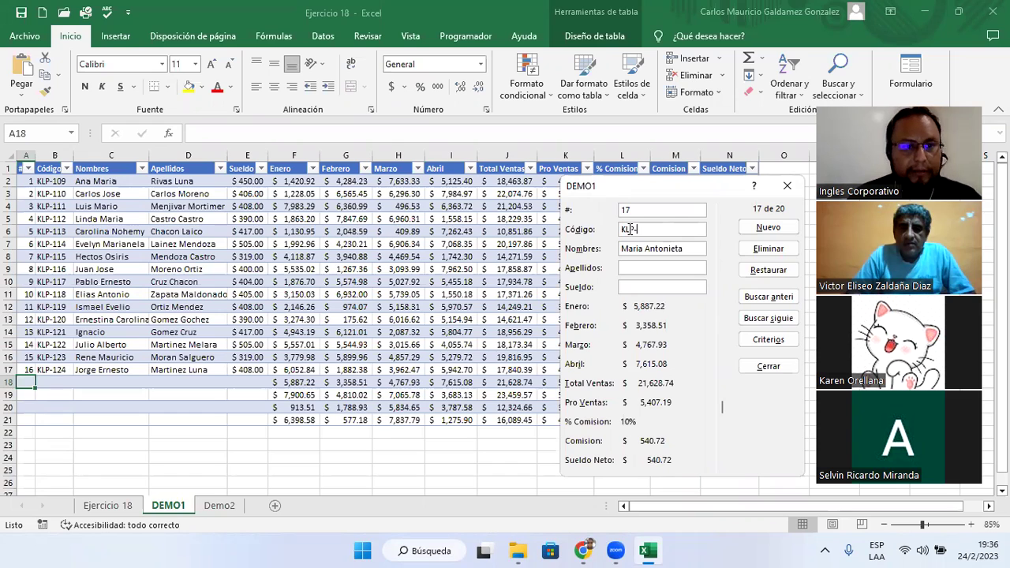
pyautogui.write('12')
pyautogui.press('Tab')
pyautogui.press('Tab')
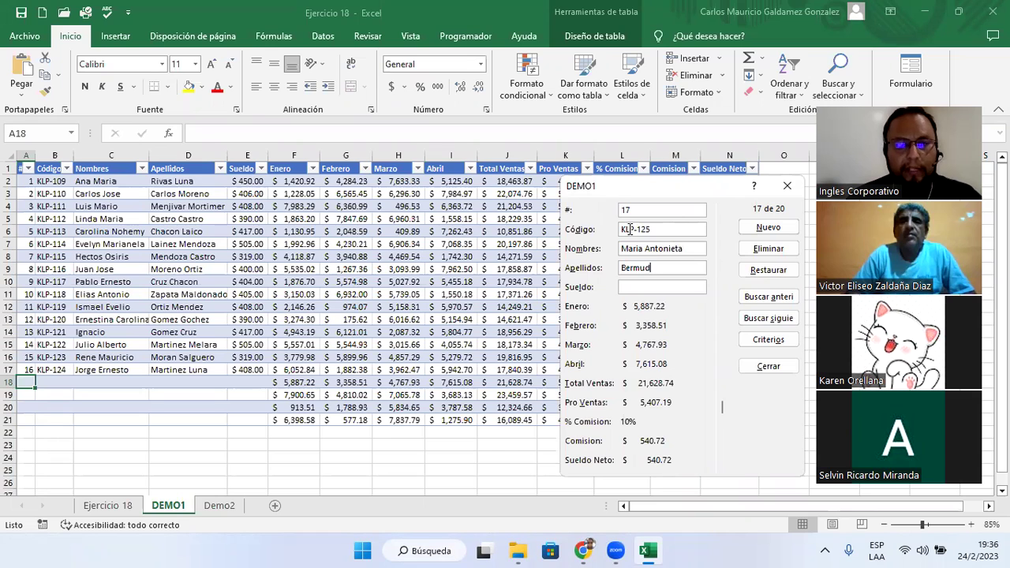
pyautogui.press('Tab')
pyautogui.write('670.')
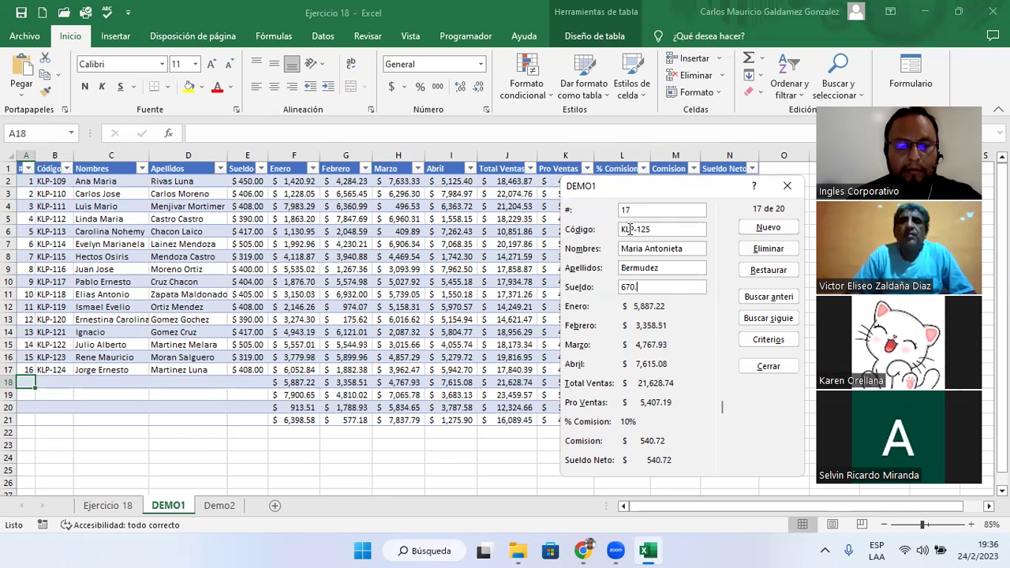
pyautogui.write('10')
pyautogui.press('Return')
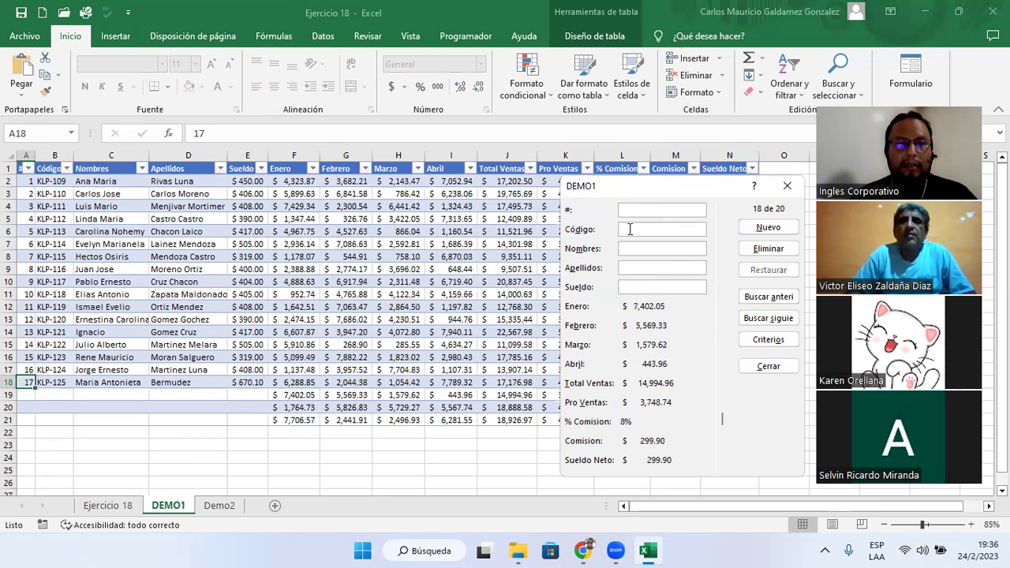
# Step: Browse back to records 17 and 16, then forward to a blank record 18
pyautogui.click(751, 298)
pyautogui.click(750, 298)
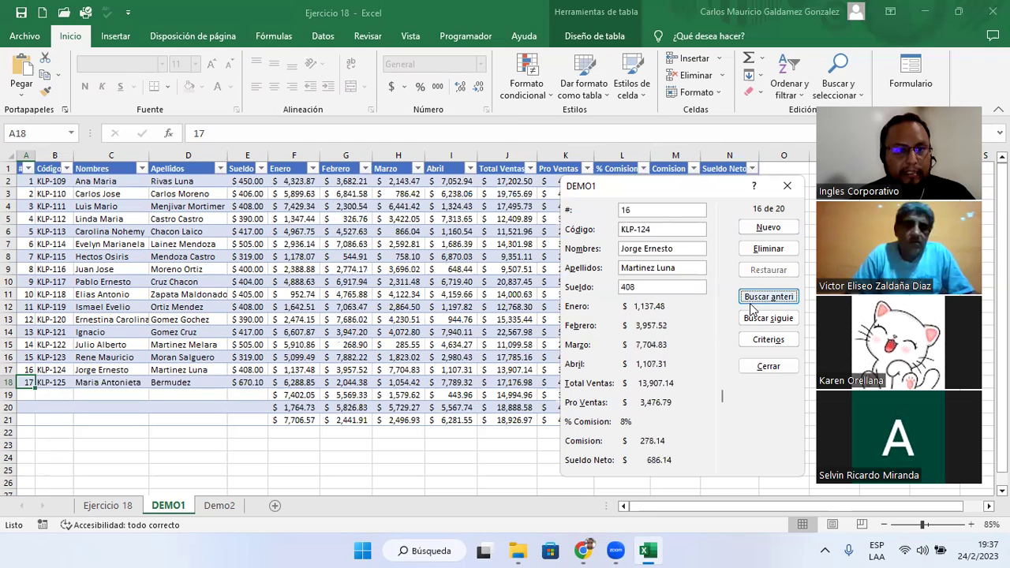
pyautogui.click(755, 321)
pyautogui.click(756, 320)
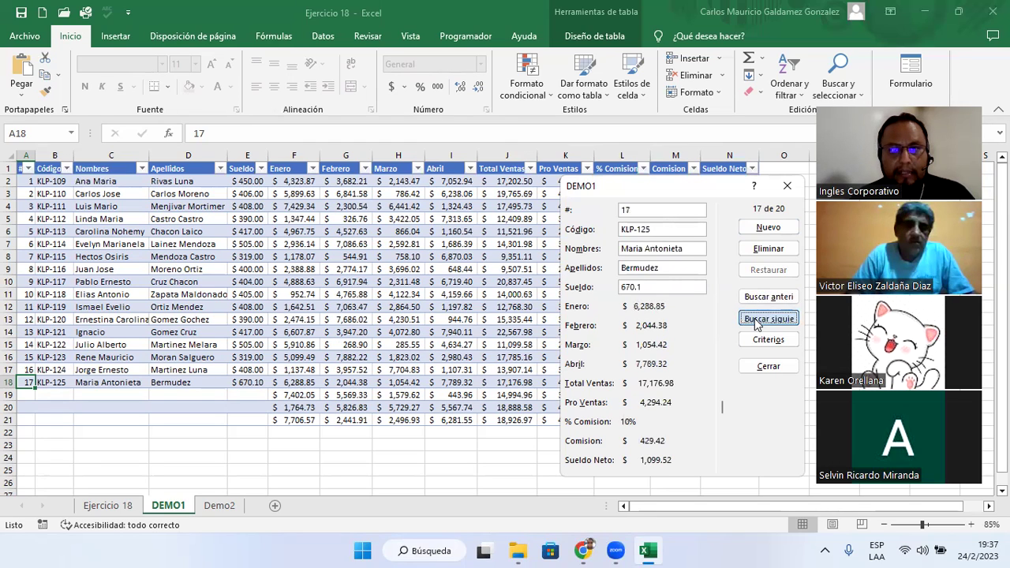
# Step: Enter record 18 with code KLP-126, the employee's names and salary 560, and add it
pyautogui.click(631, 210)
pyautogui.write('18')
pyautogui.press('Tab')
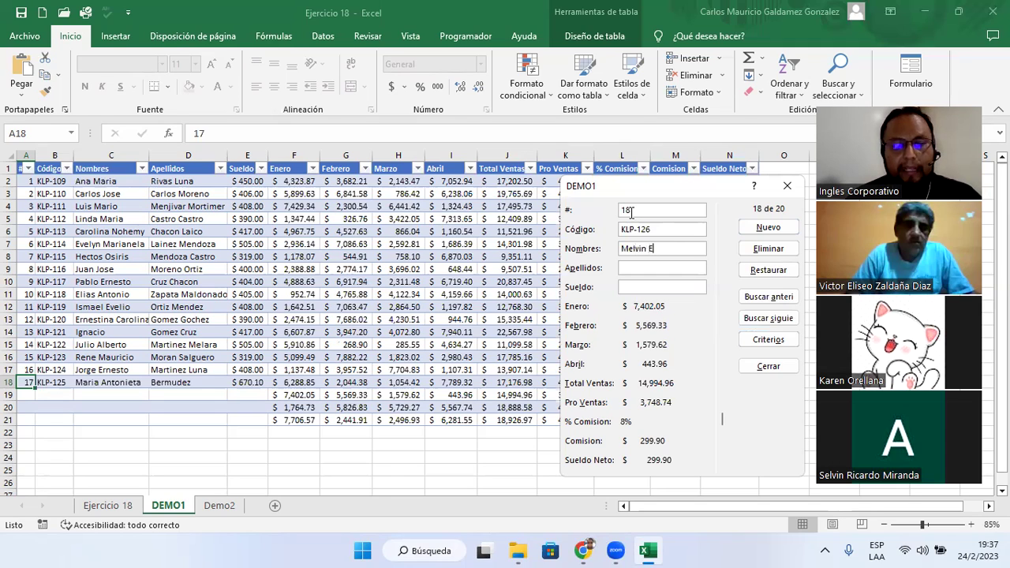
pyautogui.write('lson')
pyautogui.press('Tab')
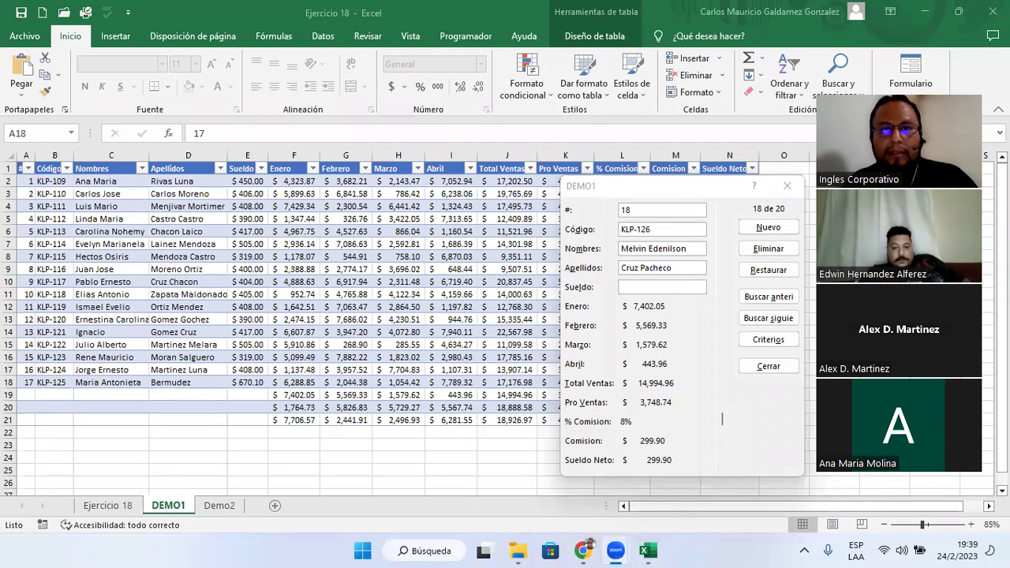
pyautogui.click(655, 142)
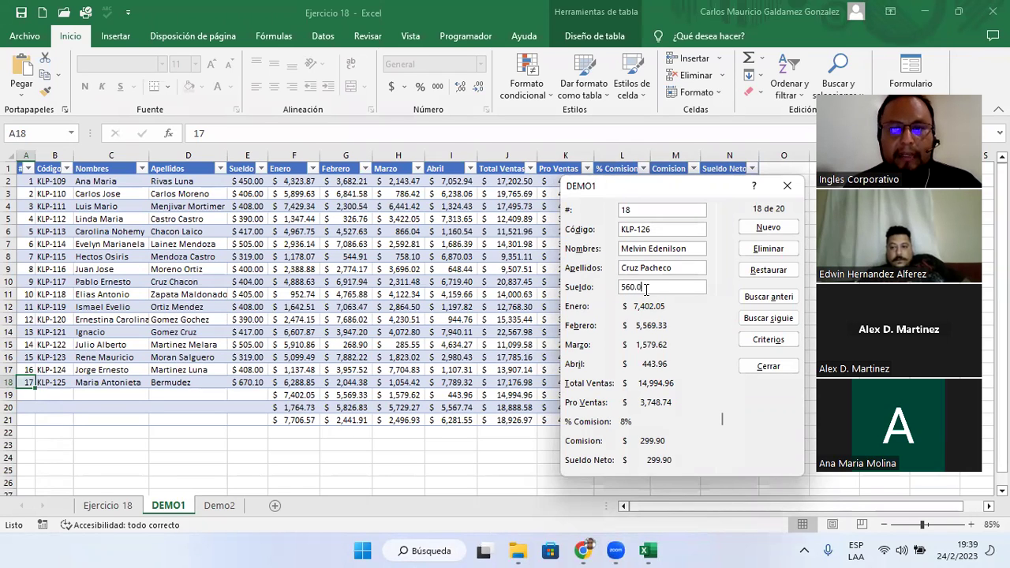
pyautogui.press('Return')
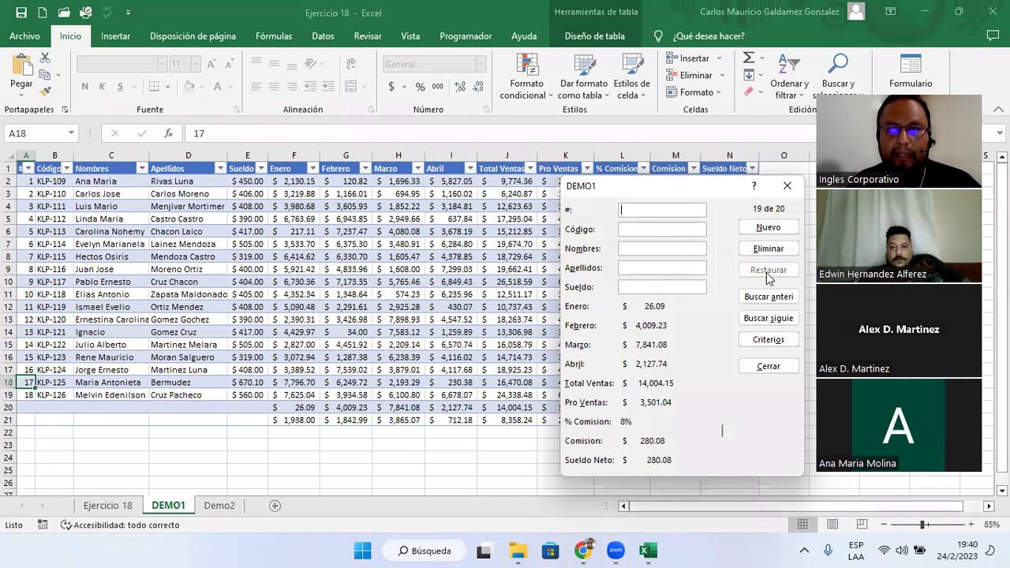
# Step: Add record 19 with code KLP-127 and salary 700 to the table
pyautogui.click(769, 297)
pyautogui.click(769, 318)
pyautogui.click(676, 210)
pyautogui.write('19')
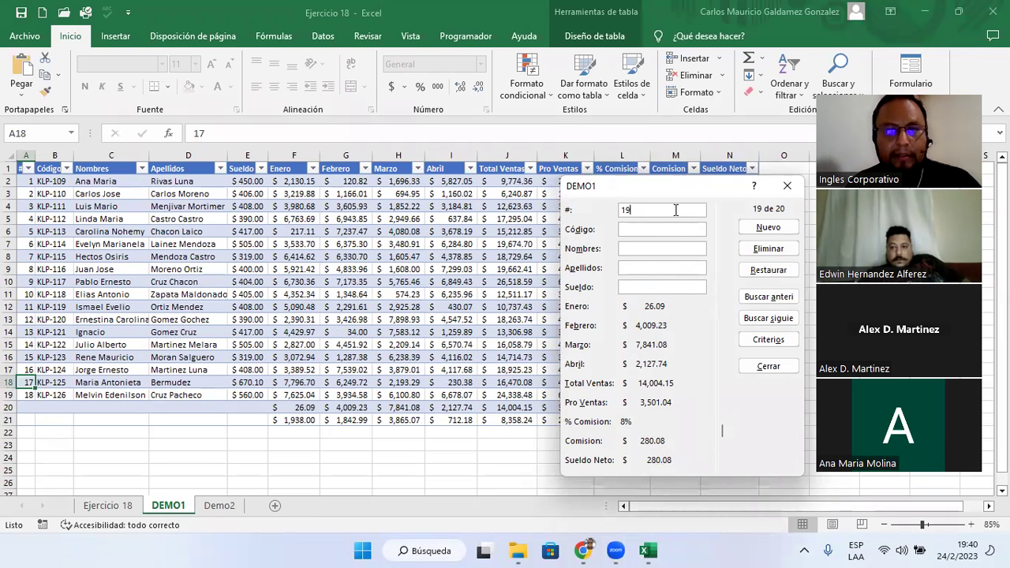
pyautogui.write('K')
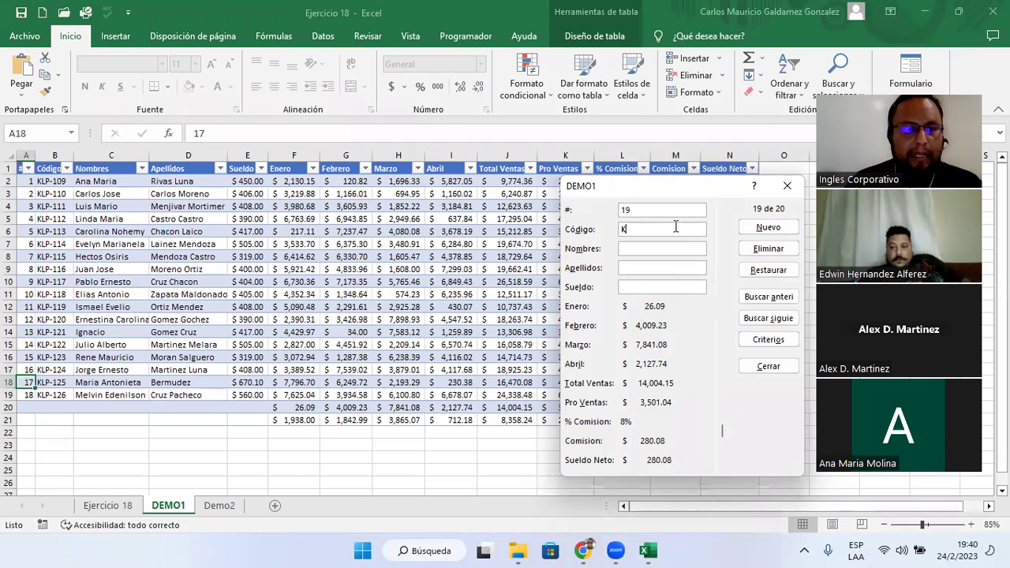
pyautogui.write('LP-127')
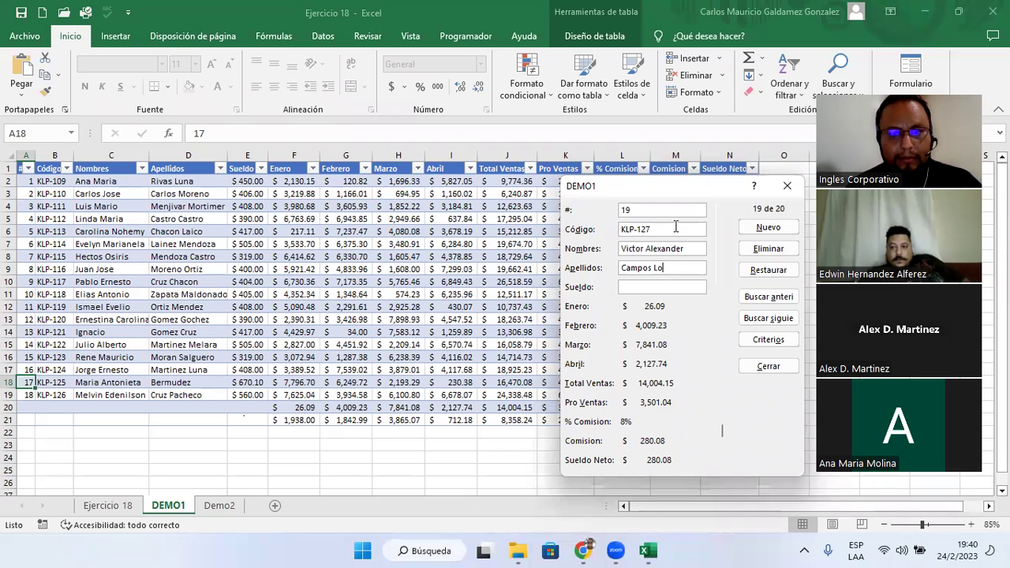
pyautogui.press('Tab')
pyautogui.write('700')
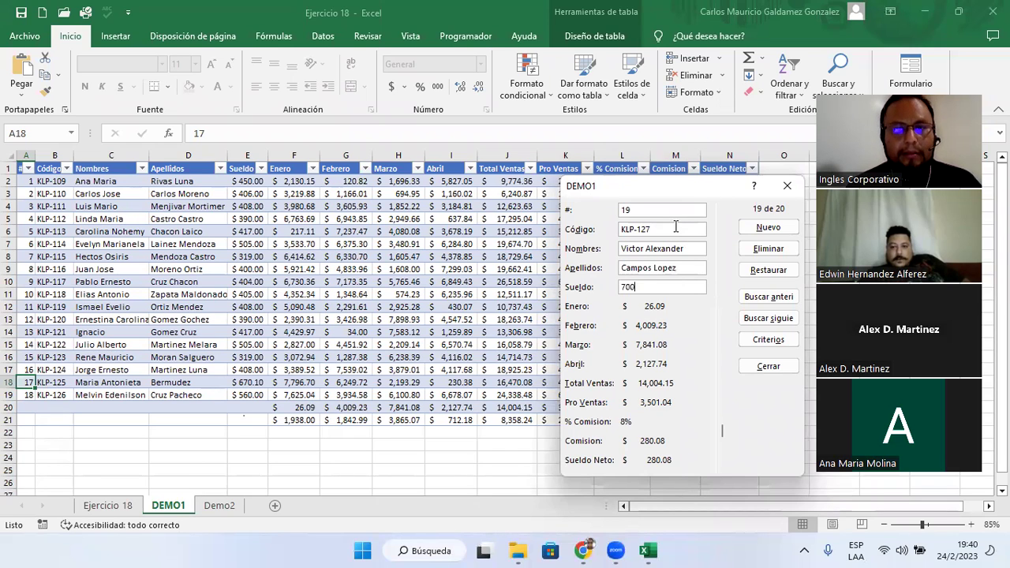
pyautogui.press('Return')
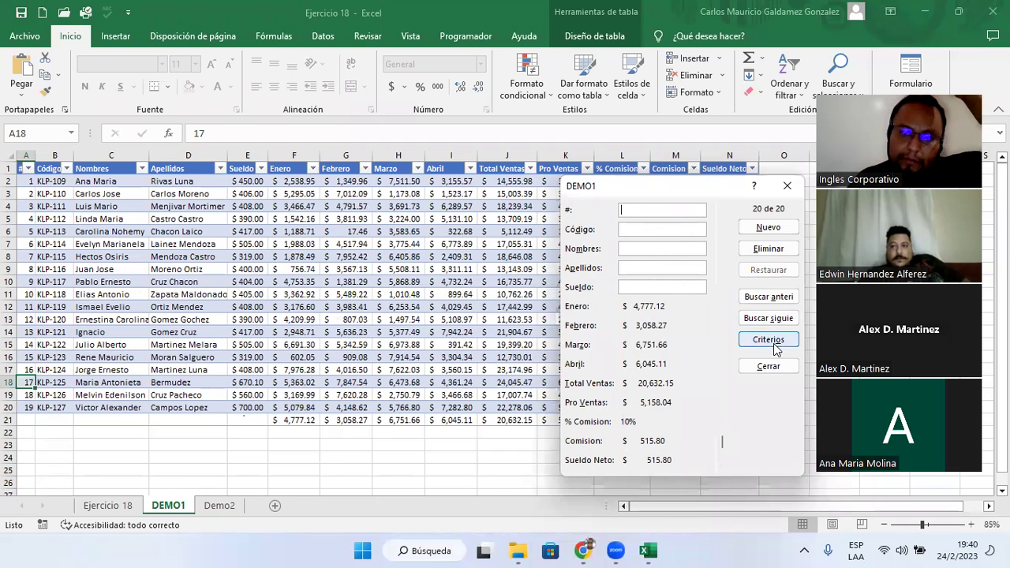
# Step: Add record 20 with code KLP-128 and salary 568.99 to the table
pyautogui.click(770, 297)
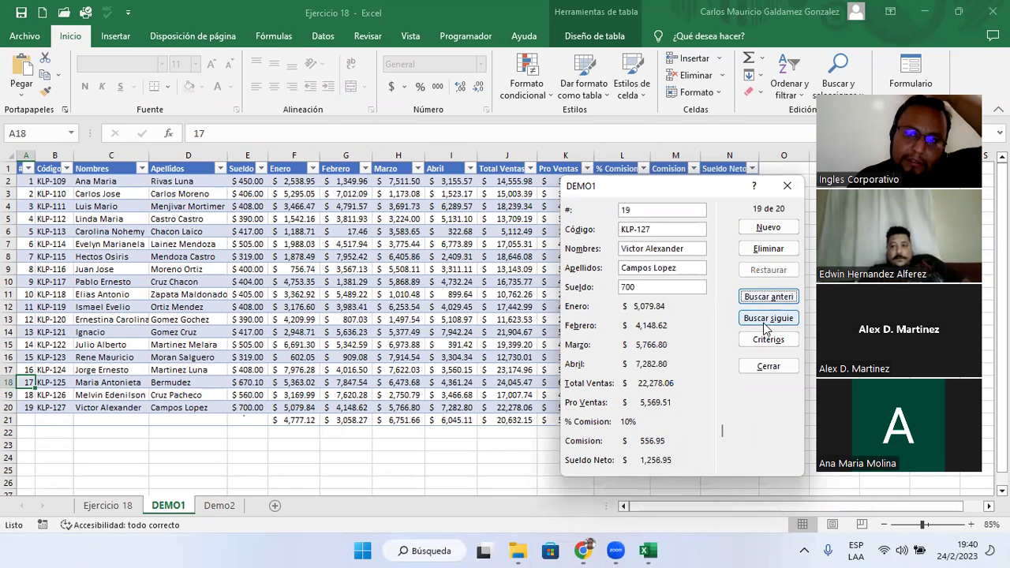
pyautogui.click(769, 318)
pyautogui.click(650, 211)
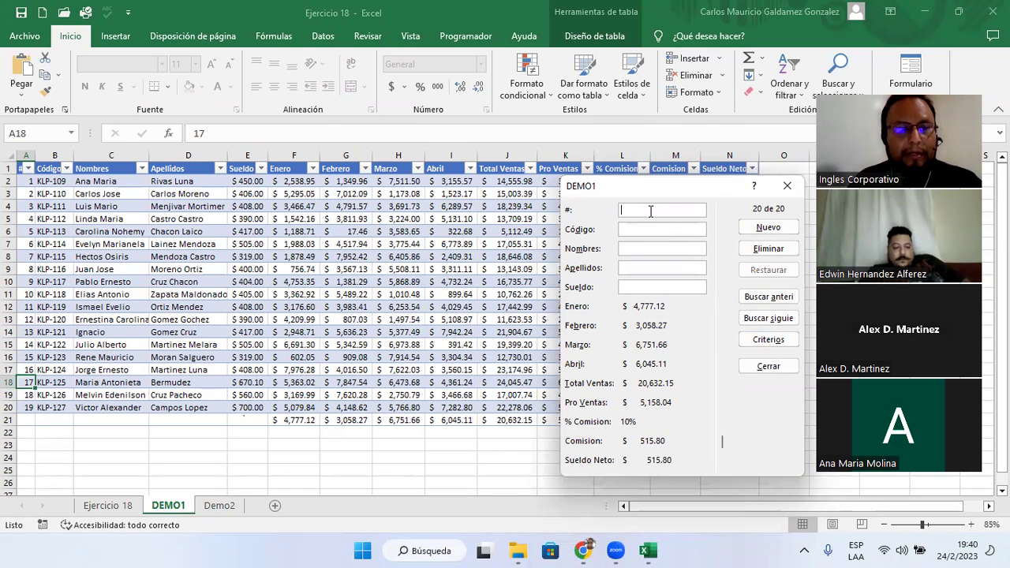
pyautogui.write('20')
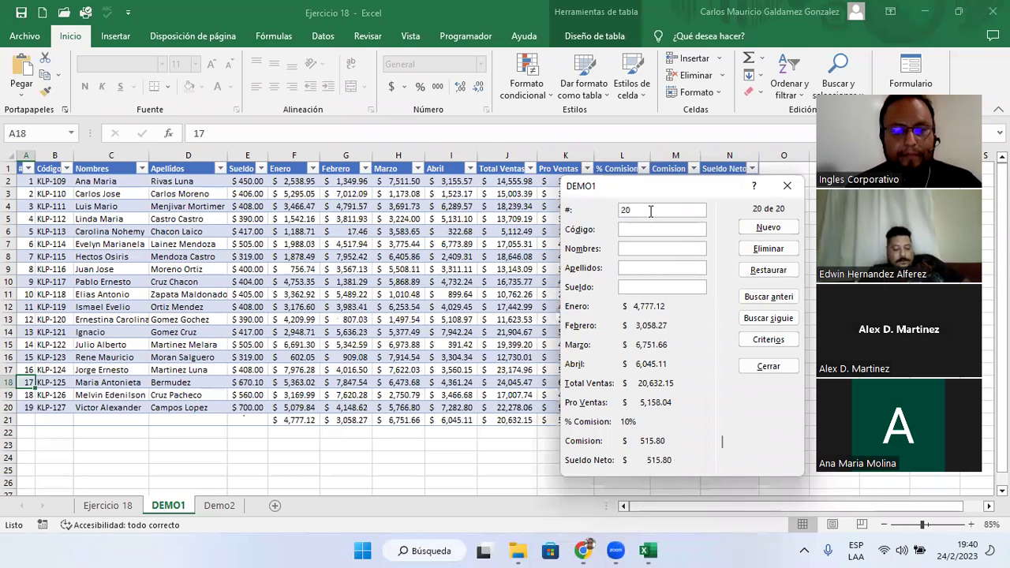
pyautogui.write('128')
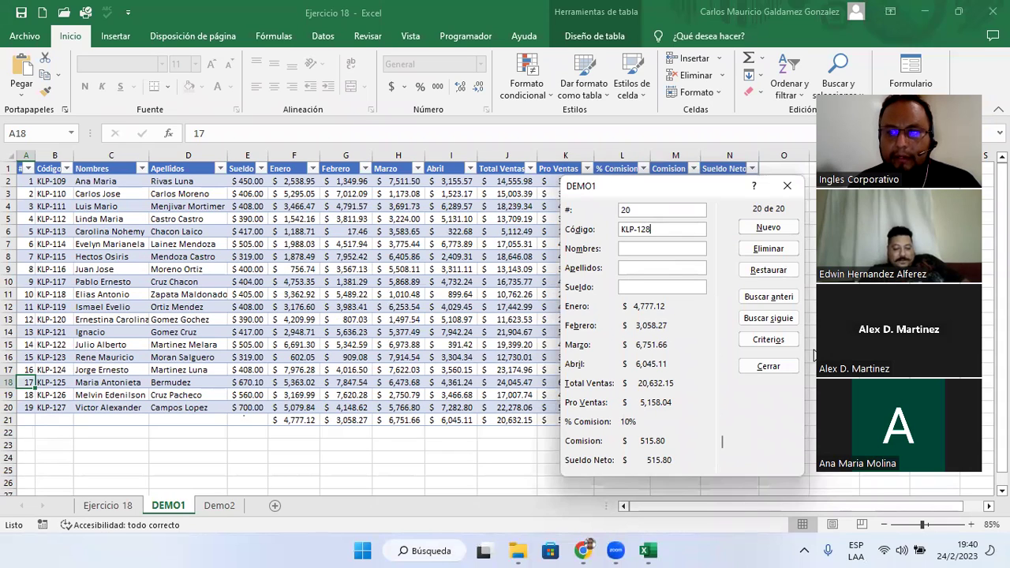
pyautogui.click(659, 249)
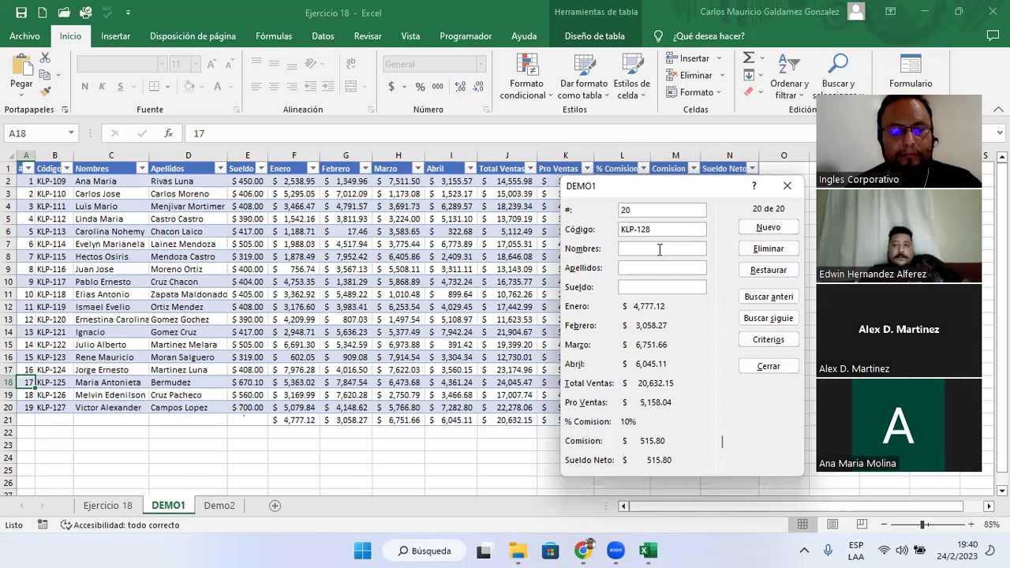
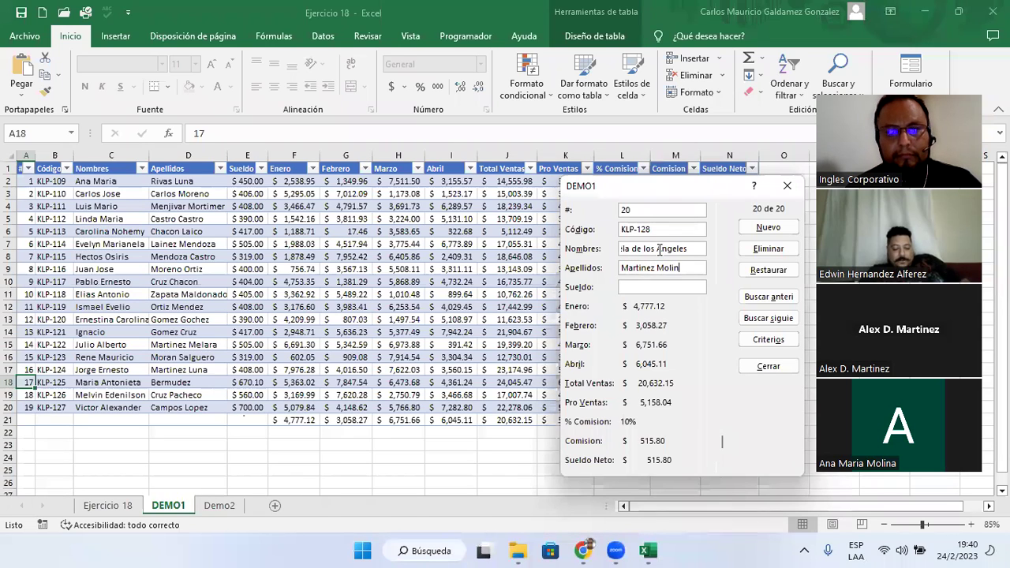
pyautogui.write('8.99')
pyautogui.press('Return')
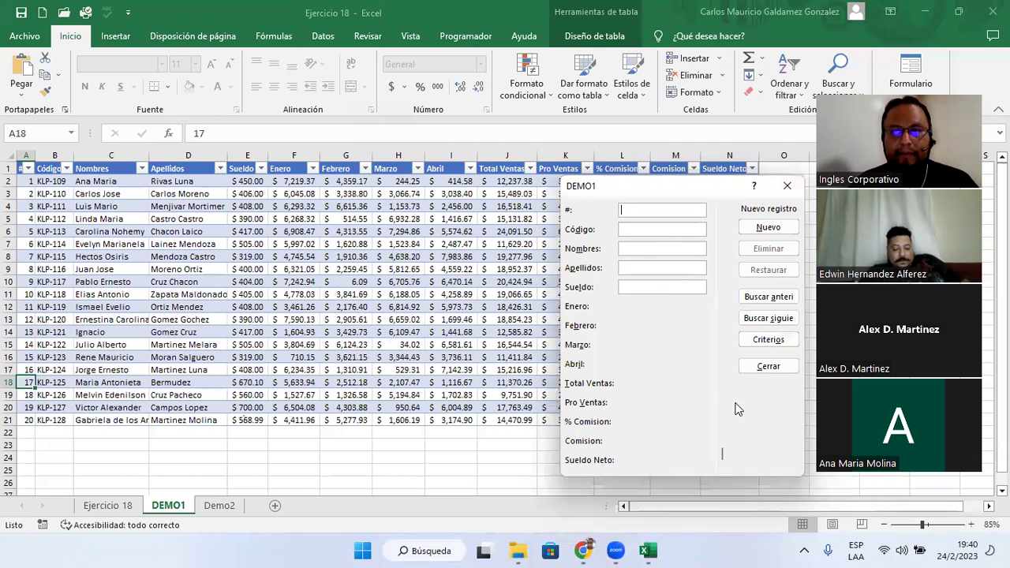
# Step: Close the data form and insert a table column to the right of Sueldo Neto
pyautogui.click(767, 367)
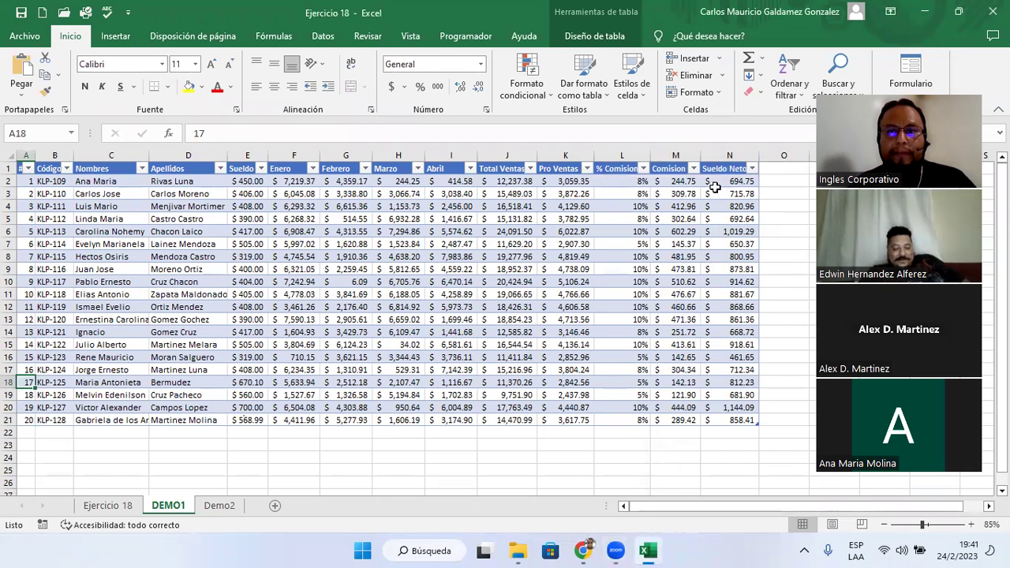
pyautogui.click(741, 180)
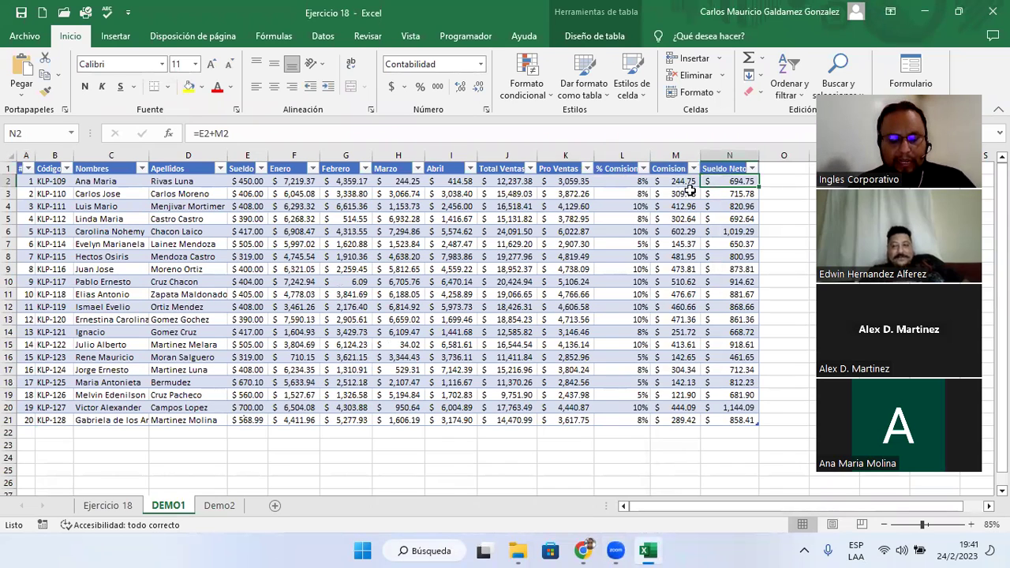
pyautogui.click(719, 62)
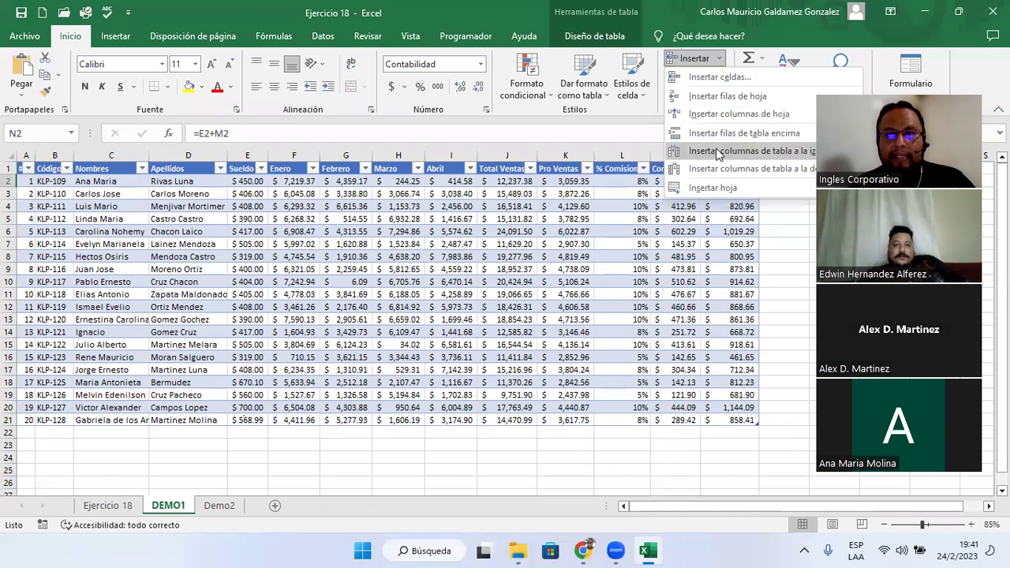
pyautogui.click(772, 170)
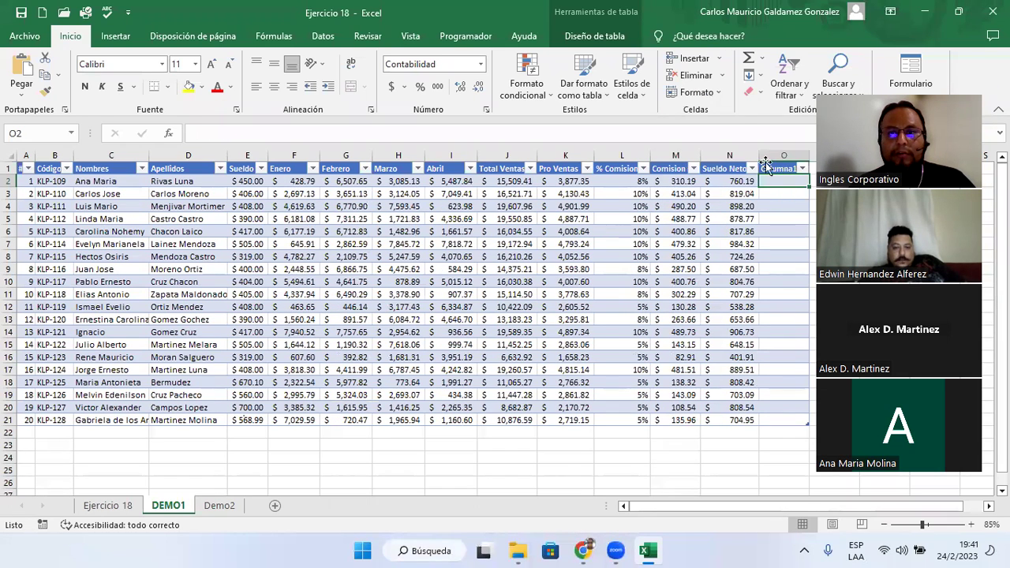
# Step: Reselect cell N2 and bring up the Insert options again
pyautogui.click(724, 180)
pyautogui.rightClick(724, 180)
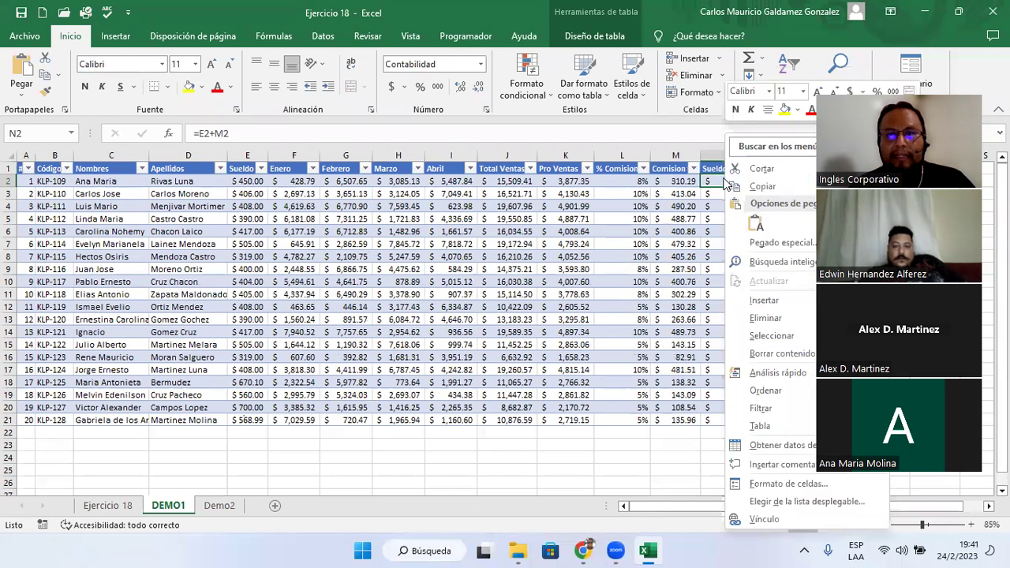
pyautogui.click(718, 58)
pyautogui.click(719, 58)
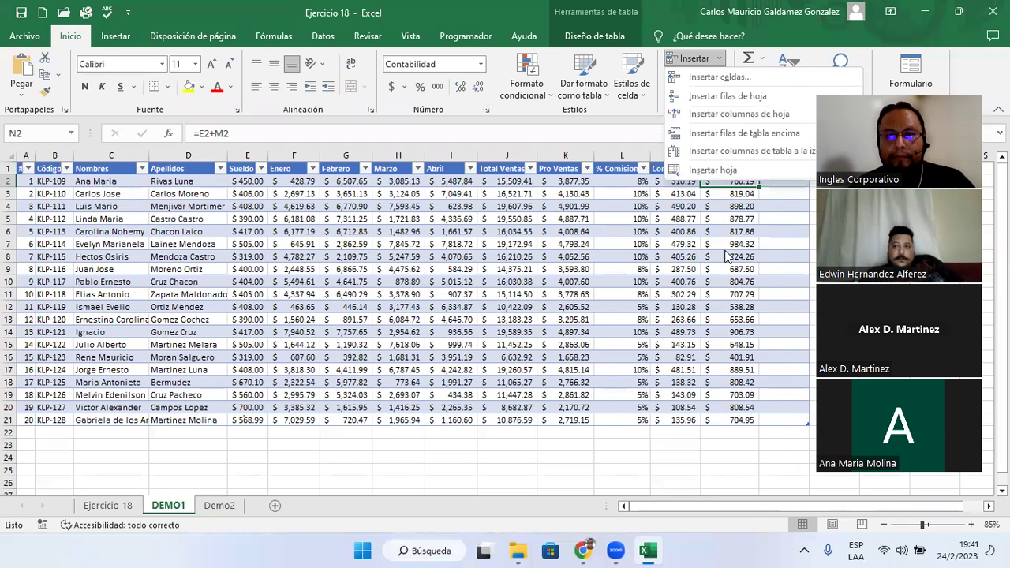
pyautogui.click(737, 179)
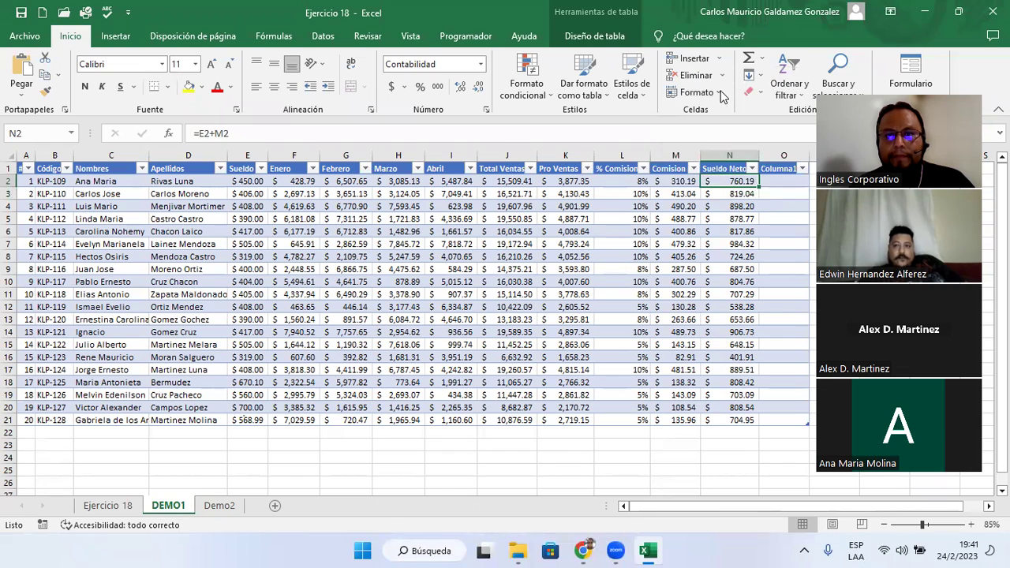
pyautogui.click(719, 59)
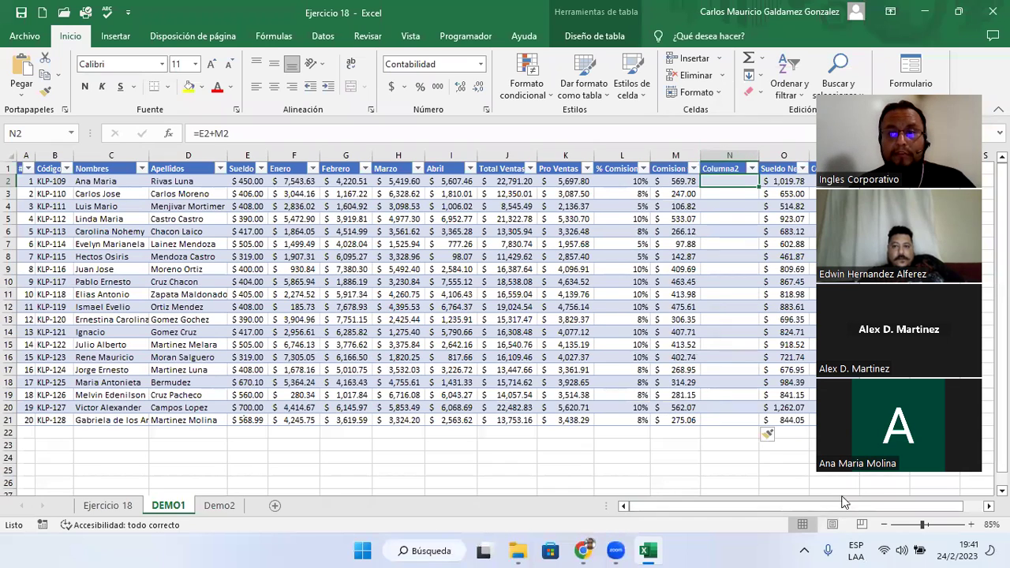
# Step: Scroll sideways to check the new blank Columna2 before Sueldo Neto
pyautogui.hscroll(4, 640, 268)
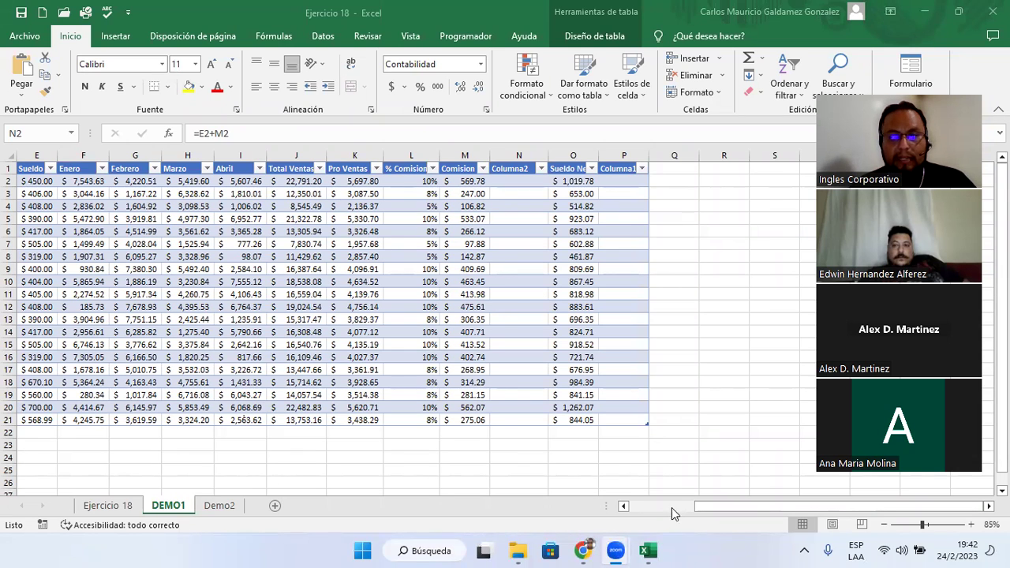
pyautogui.hscroll(-3, 657, 507)
pyautogui.hscroll(-2, 657, 507)
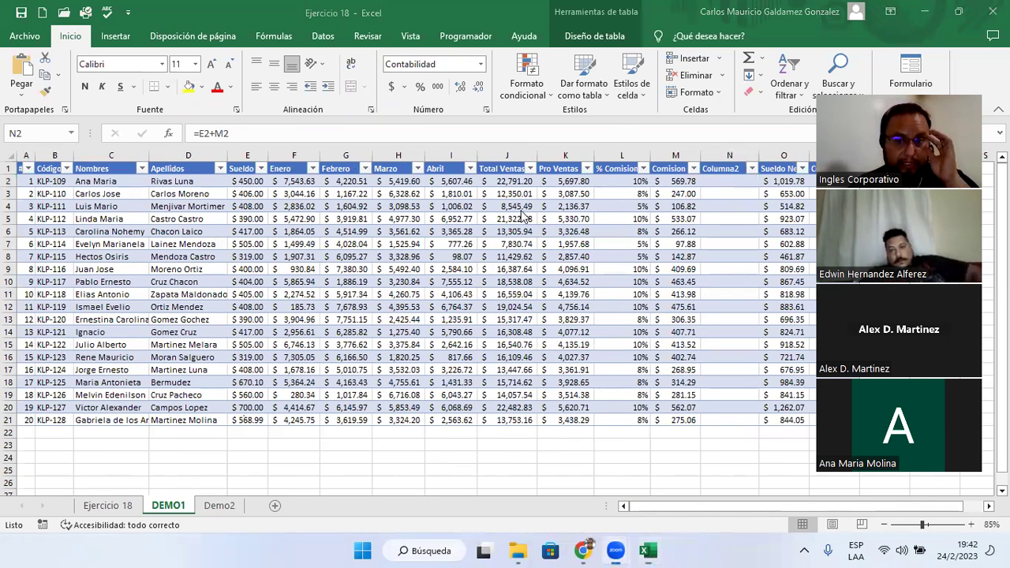
# Step: Close Excel without saving and reopen Ejercicio 18 from the Curso de Excel Basico folder
pyautogui.click(517, 551)
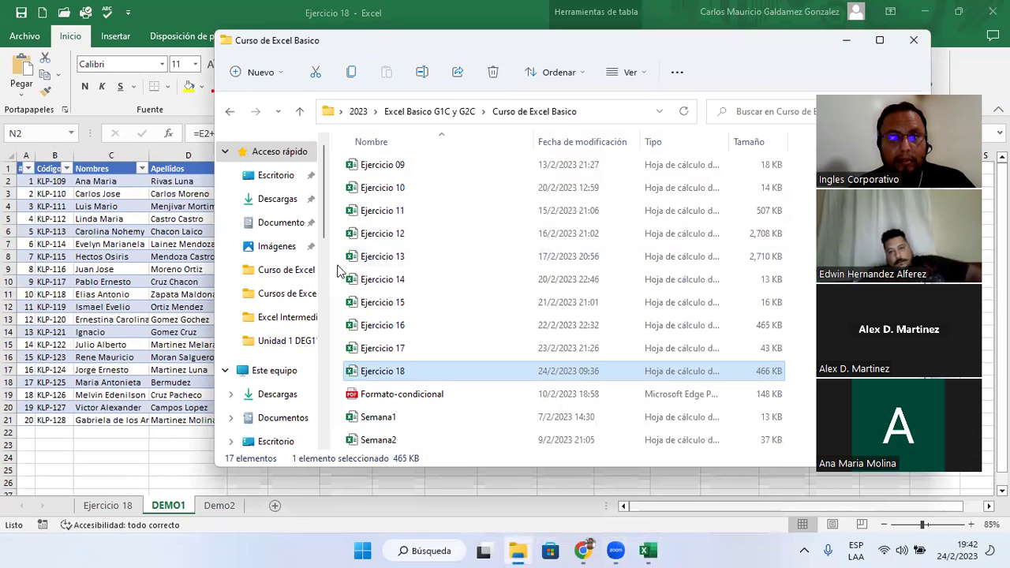
pyautogui.moveTo(279, 48); pyautogui.dragTo(194, 68)
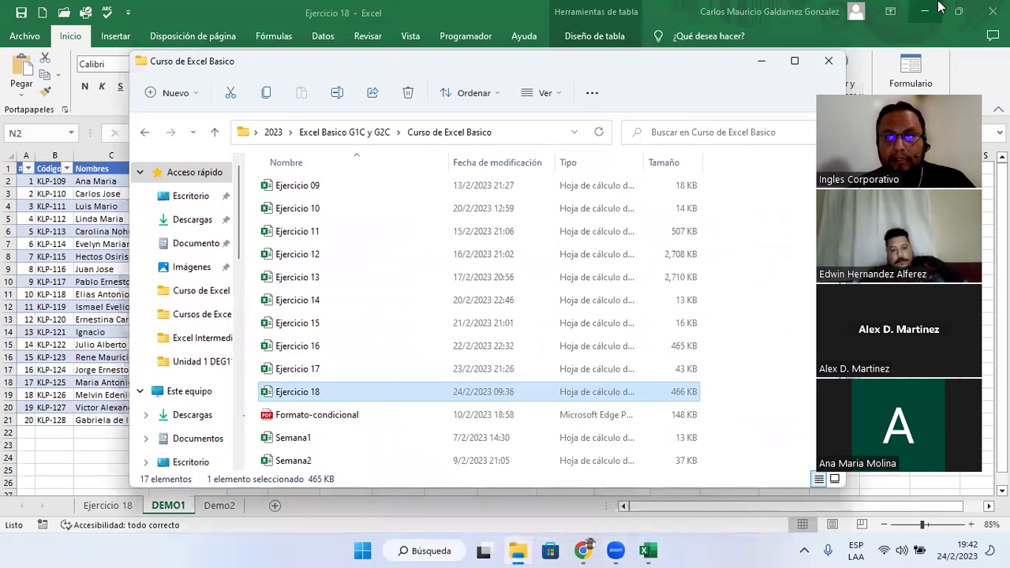
pyautogui.click(971, 23)
pyautogui.click(991, 11)
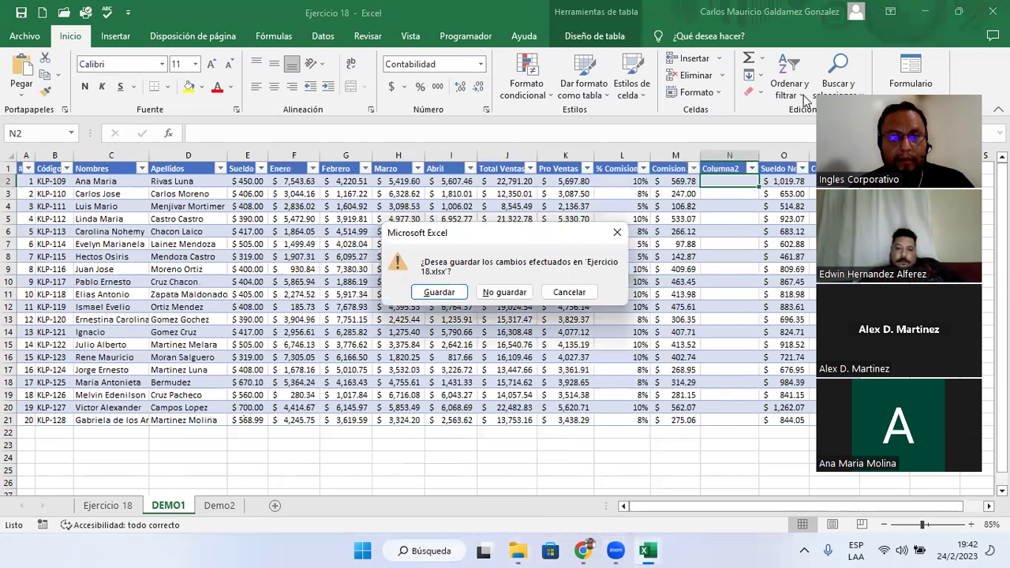
pyautogui.click(504, 292)
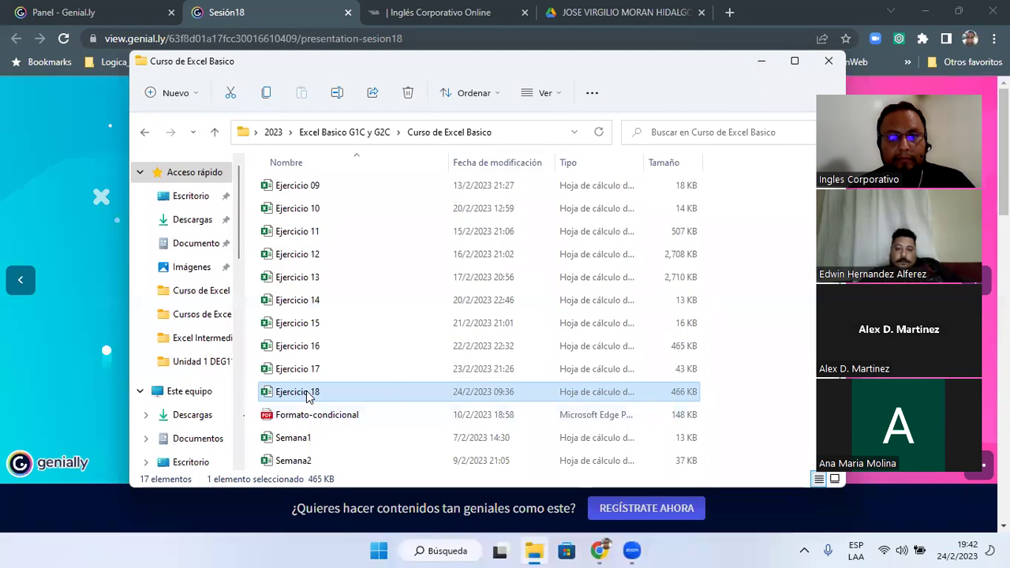
pyautogui.doubleClick(308, 394)
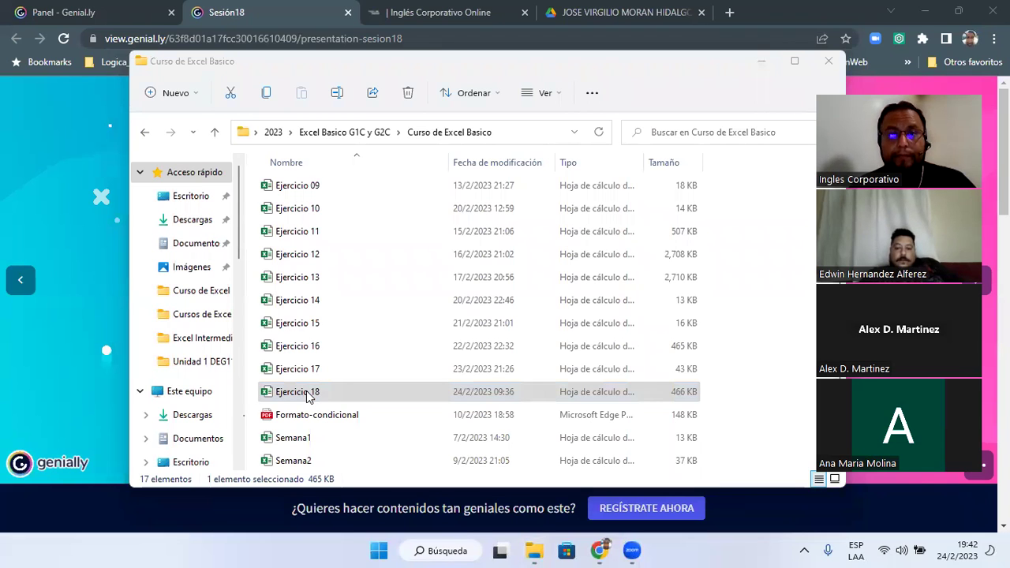
pyautogui.click(307, 395)
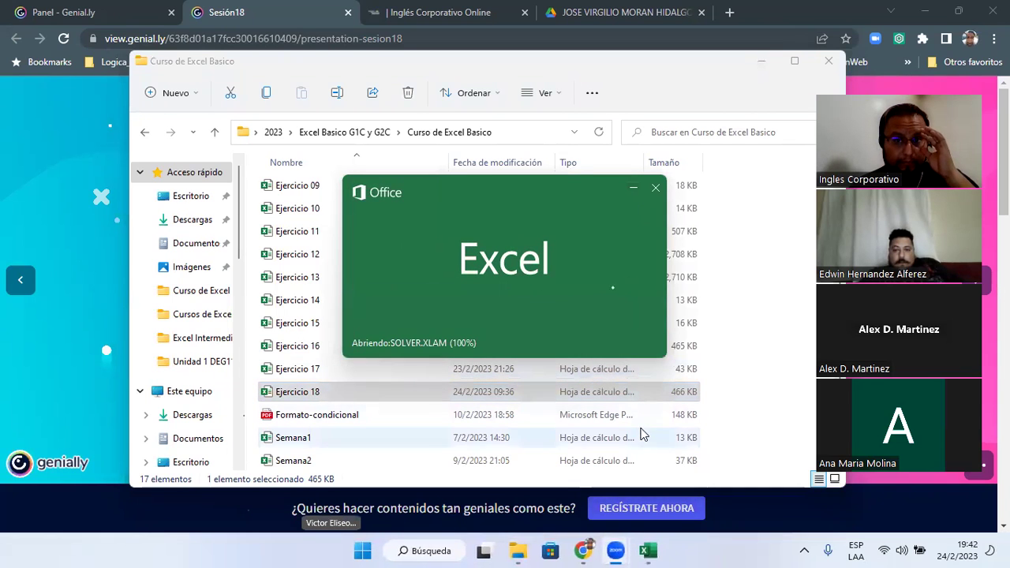
pyautogui.click(761, 61)
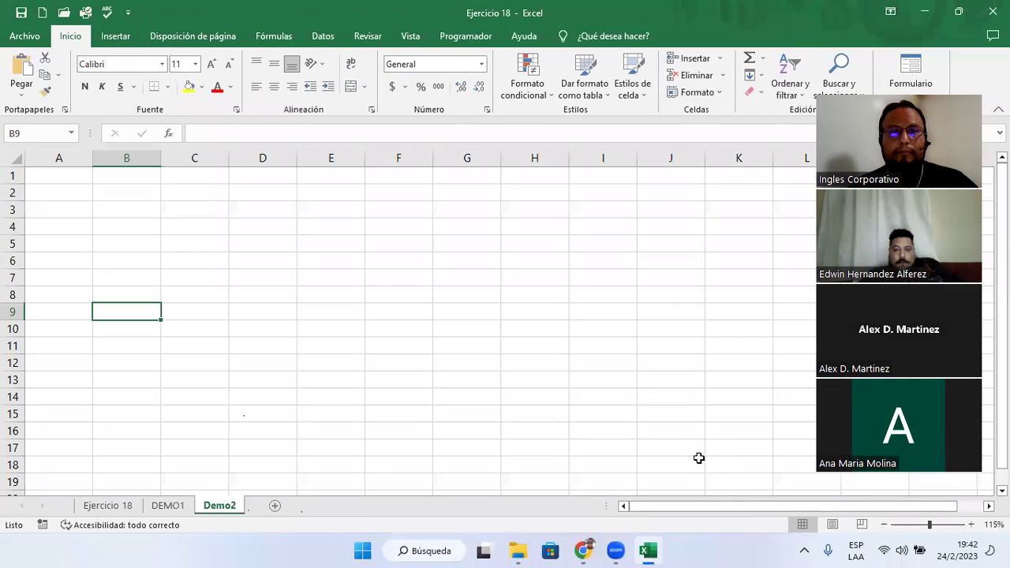
# Step: On DEMO1, convert the employee data range into a table via Insertar > Tabla
pyautogui.click(168, 505)
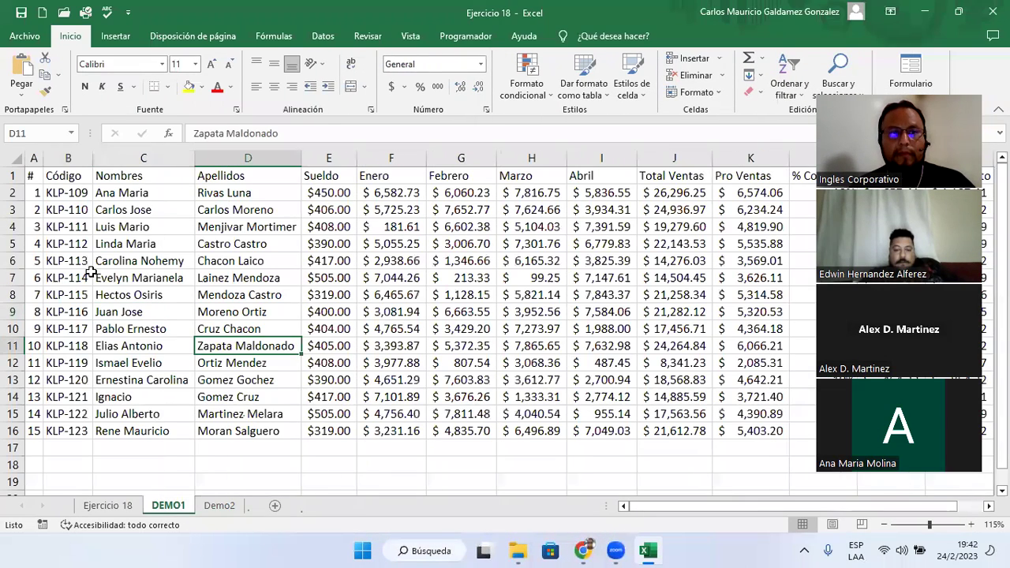
pyautogui.click(106, 199)
pyautogui.click(115, 35)
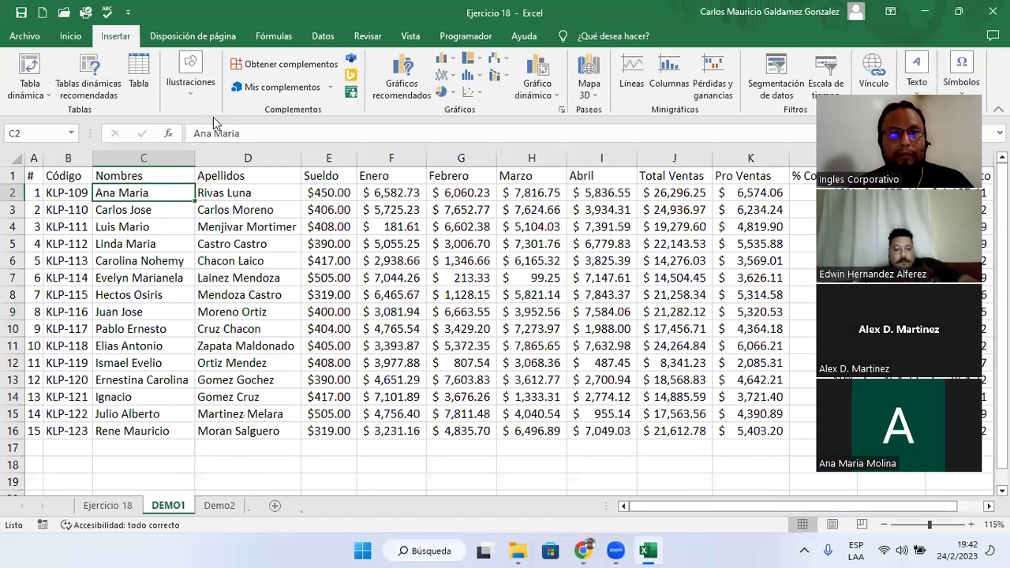
pyautogui.click(138, 74)
pyautogui.click(667, 381)
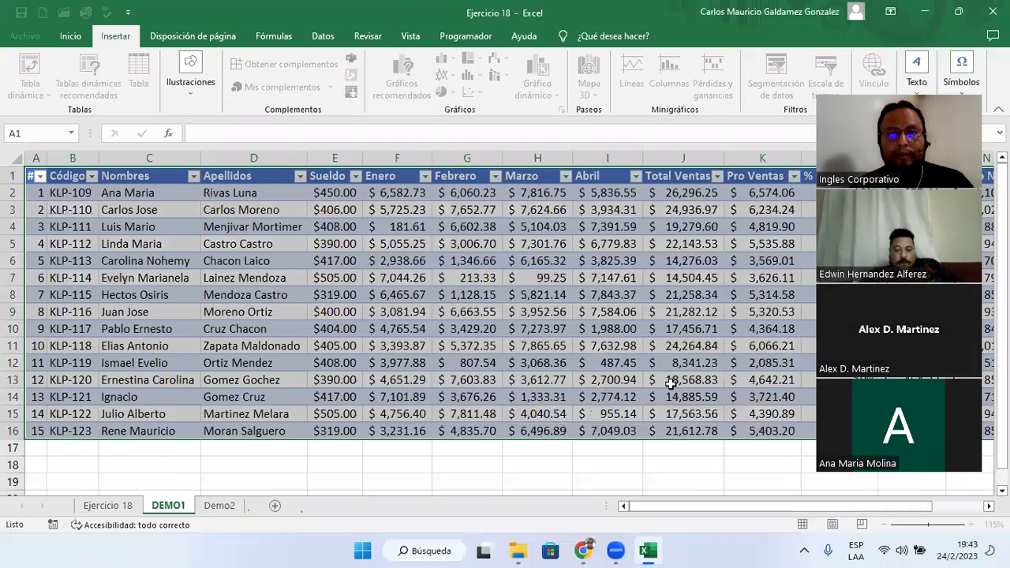
pyautogui.click(291, 391)
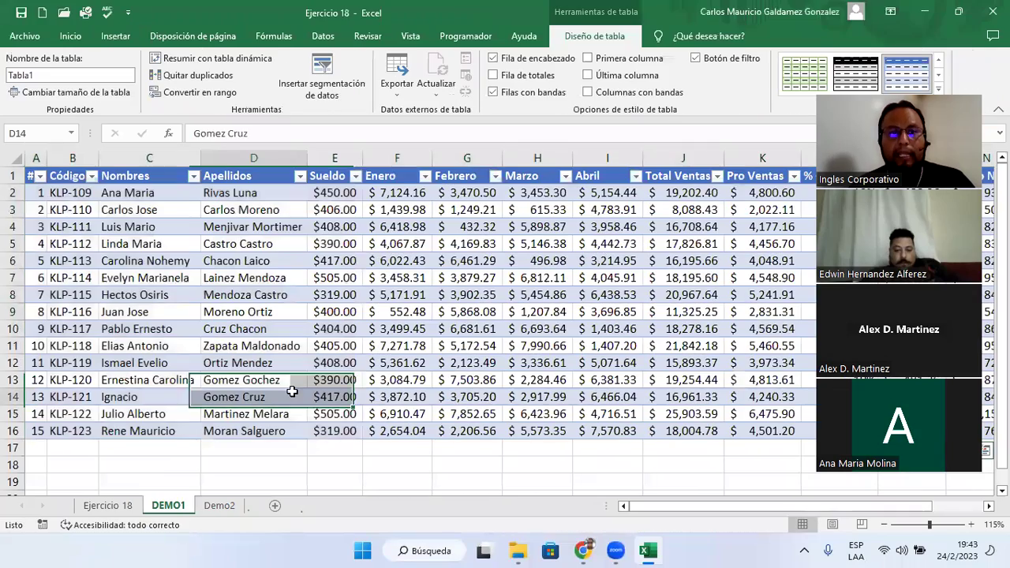
# Step: Check the empty row 17 below the table and the Total Ventas formula in J6
pyautogui.click(37, 447)
pyautogui.scroll(-3, 86, 423)
pyautogui.scroll(-2, 78, 252)
pyautogui.scroll(4, 79, 252)
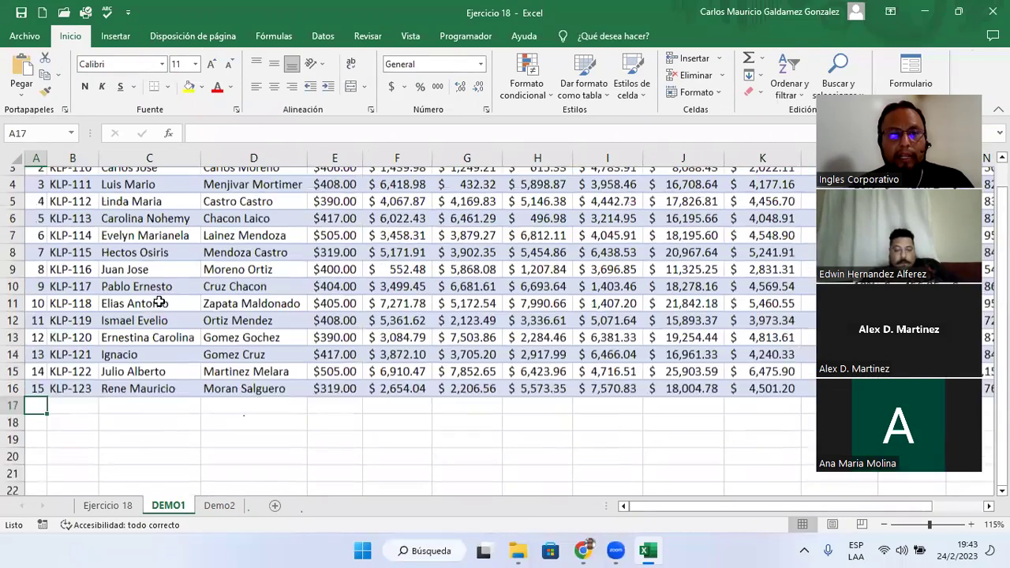
pyautogui.scroll(1, 566, 407)
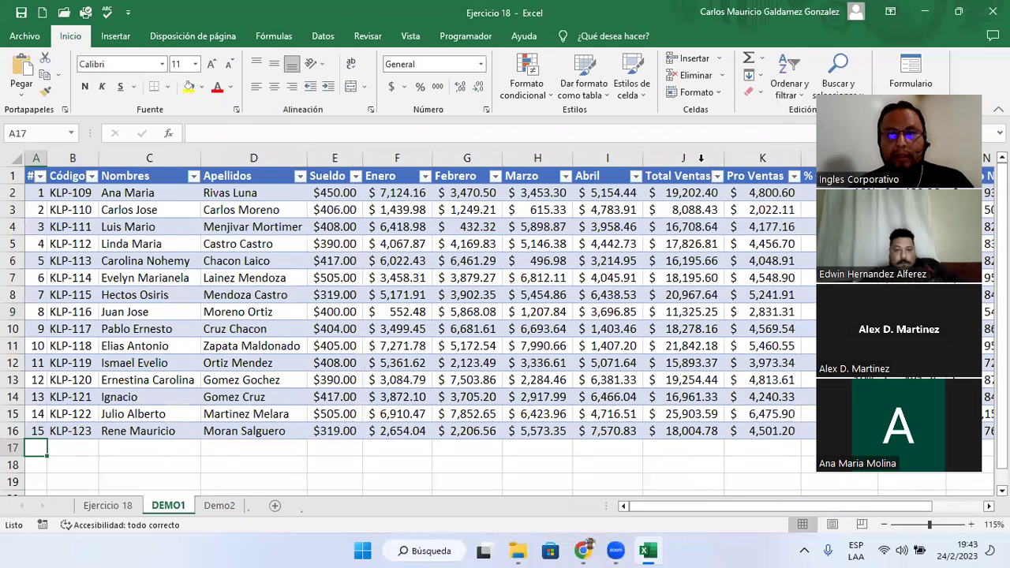
pyautogui.click(652, 262)
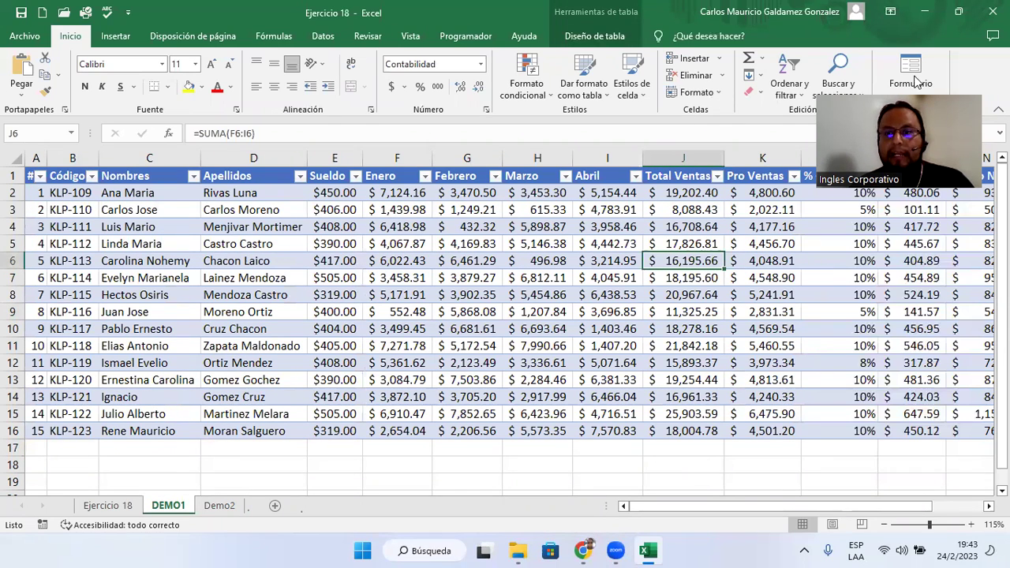
pyautogui.scroll(-5, 612, 315)
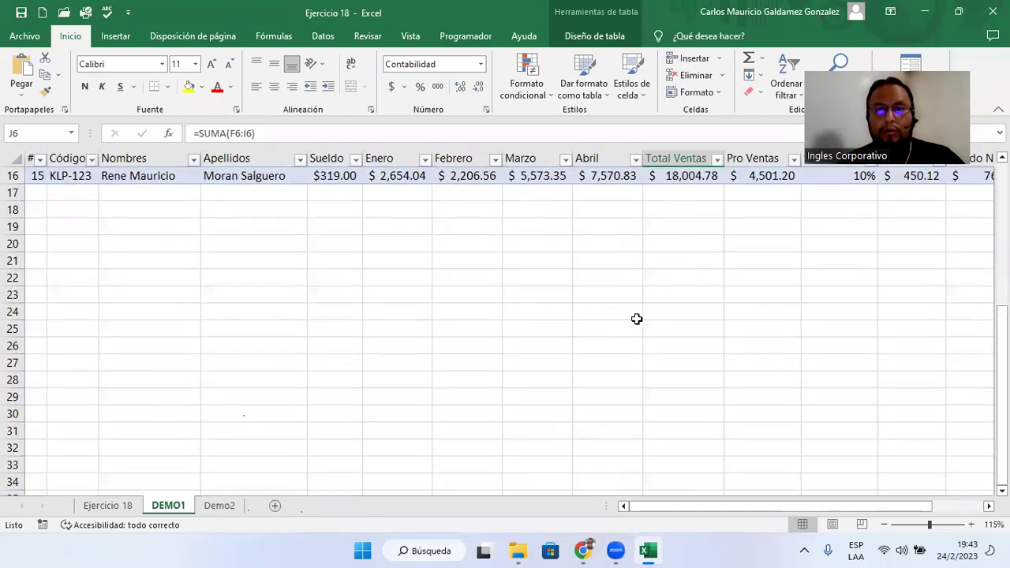
pyautogui.scroll(5, 637, 318)
pyautogui.keyDown('ctrl'); pyautogui.scroll(-1, 637, 319); pyautogui.keyUp('ctrl')
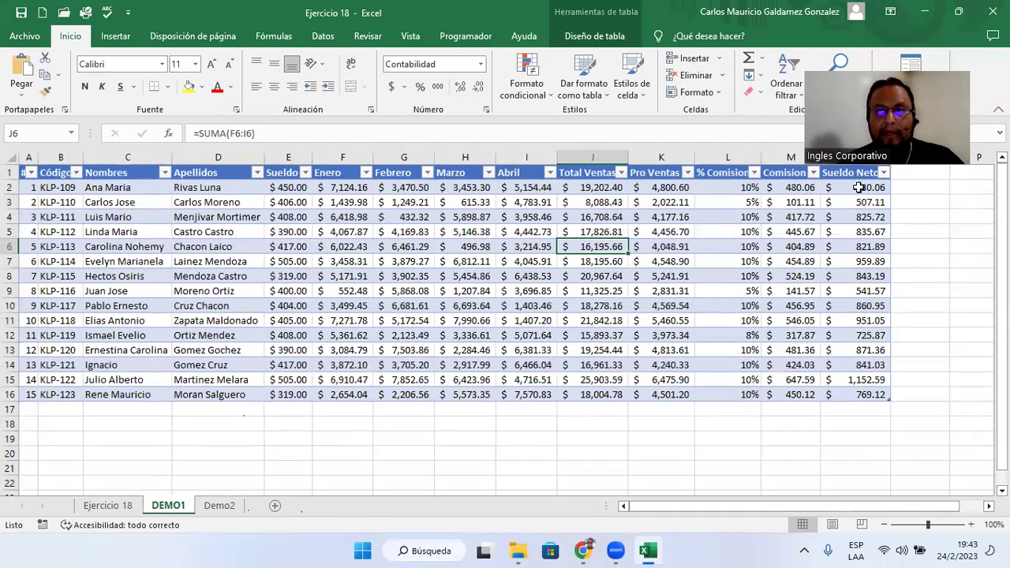
# Step: Insert new table columns to the left and right of Sueldo Neto
pyautogui.click(858, 187)
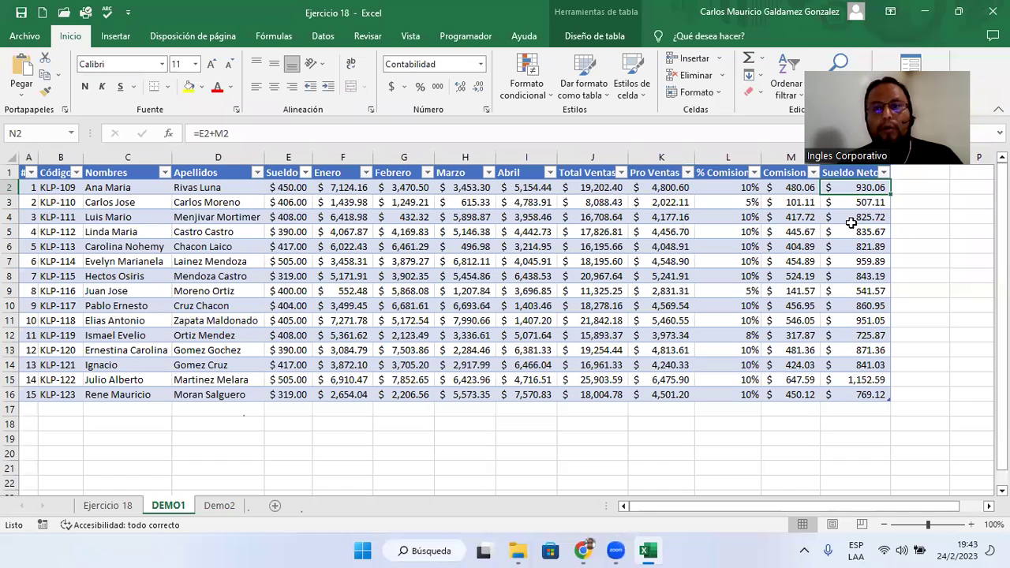
pyautogui.click(719, 59)
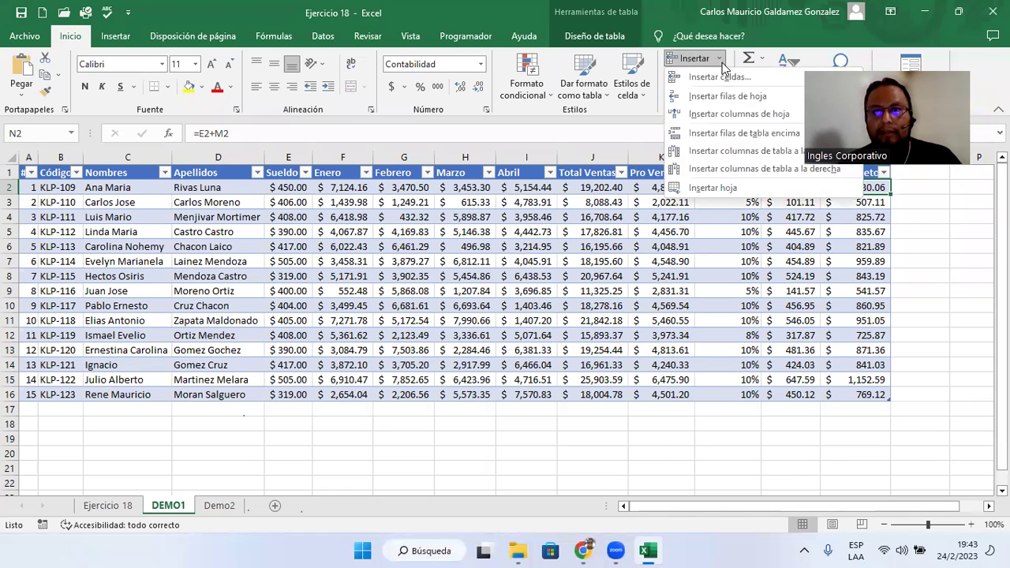
pyautogui.click(738, 153)
pyautogui.click(899, 189)
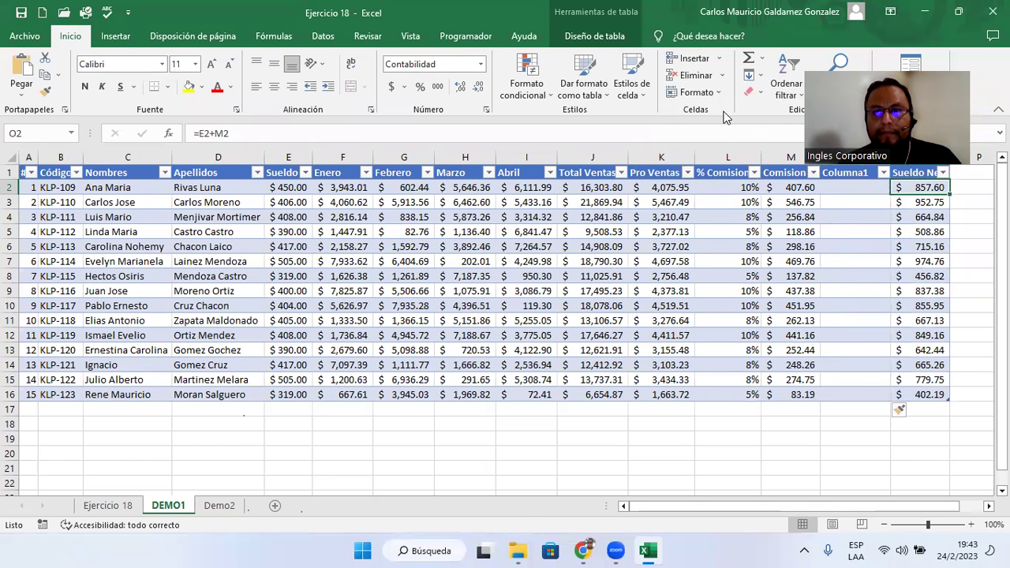
pyautogui.click(719, 60)
pyautogui.click(738, 168)
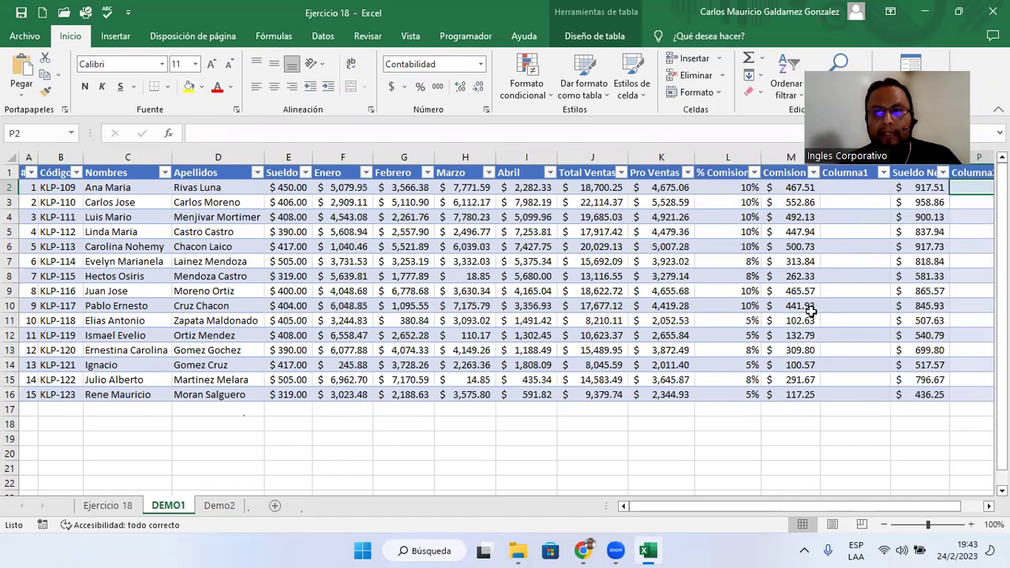
# Step: Add five new rows to the table, extending it down to row 21
pyautogui.click(989, 505)
pyautogui.click(988, 506)
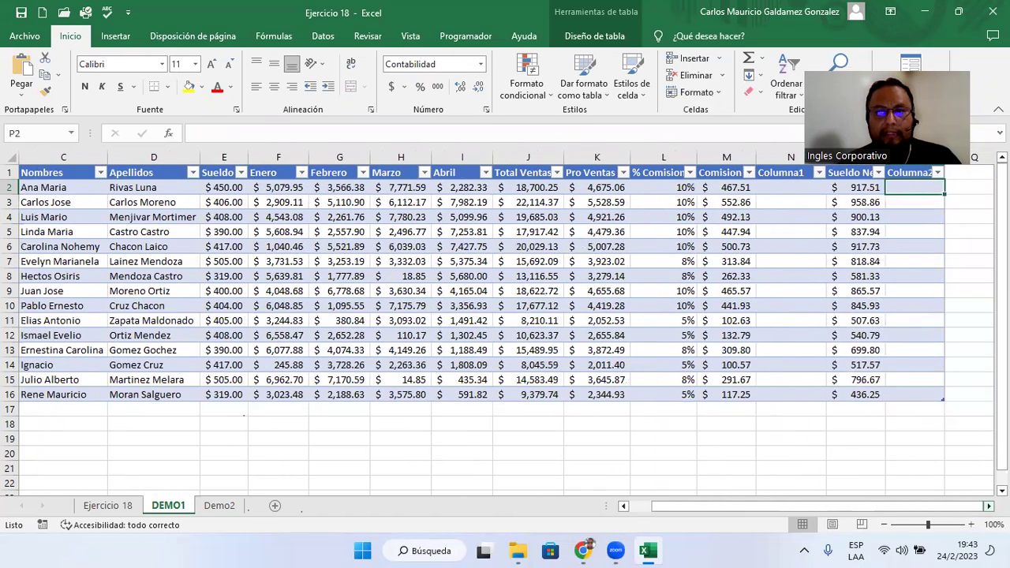
pyautogui.click(931, 391)
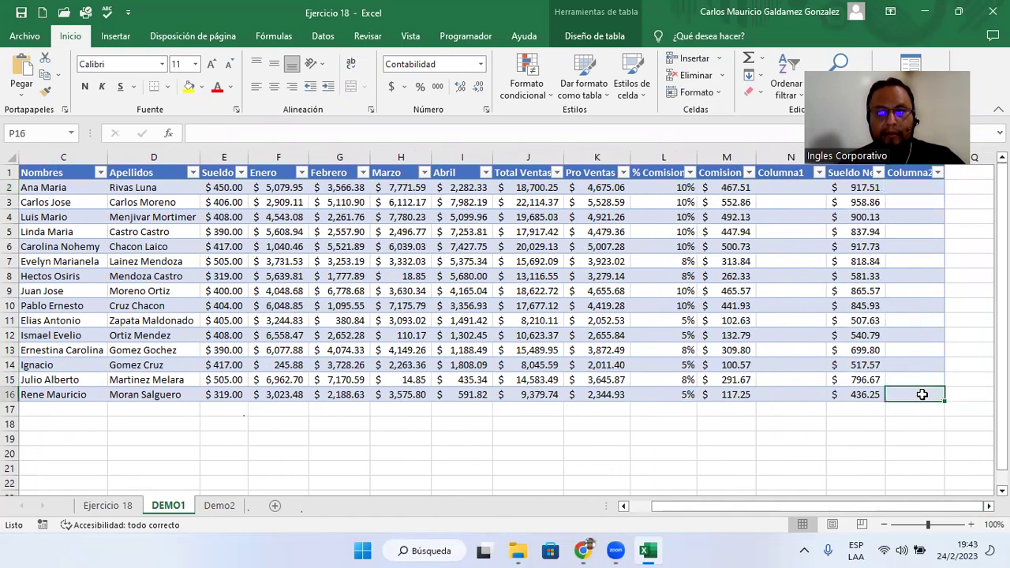
pyautogui.press('Tab')
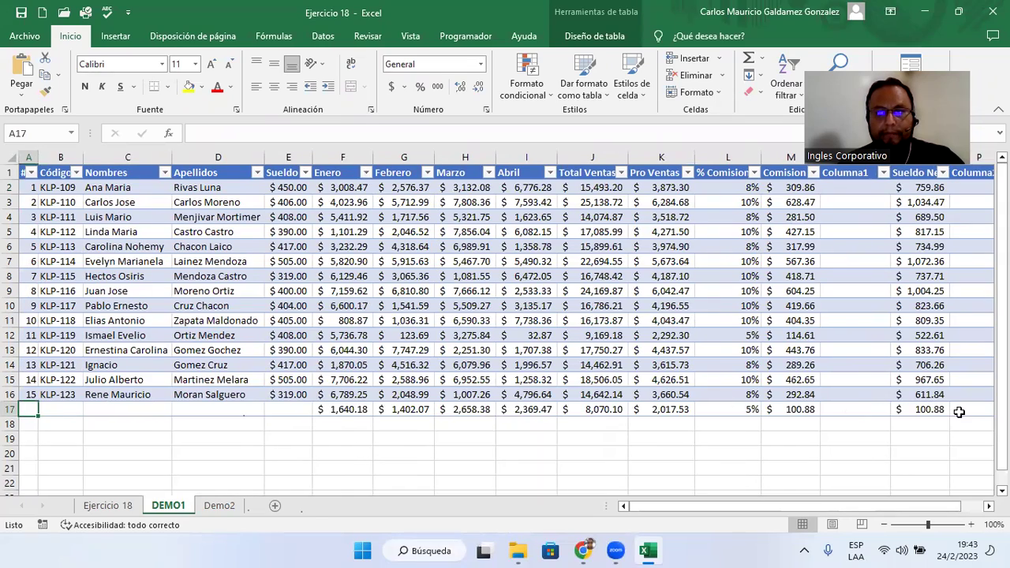
pyautogui.press('Tab')
pyautogui.press('Tab')
pyautogui.press('Tab')
pyautogui.click(958, 424)
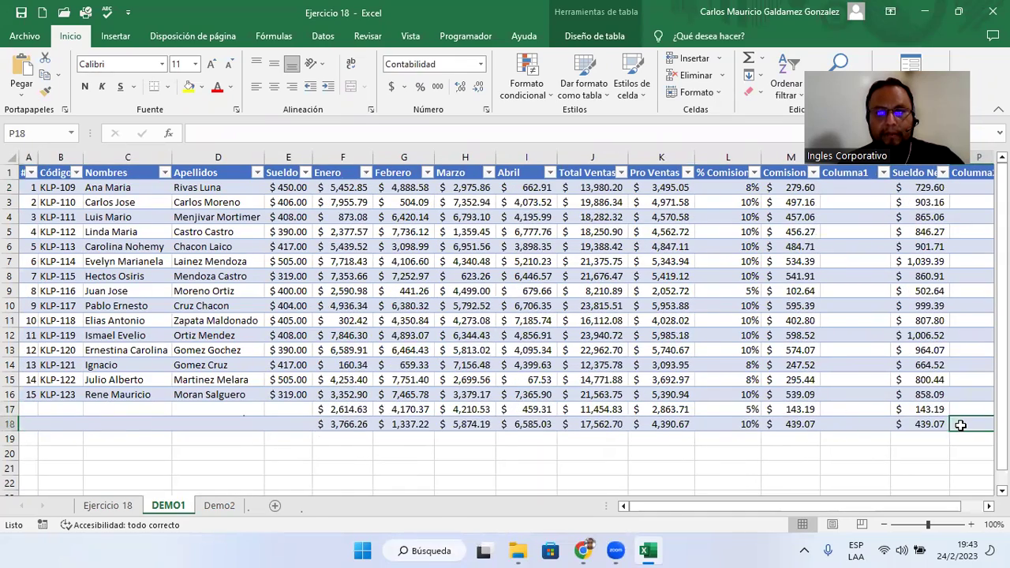
pyautogui.press('Tab')
pyautogui.click(964, 439)
pyautogui.press('Tab')
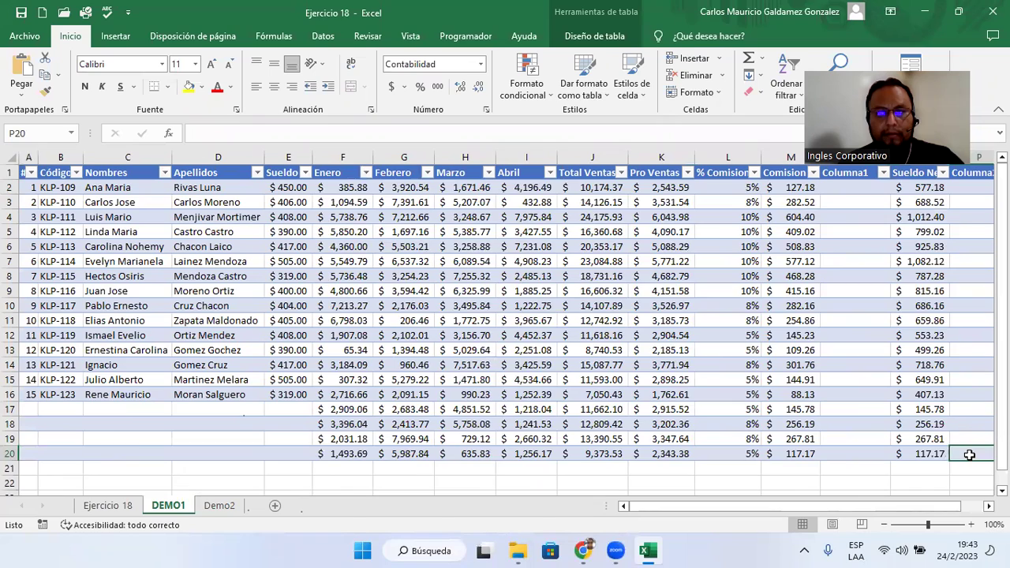
pyautogui.click(968, 454)
pyautogui.press('Tab')
# Step: Continue the # column series to number the new rows 16 to 20
pyautogui.click(35, 406)
pyautogui.moveTo(32, 379); pyautogui.dragTo(36, 469)
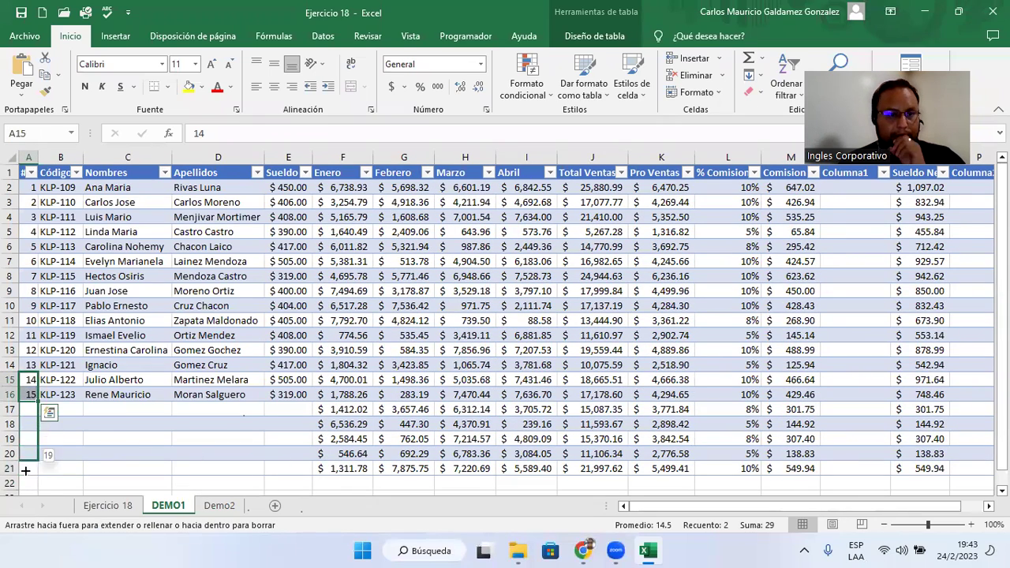
pyautogui.click(142, 448)
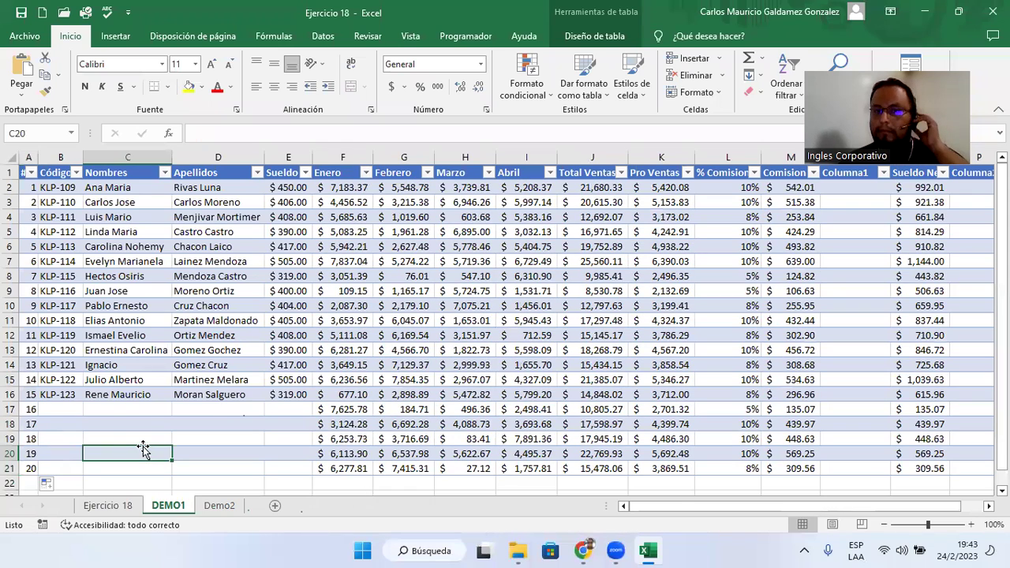
# Step: Fill the employee code series down to row 21, ending at KLP-128
pyautogui.moveTo(62, 380); pyautogui.dragTo(65, 478)
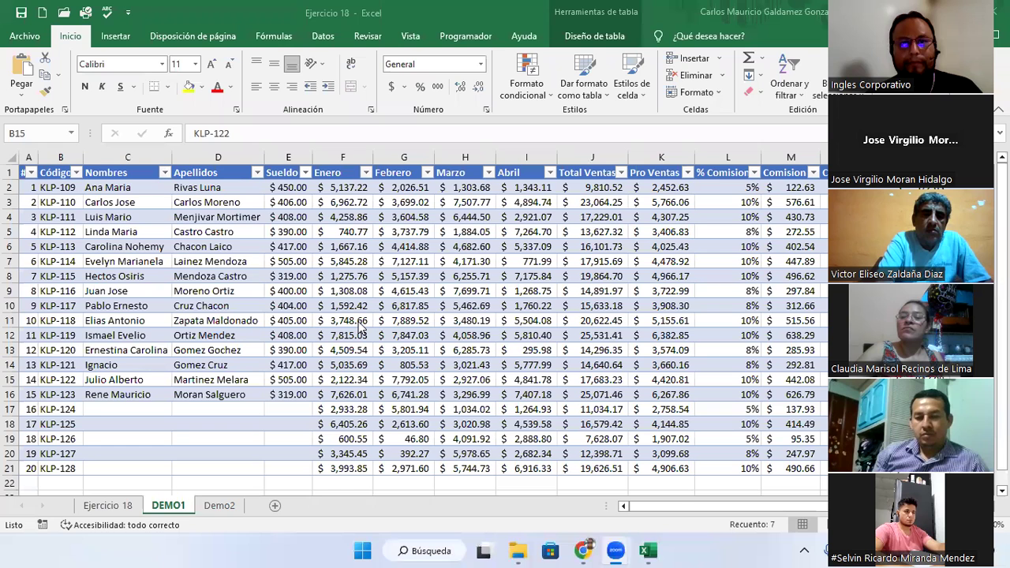
pyautogui.click(204, 305)
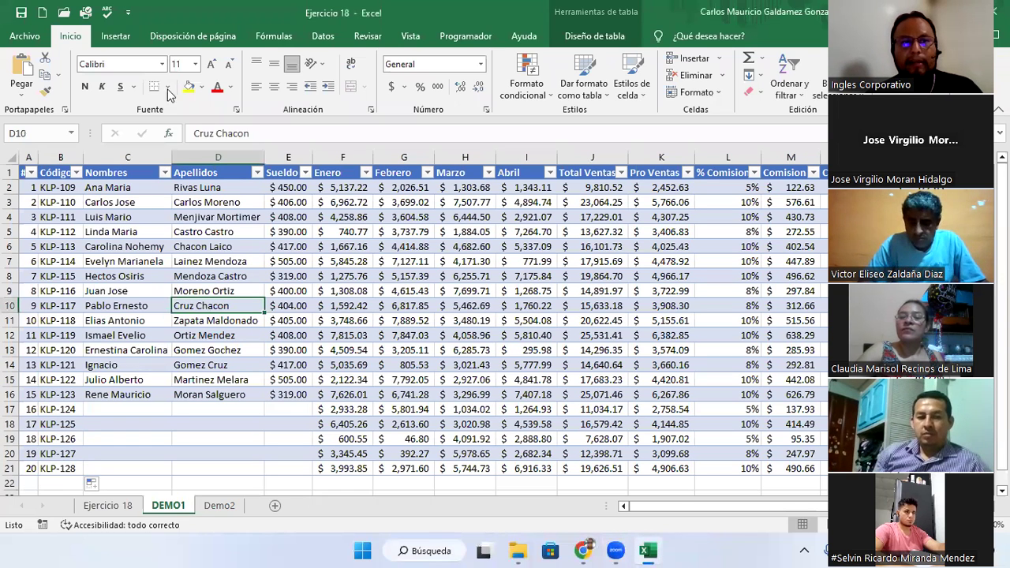
pyautogui.click(108, 41)
pyautogui.click(201, 276)
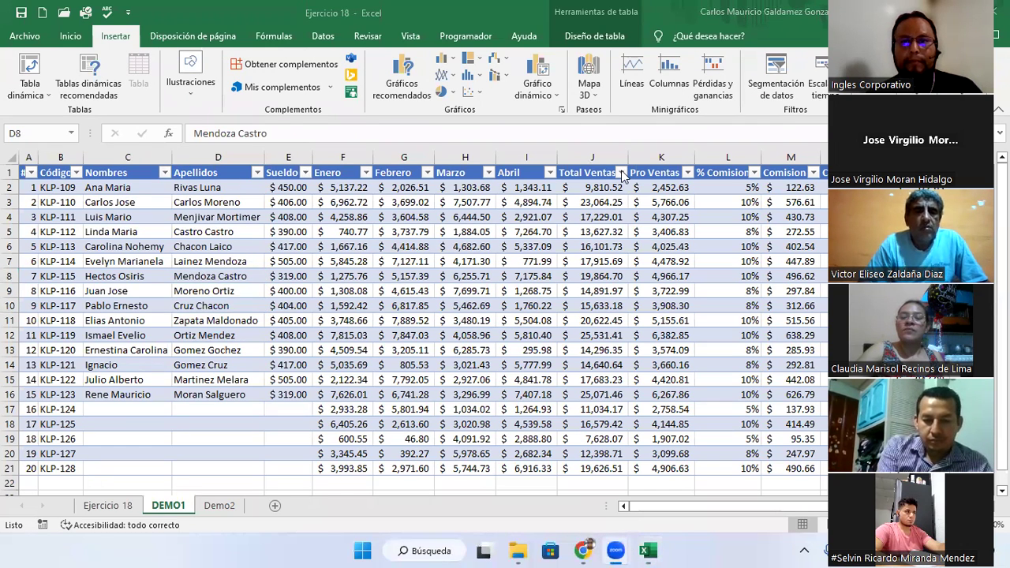
pyautogui.click(31, 409)
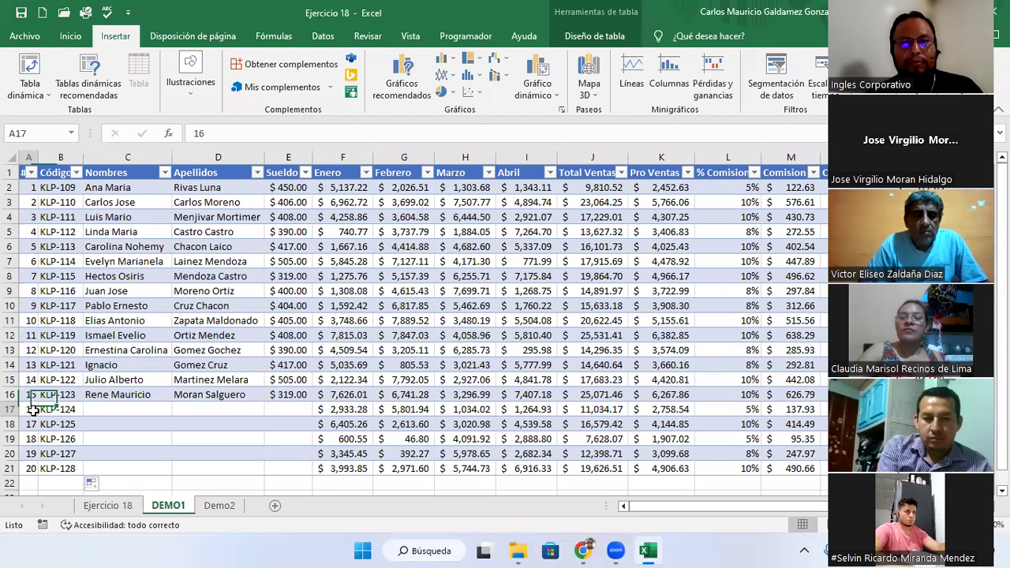
pyautogui.click(71, 35)
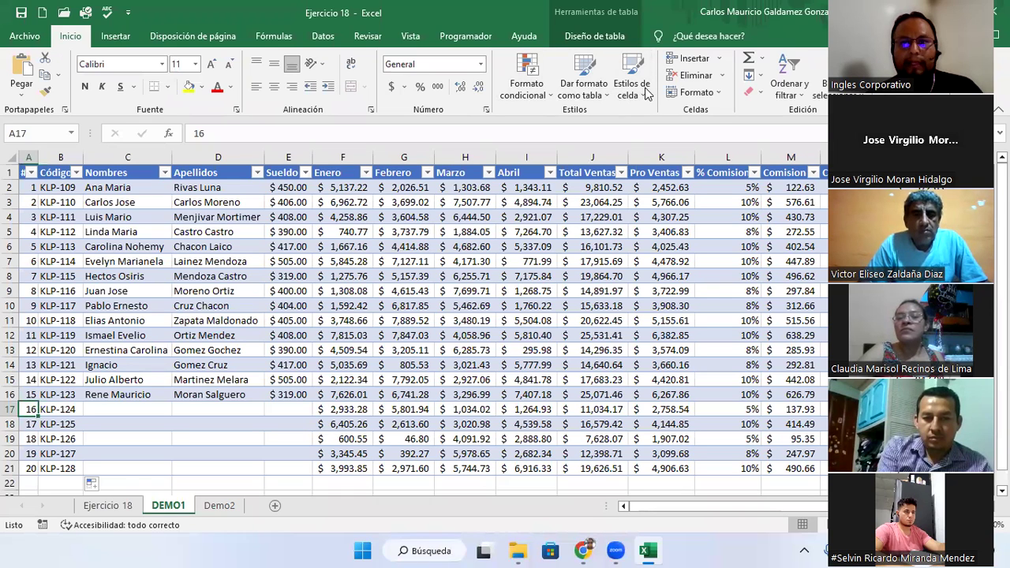
pyautogui.click(719, 60)
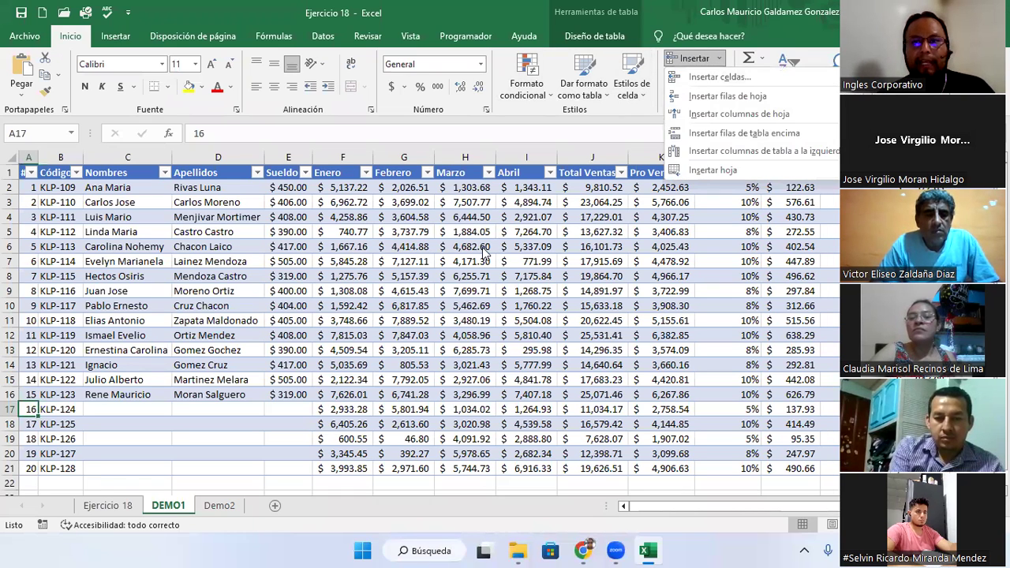
pyautogui.press('Escape')
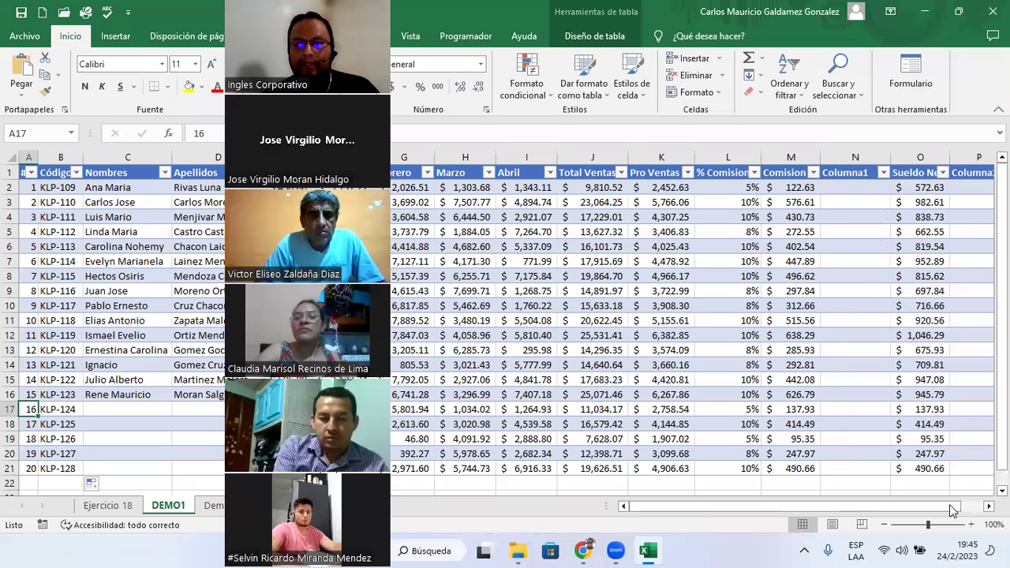
pyautogui.hscroll(1, 895, 187)
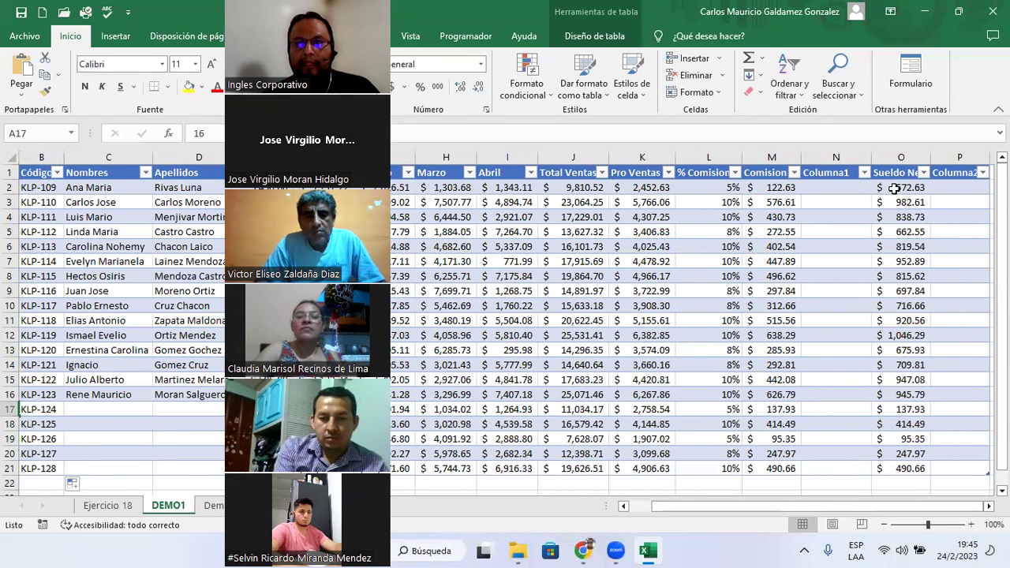
pyautogui.click(893, 188)
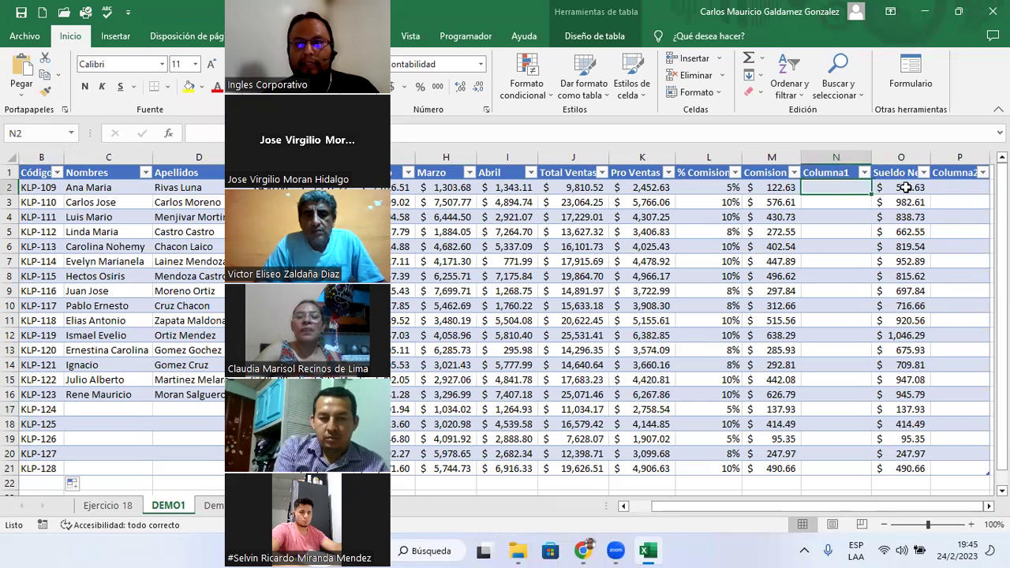
pyautogui.click(951, 186)
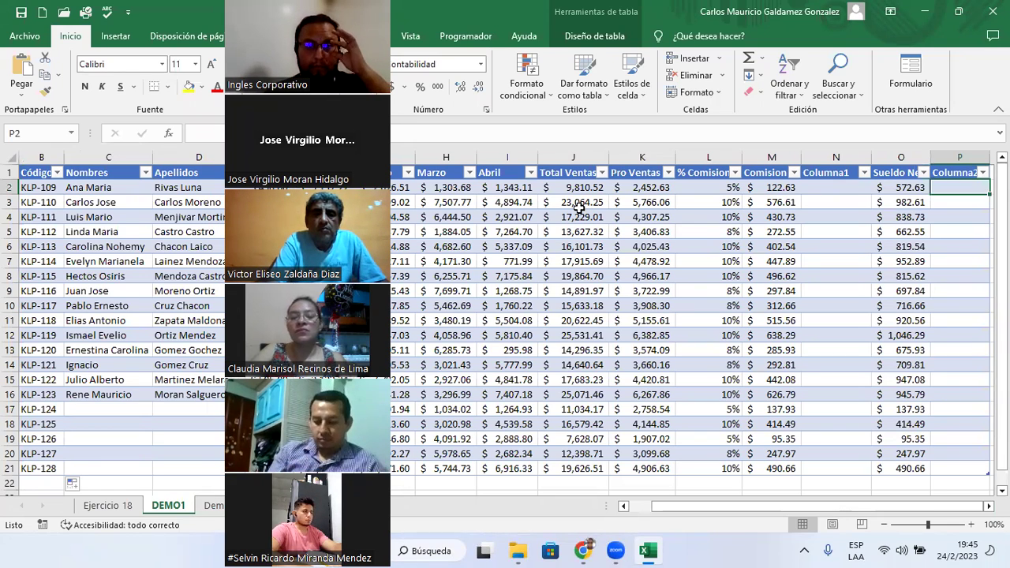
pyautogui.click(899, 550)
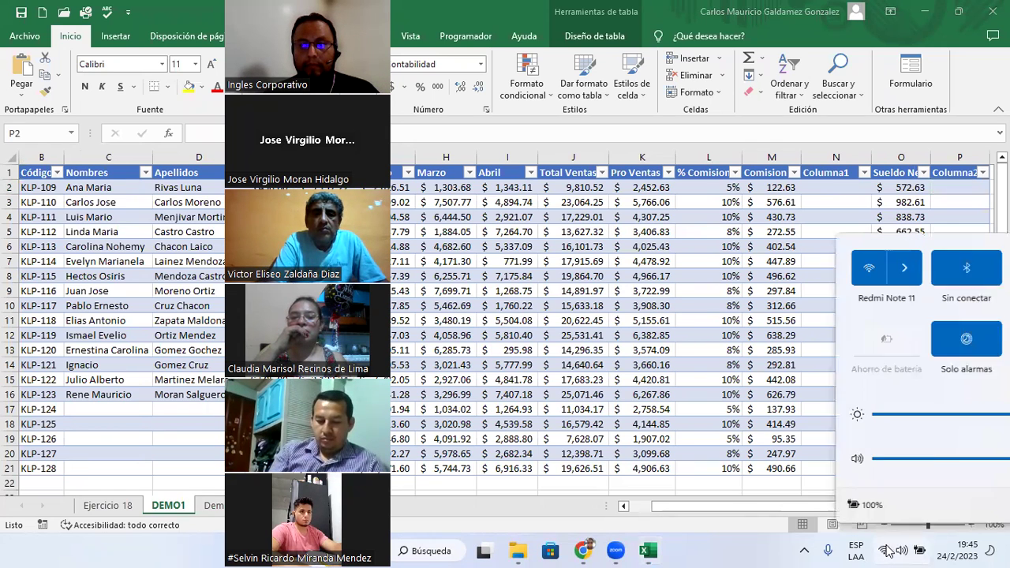
pyautogui.click(804, 273)
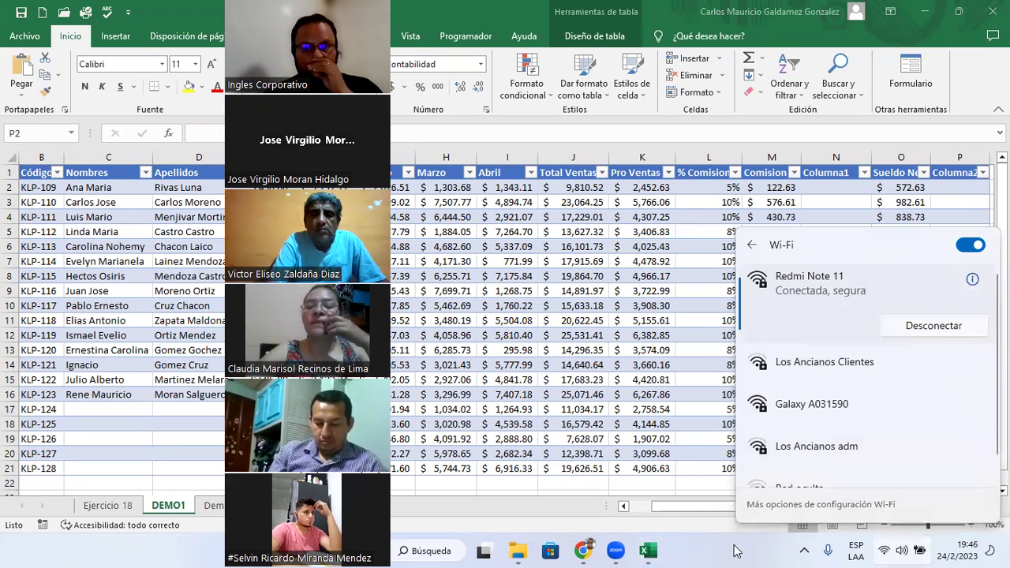
pyautogui.click(577, 196)
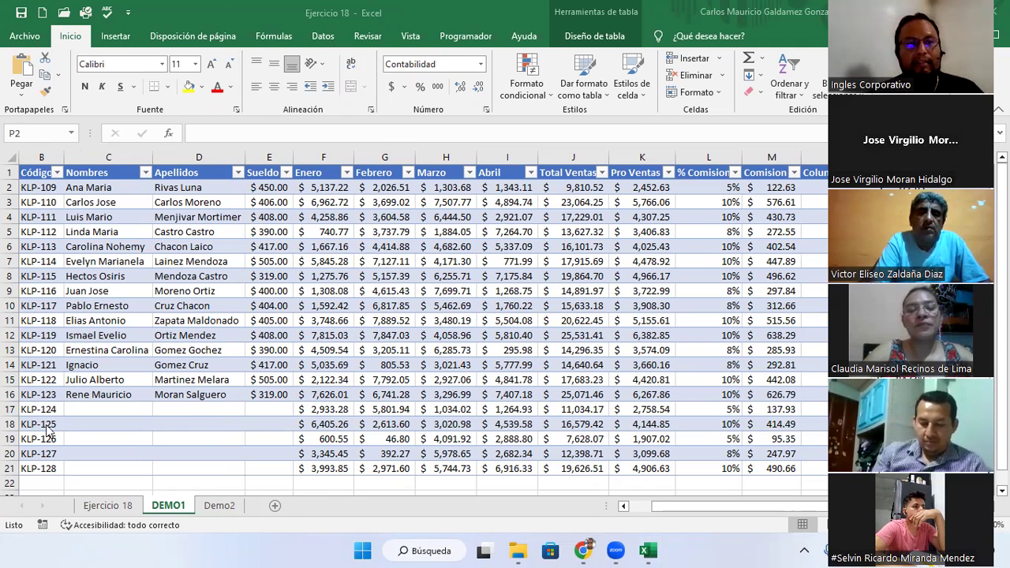
pyautogui.moveTo(43, 408); pyautogui.dragTo(44, 467)
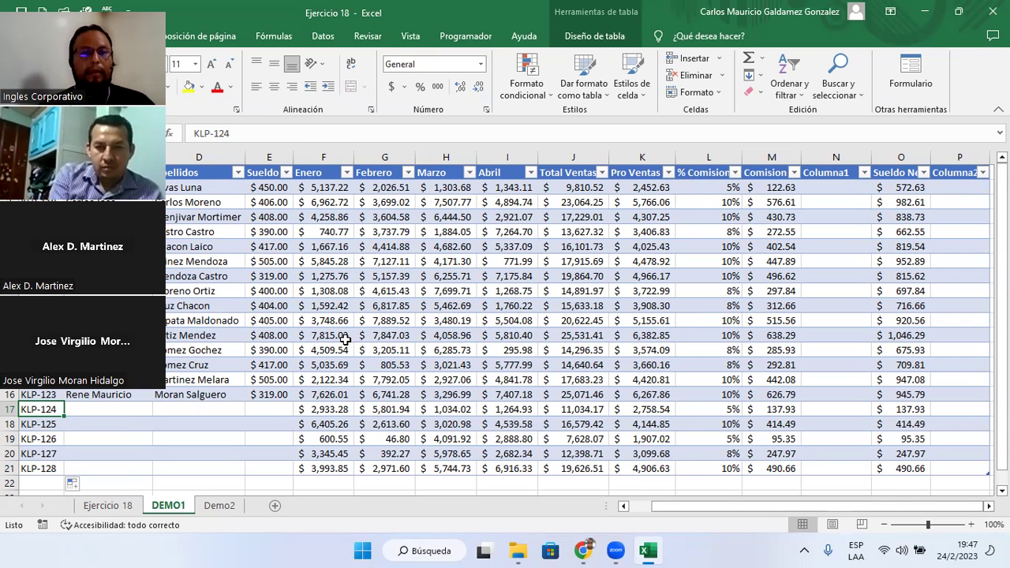
pyautogui.click(444, 363)
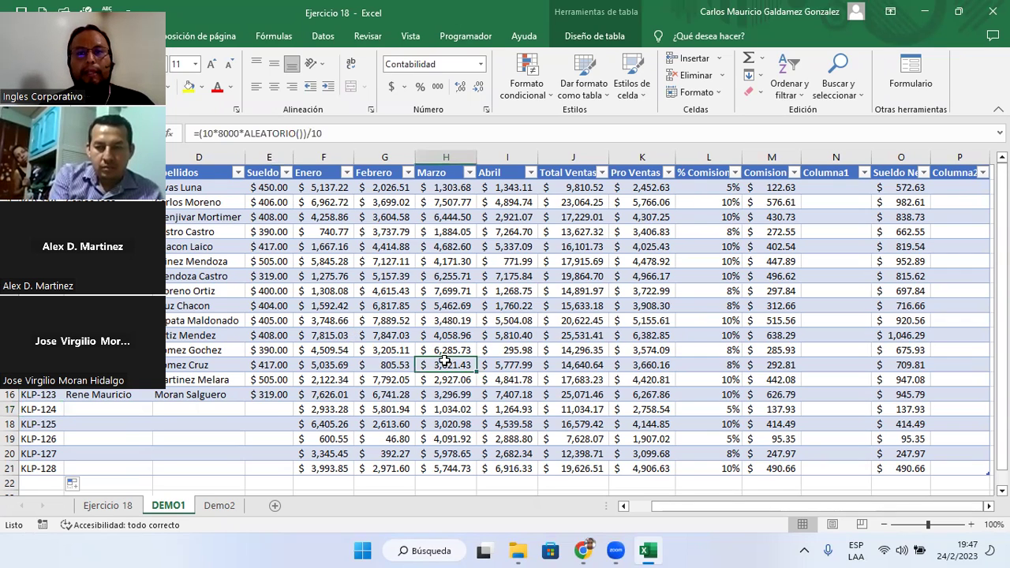
pyautogui.click(716, 59)
pyautogui.click(718, 60)
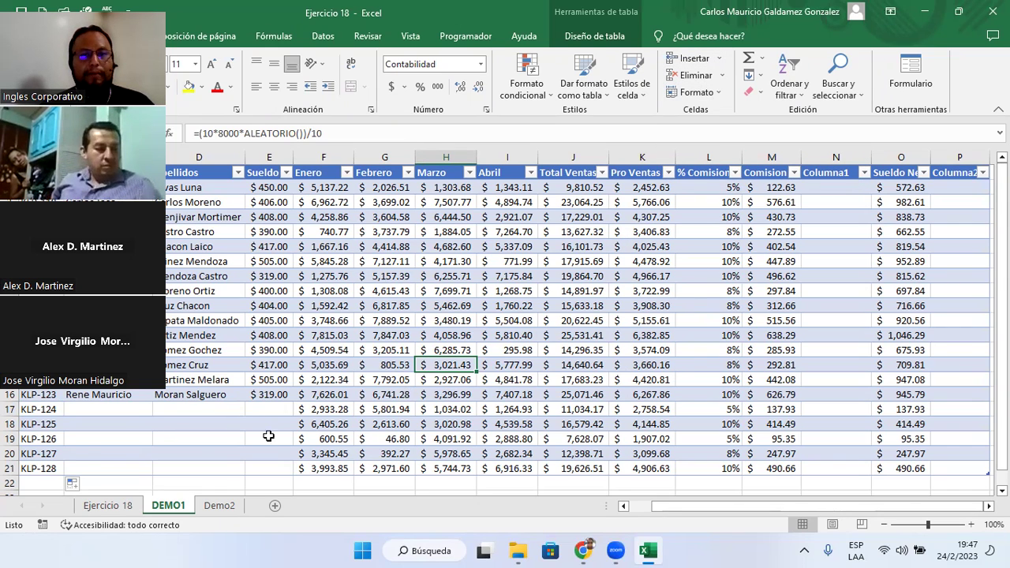
pyautogui.click(267, 412)
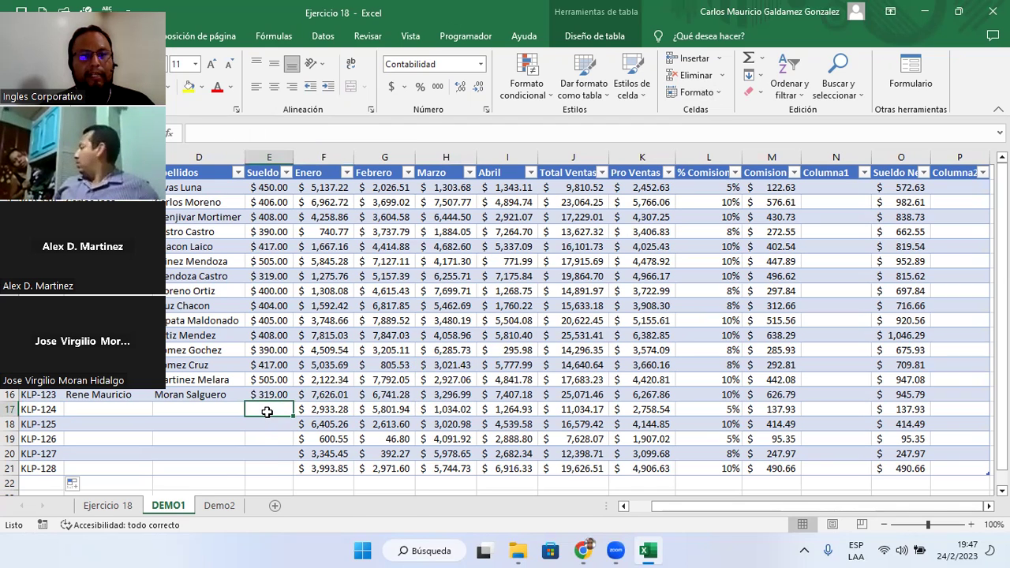
pyautogui.rightClick(267, 412)
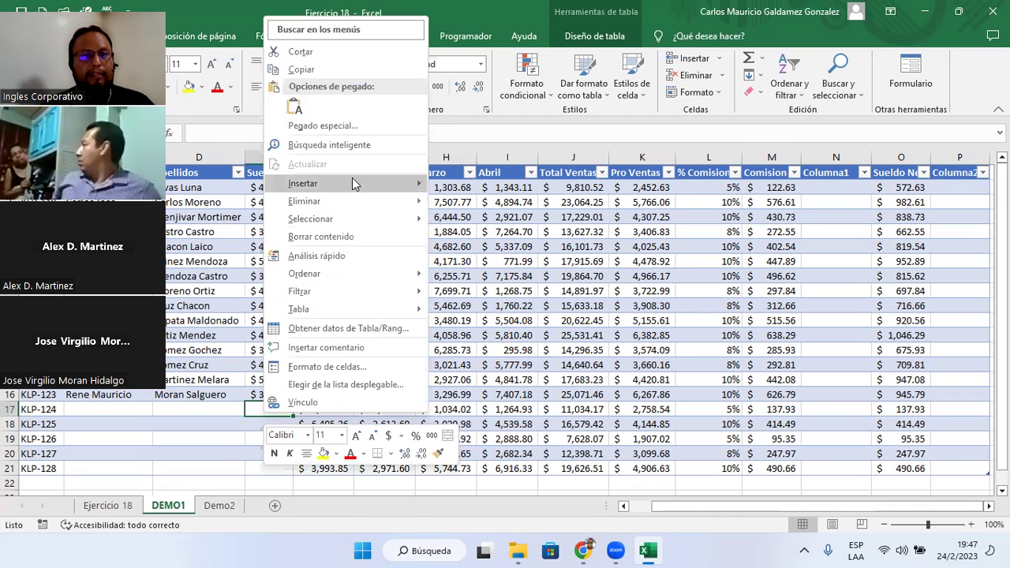
pyautogui.moveTo(368, 183)
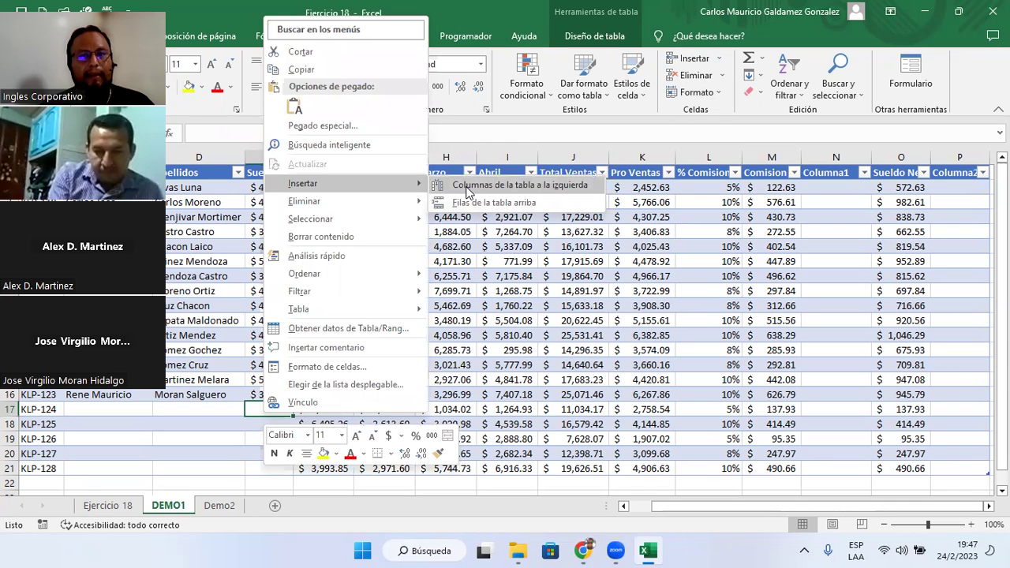
pyautogui.click(466, 186)
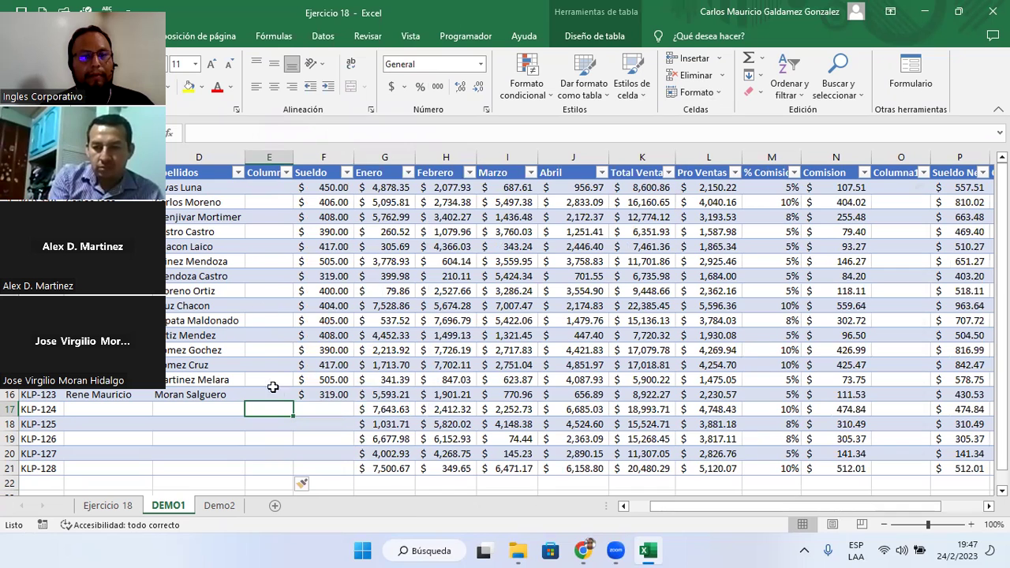
pyautogui.hotkey('ctrl', 'z')
pyautogui.rightClick(266, 442)
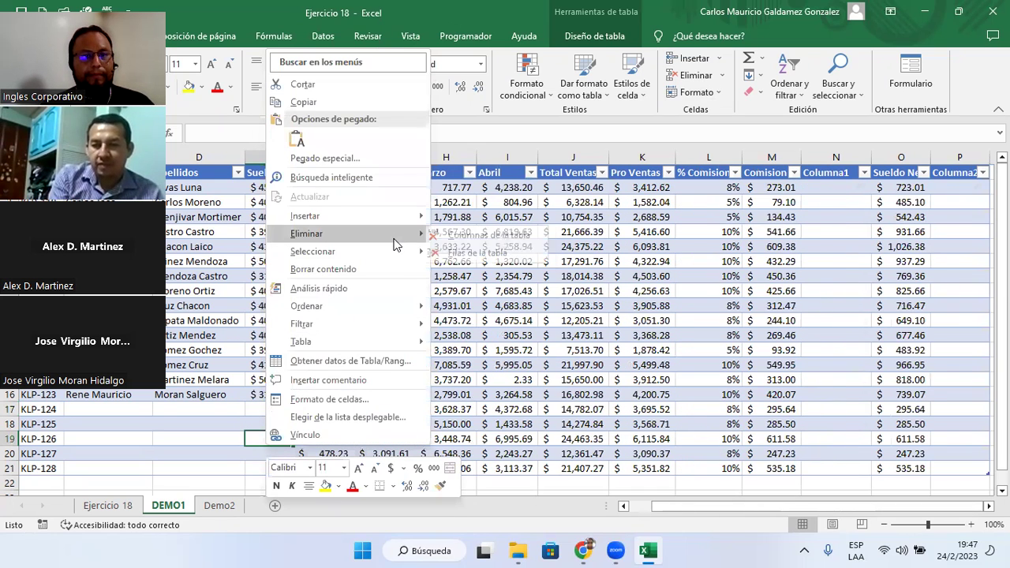
pyautogui.moveTo(399, 218)
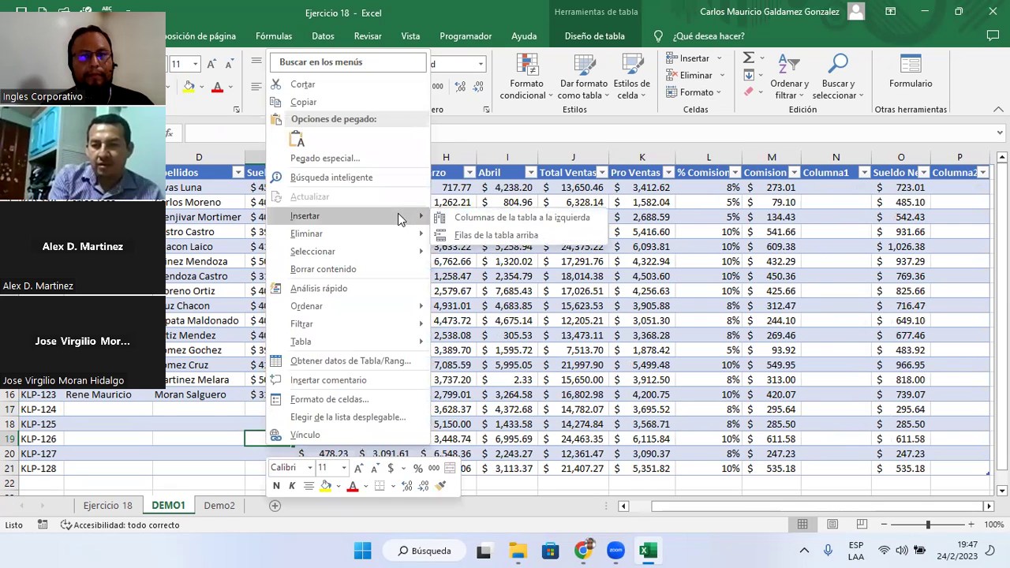
pyautogui.click(484, 236)
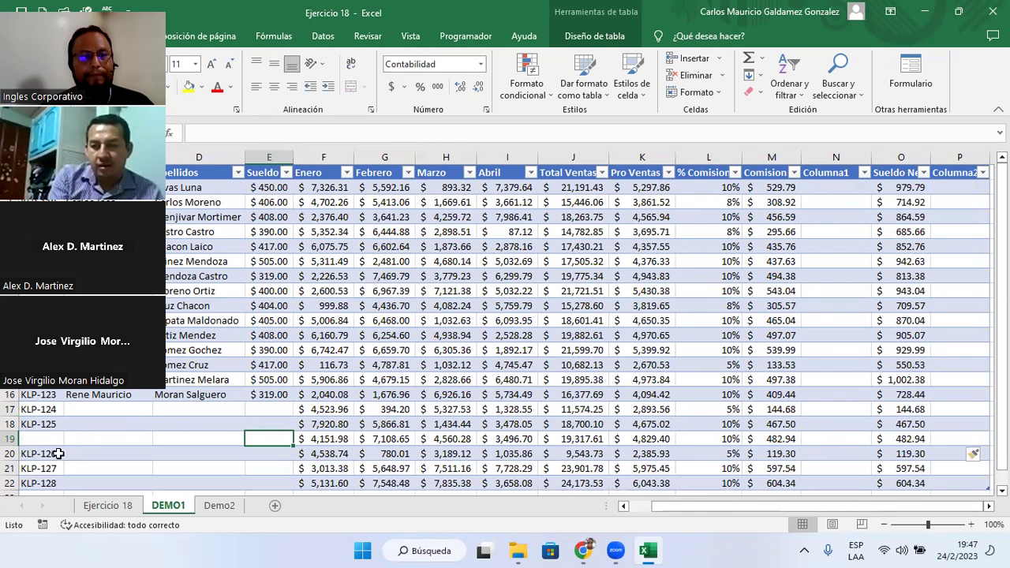
pyautogui.hotkey('ctrl', 'z')
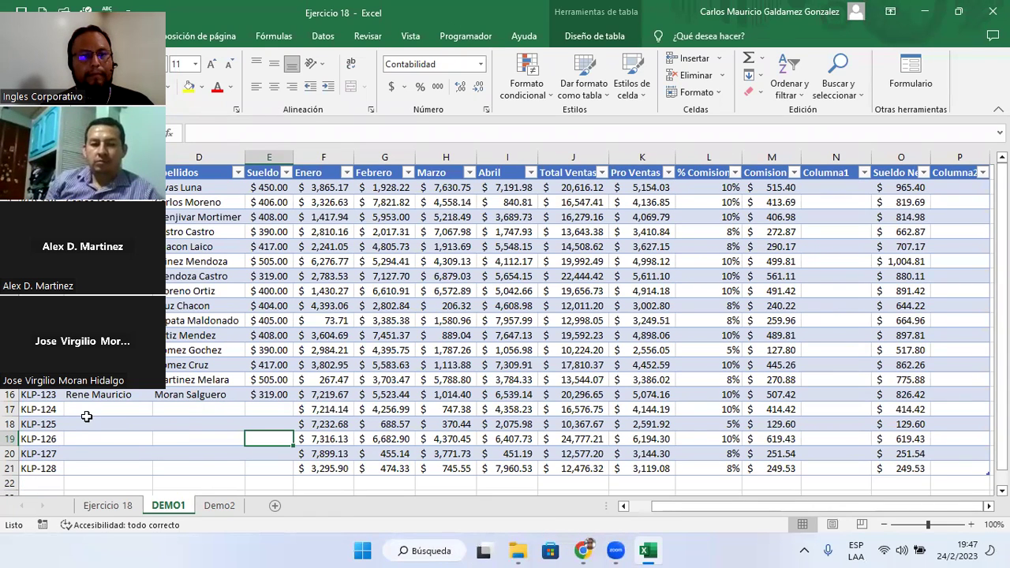
pyautogui.click(328, 347)
pyautogui.click(308, 320)
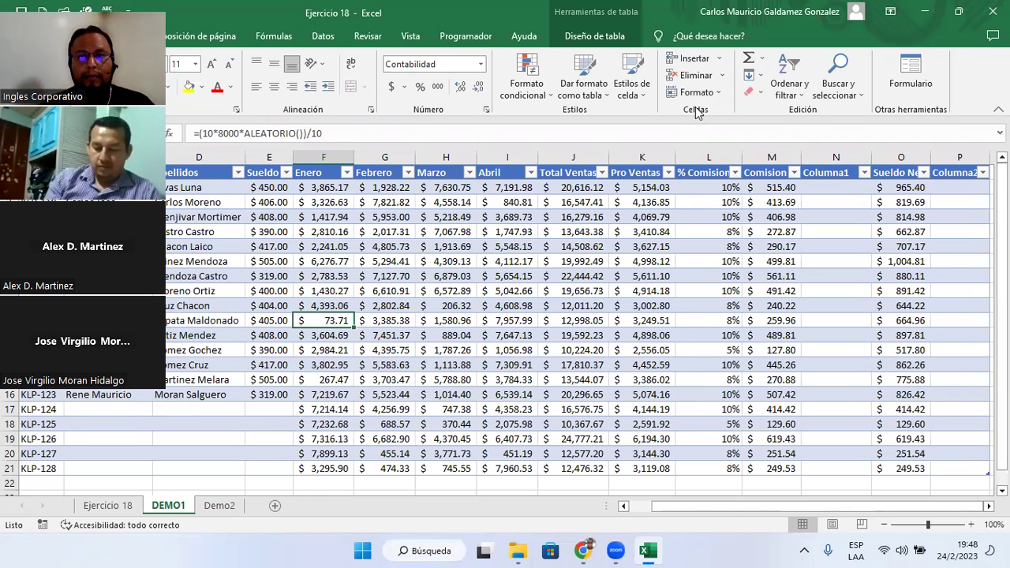
pyautogui.click(716, 62)
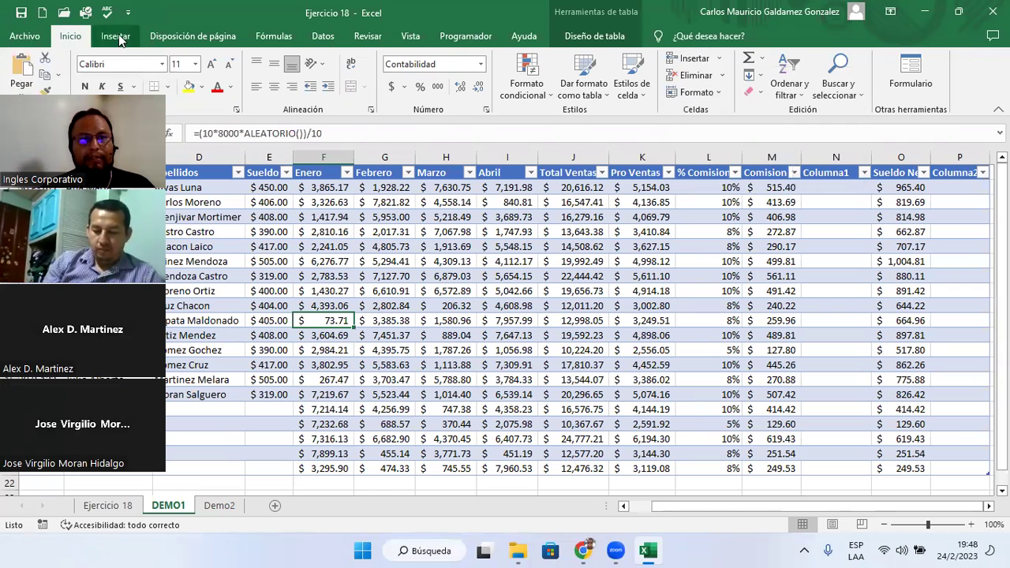
pyautogui.click(115, 36)
pyautogui.click(64, 36)
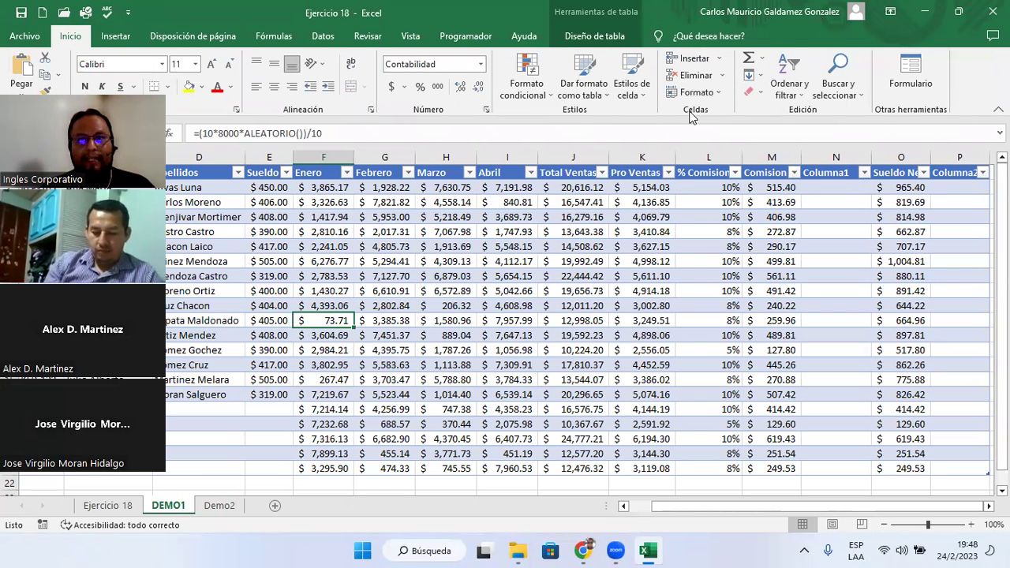
pyautogui.click(718, 61)
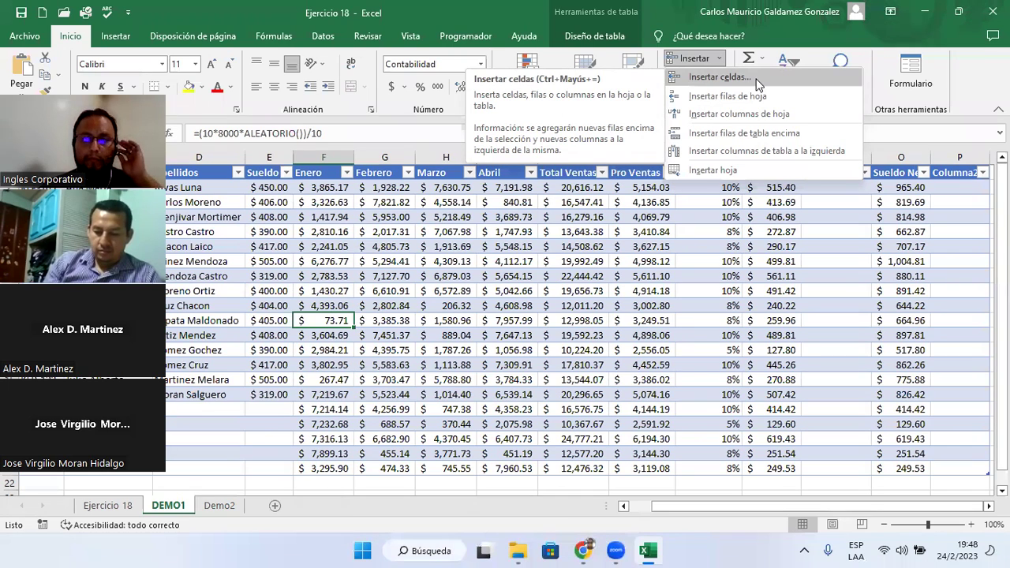
pyautogui.click(266, 421)
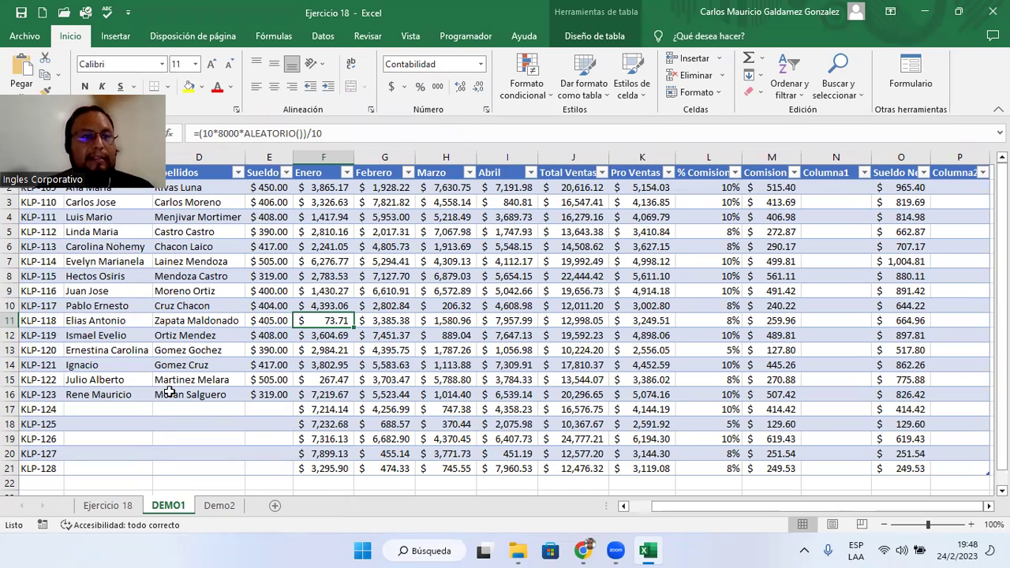
pyautogui.click(93, 407)
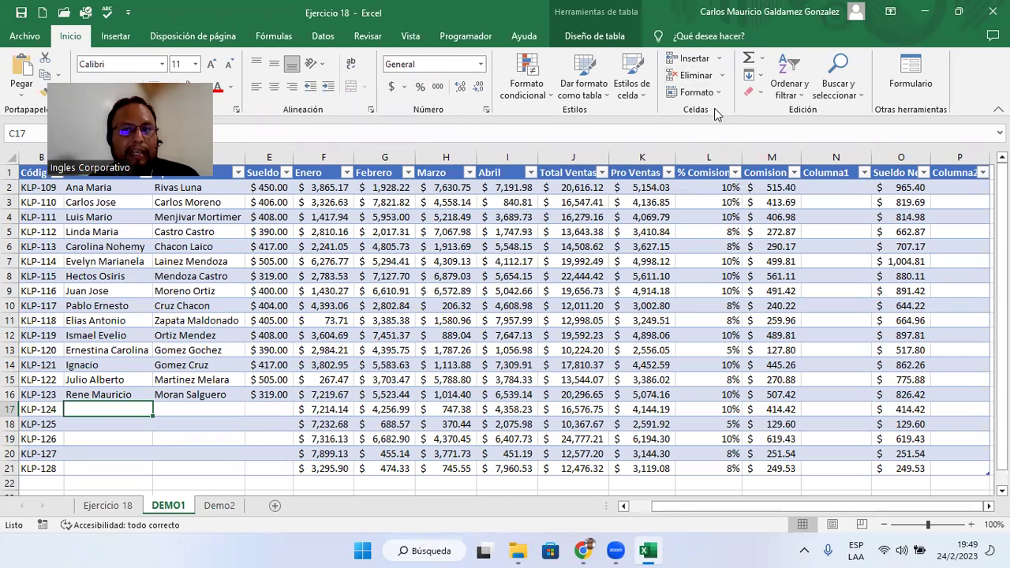
pyautogui.click(721, 75)
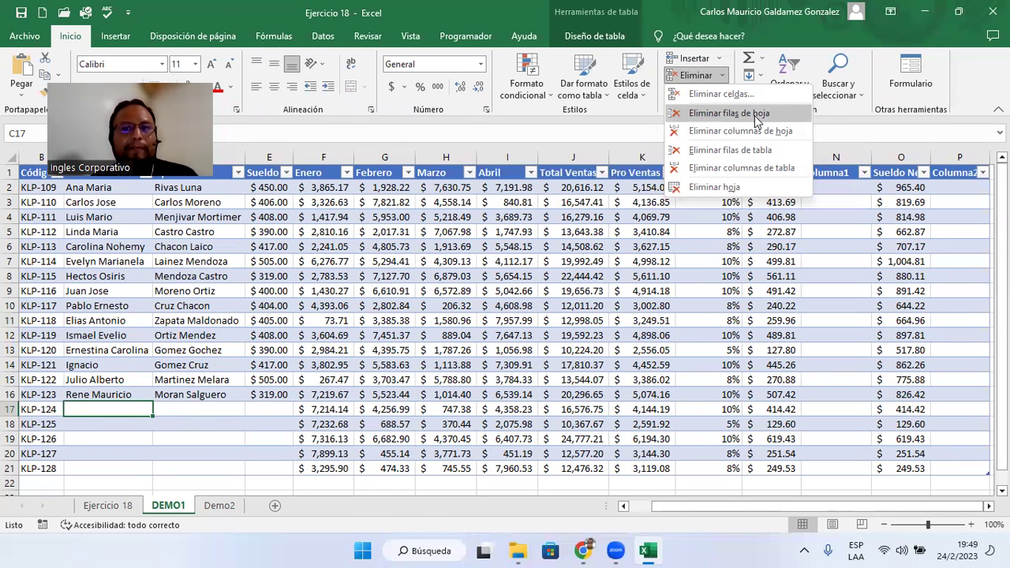
pyautogui.click(754, 115)
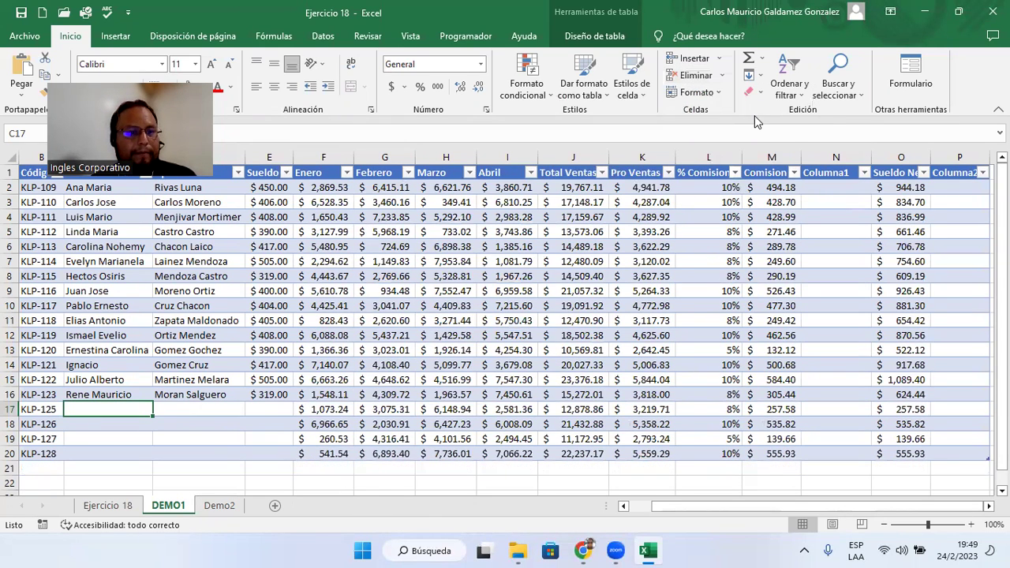
pyautogui.click(49, 411)
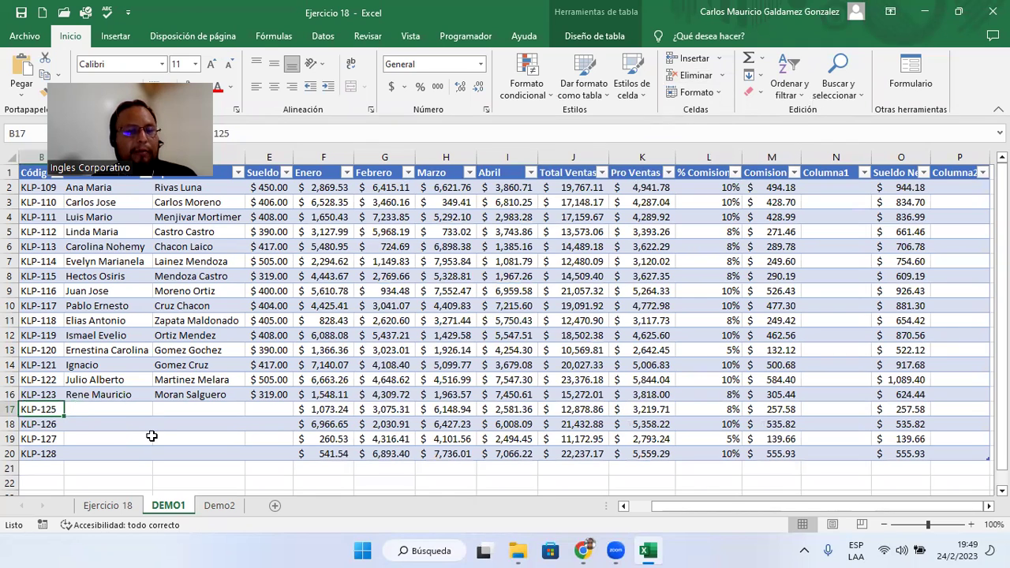
pyautogui.click(10, 410)
pyautogui.moveTo(10, 418); pyautogui.dragTo(57, 424)
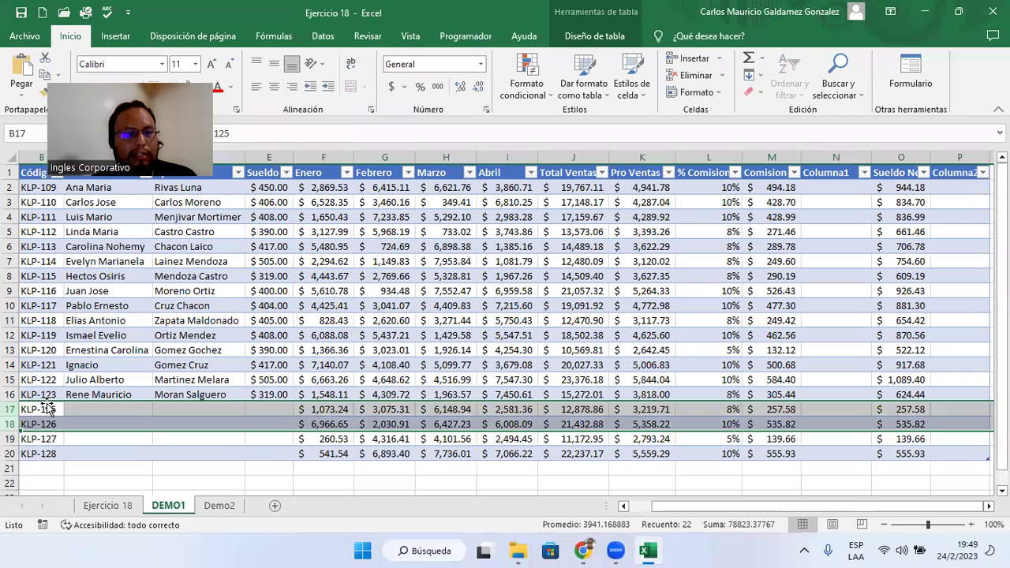
pyautogui.click(721, 77)
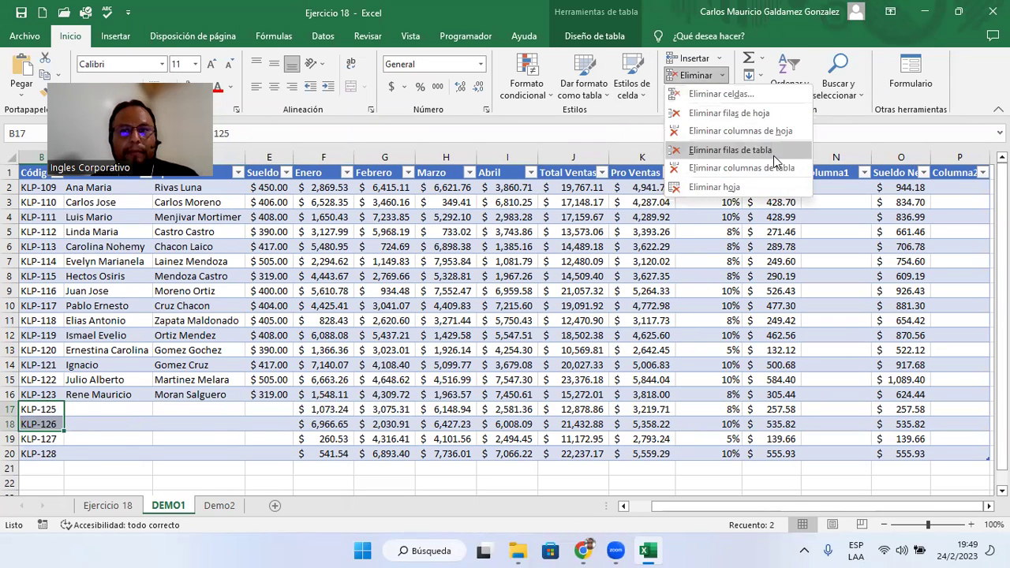
pyautogui.click(721, 150)
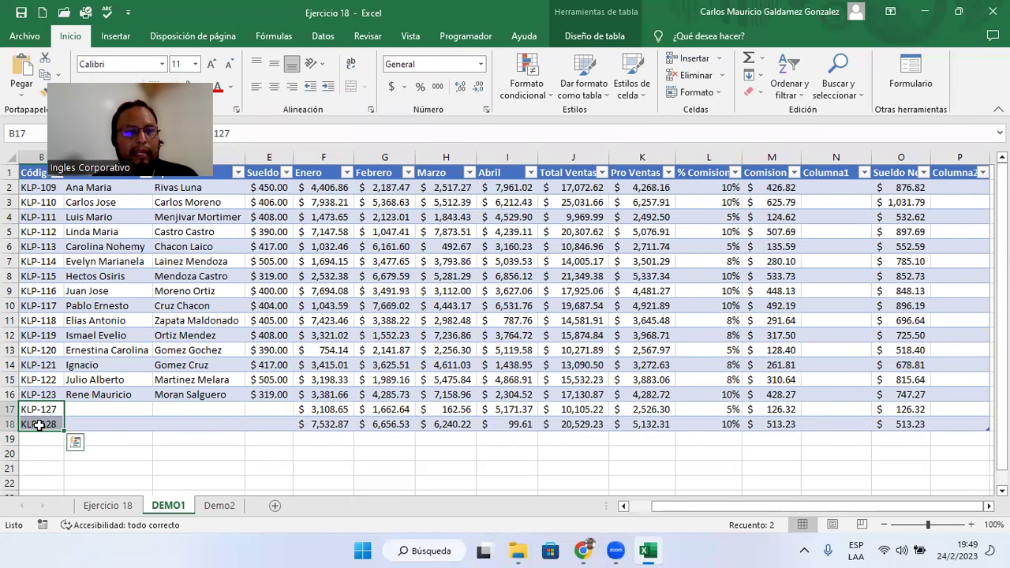
pyautogui.click(38, 425)
pyautogui.rightClick(111, 425)
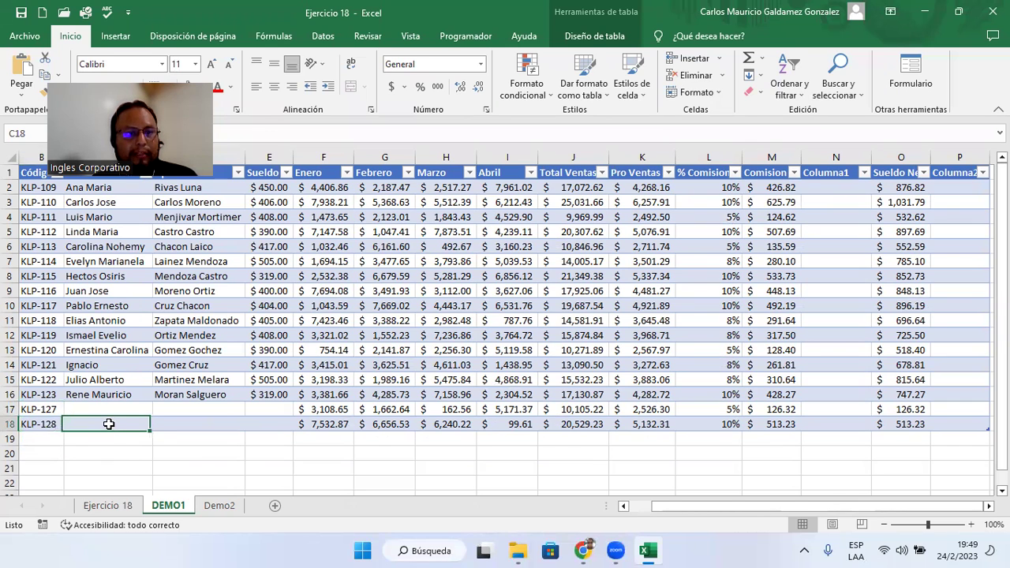
pyautogui.moveTo(237, 213)
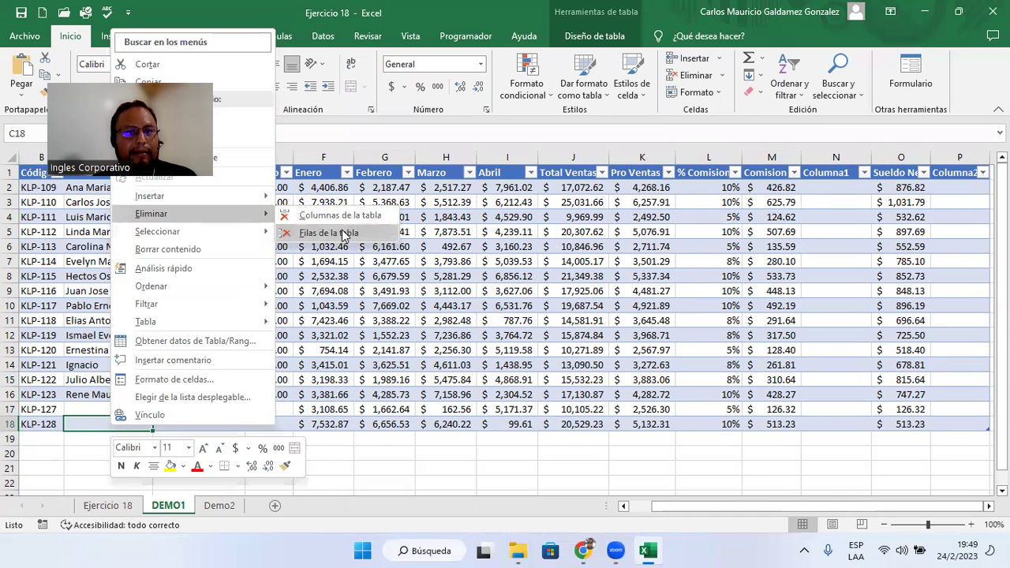
pyautogui.click(328, 232)
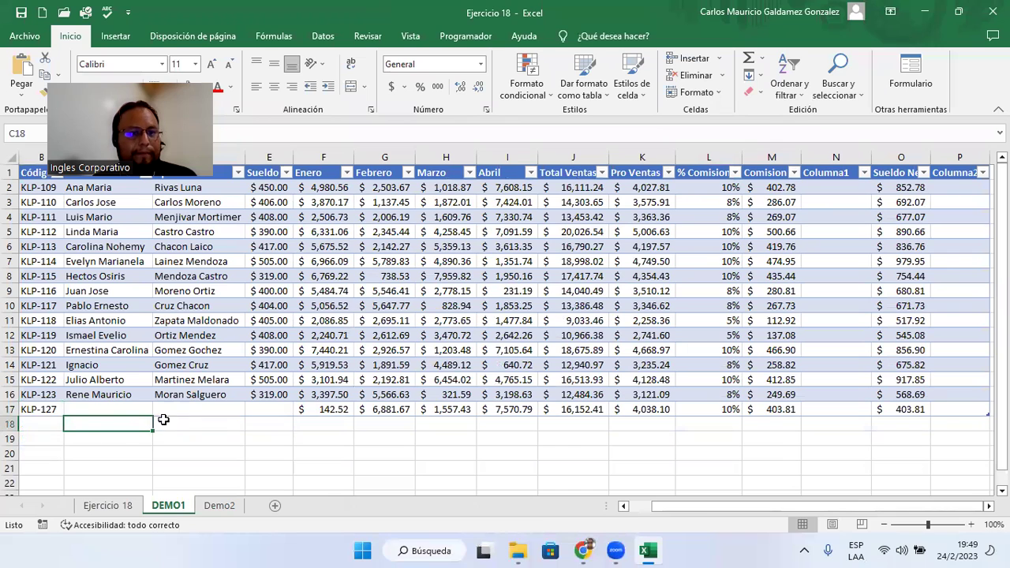
pyautogui.rightClick(103, 410)
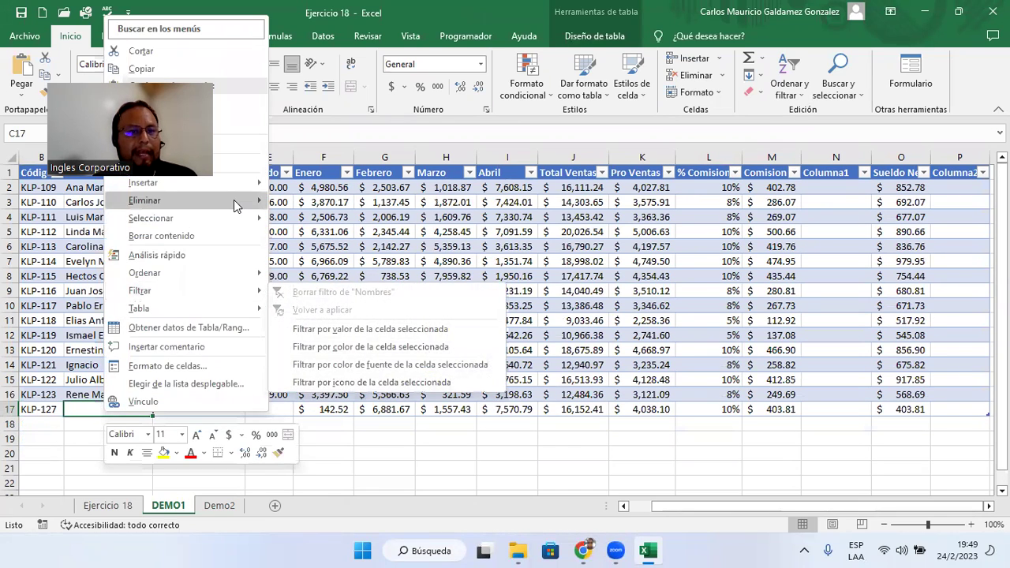
pyautogui.moveTo(233, 200)
pyautogui.click(323, 220)
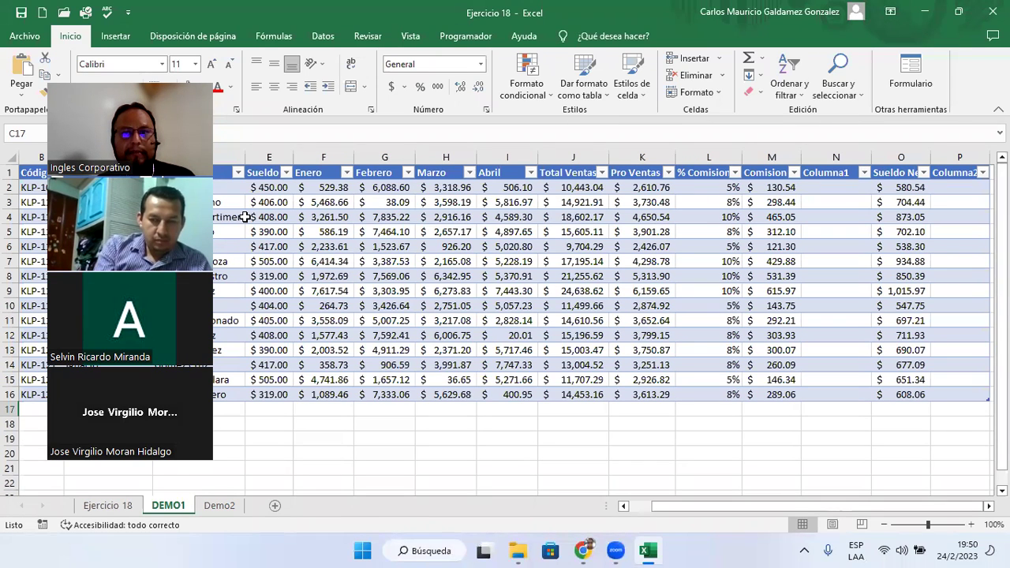
pyautogui.click(430, 290)
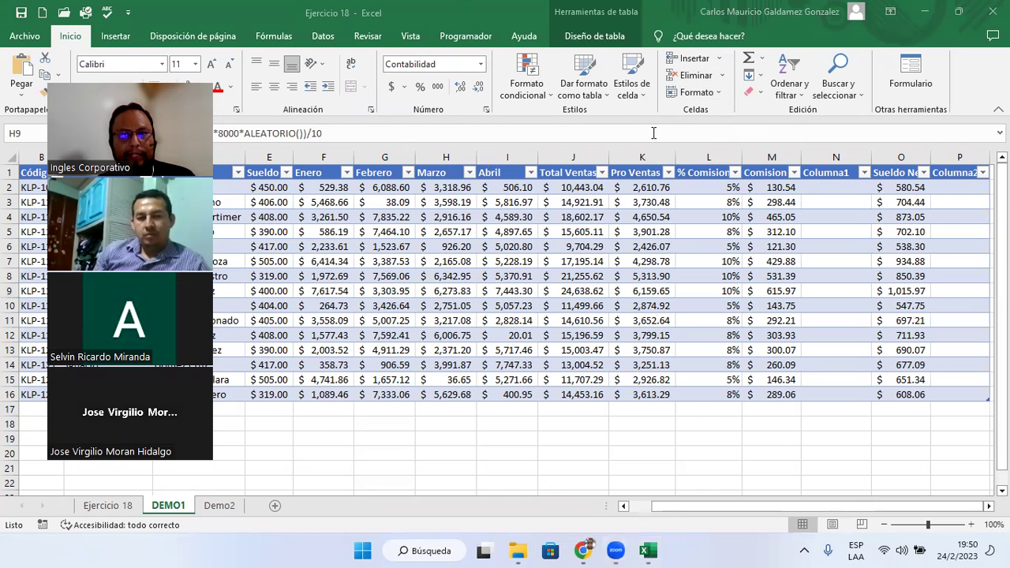
pyautogui.click(836, 353)
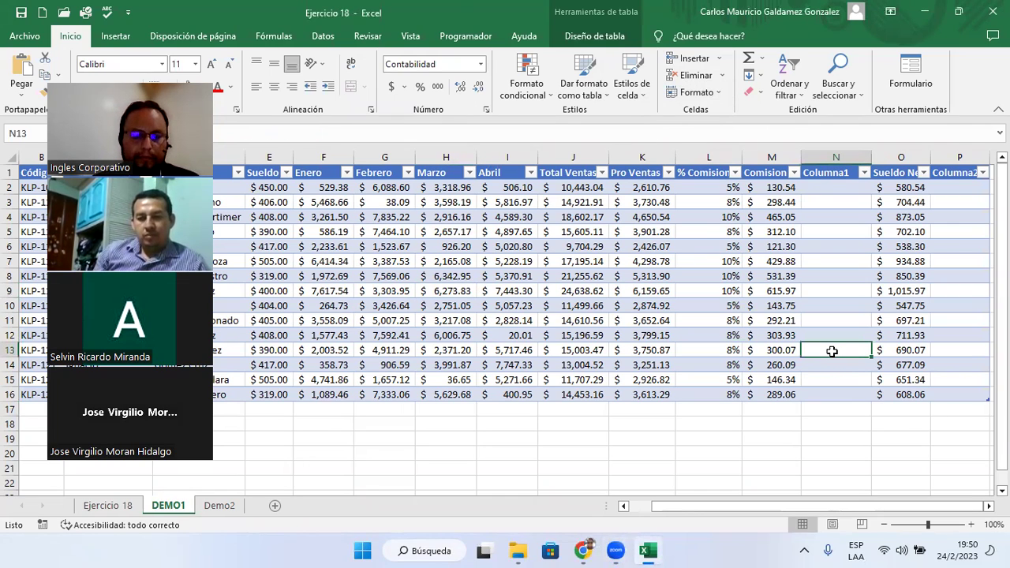
pyautogui.hotkey('ctrl', 'space')
pyautogui.hotkey('ctrl', '-')
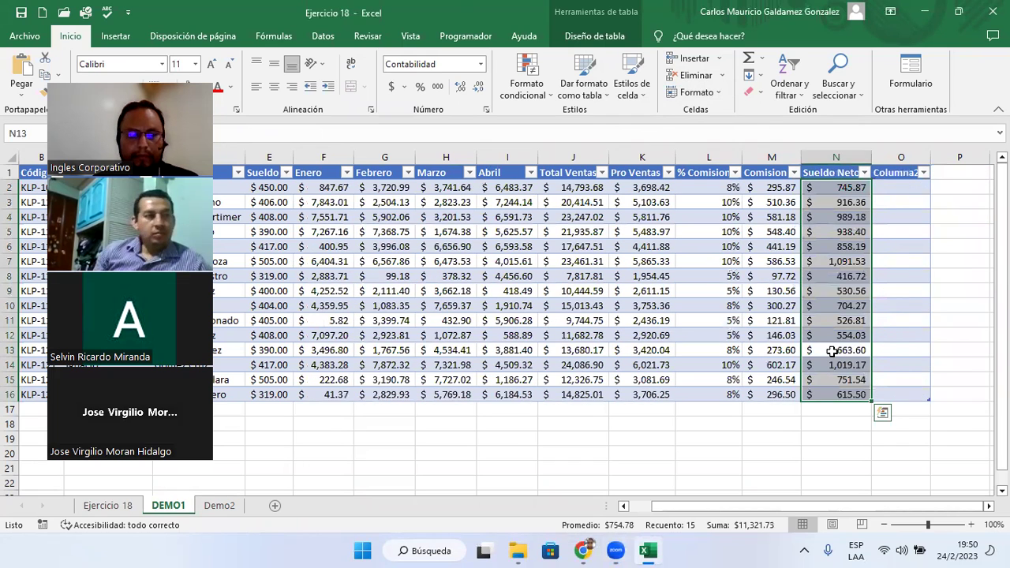
pyautogui.hotkey('ctrl', 'z')
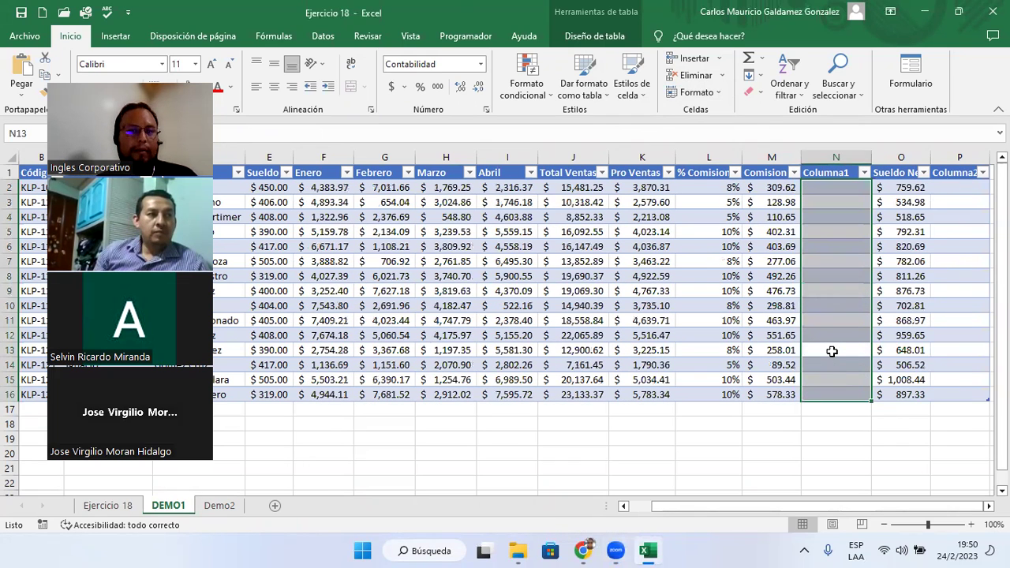
pyautogui.click(827, 352)
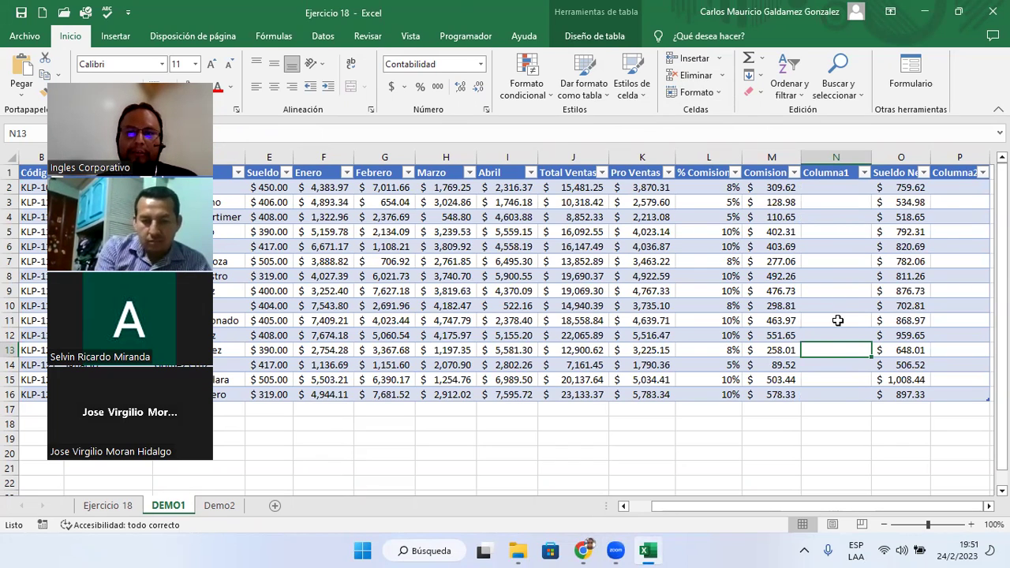
# Step: Delete the empty Columna1 table column in front of Sueldo Neto
pyautogui.click(825, 322)
pyautogui.click(826, 229)
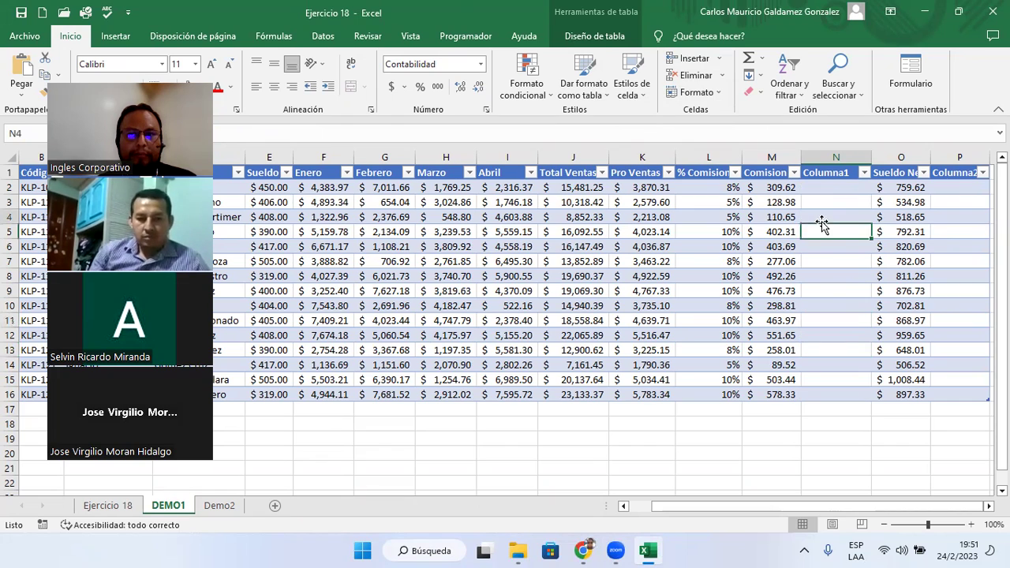
pyautogui.click(830, 289)
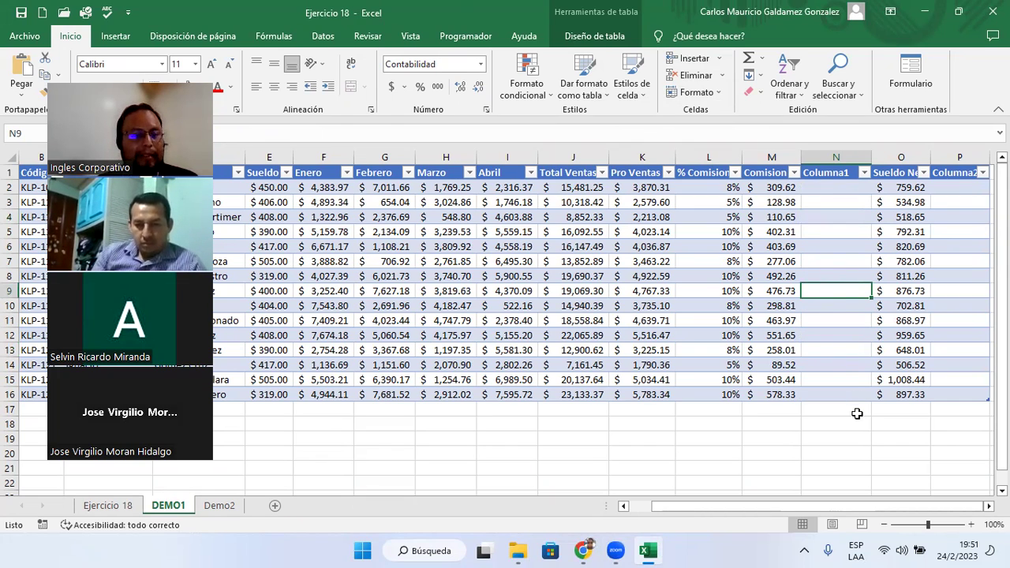
pyautogui.hotkey('ctrl', 'space')
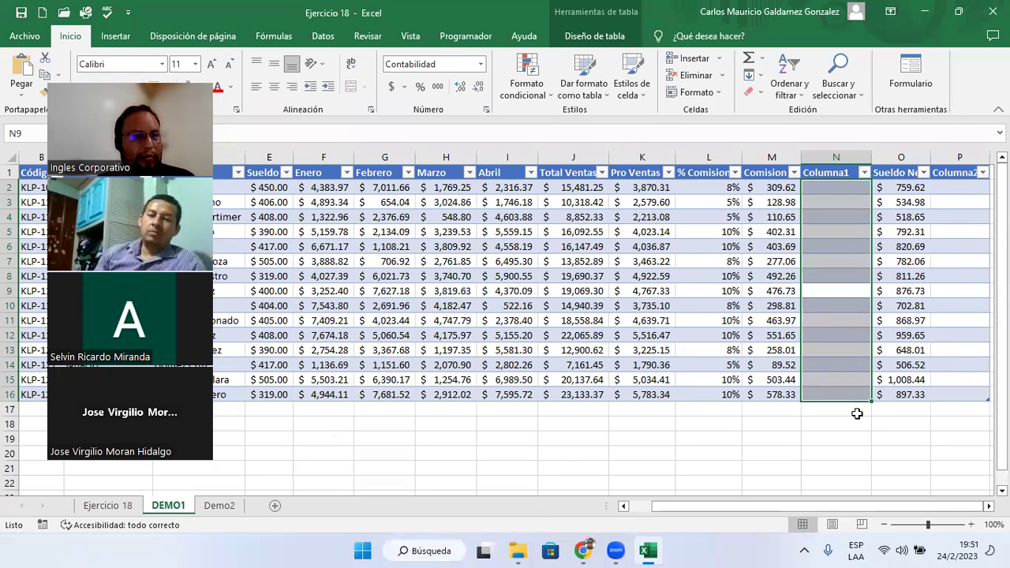
pyautogui.hotkey('ctrl', '-')
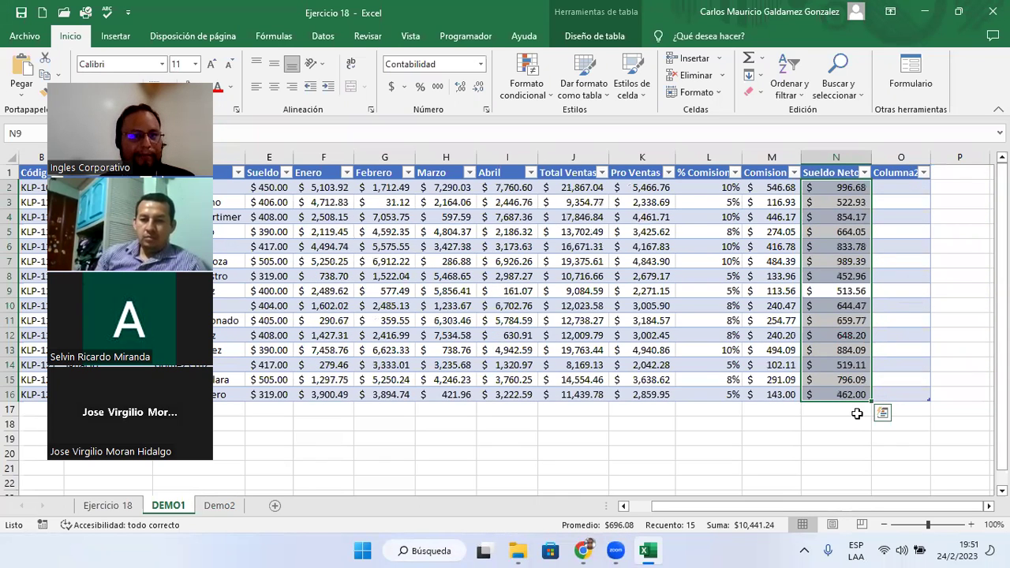
pyautogui.hotkey('ctrl', '+')
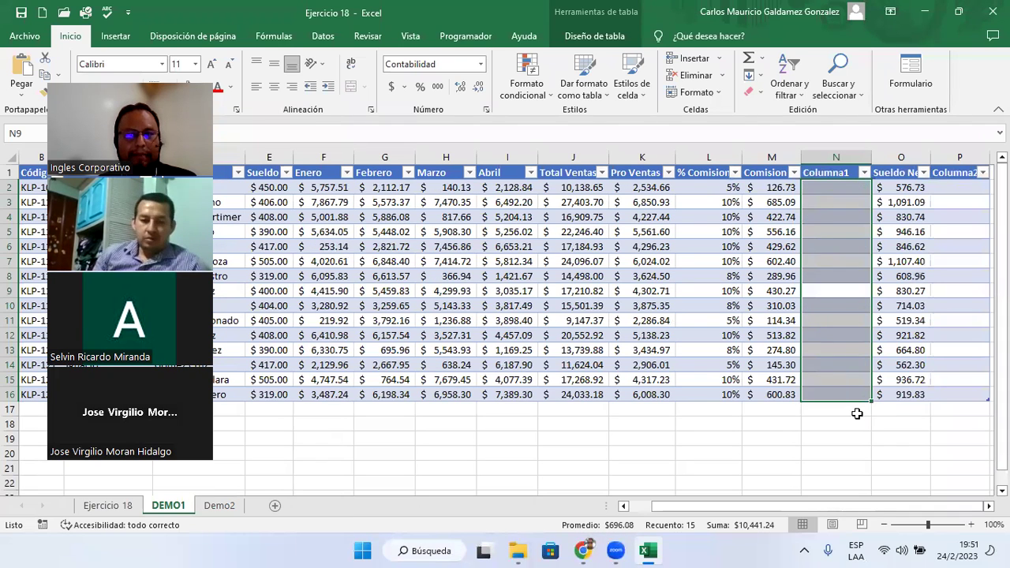
pyautogui.click(830, 350)
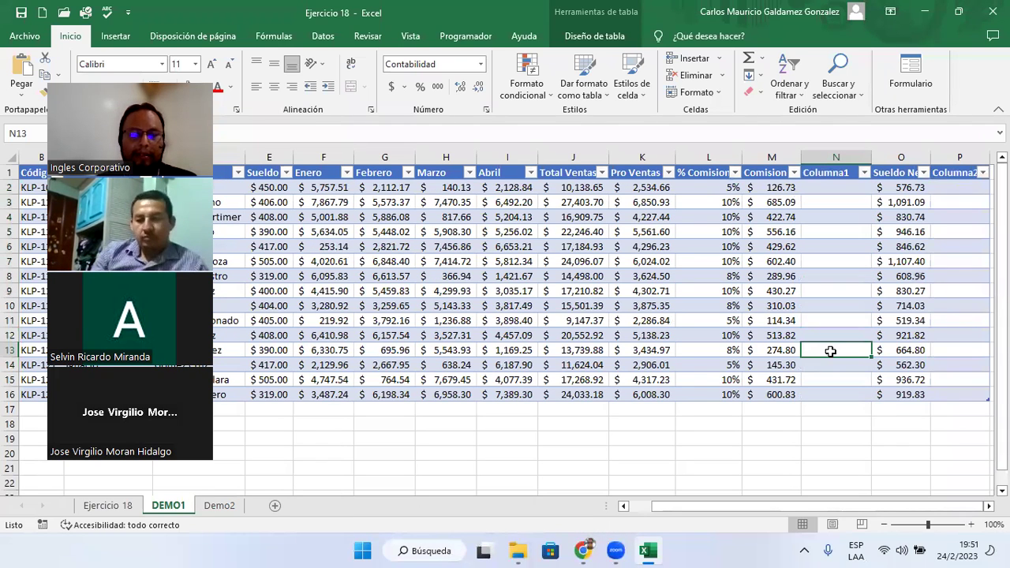
pyautogui.hotkey('ctrl', 'space')
pyautogui.hotkey('ctrl', '-')
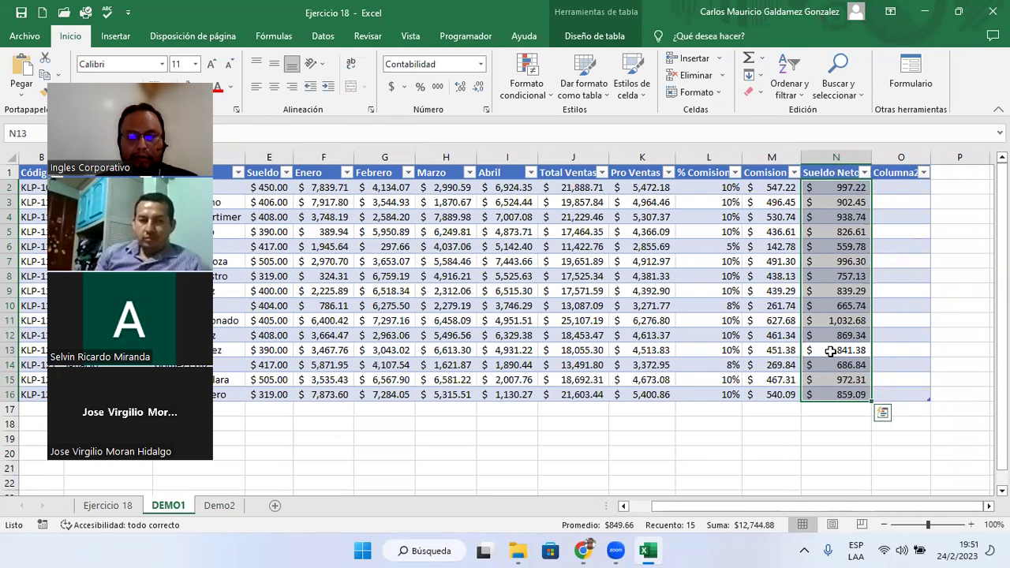
# Step: Undo the extra empty columns inserted at N, leaving Sueldo Neto in column N
pyautogui.hotkey('ctrl', '+')
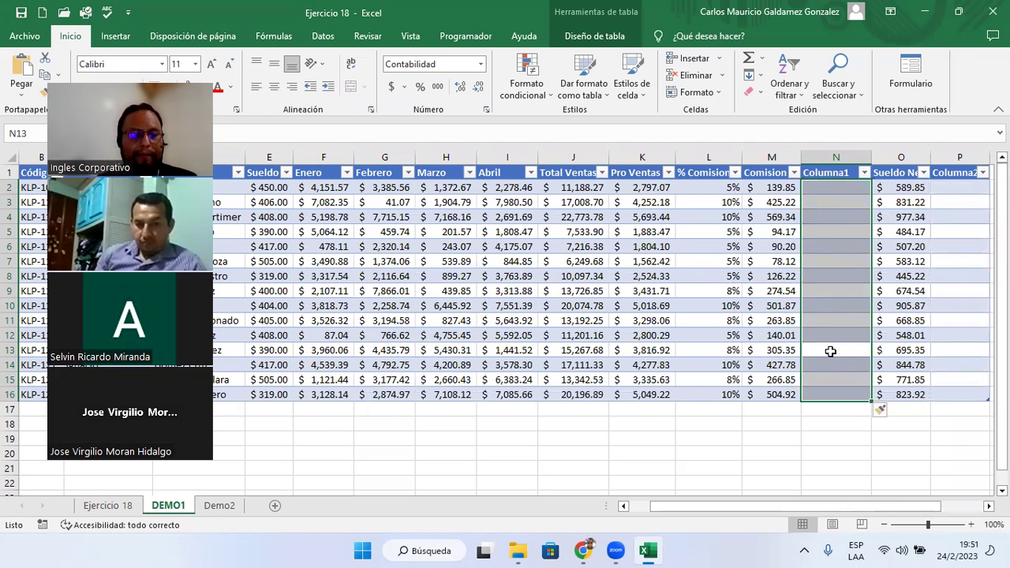
pyautogui.hotkey('ctrl', '+')
pyautogui.hotkey('ctrl', '+')
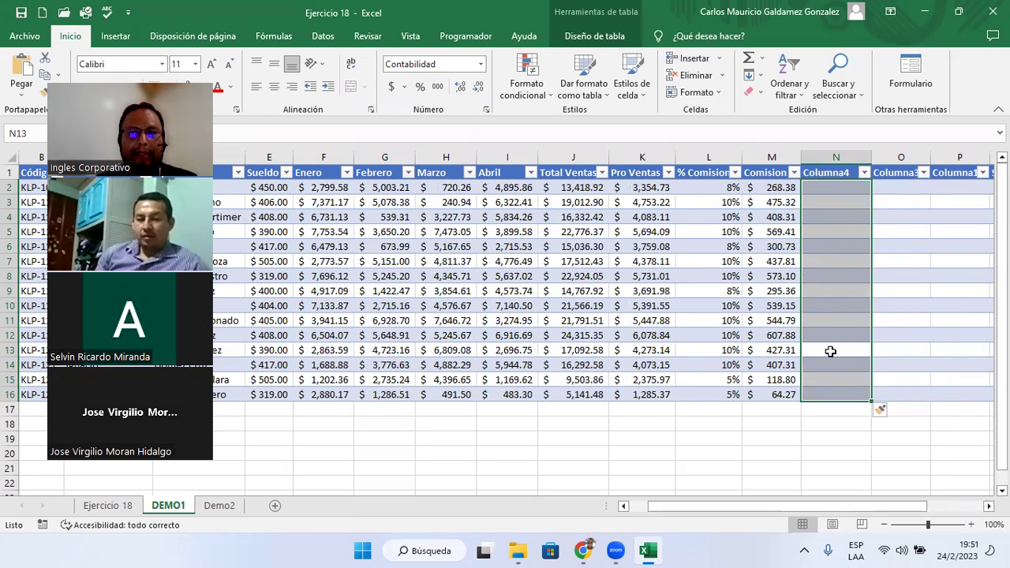
pyautogui.hotkey('ctrl', '+')
pyautogui.hotkey('ctrl', '+')
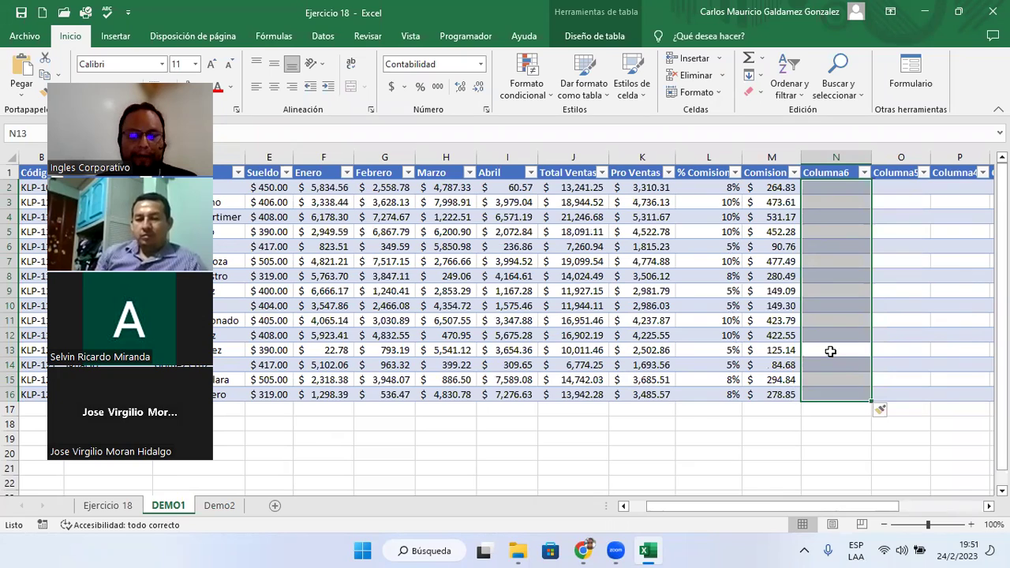
pyautogui.hotkey('ctrl', 'z')
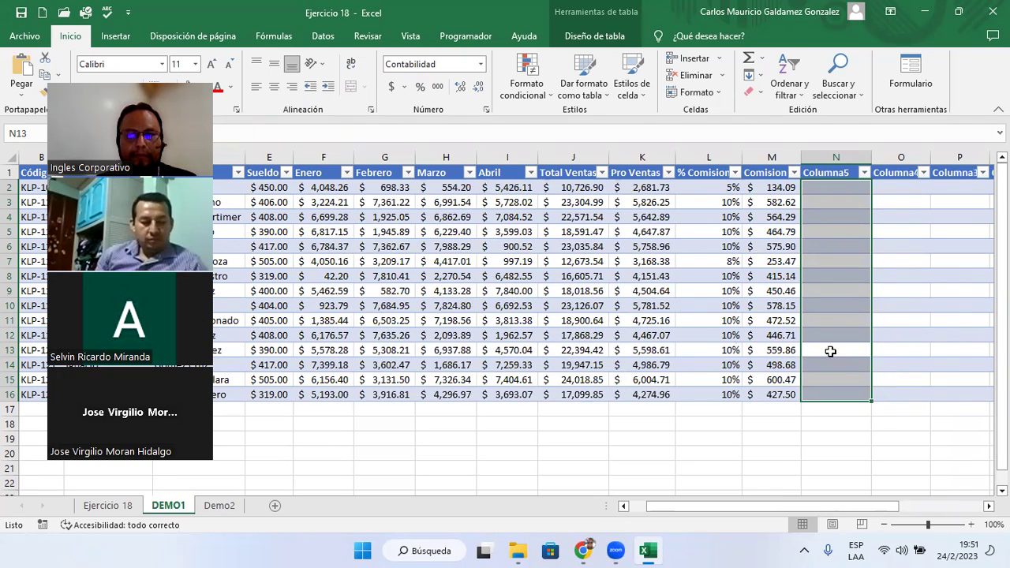
pyautogui.hotkey('ctrl', 'z')
pyautogui.hotkey('ctrl', 'z')
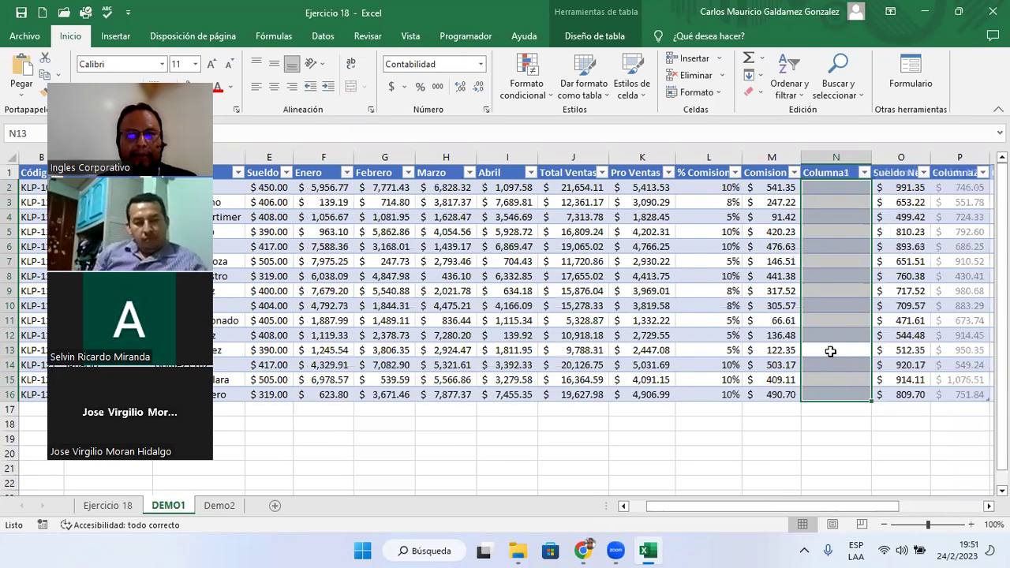
pyautogui.hotkey('ctrl', 'z')
pyautogui.hotkey('ctrl', 'z')
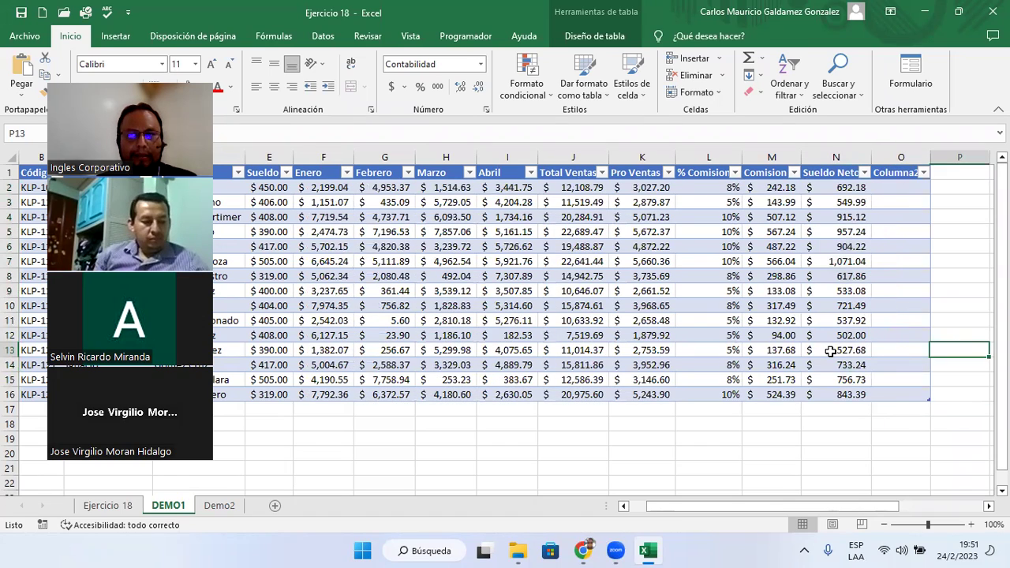
pyautogui.hotkey('ctrl', 'z')
pyautogui.hotkey('ctrl', 'z')
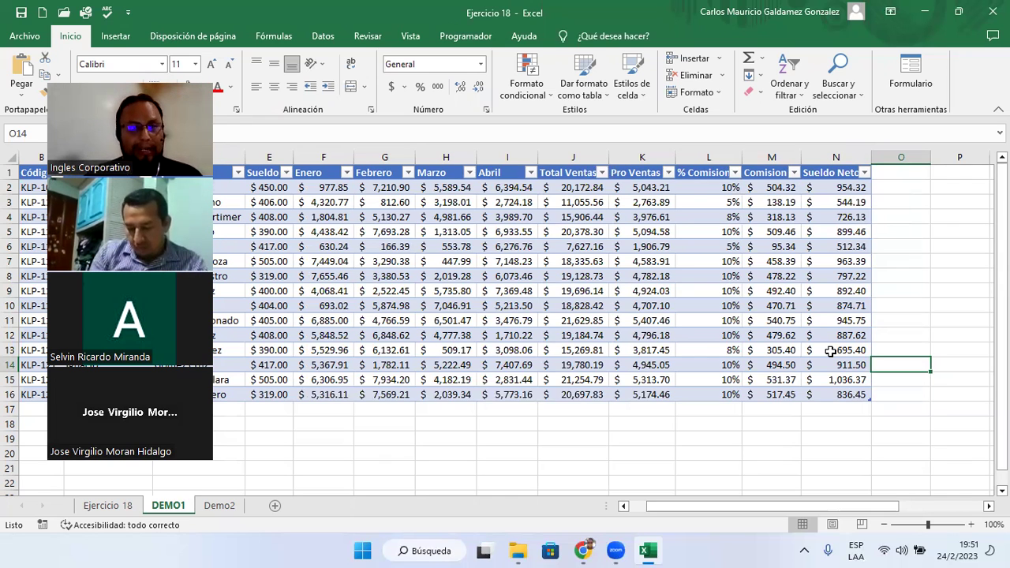
# Step: Delete and reinsert table row 11, then undo so the rows stay unchanged
pyautogui.click(688, 318)
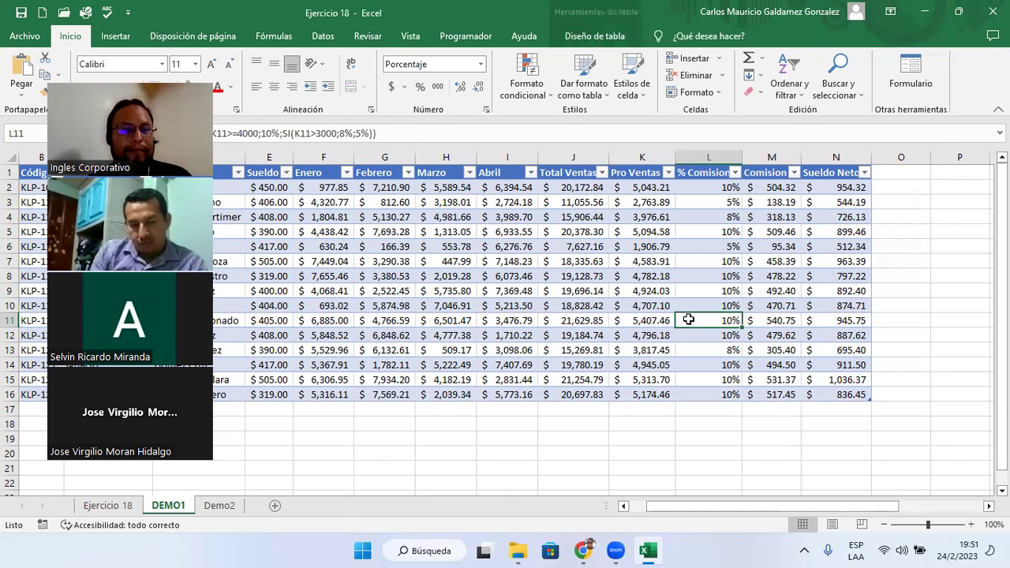
pyautogui.hotkey('ctrl', '-')
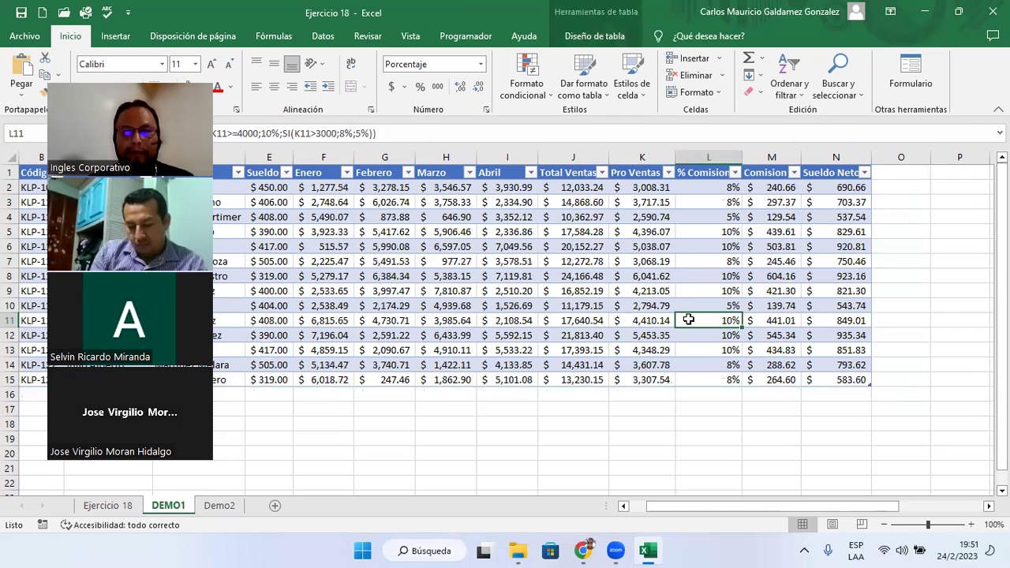
pyautogui.hotkey('ctrl', '+')
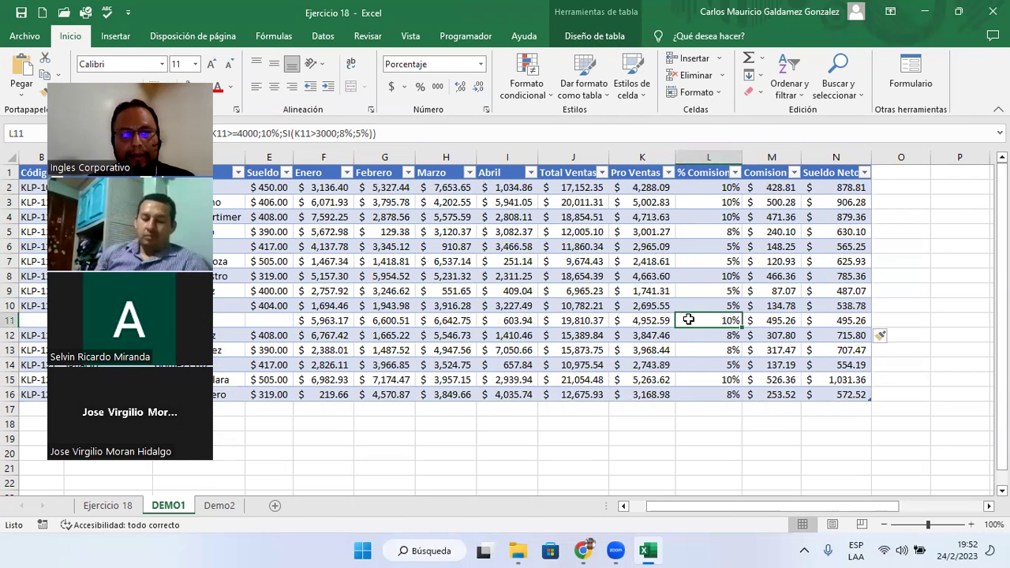
pyautogui.hotkey('ctrl', 'z')
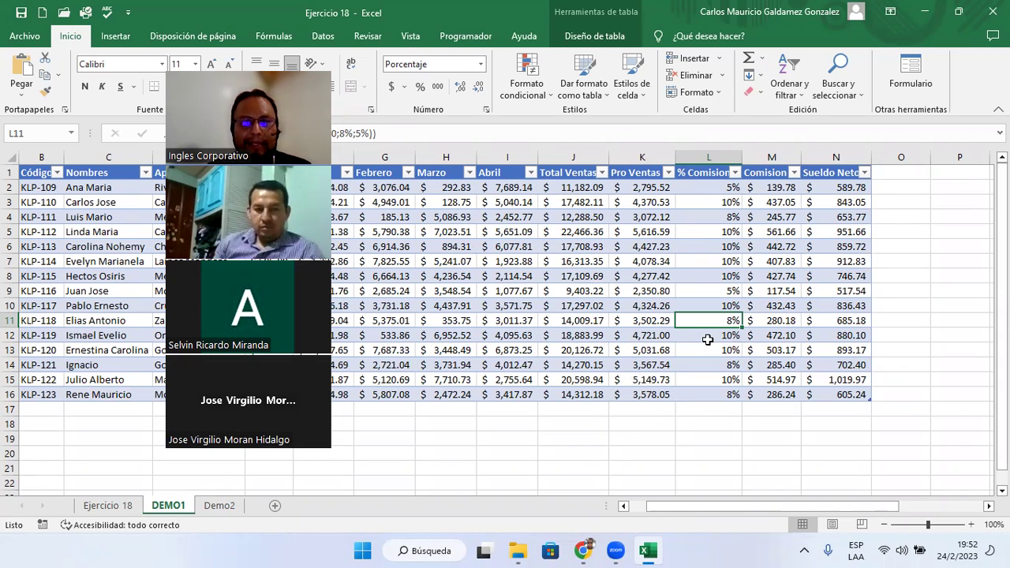
# Step: Select the % Comision column data, then bring up the reference table picture in the photo viewer
pyautogui.click(704, 398)
pyautogui.hotkey('ctrl', 'space')
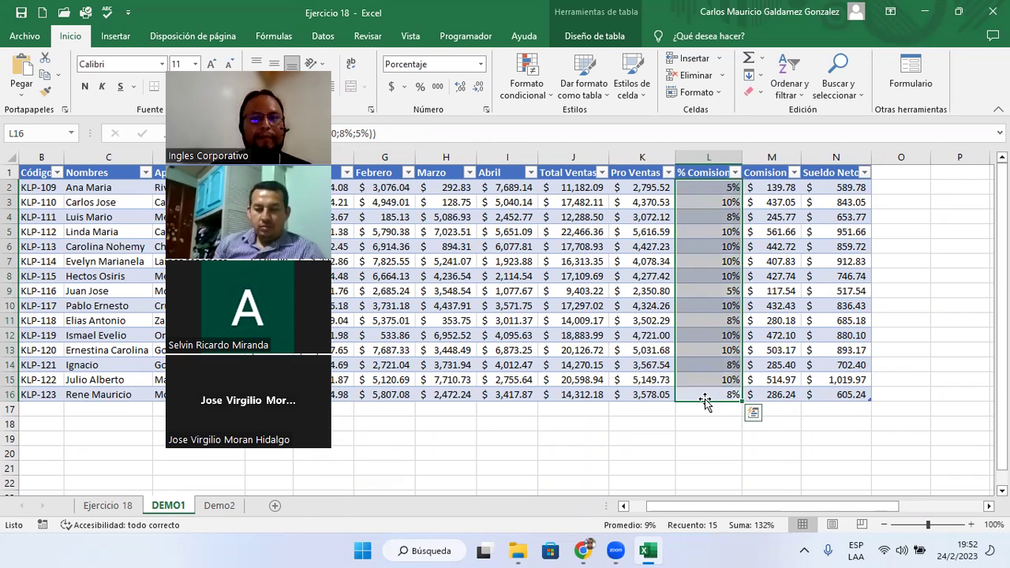
pyautogui.moveTo(289, 69); pyautogui.dragTo(123, 105)
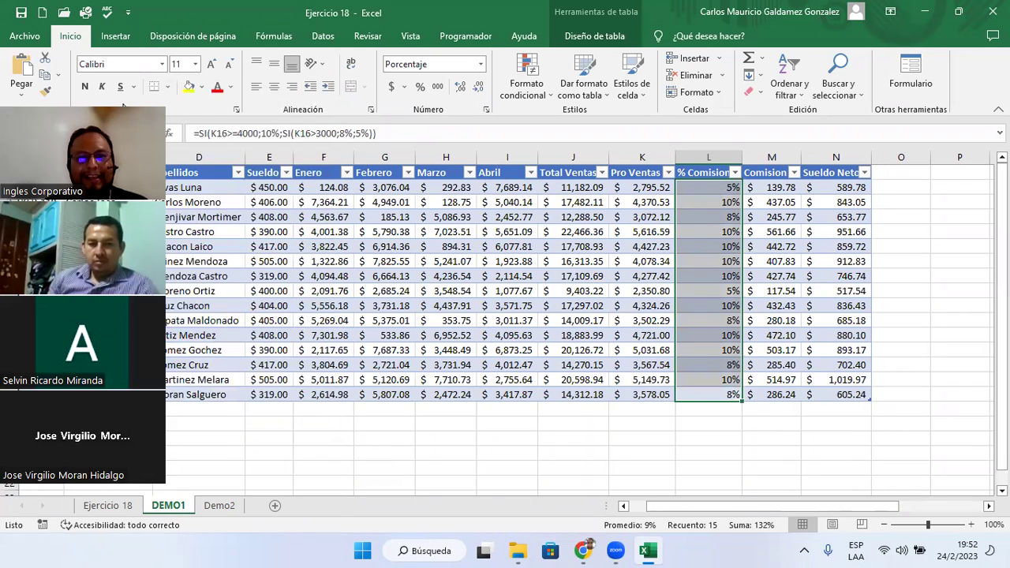
pyautogui.click(122, 105)
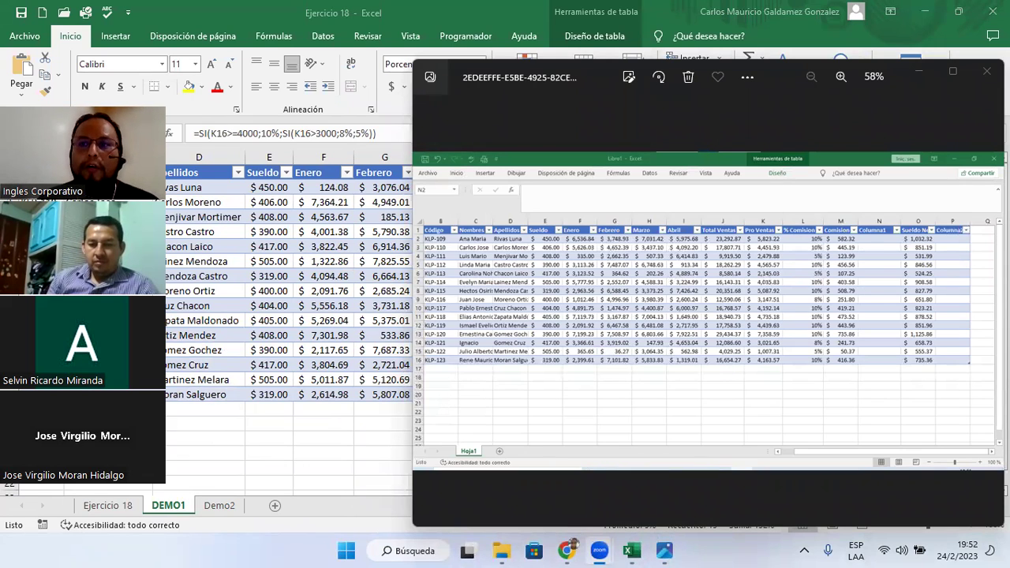
pyautogui.press('Escape')
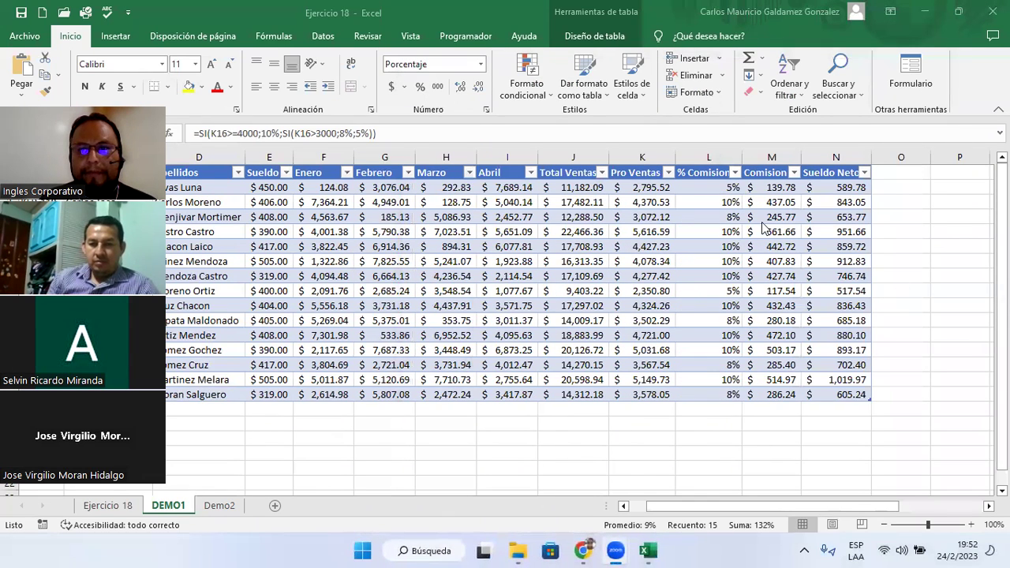
pyautogui.press('F2')
pyautogui.press('Home')
pyautogui.write('=')
pyautogui.click(762, 193)
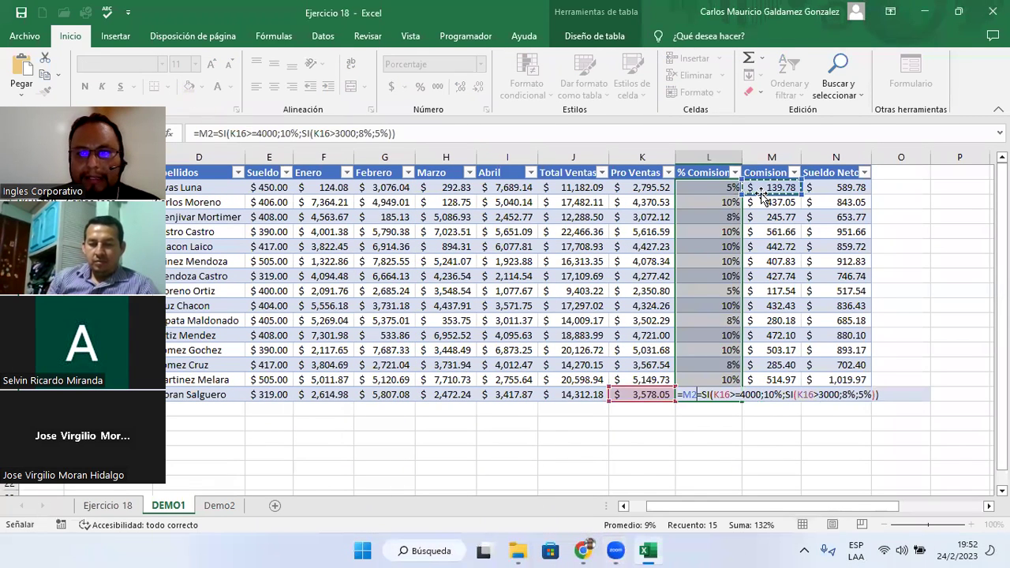
pyautogui.press('Escape')
pyautogui.click(755, 187)
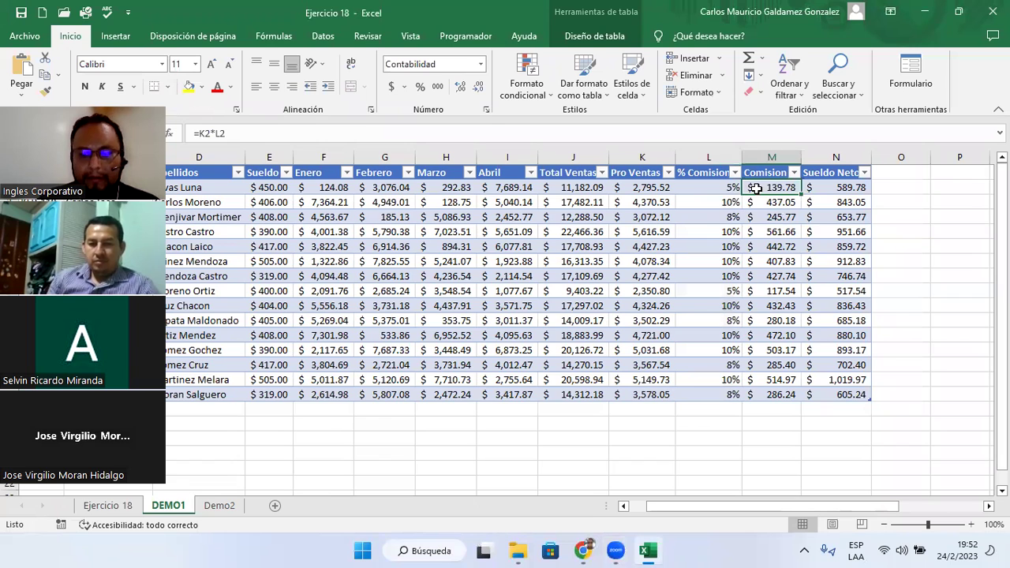
pyautogui.hotkey('ctrl', '-')
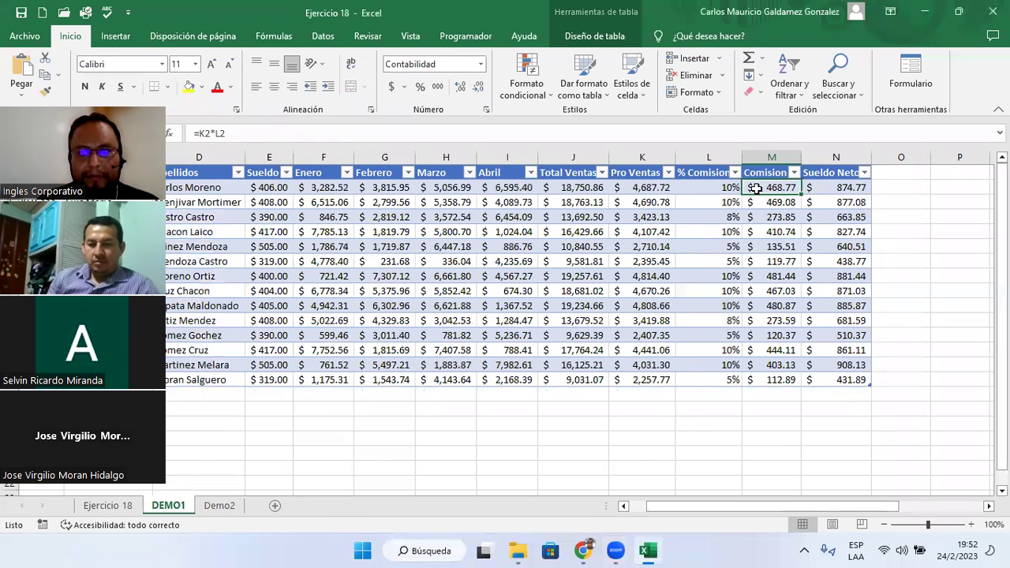
pyautogui.hotkey('ctrl', 'z')
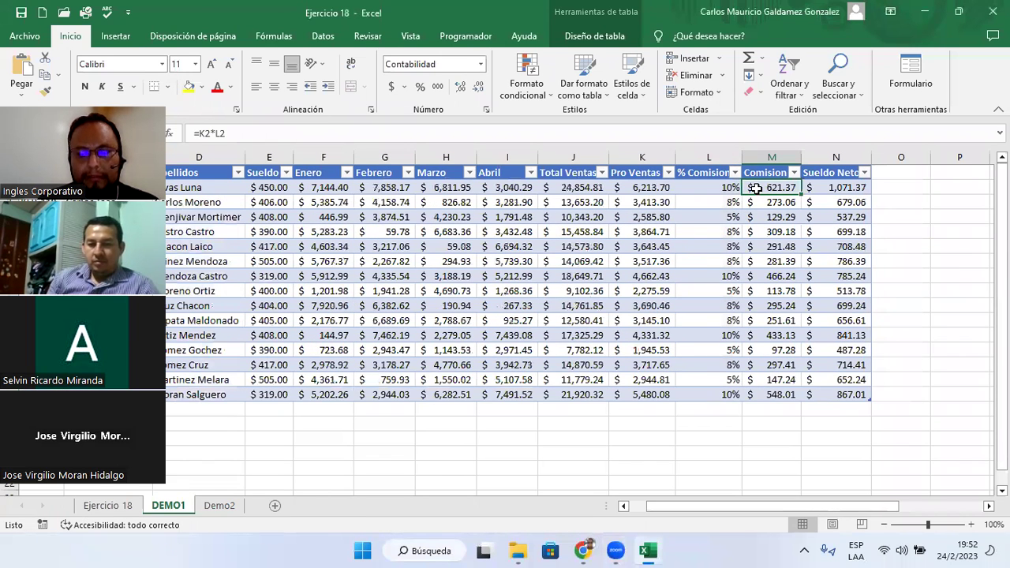
pyautogui.hotkey('ctrl', '+')
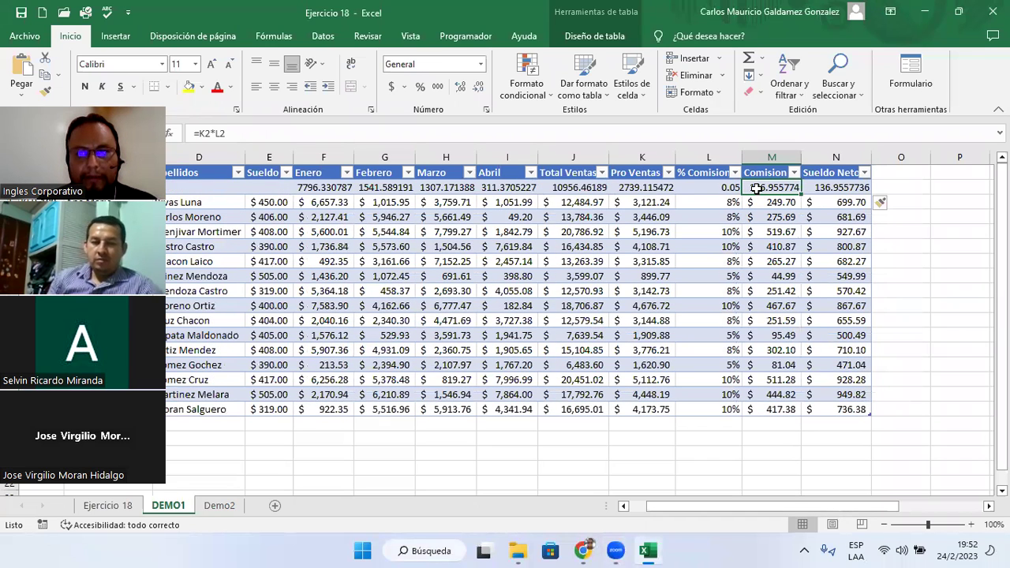
pyautogui.hotkey('ctrl', 'shift', 'Down')
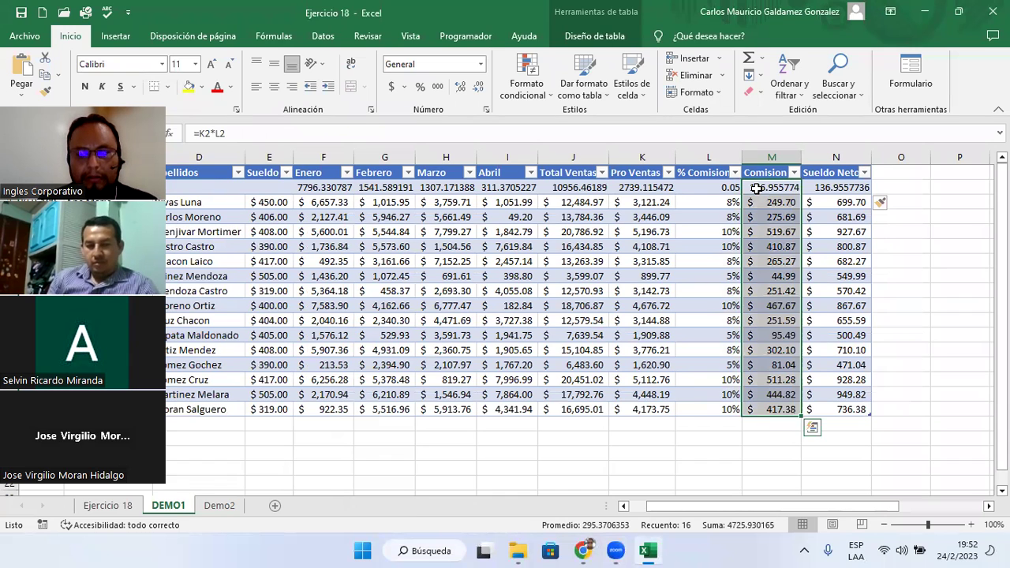
pyautogui.hotkey('ctrl', '+')
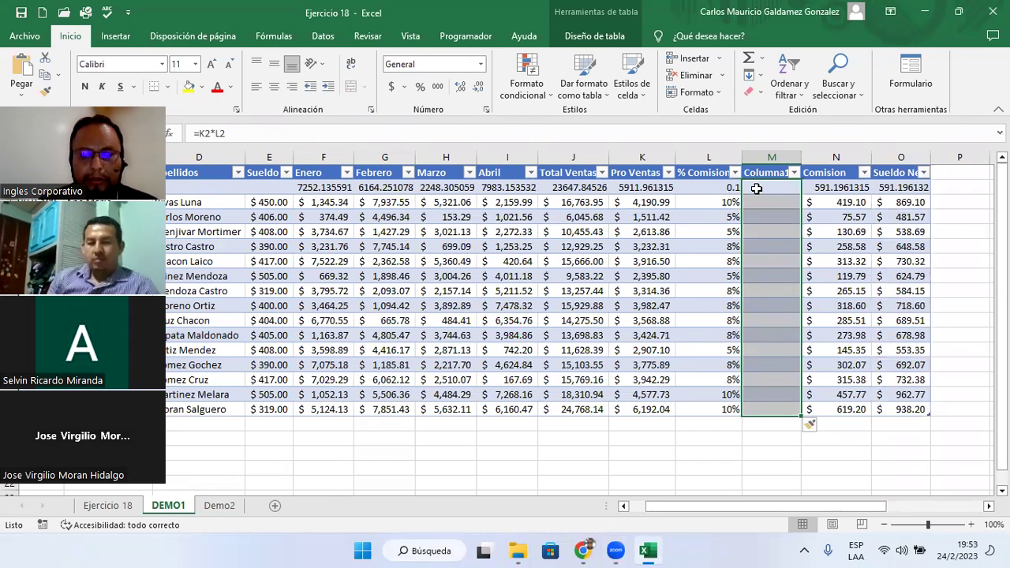
pyautogui.hotkey('ctrl', '-')
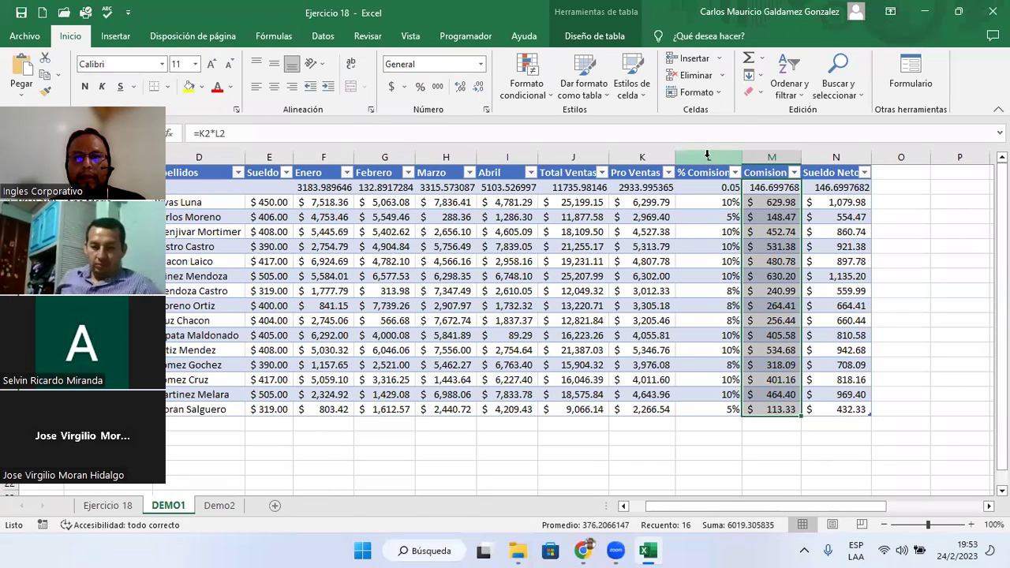
# Step: Remove the stray row of unformatted numbers above the employee rows
pyautogui.click(708, 157)
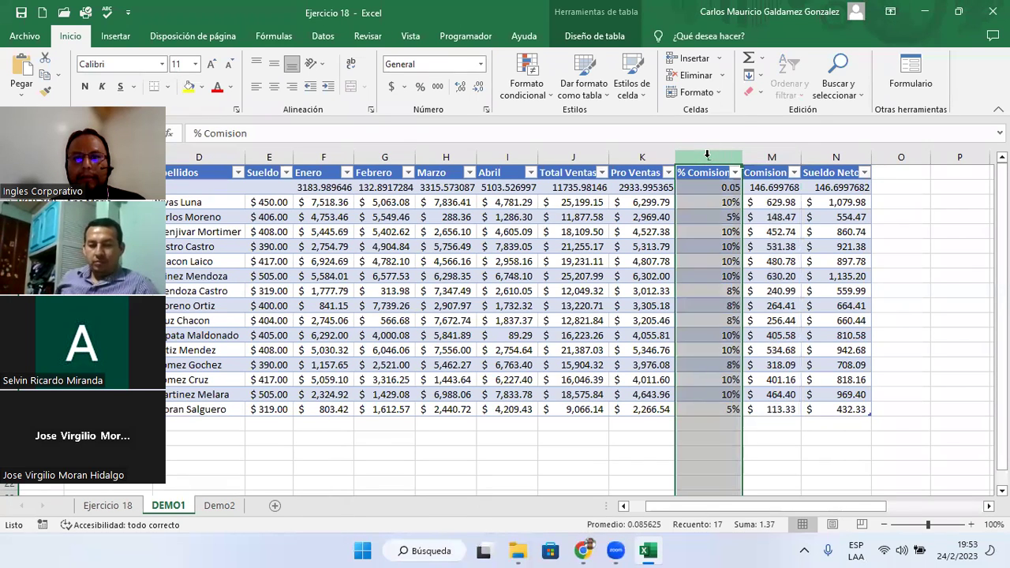
pyautogui.click(581, 187)
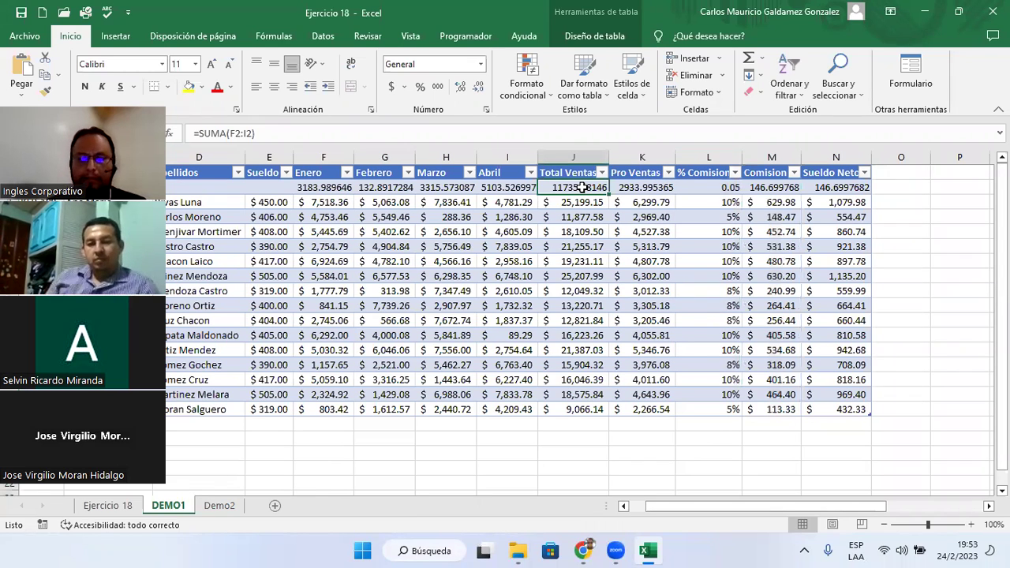
pyautogui.hotkey('ctrl', 'z')
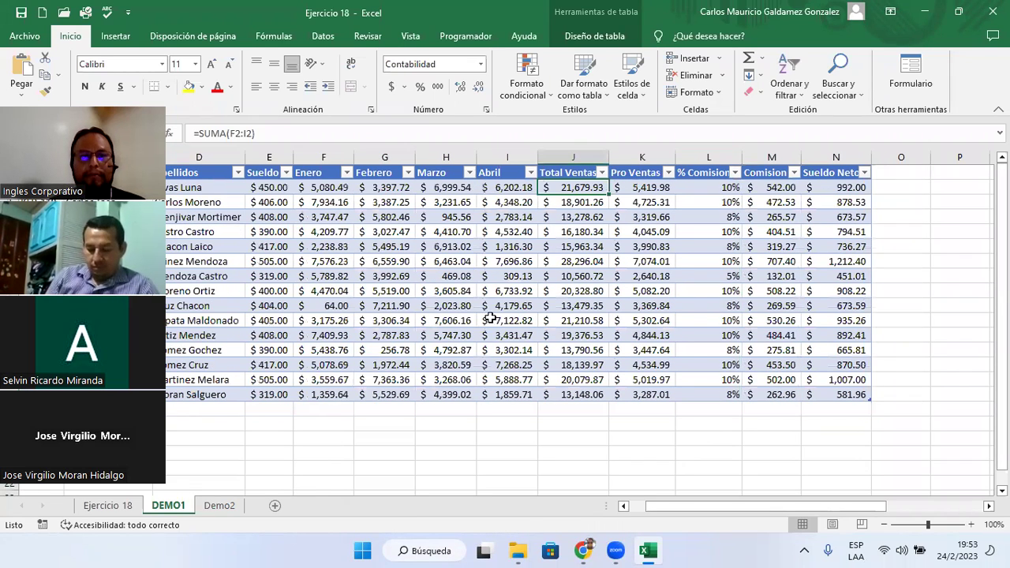
pyautogui.moveTo(640, 510); pyautogui.dragTo(610, 510)
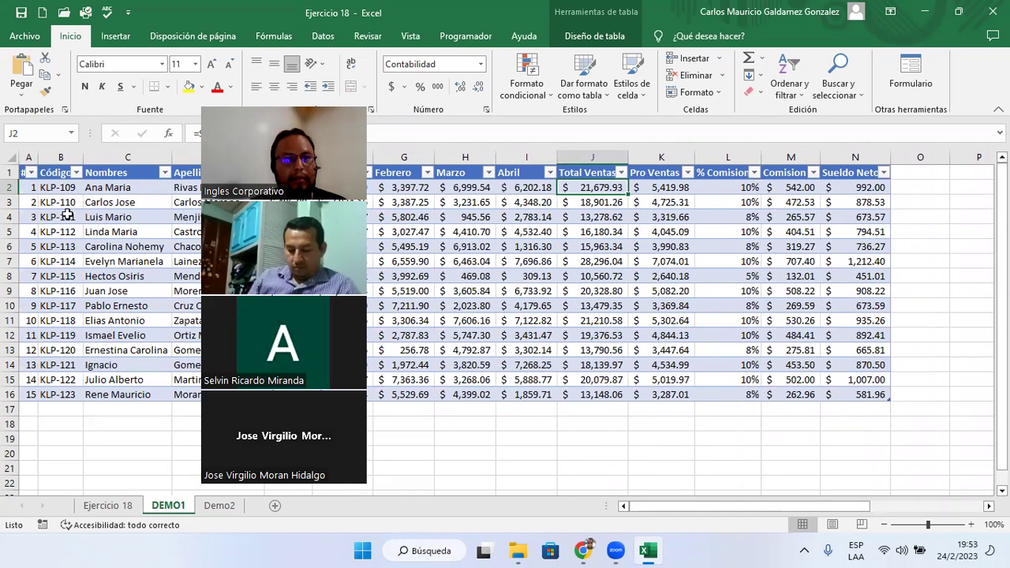
# Step: Select the first employee codes in the code column
pyautogui.click(49, 192)
pyautogui.click(54, 205)
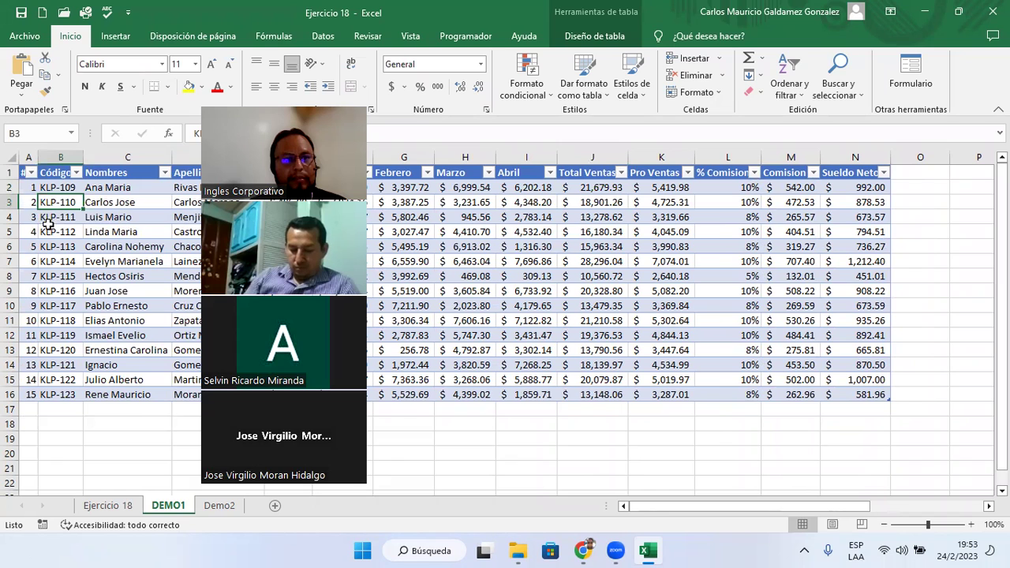
pyautogui.moveTo(49, 191); pyautogui.dragTo(88, 396)
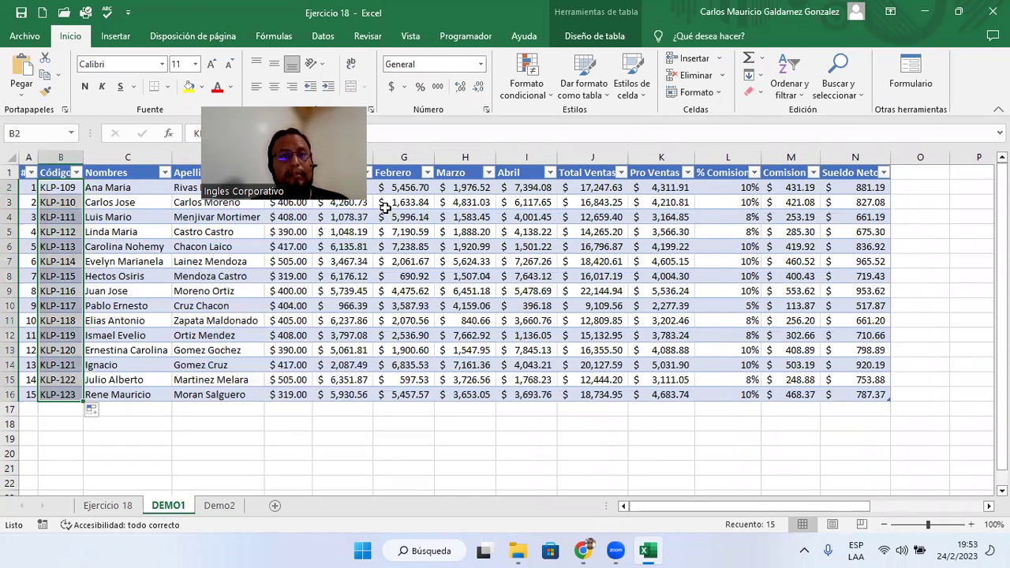
# Step: Review the table and select cell G8 in the Febrero column
pyautogui.moveTo(297, 176); pyautogui.dragTo(120, 128)
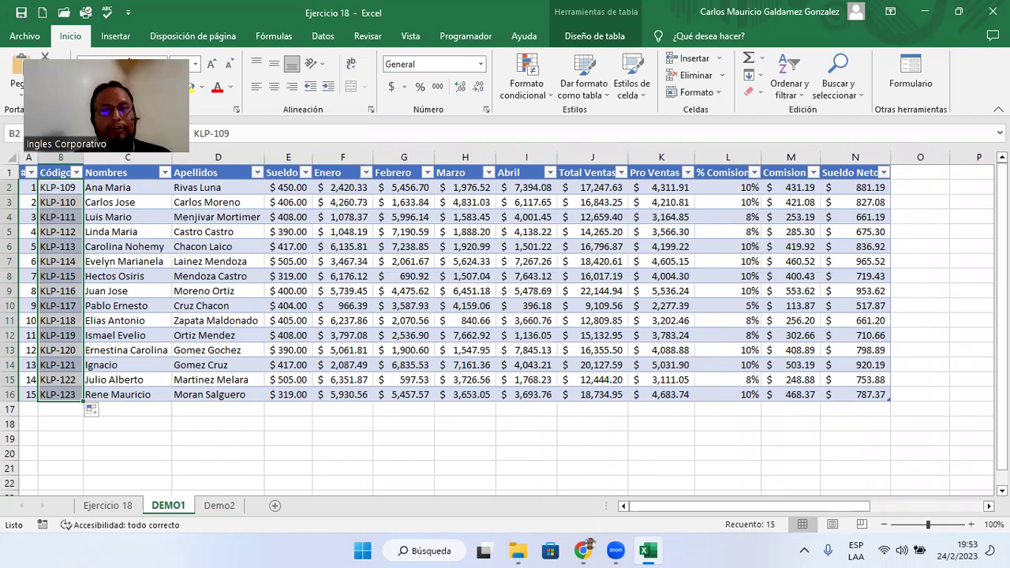
pyautogui.scroll(-1, 575, 93)
pyautogui.scroll(-1, 576, 93)
pyautogui.scroll(-1, 578, 94)
pyautogui.scroll(-1, 576, 93)
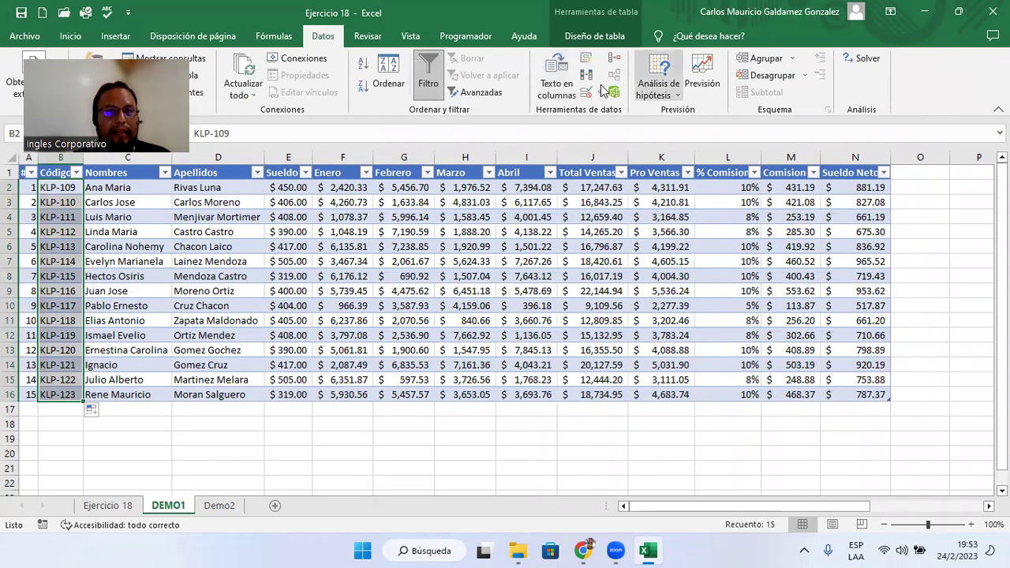
pyautogui.scroll(-1, 566, 93)
pyautogui.scroll(-1, 567, 92)
pyautogui.scroll(-1, 568, 93)
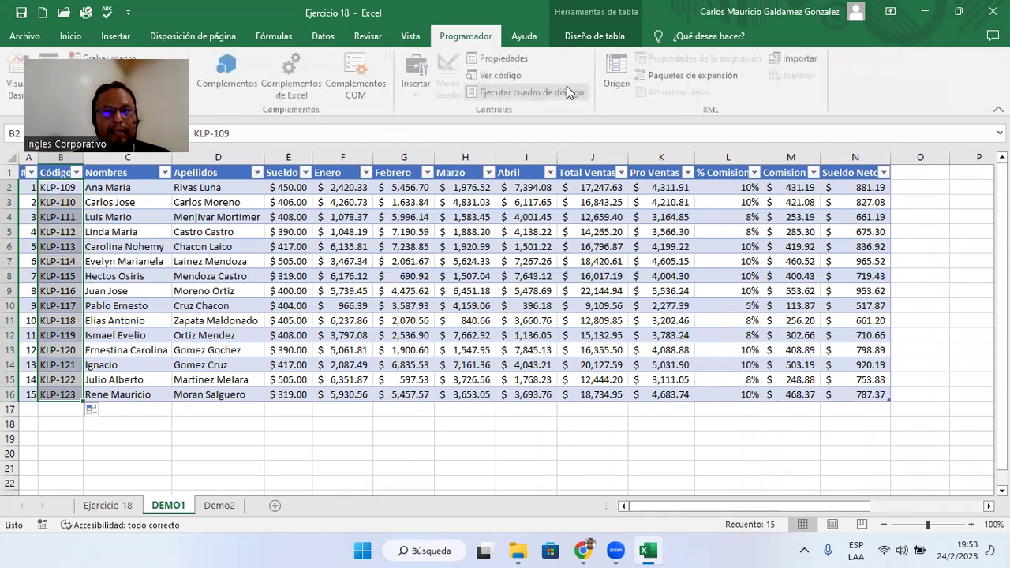
pyautogui.scroll(-1, 570, 93)
pyautogui.scroll(2, 601, 103)
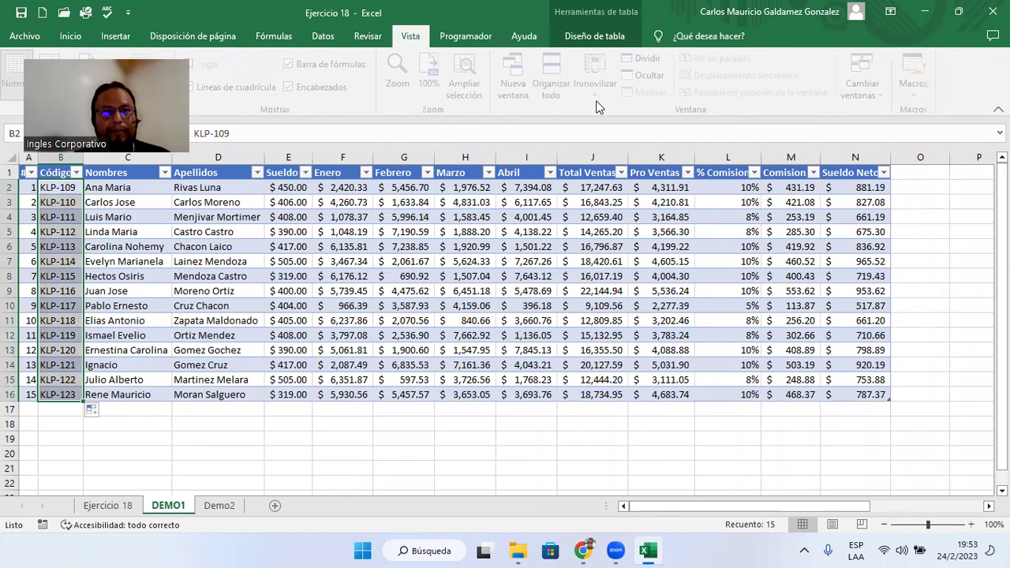
pyautogui.scroll(1, 594, 106)
pyautogui.scroll(1, 591, 101)
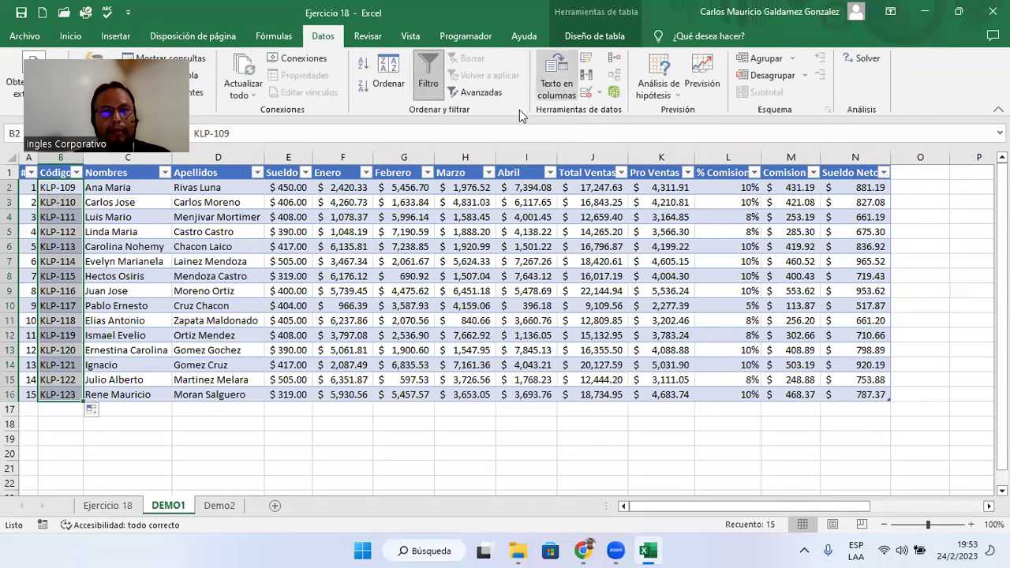
pyautogui.click(427, 278)
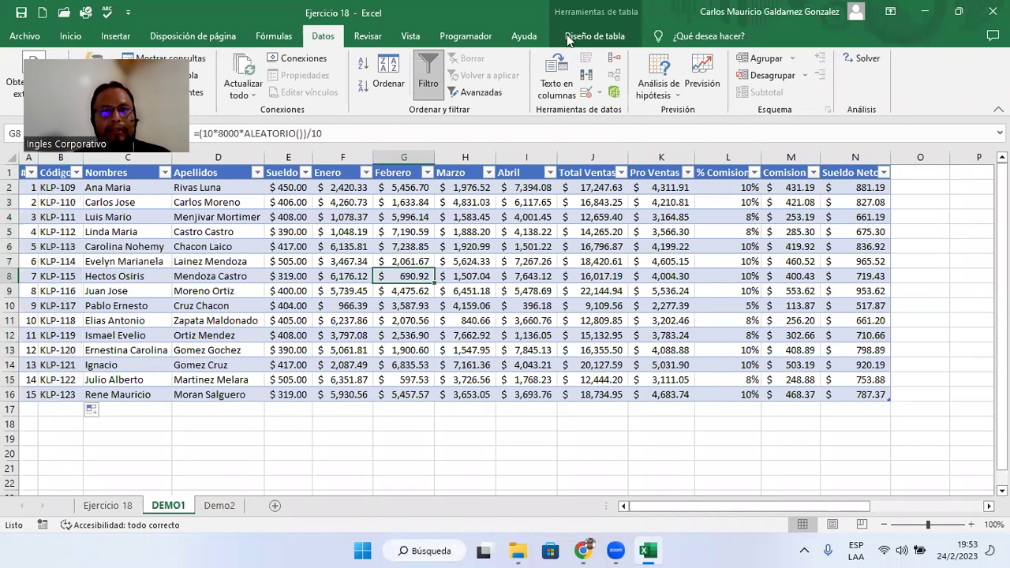
# Step: Turn on the table's Total row and set the Sueldo Neto total to Suma (11,076.17)
pyautogui.click(587, 39)
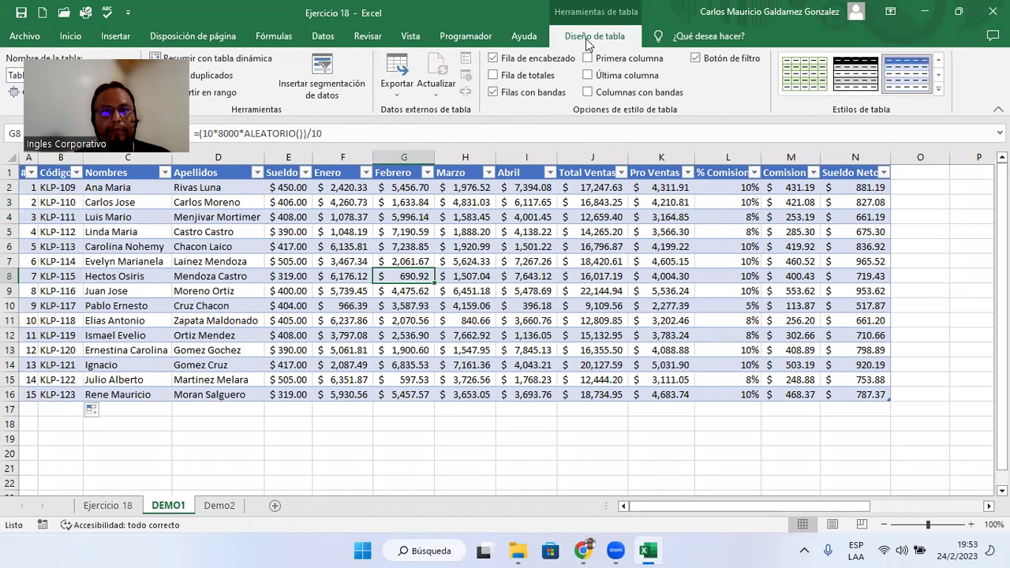
pyautogui.click(494, 76)
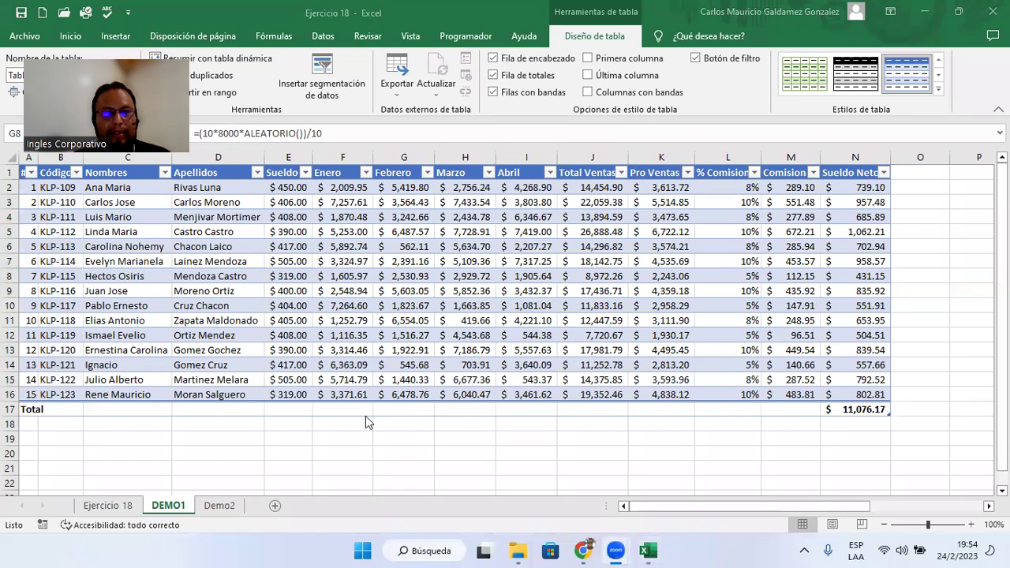
pyautogui.click(857, 411)
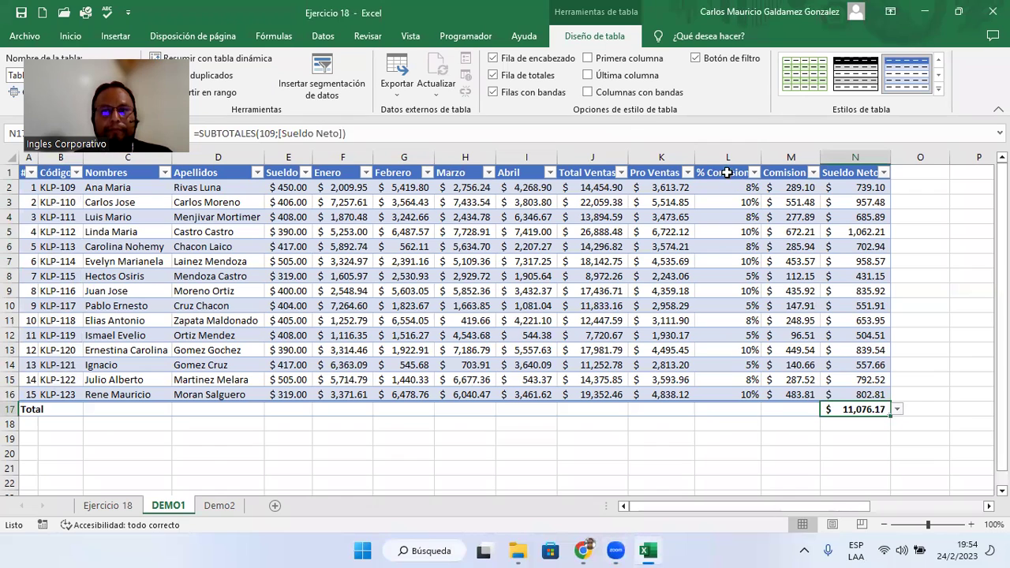
pyautogui.click(896, 409)
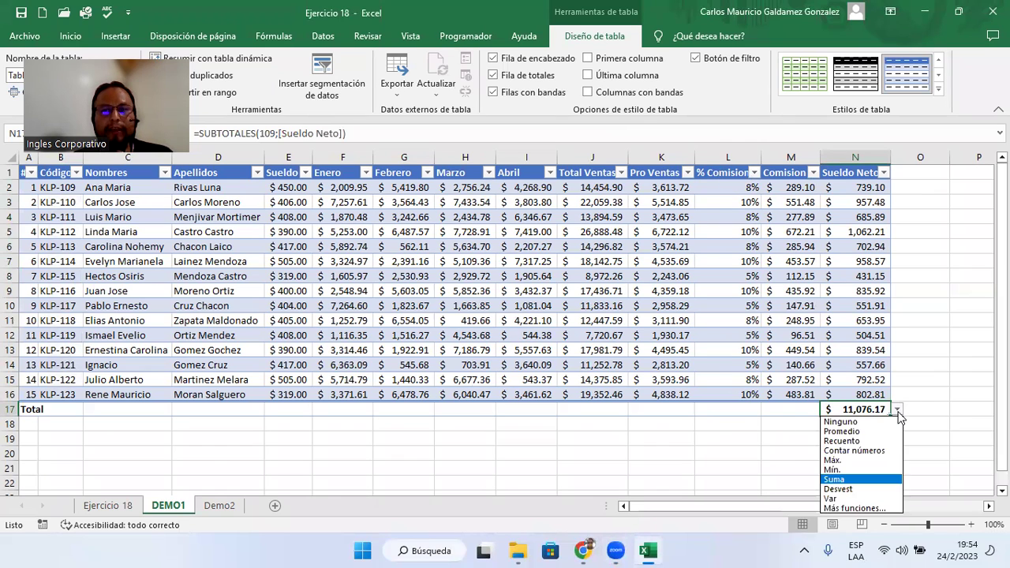
pyautogui.click(864, 479)
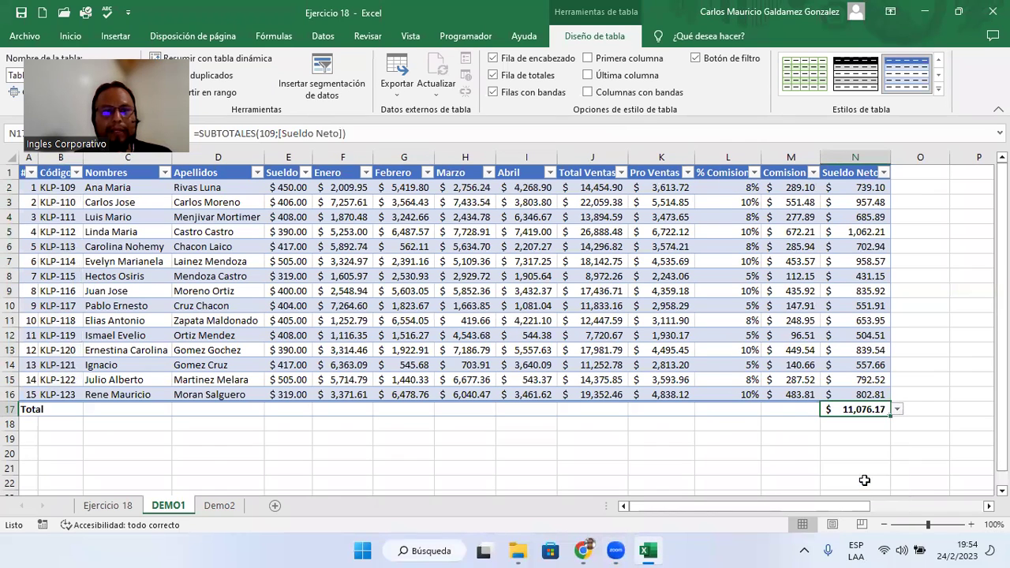
pyautogui.click(343, 138)
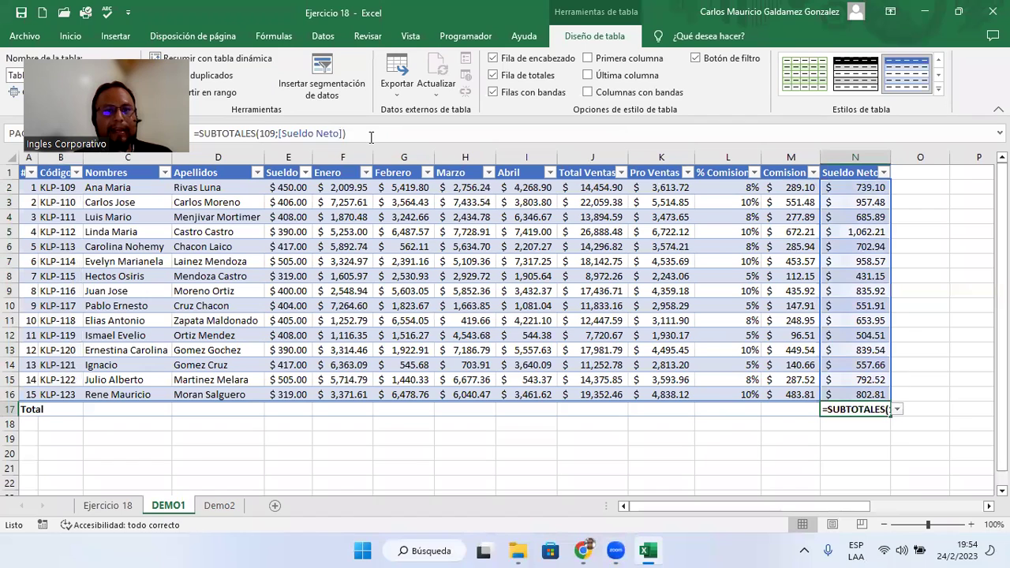
# Step: Edit the N17 formula =SUBTOTALES(109;[Sueldo Neto]) and open its SUBTOTALES help article
pyautogui.click(883, 409)
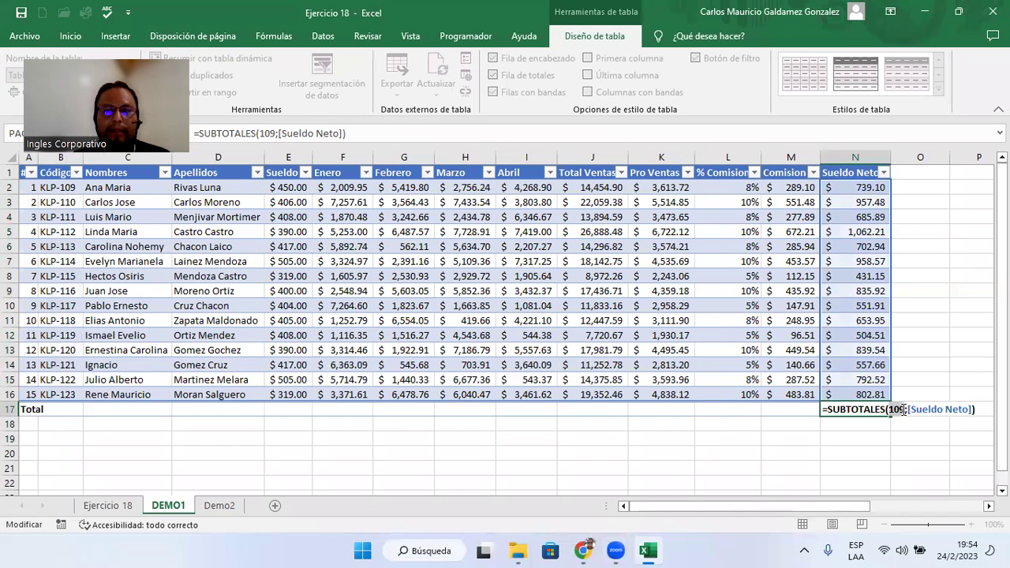
pyautogui.doubleClick(903, 409)
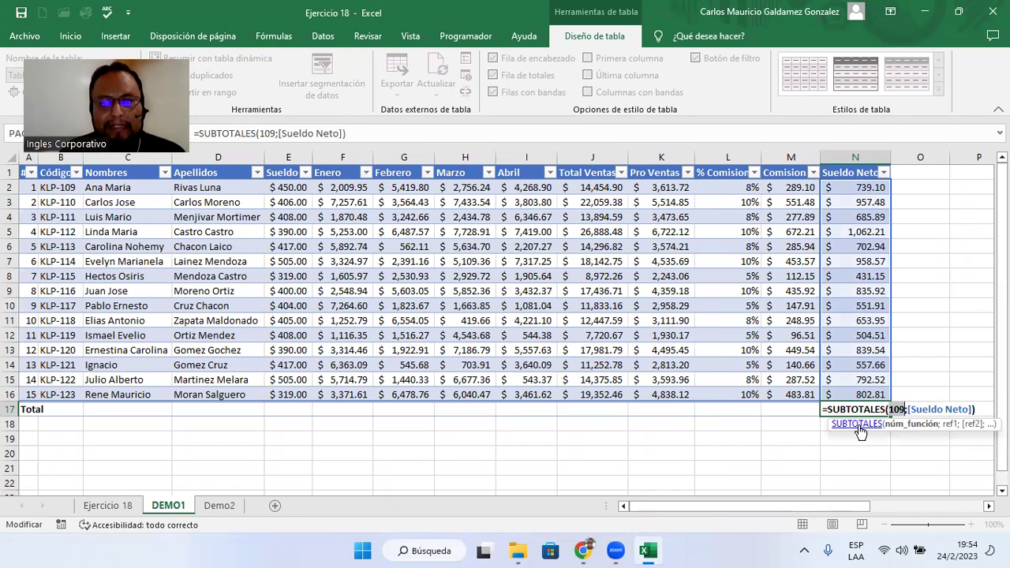
pyautogui.click(858, 427)
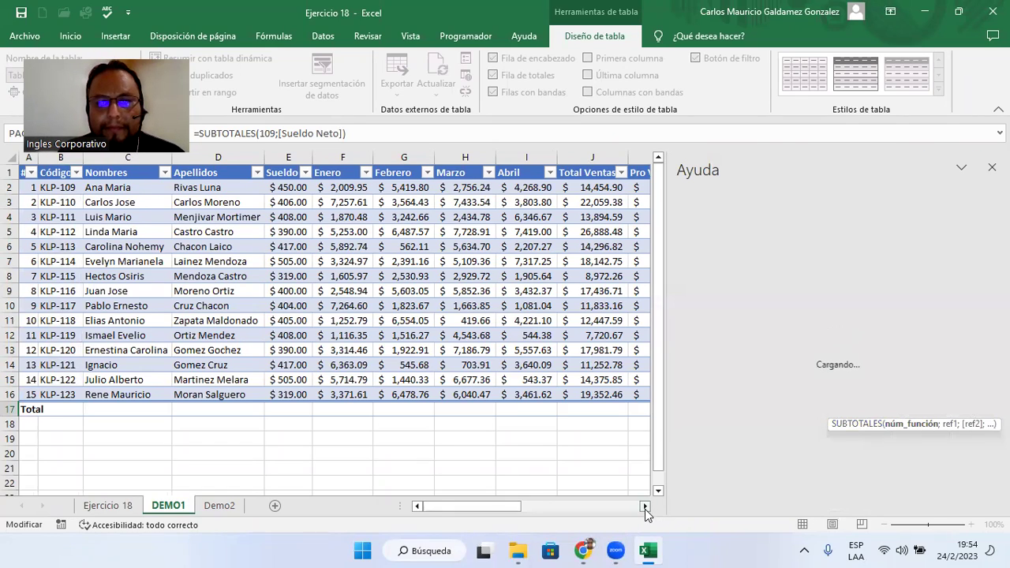
pyautogui.click(644, 507)
pyautogui.click(645, 508)
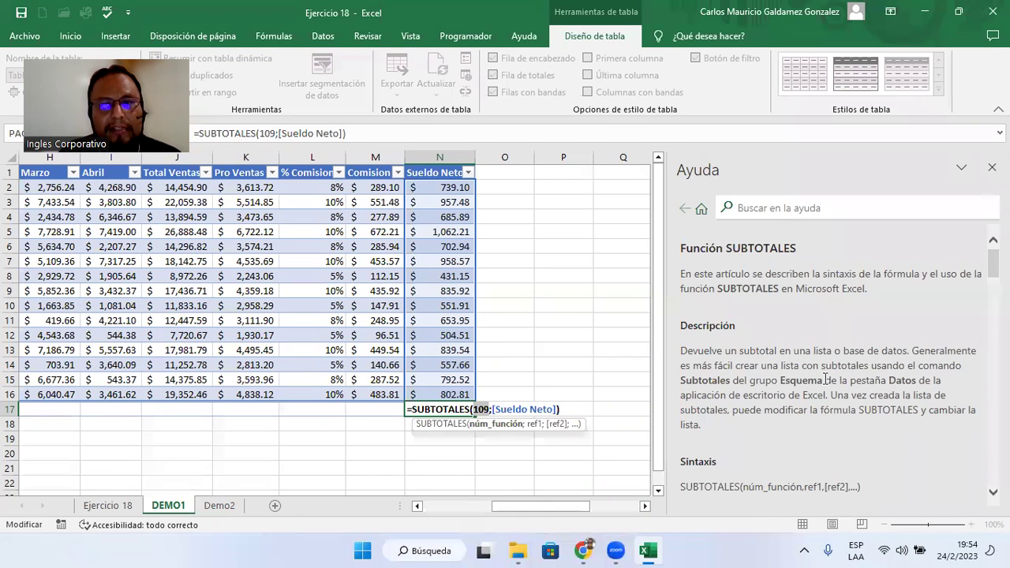
pyautogui.scroll(-1, 801, 412)
pyautogui.scroll(-2, 788, 406)
pyautogui.scroll(-3, 788, 402)
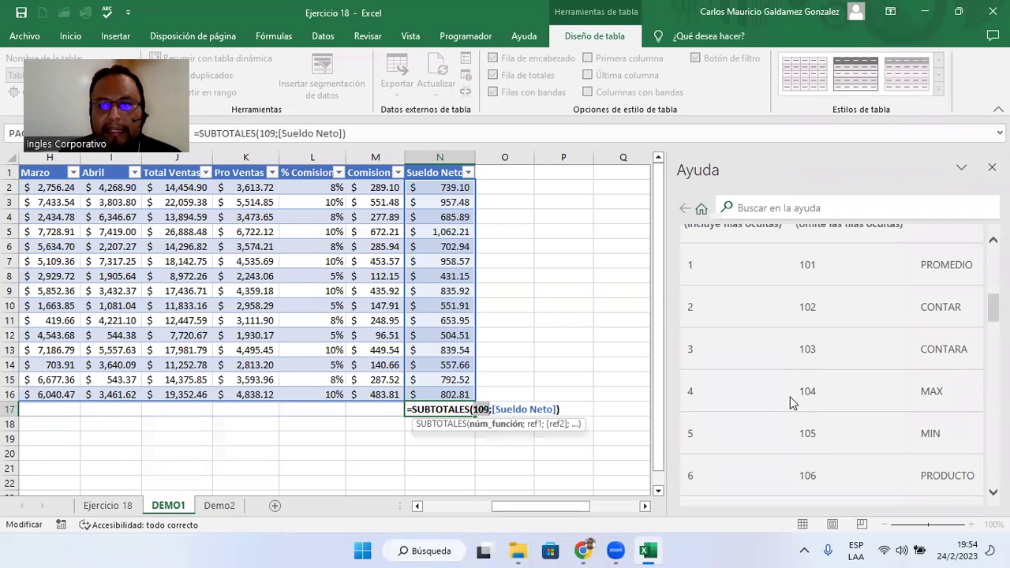
pyautogui.doubleClick(687, 267)
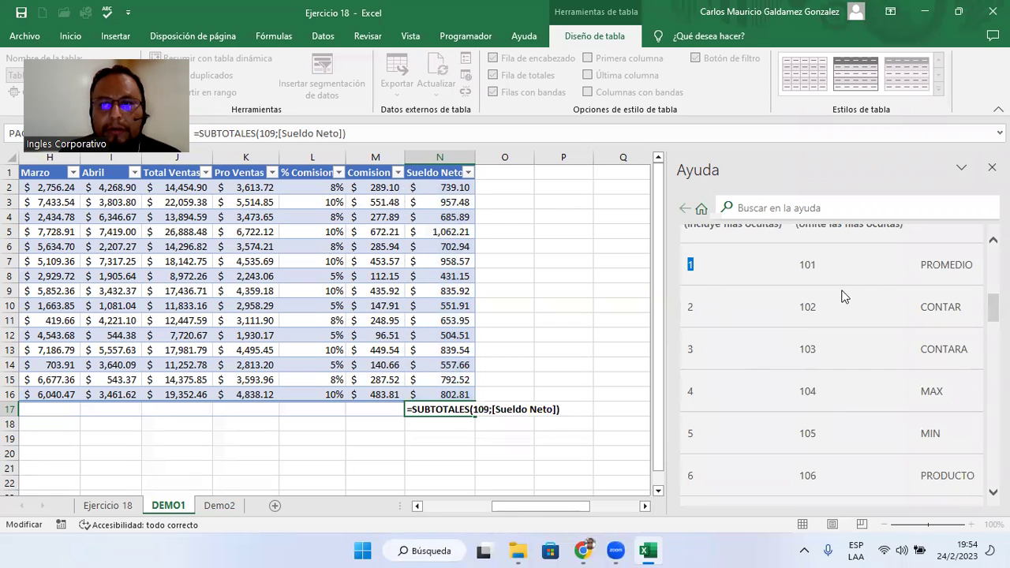
pyautogui.scroll(3, 840, 294)
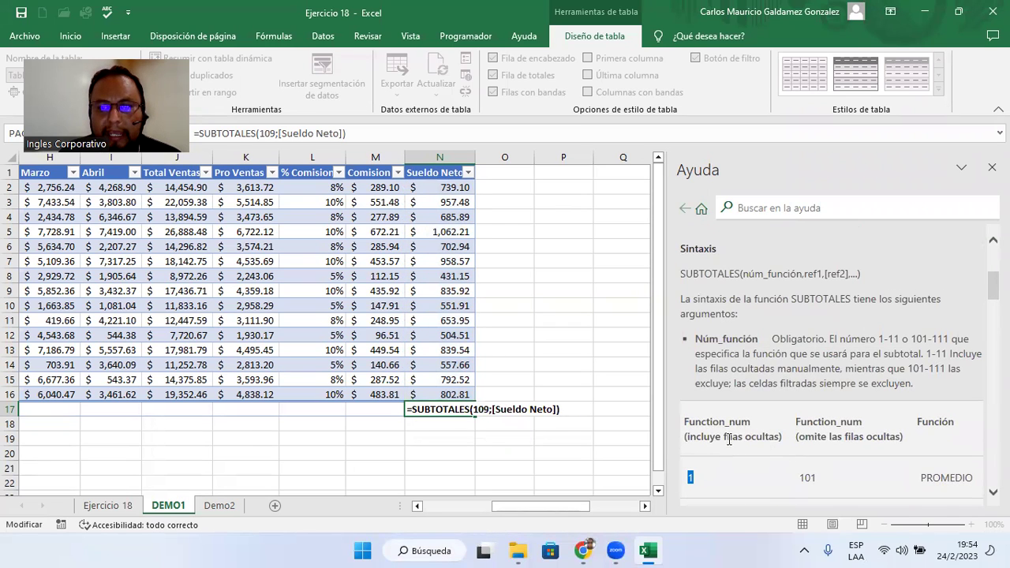
pyautogui.scroll(-2, 769, 349)
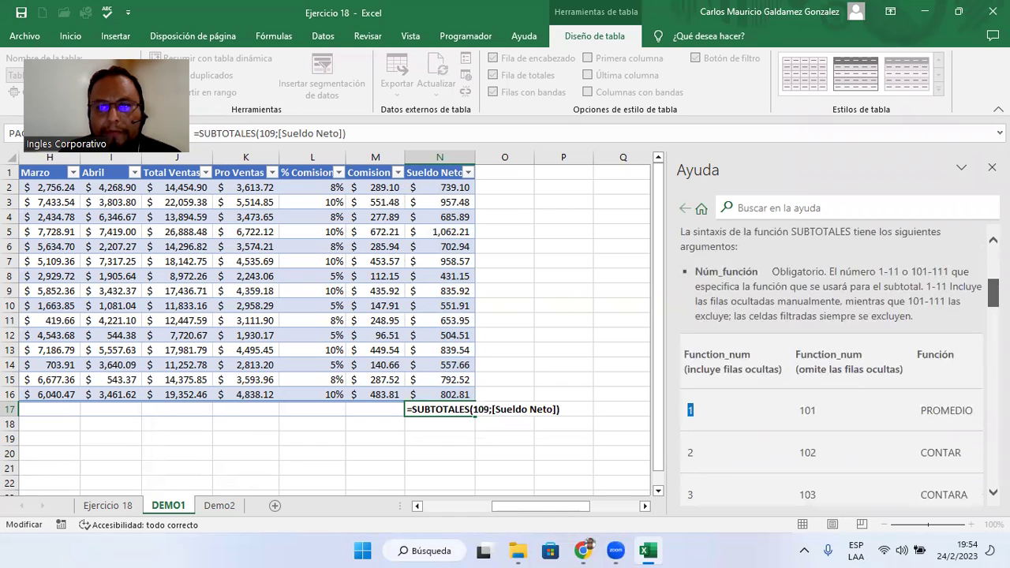
pyautogui.scroll(-2, 769, 349)
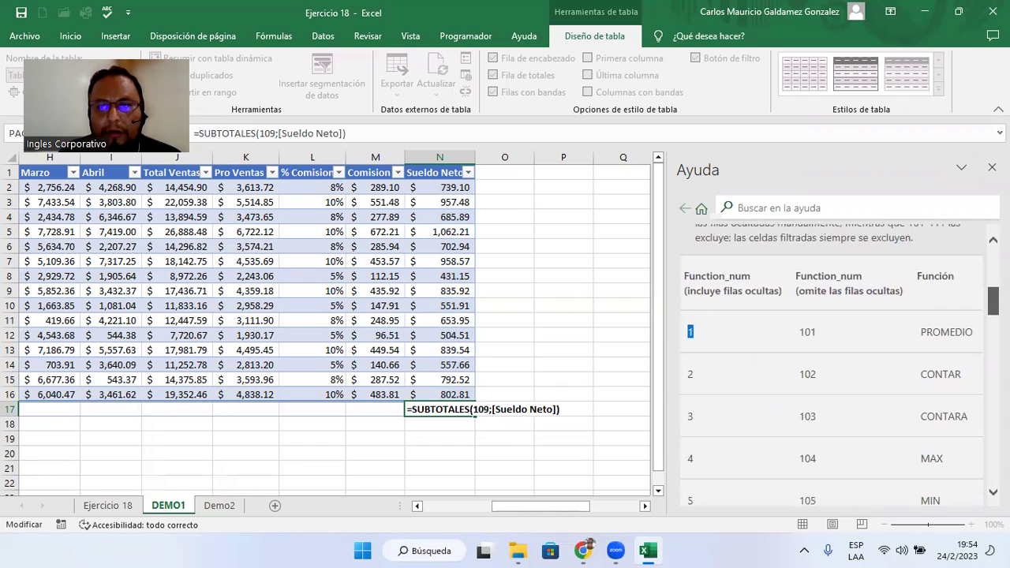
pyautogui.doubleClick(933, 331)
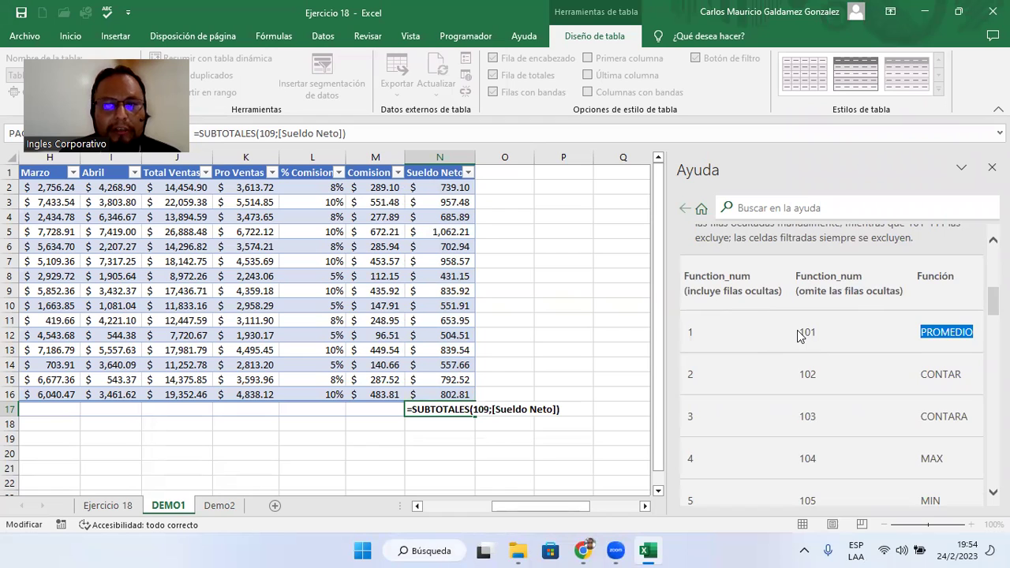
pyautogui.moveTo(802, 332); pyautogui.dragTo(816, 333)
pyautogui.doubleClick(942, 328)
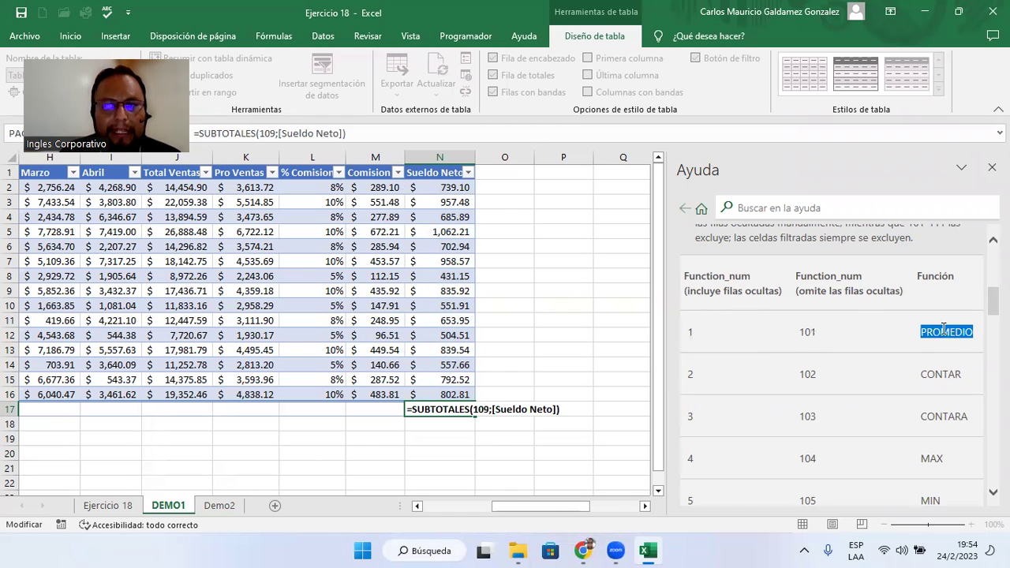
pyautogui.doubleClick(807, 377)
pyautogui.doubleClick(939, 376)
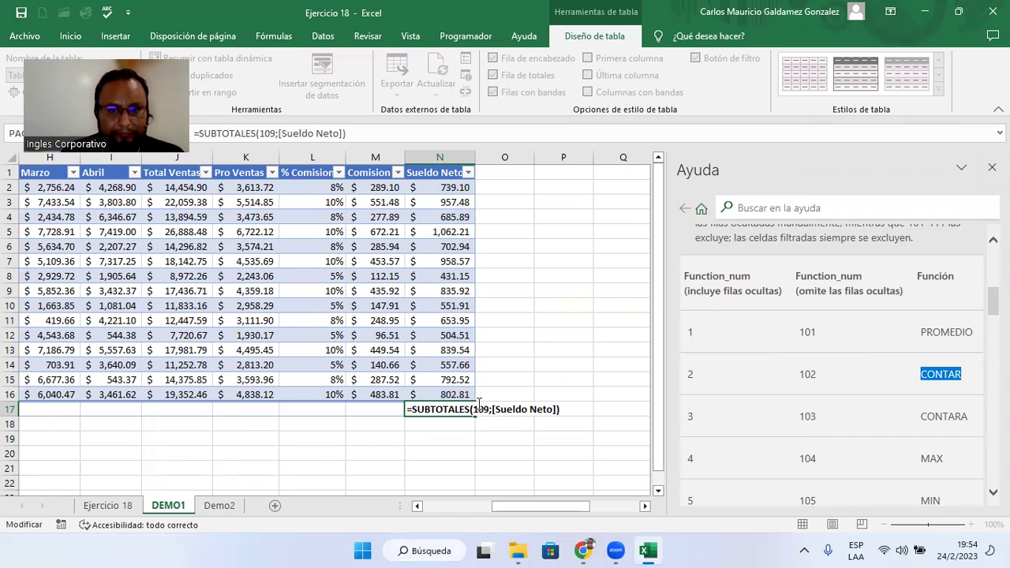
pyautogui.click(925, 417)
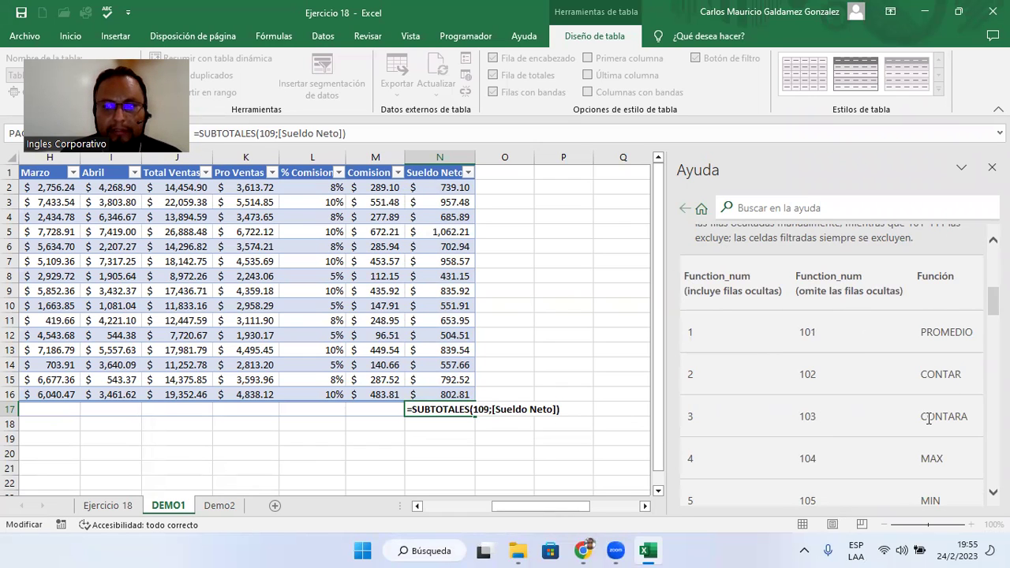
pyautogui.doubleClick(928, 418)
pyautogui.doubleClick(932, 457)
pyautogui.scroll(-5, 878, 459)
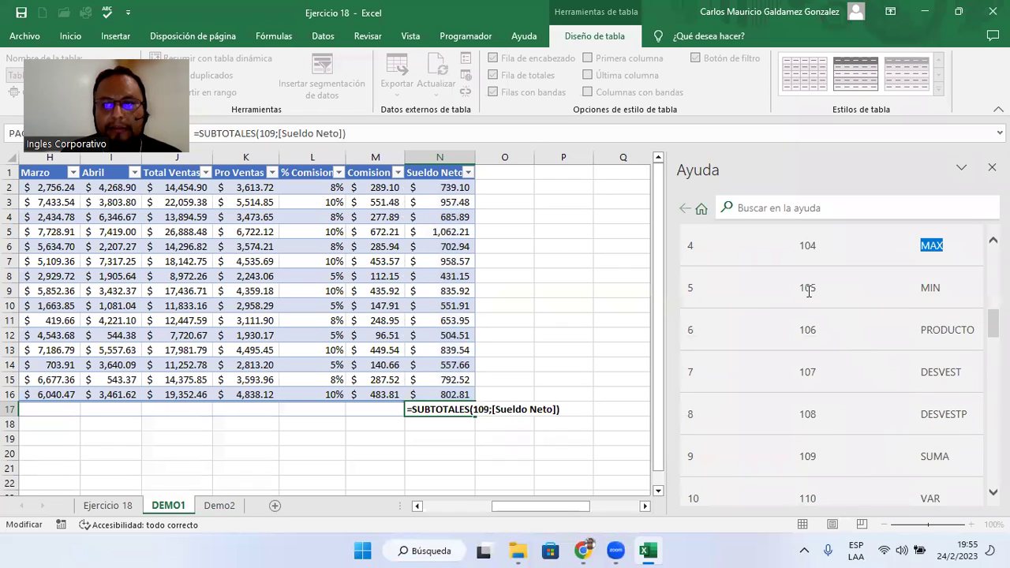
pyautogui.doubleClick(807, 330)
pyautogui.click(945, 331)
pyautogui.doubleClick(807, 372)
pyautogui.doubleClick(936, 373)
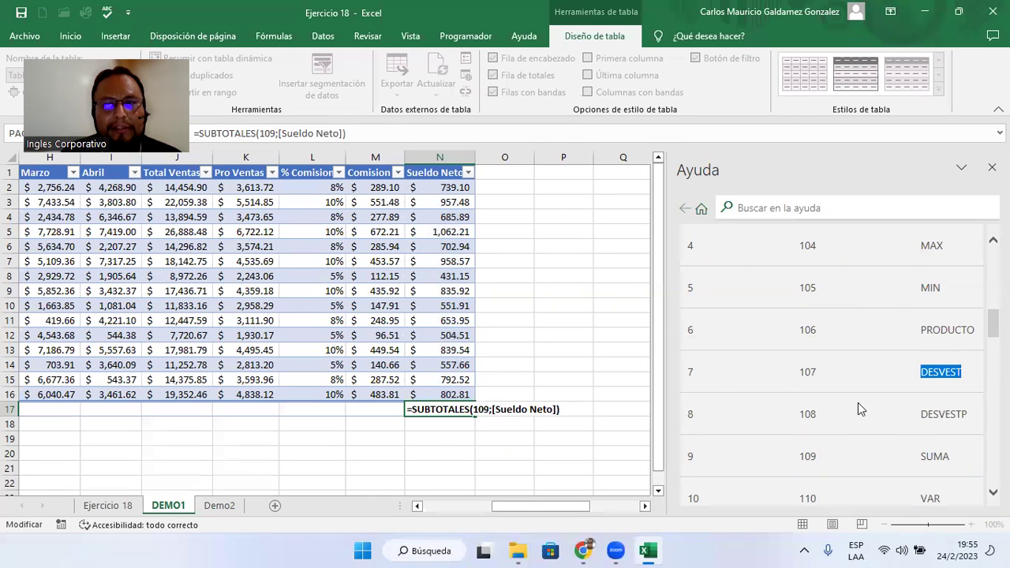
pyautogui.doubleClick(808, 414)
pyautogui.doubleClick(943, 414)
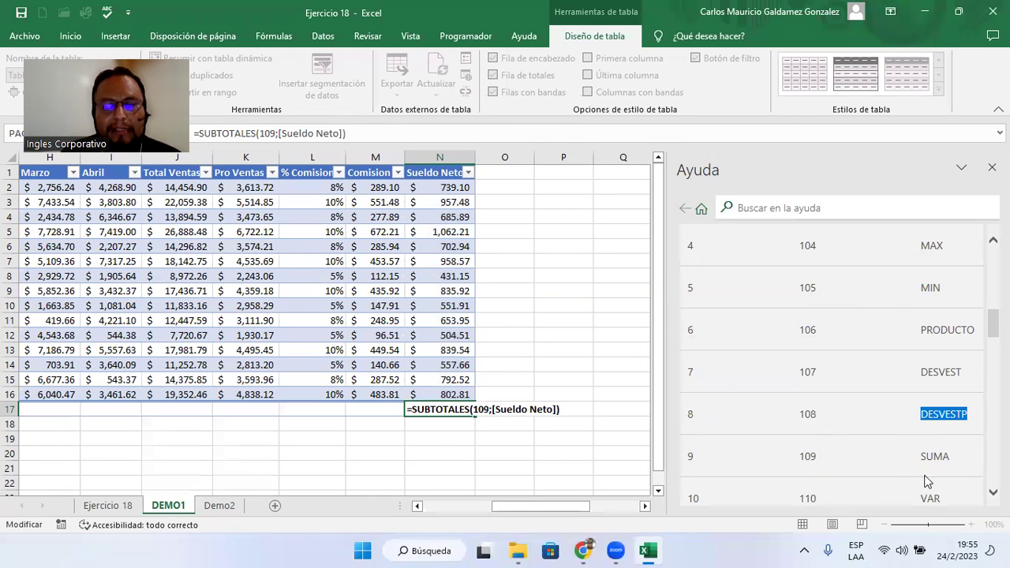
pyautogui.click(806, 456)
pyautogui.doubleClick(806, 457)
pyautogui.doubleClick(940, 455)
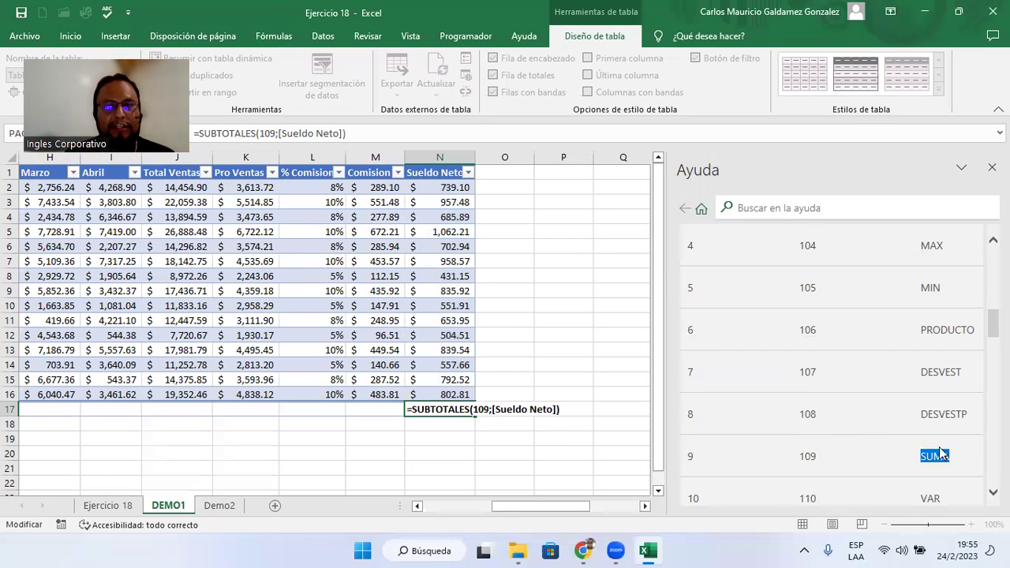
pyautogui.scroll(-3, 925, 381)
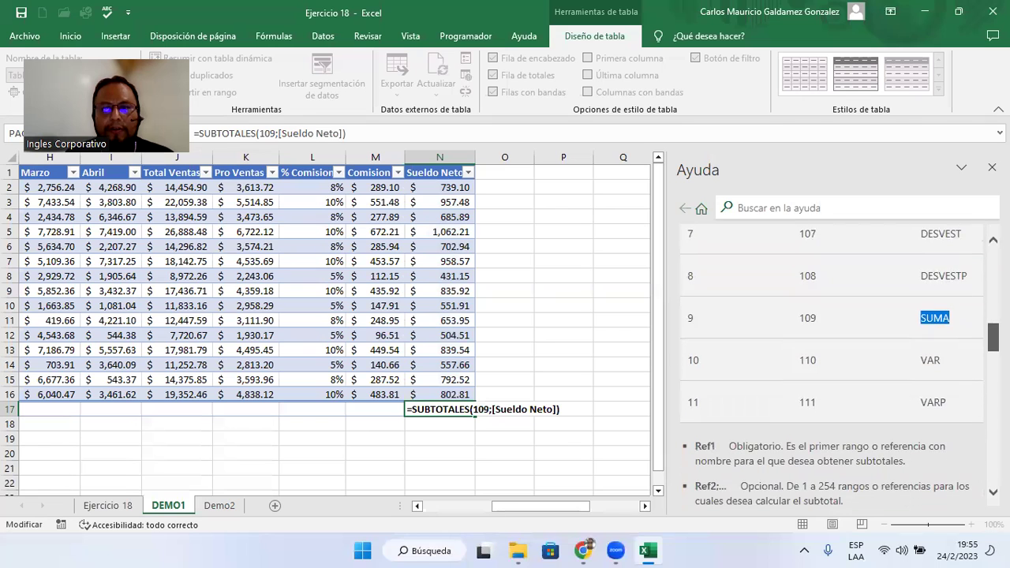
pyautogui.doubleClick(813, 405)
pyautogui.moveTo(992, 335); pyautogui.dragTo(992, 431)
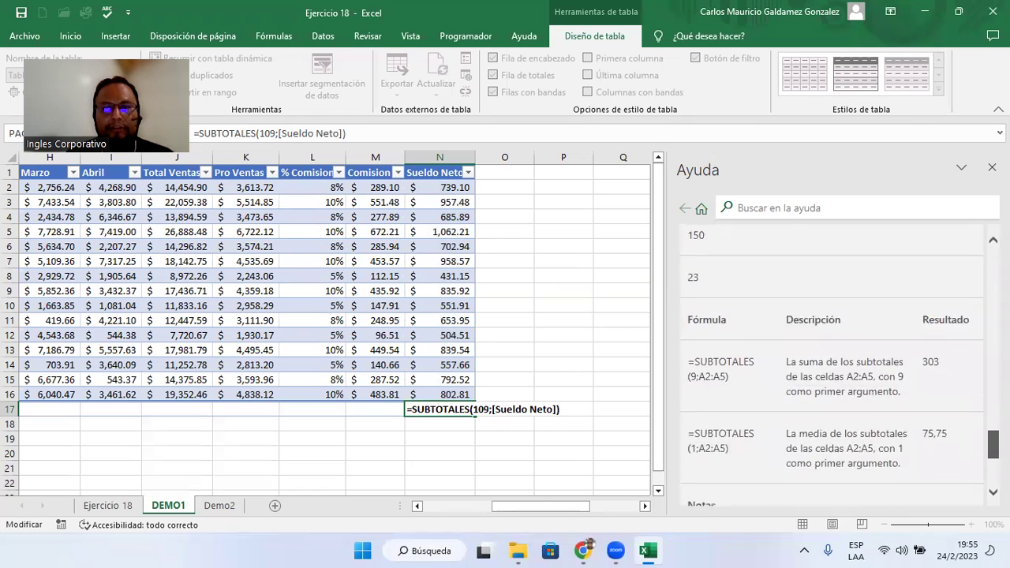
pyautogui.moveTo(992, 431); pyautogui.dragTo(992, 303)
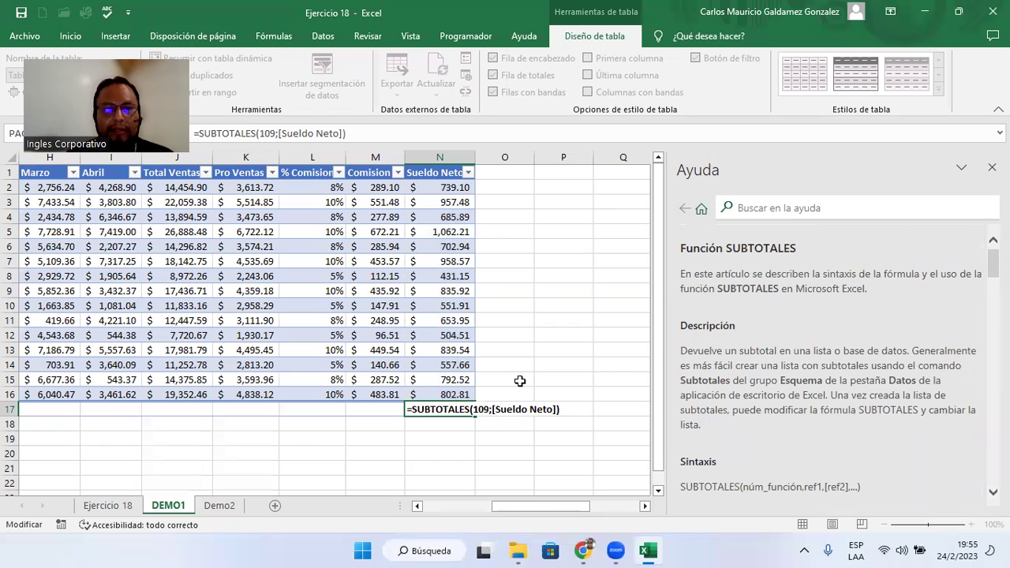
# Step: Change the N17 formula to =SUBTOTALES(9;[Sueldo Neto]), giving a sum of 12,254.03
pyautogui.doubleClick(471, 410)
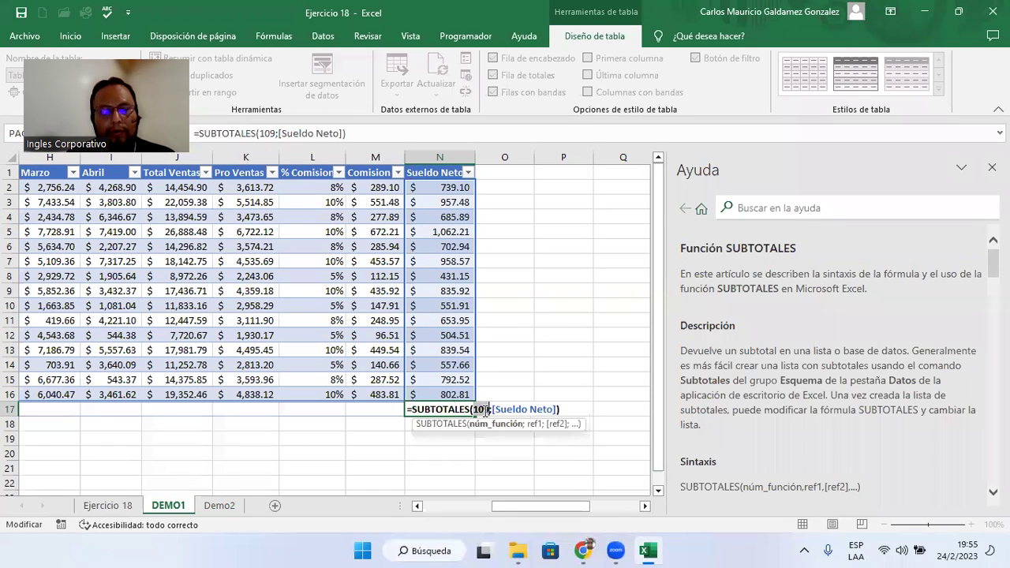
pyautogui.write('1')
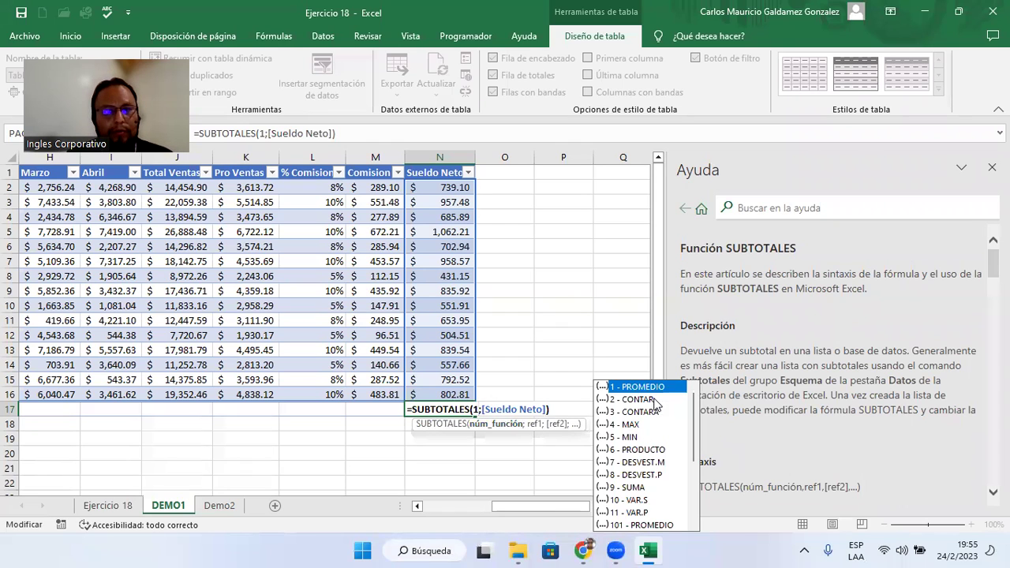
pyautogui.press('BackSpace')
pyautogui.write('9')
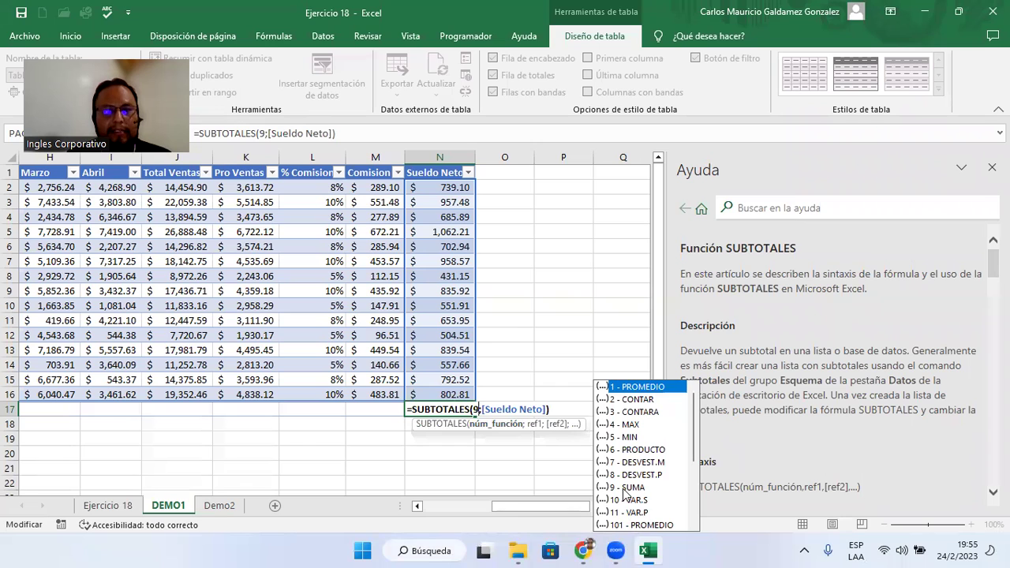
pyautogui.click(624, 487)
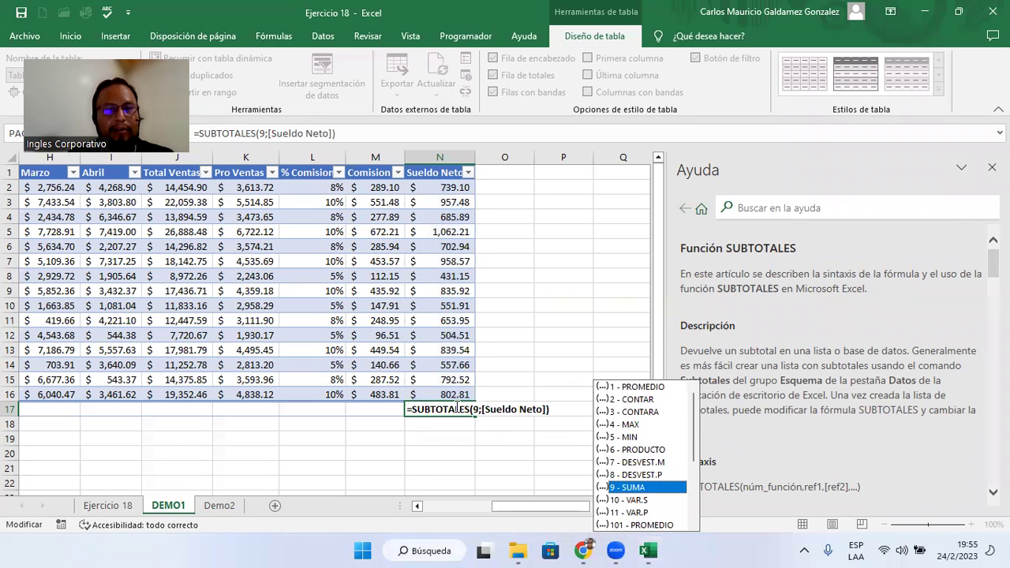
pyautogui.press('Tab')
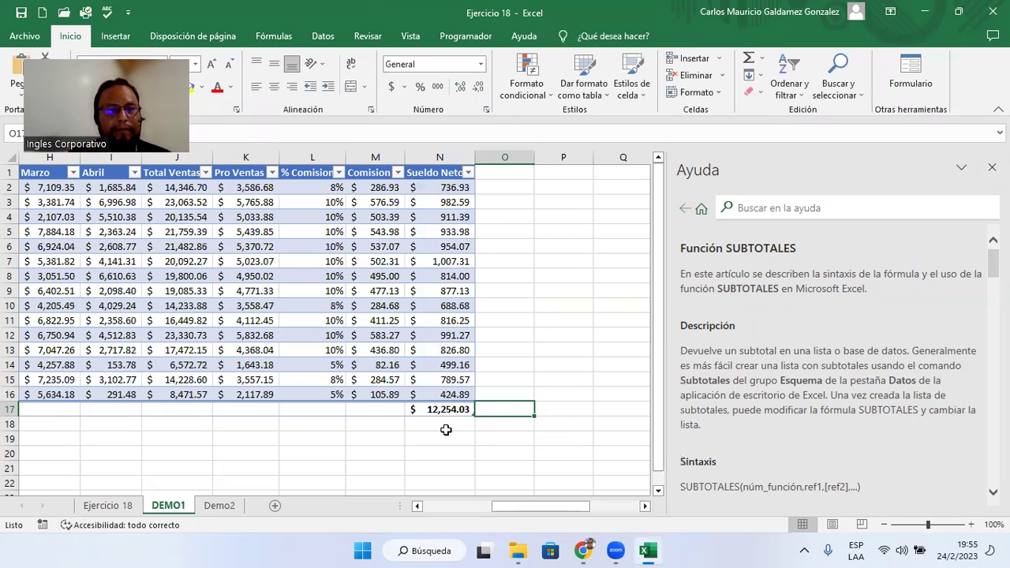
pyautogui.press('Left')
pyautogui.moveTo(435, 187); pyautogui.dragTo(442, 391)
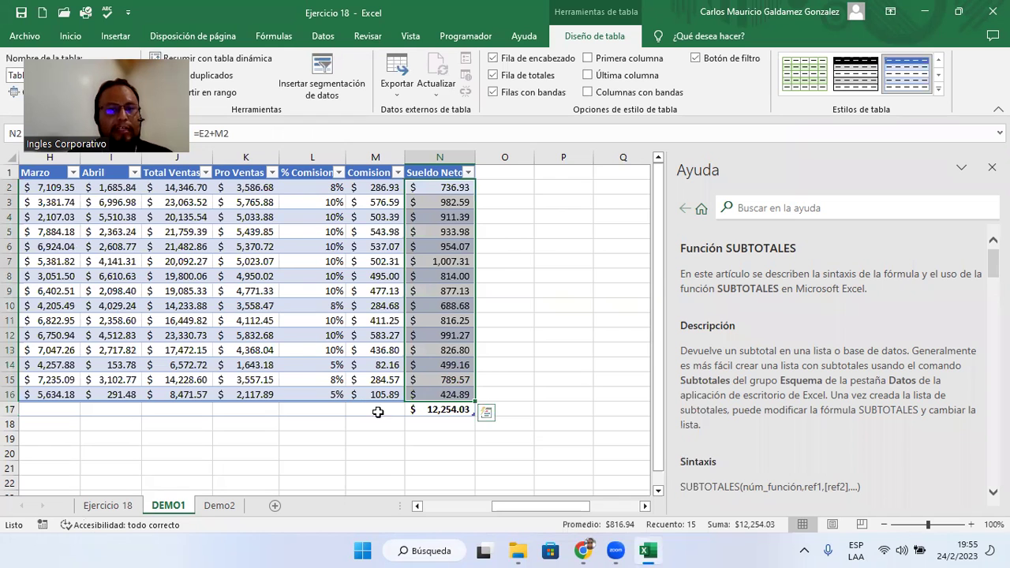
pyautogui.moveTo(512, 507); pyautogui.dragTo(466, 511)
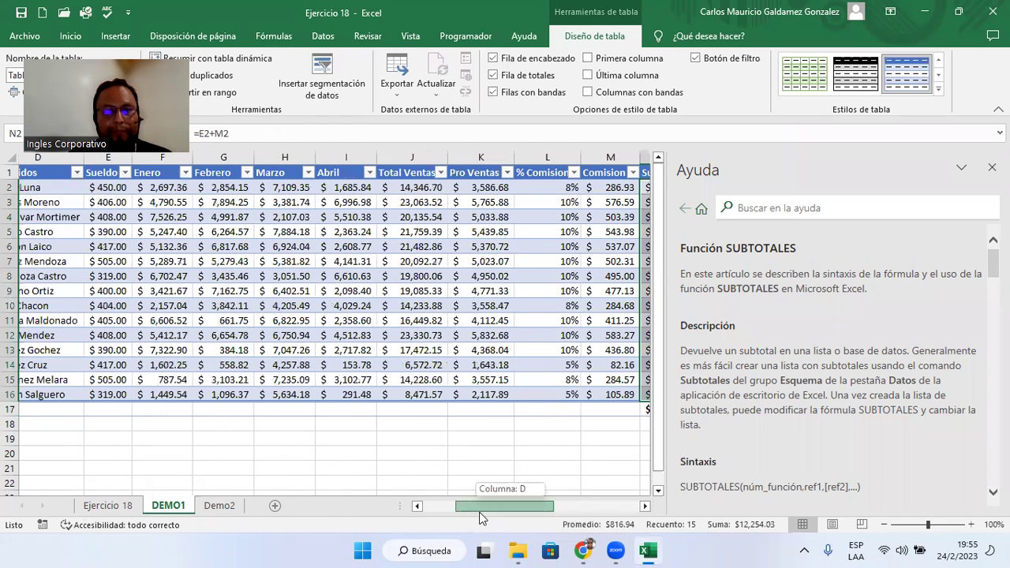
pyautogui.click(417, 506)
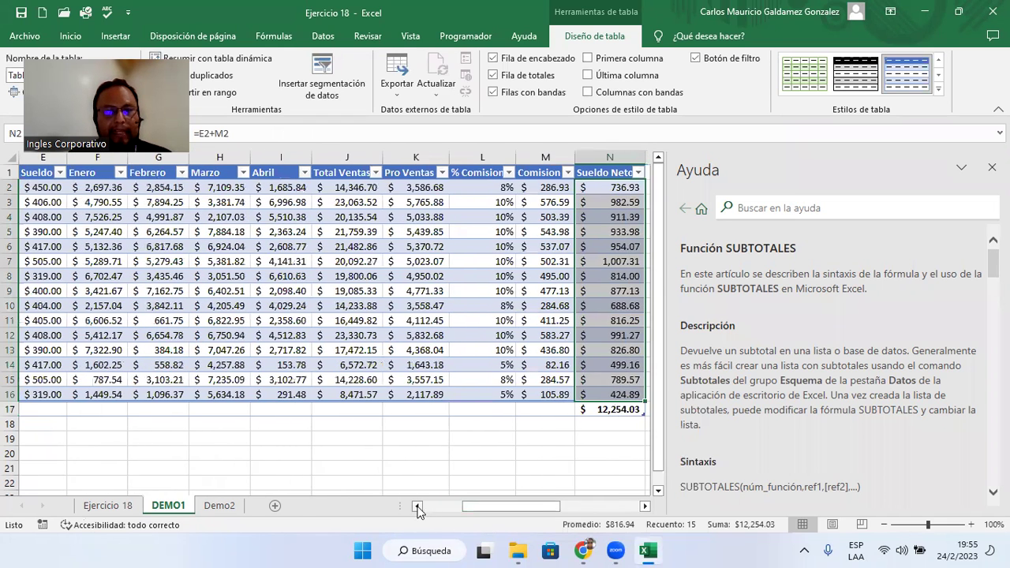
pyautogui.click(417, 506)
pyautogui.click(417, 505)
pyautogui.click(416, 506)
# Step: Close the help pane and set the Sueldo total to Promedio, showing $409.53
pyautogui.click(992, 168)
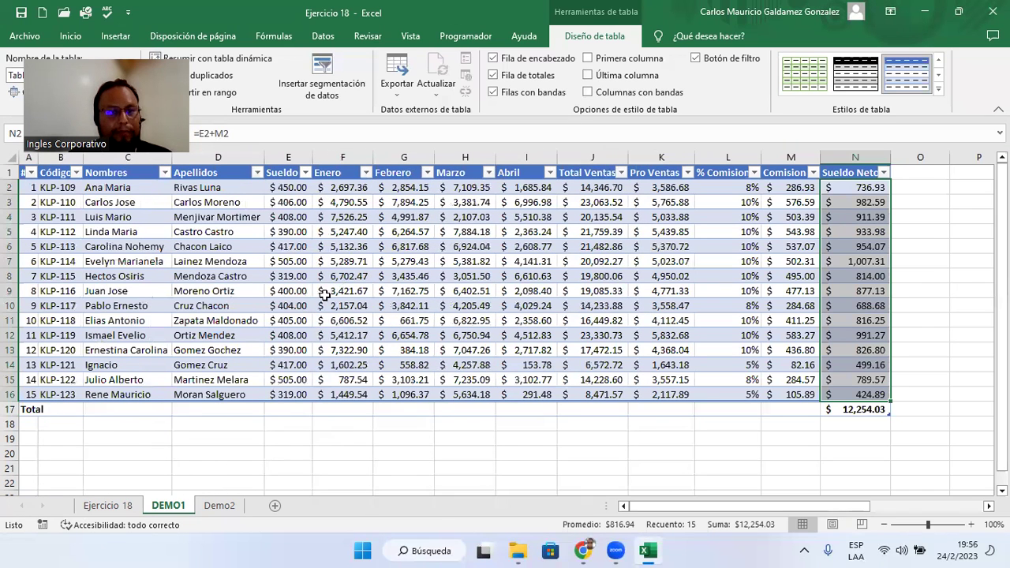
pyautogui.moveTo(282, 190)
pyautogui.mouseDown()
pyautogui.moveTo(298, 368)
pyautogui.moveTo(288, 398)
pyautogui.mouseUp()
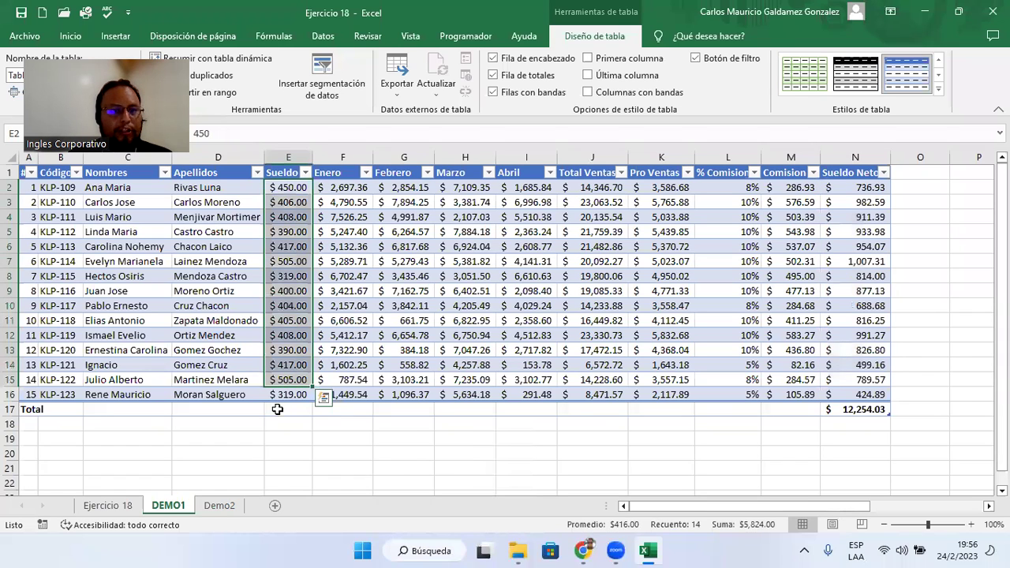
pyautogui.click(276, 407)
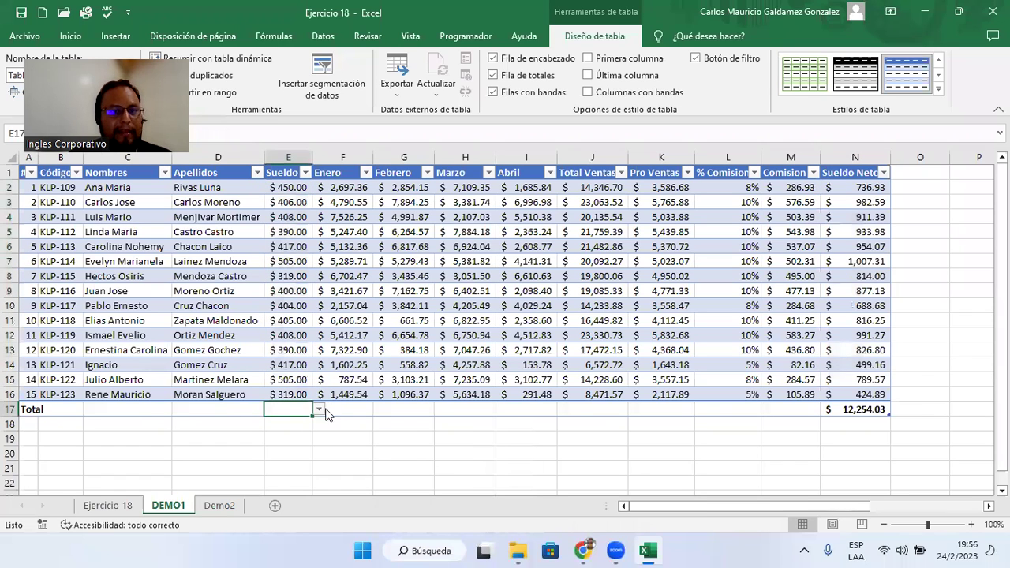
pyautogui.click(319, 409)
pyautogui.click(285, 431)
# Step: Label the Total row 'Prom' in D17 and select the Enero–Abril total cells
pyautogui.click(237, 412)
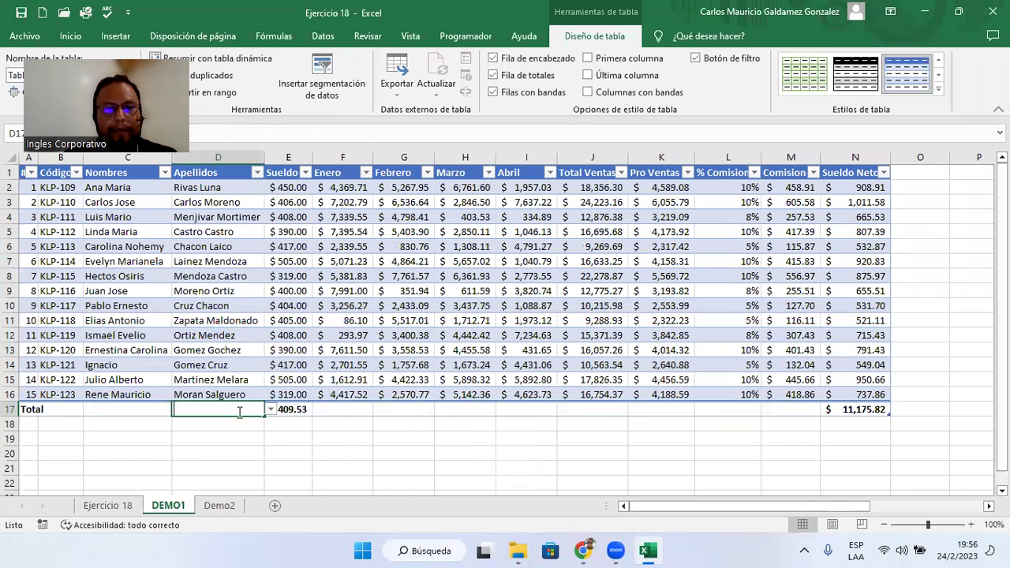
pyautogui.write('Prom')
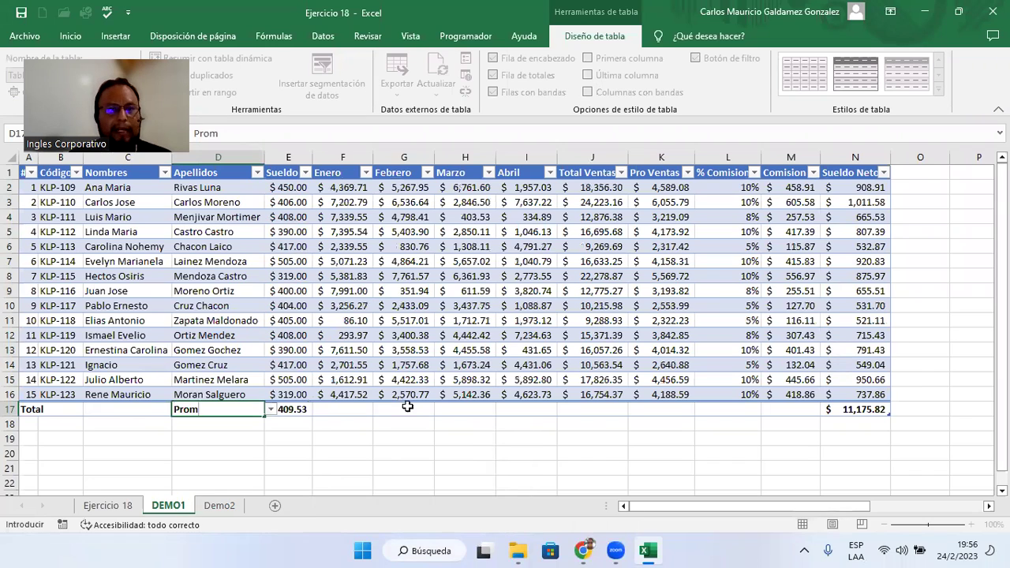
pyautogui.moveTo(351, 410)
pyautogui.mouseDown()
pyautogui.moveTo(611, 411)
pyautogui.moveTo(534, 410)
pyautogui.mouseUp()
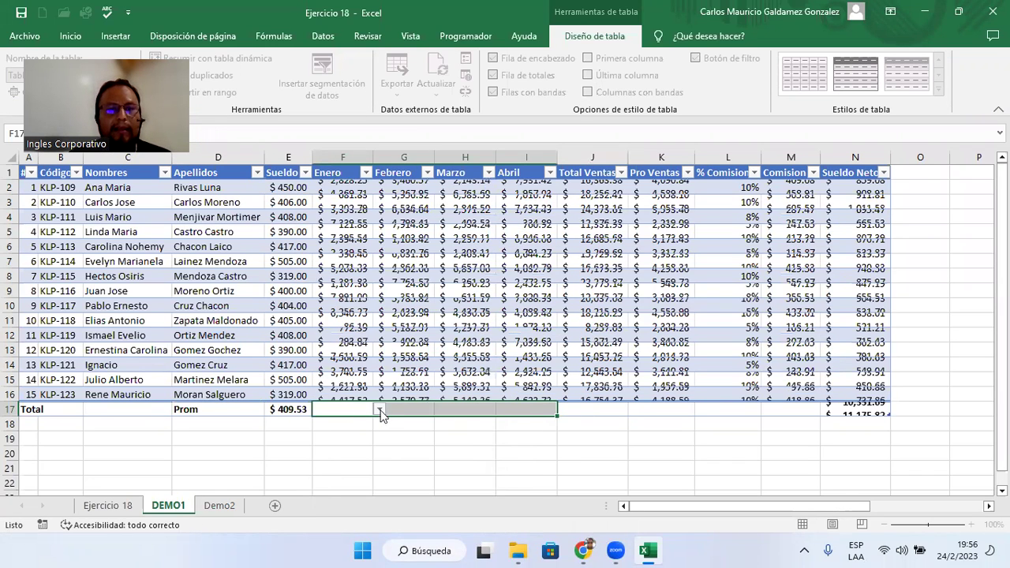
# Step: Make the Enero through Abril totals sums
pyautogui.click(379, 409)
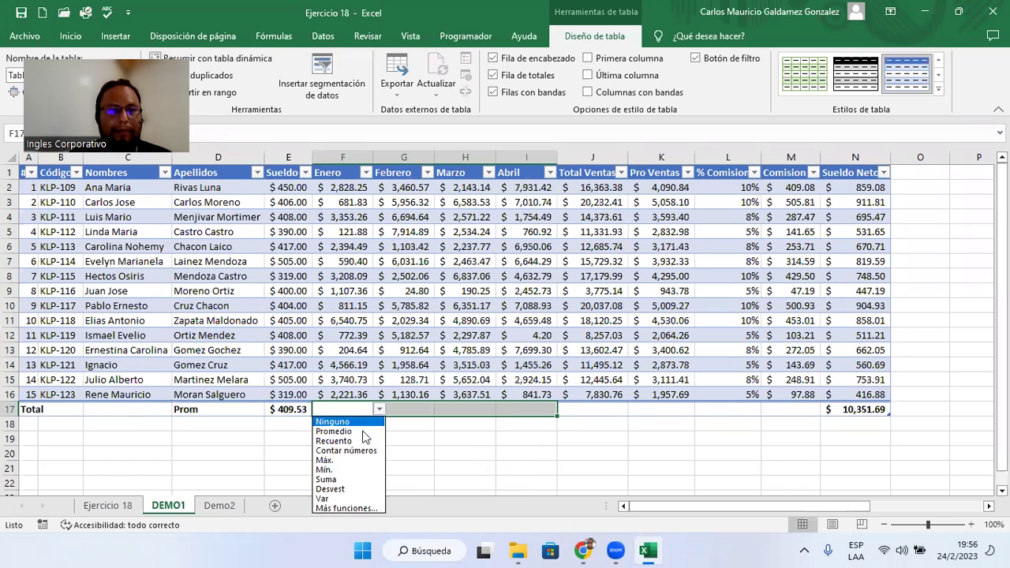
pyautogui.click(345, 478)
pyautogui.click(350, 408)
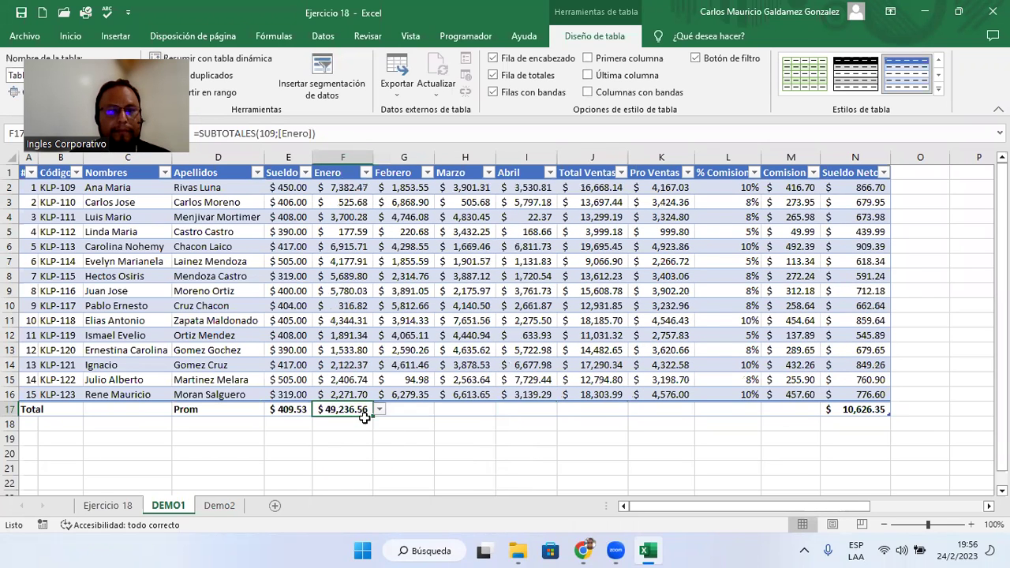
pyautogui.moveTo(370, 416)
pyautogui.mouseDown()
pyautogui.moveTo(556, 484)
pyautogui.moveTo(566, 475)
pyautogui.mouseUp()
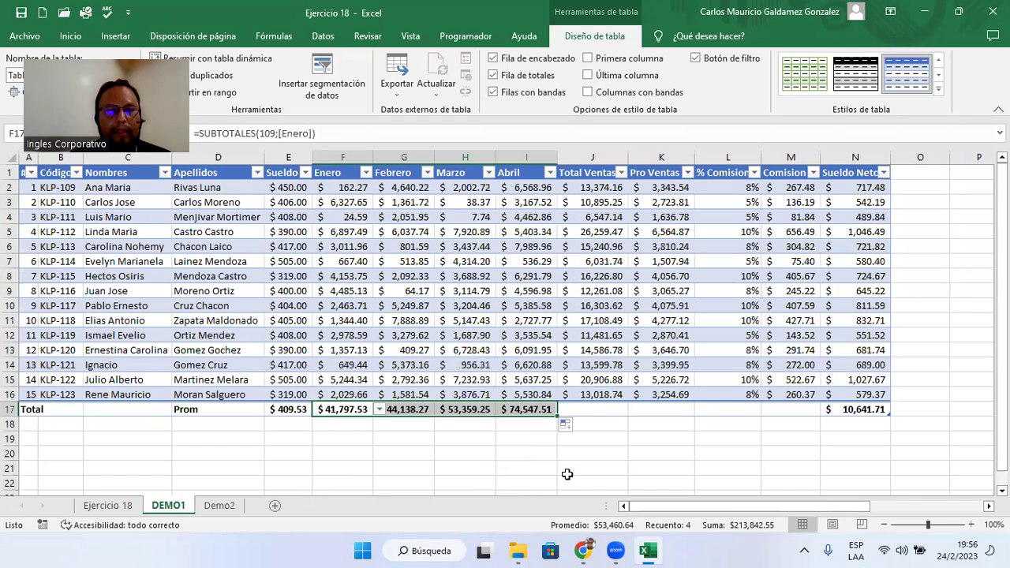
# Step: Set Total Ventas to count (15) and average Pro Ventas ($4,303.45), then select the % Comision total
pyautogui.click(597, 408)
pyautogui.click(634, 409)
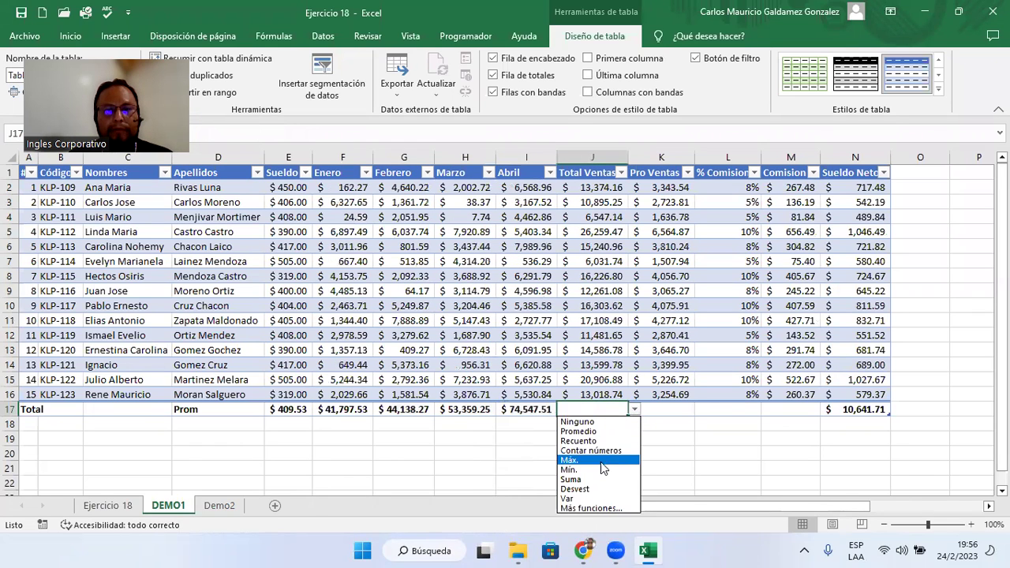
pyautogui.click(583, 440)
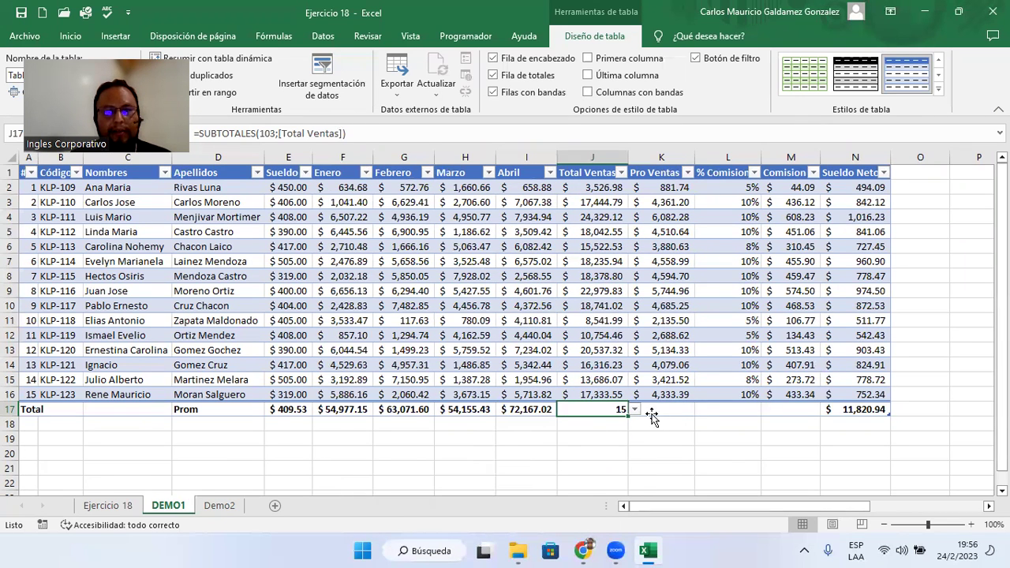
pyautogui.click(663, 410)
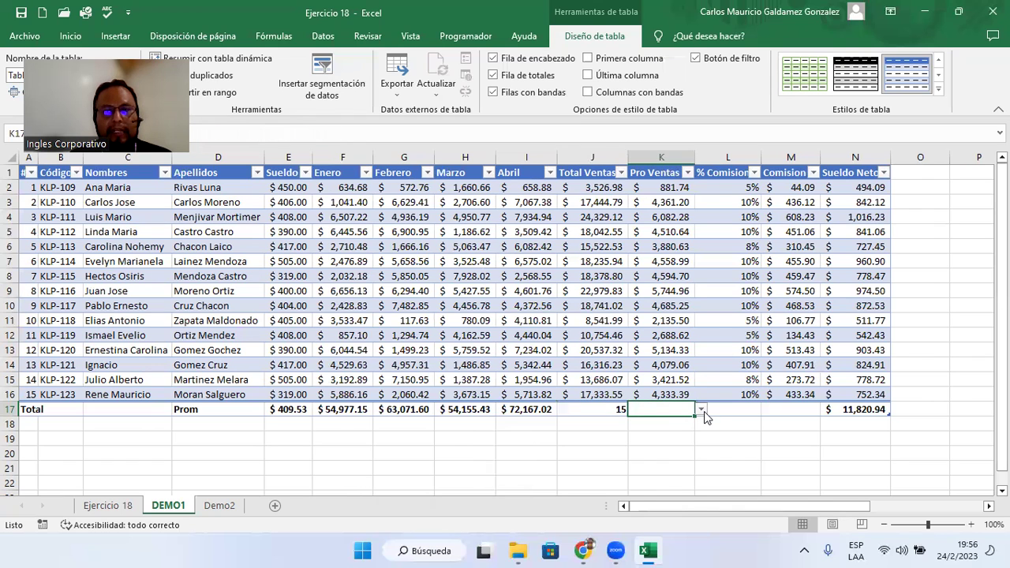
pyautogui.click(701, 410)
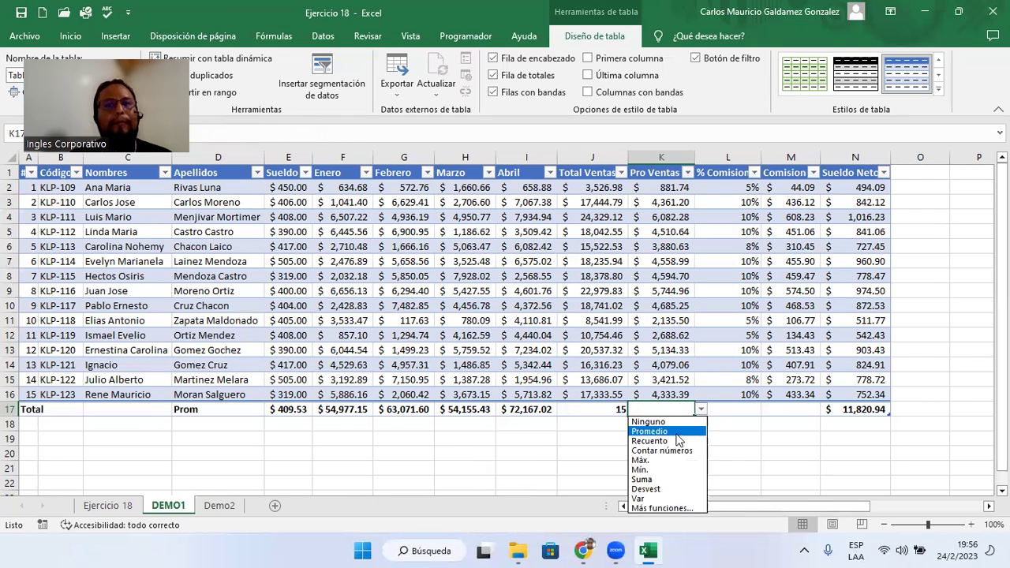
pyautogui.click(676, 433)
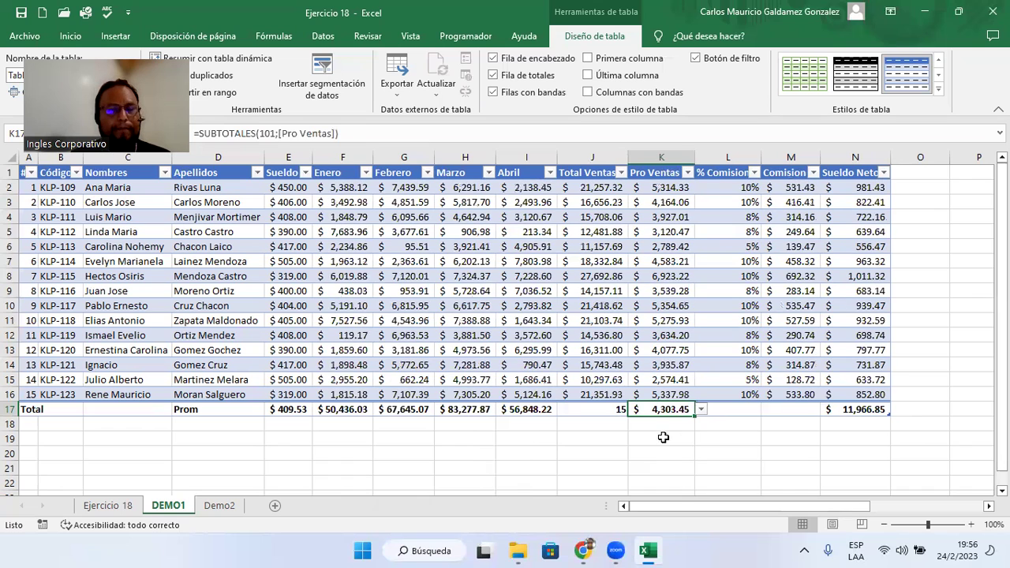
pyautogui.click(749, 408)
# Step: Set the % Comision total to Suma, then review the L2 commission percentage formula
pyautogui.click(766, 410)
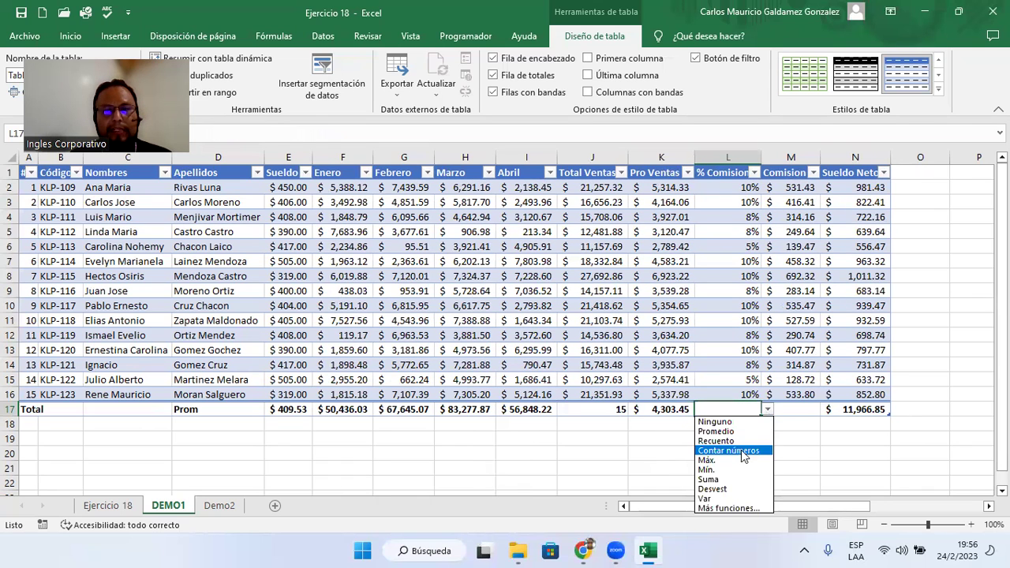
pyautogui.click(720, 480)
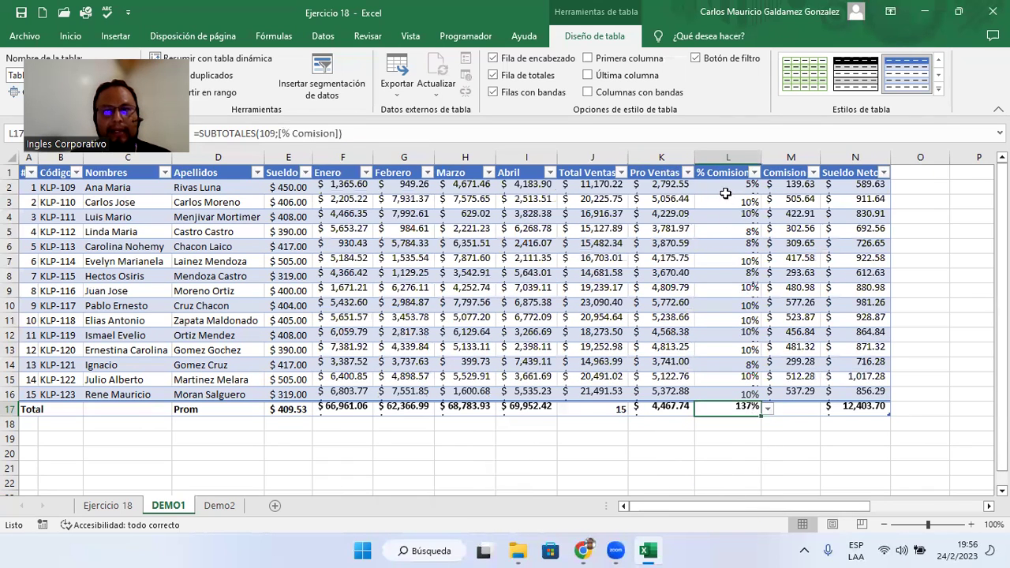
pyautogui.moveTo(725, 193); pyautogui.dragTo(726, 395)
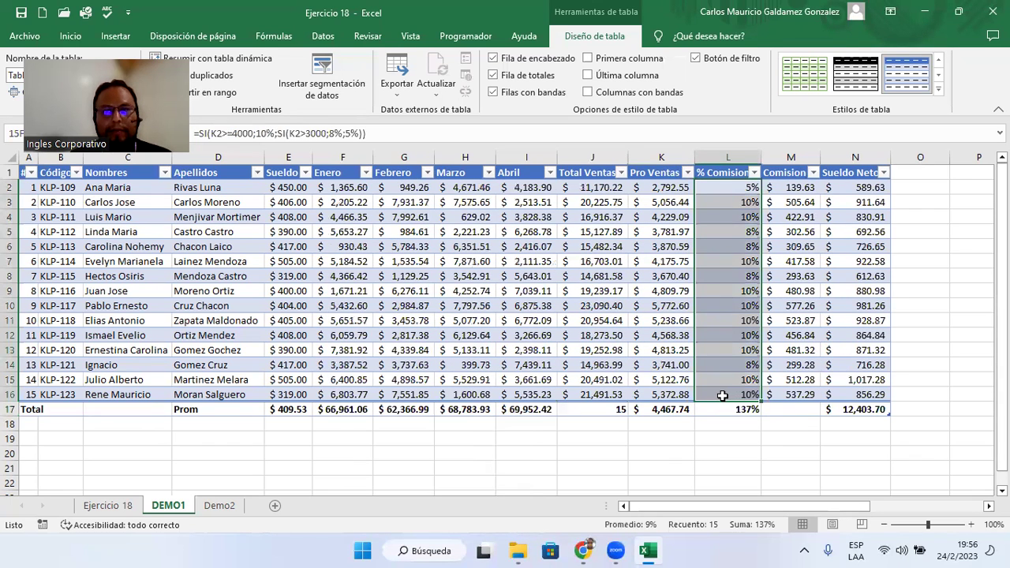
pyautogui.click(718, 187)
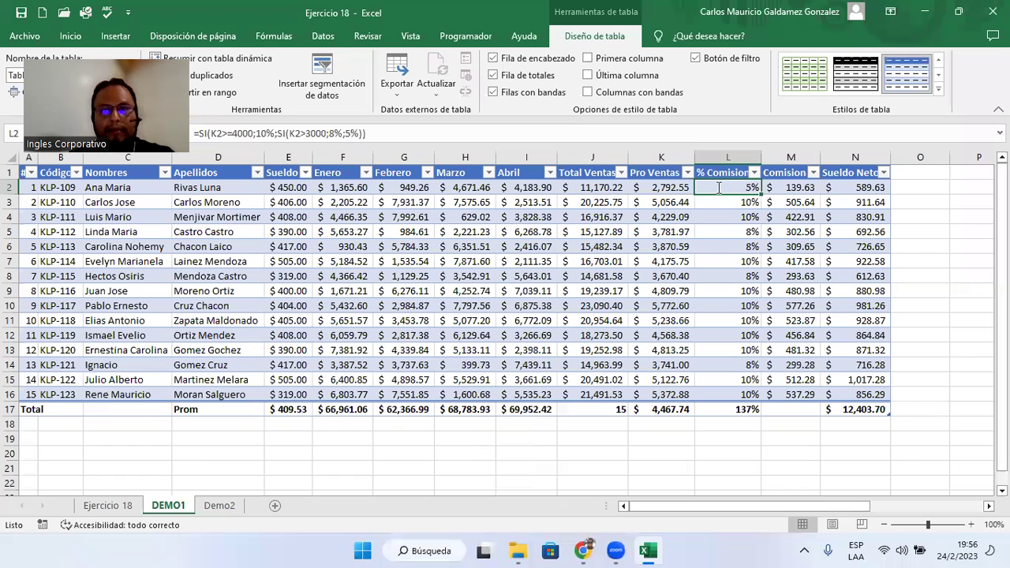
pyautogui.press('F2')
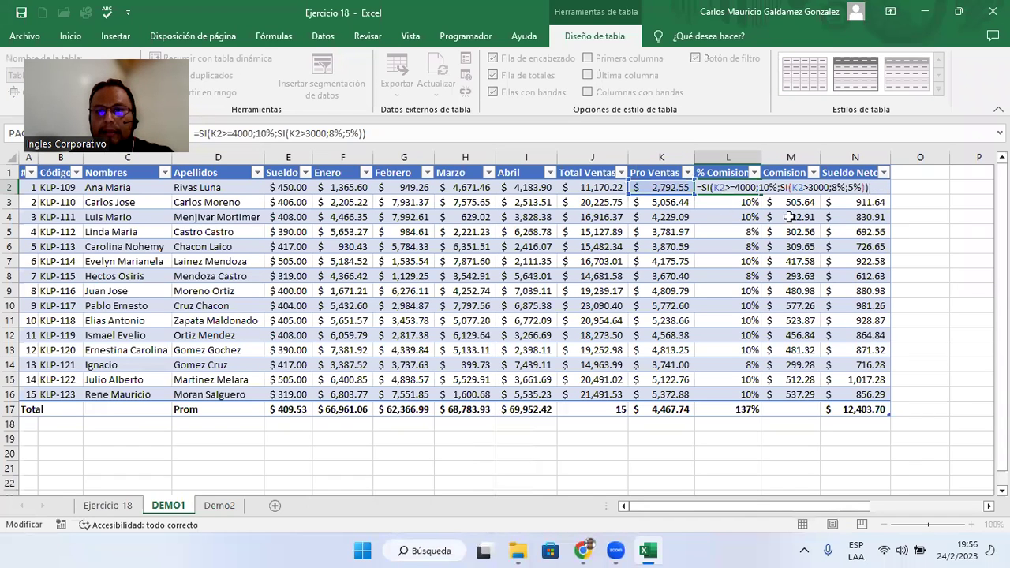
pyautogui.press('Escape')
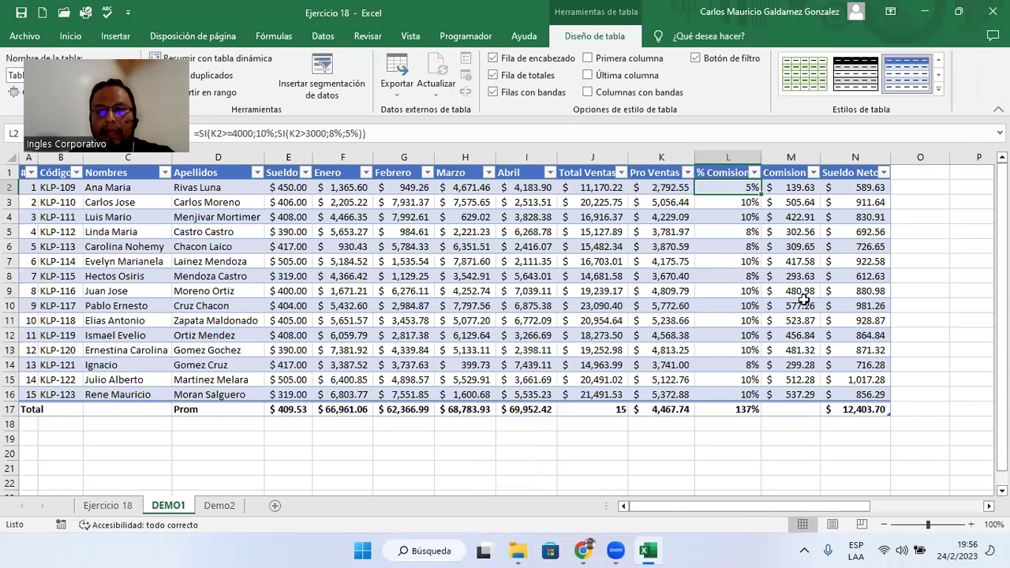
# Step: Clear the 137% % Comision total and review the M2 commission formula
pyautogui.hotkey('ctrl', 'Down')
pyautogui.press('Delete')
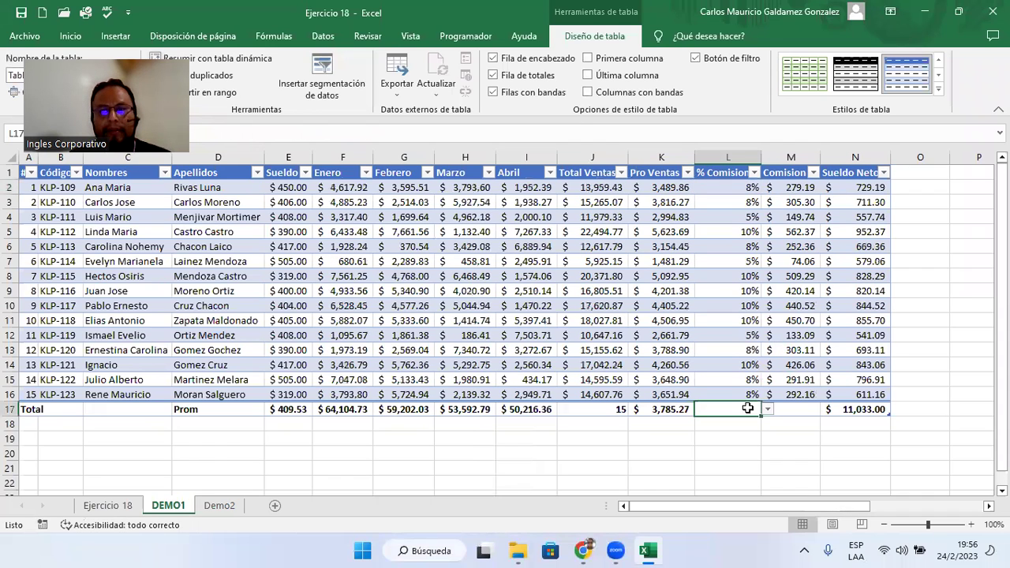
pyautogui.click(785, 189)
pyautogui.doubleClick(786, 189)
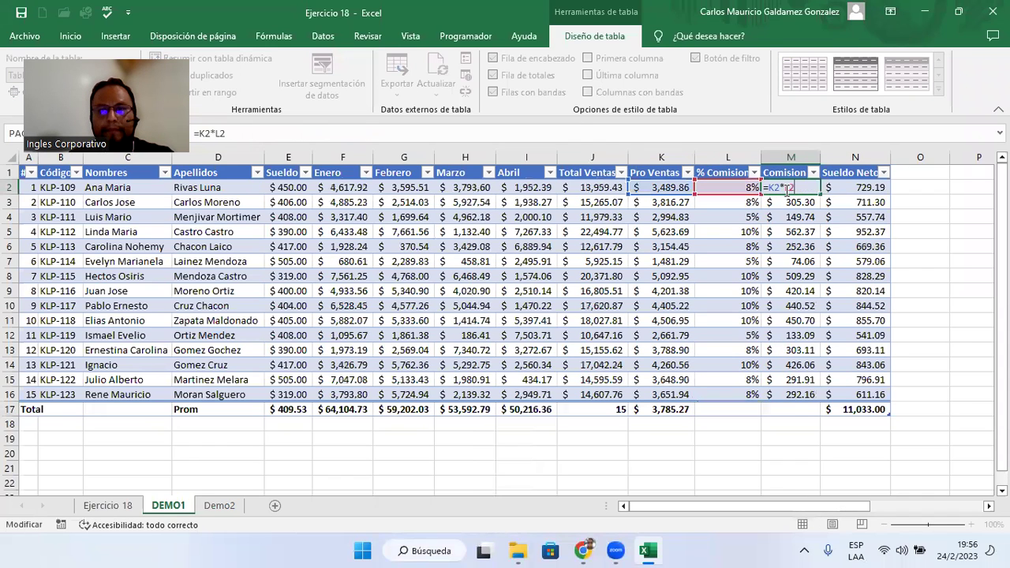
pyautogui.press('Escape')
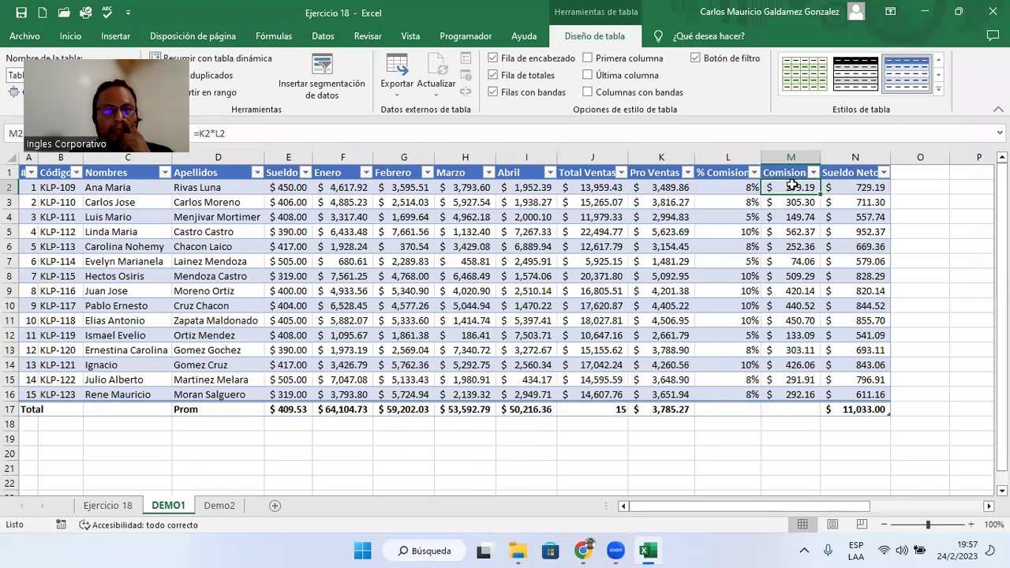
pyautogui.click(788, 412)
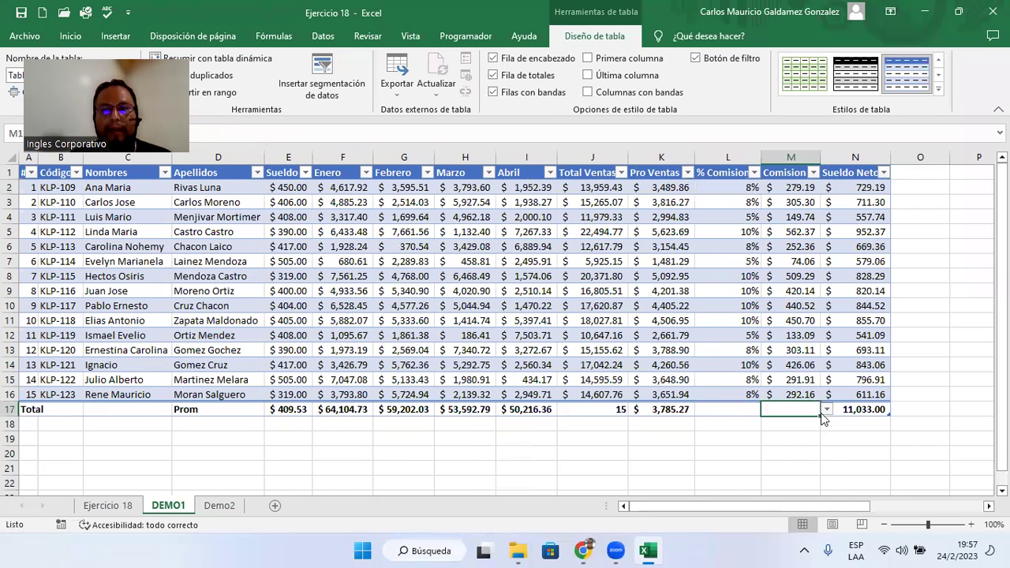
# Step: Set the Comision total to Suma, leaving the % Comision total blank
pyautogui.click(825, 410)
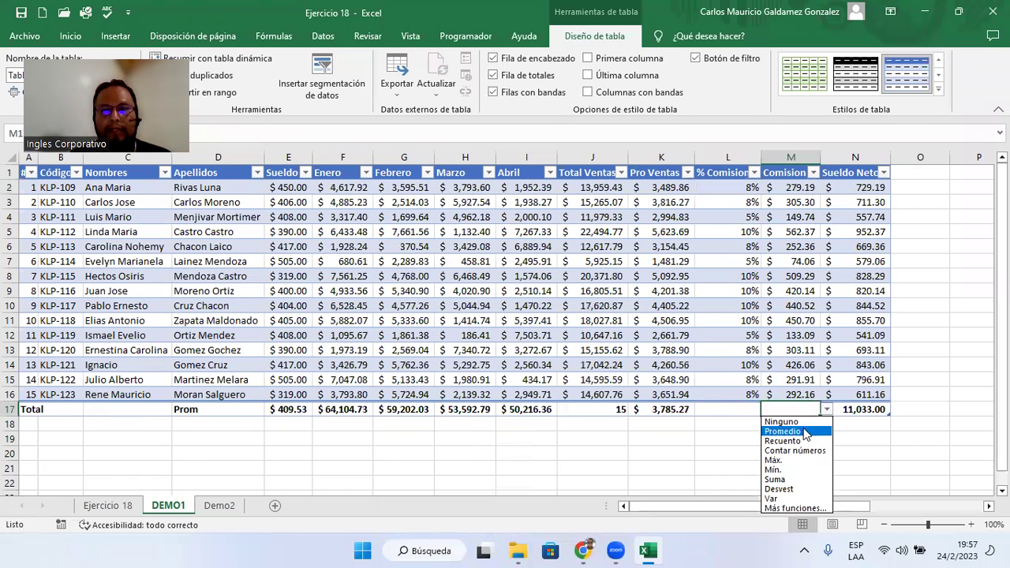
pyautogui.click(790, 479)
pyautogui.click(722, 411)
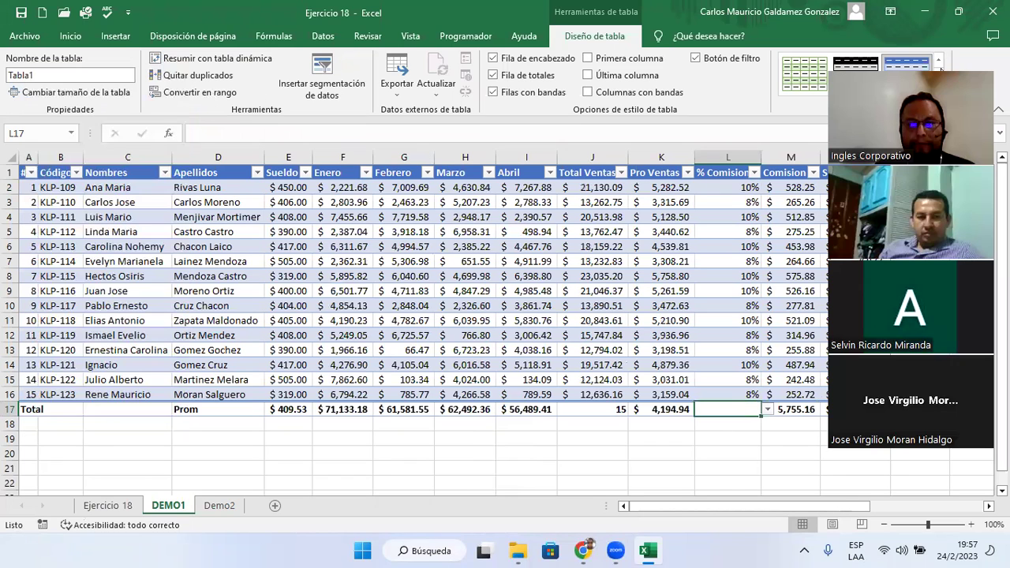
# Step: Check the Pro Ventas total options without changes, then minimize Excel to the presentation
pyautogui.click(666, 409)
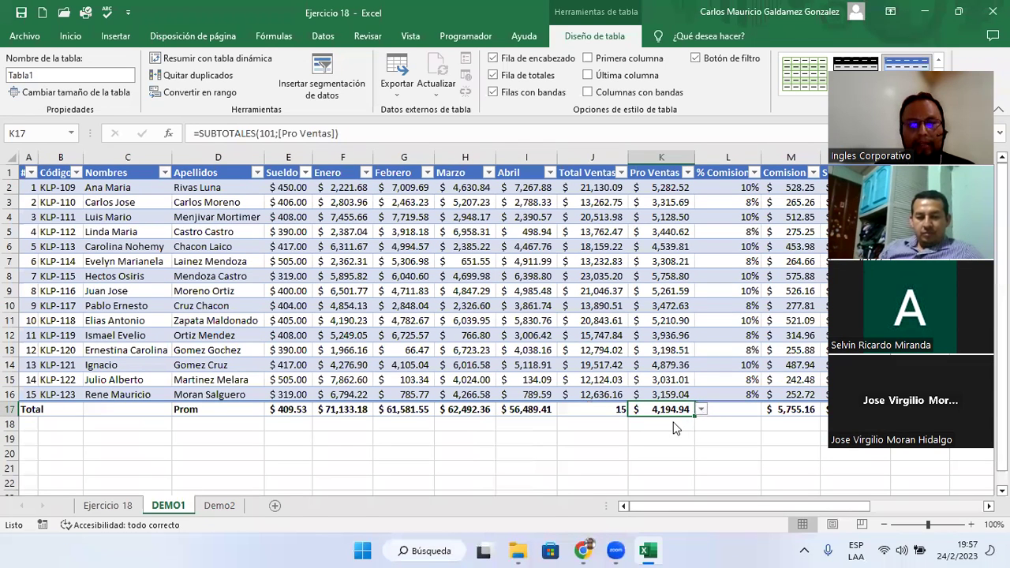
pyautogui.hotkey('alt', 'Down')
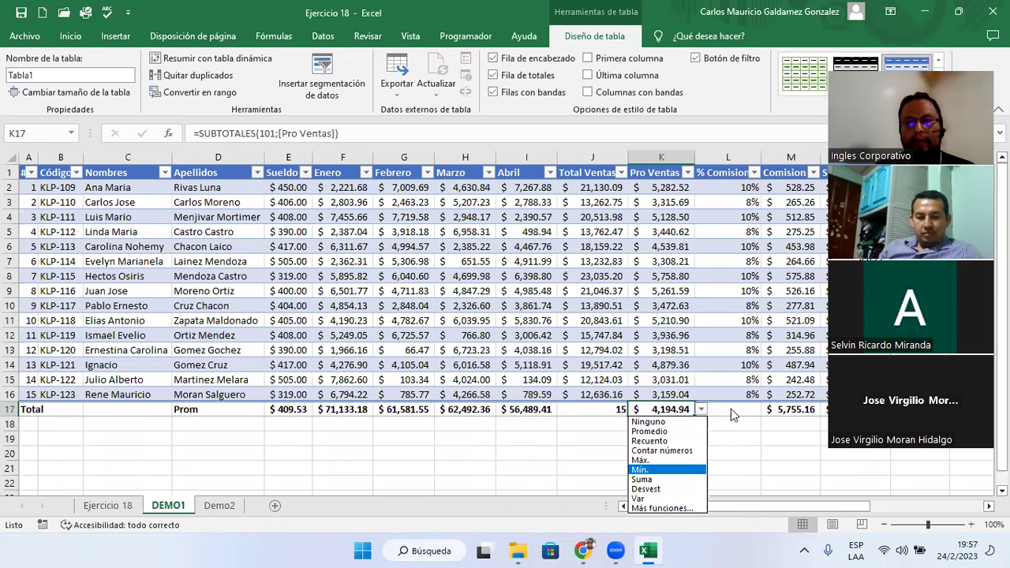
pyautogui.press('Escape')
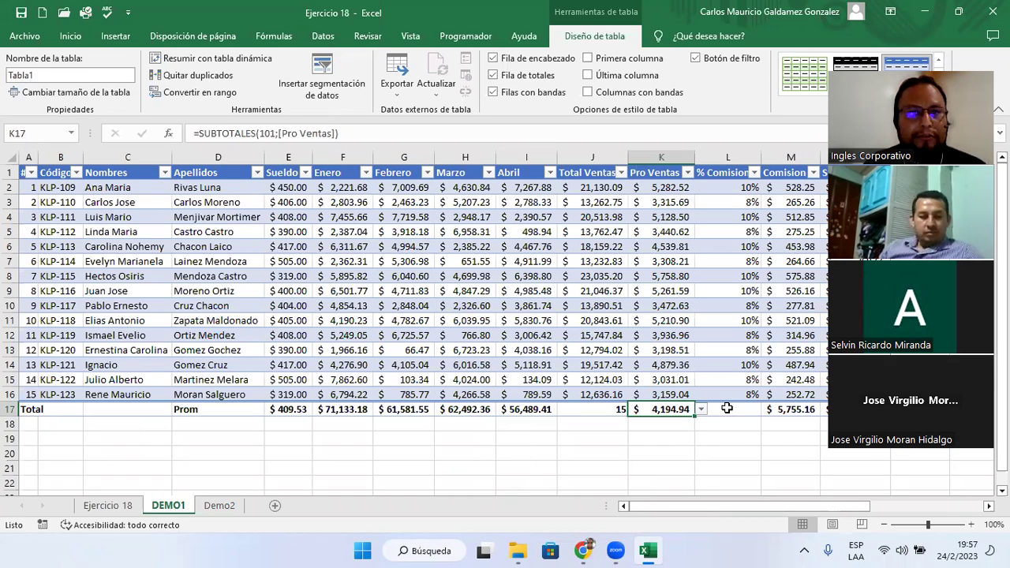
pyautogui.click(726, 408)
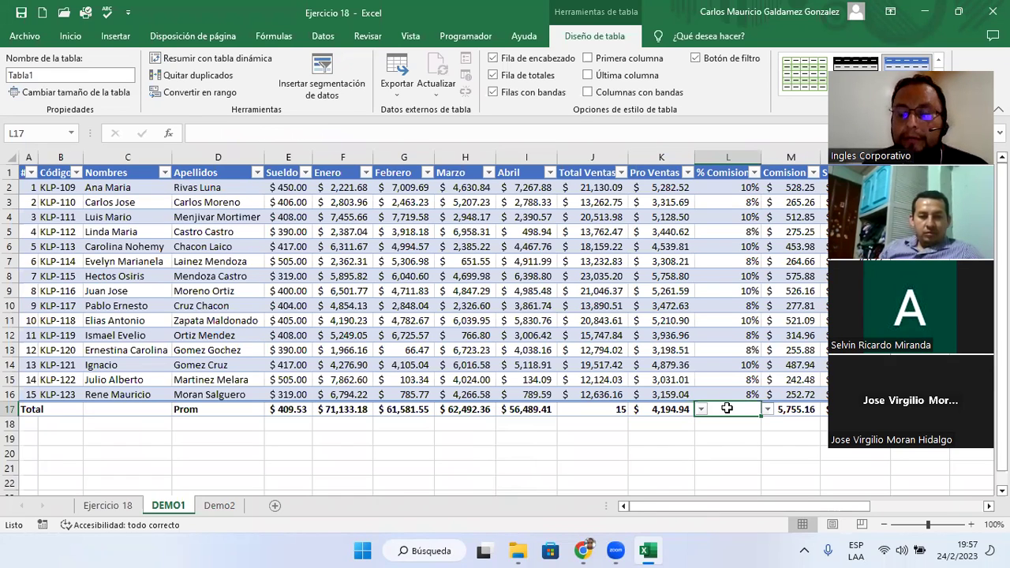
pyautogui.click(919, 13)
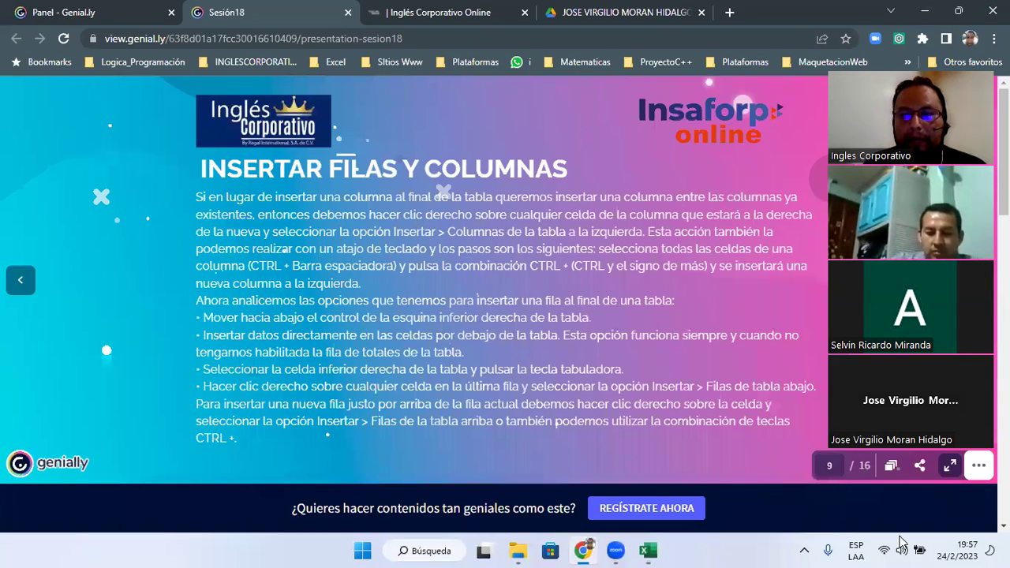
# Step: Show the Genially presentation full screen and advance past Fila Totales and Demostración to Consultas
pyautogui.click(984, 526)
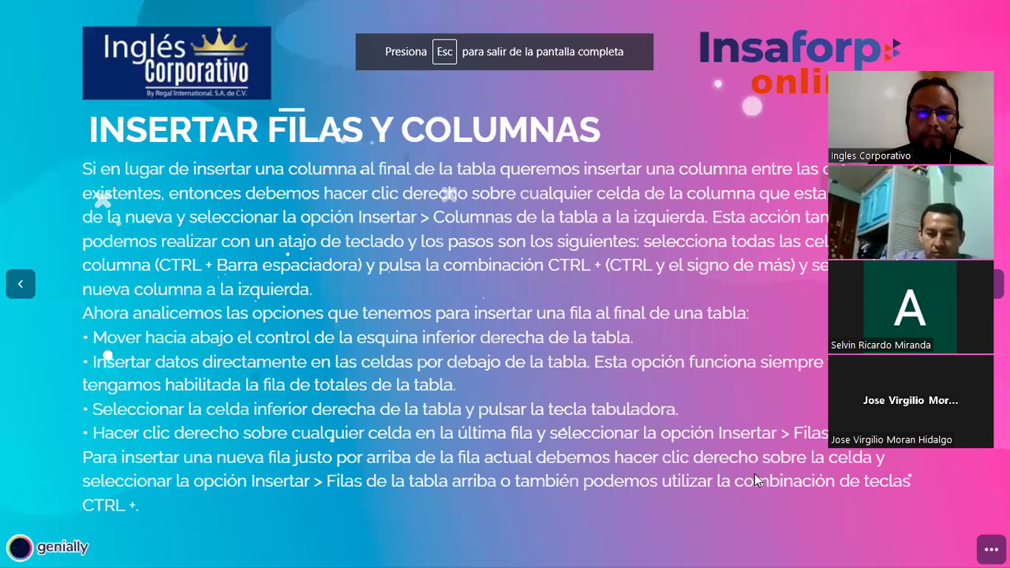
pyautogui.press('Right')
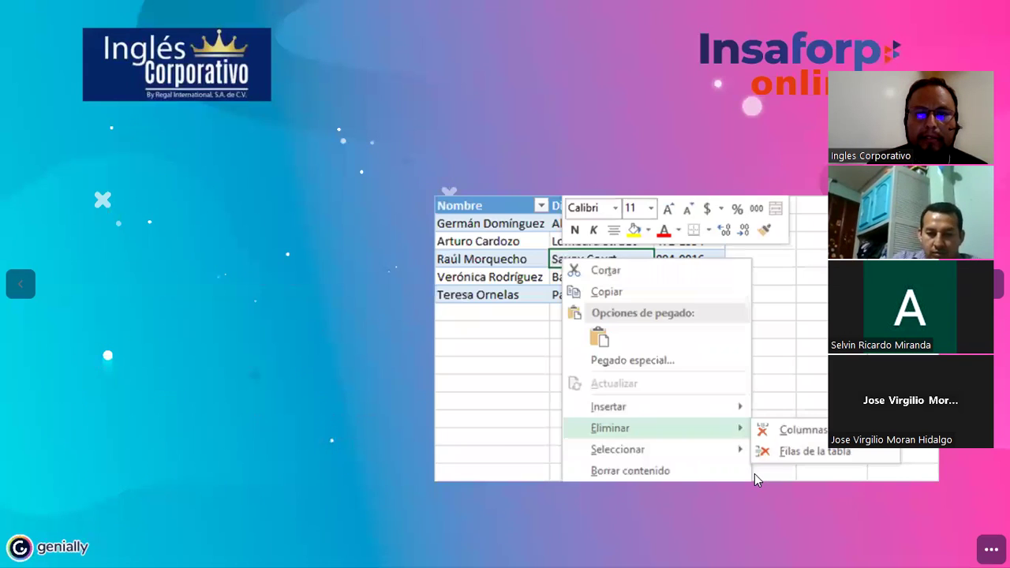
pyautogui.press('Right')
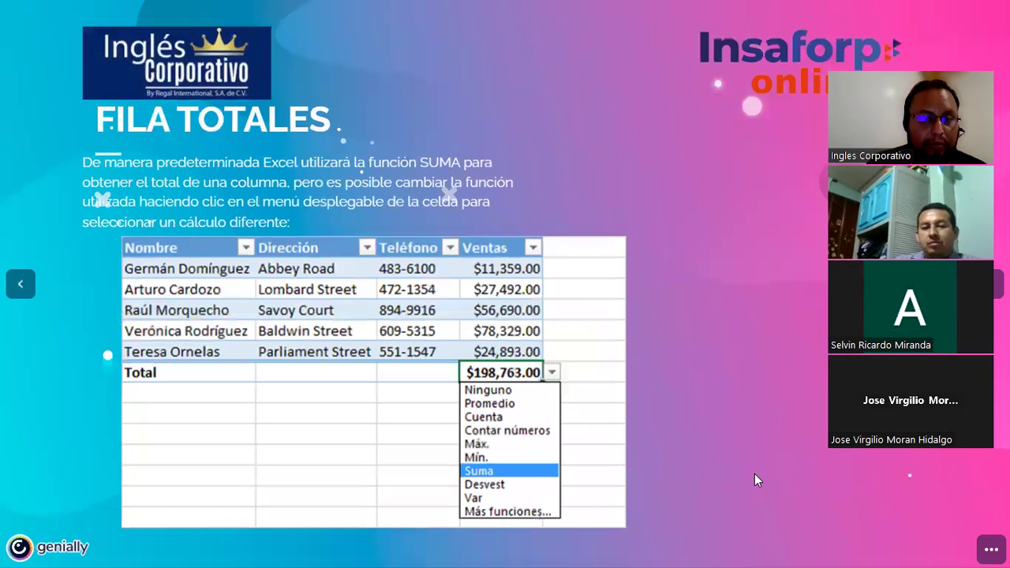
pyautogui.press('Right')
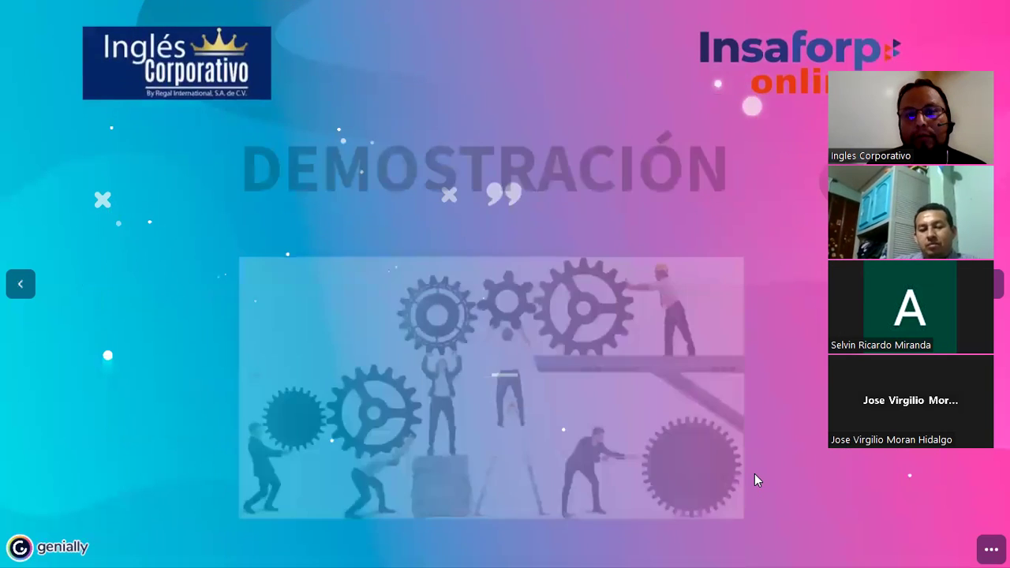
pyautogui.press('Right')
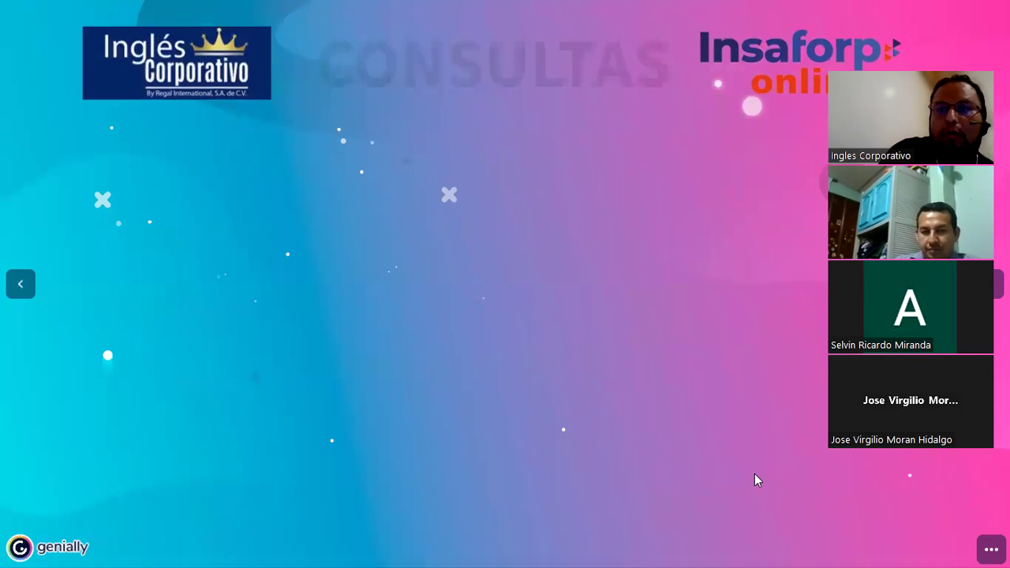